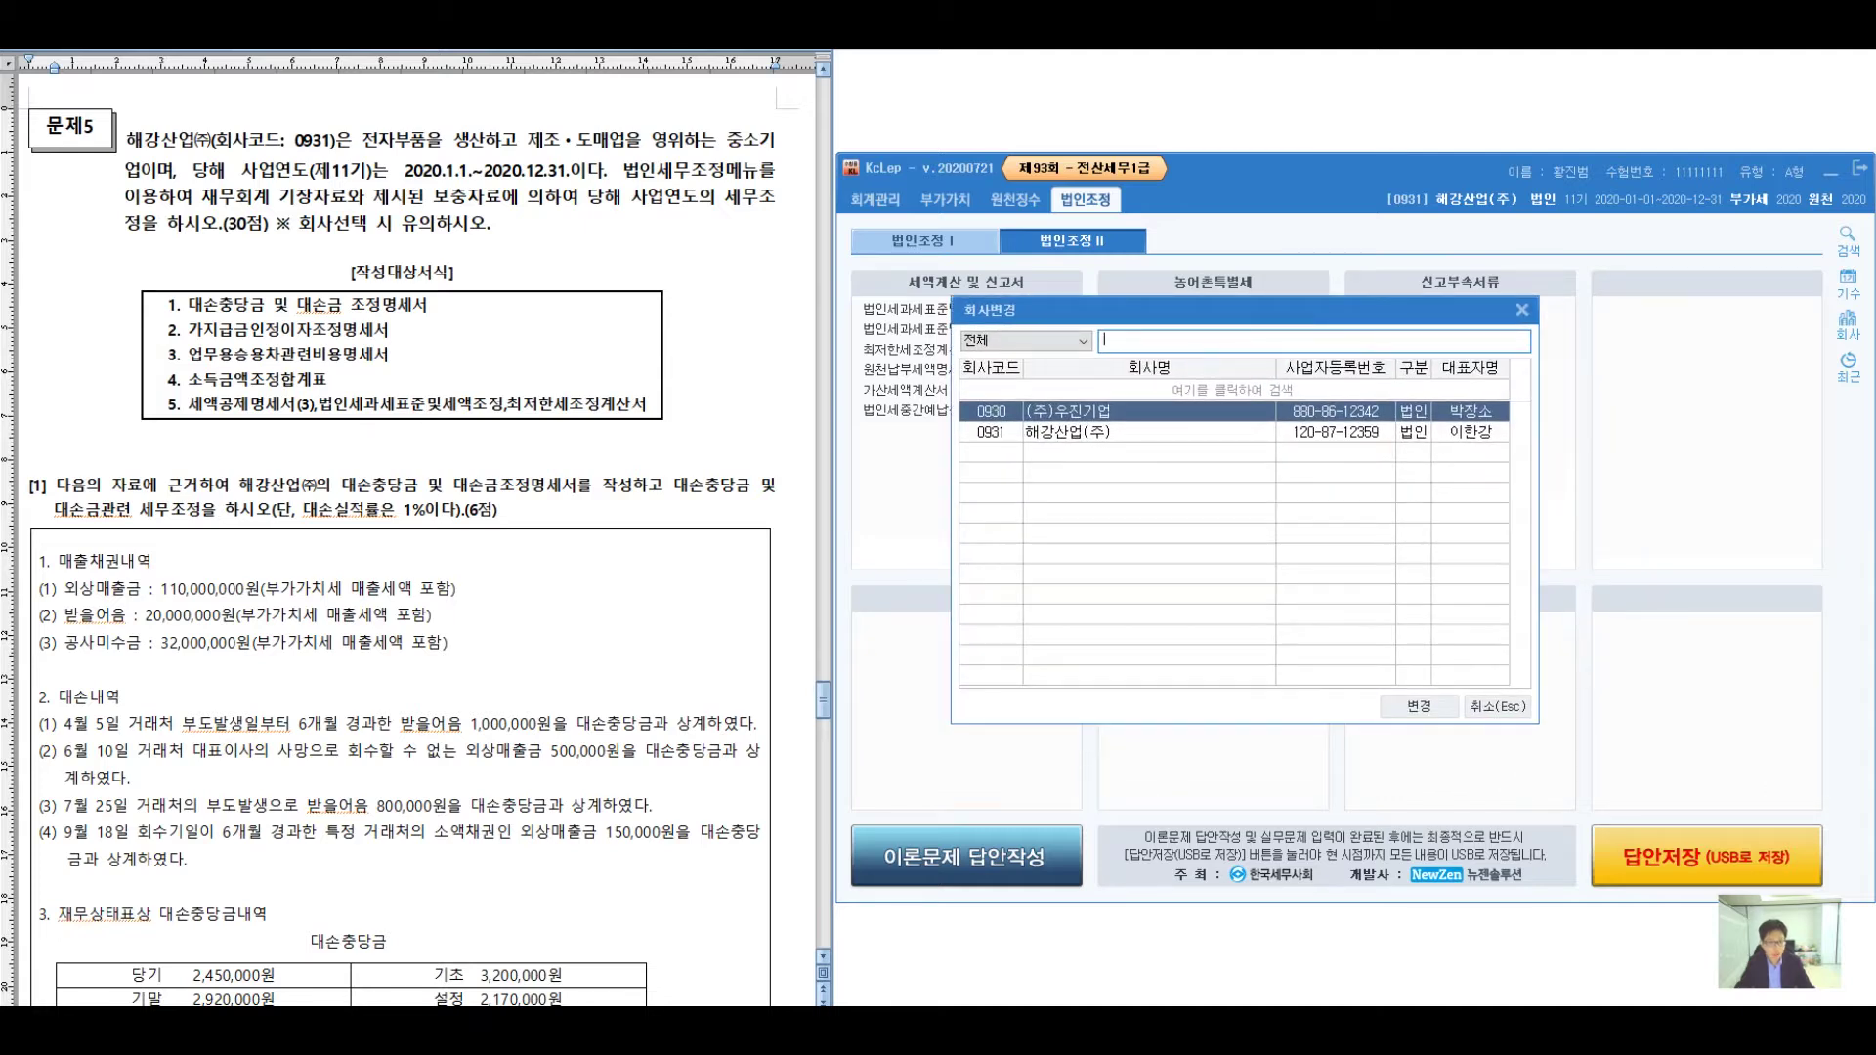
- Switch to company 0931 해강산업(주) and open its 대손충당금및대손금조정명세서 form
click(1066, 431)
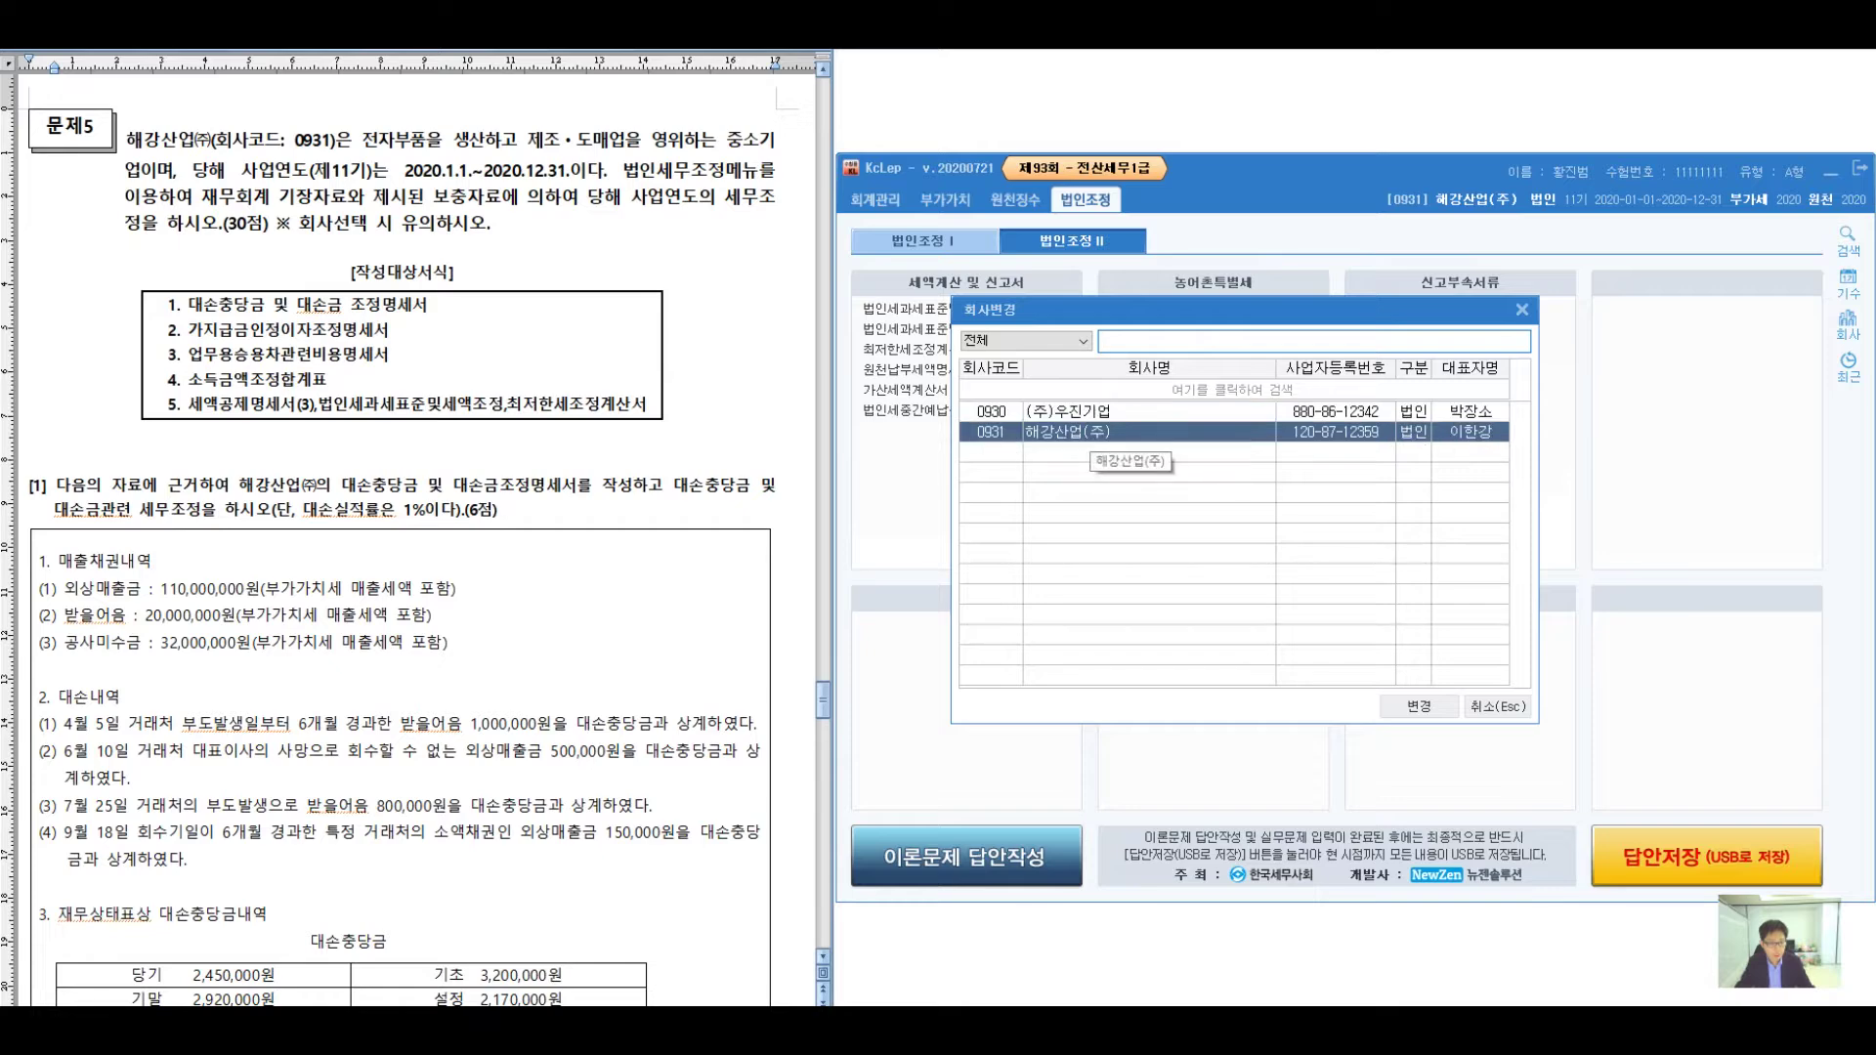
key(Return)
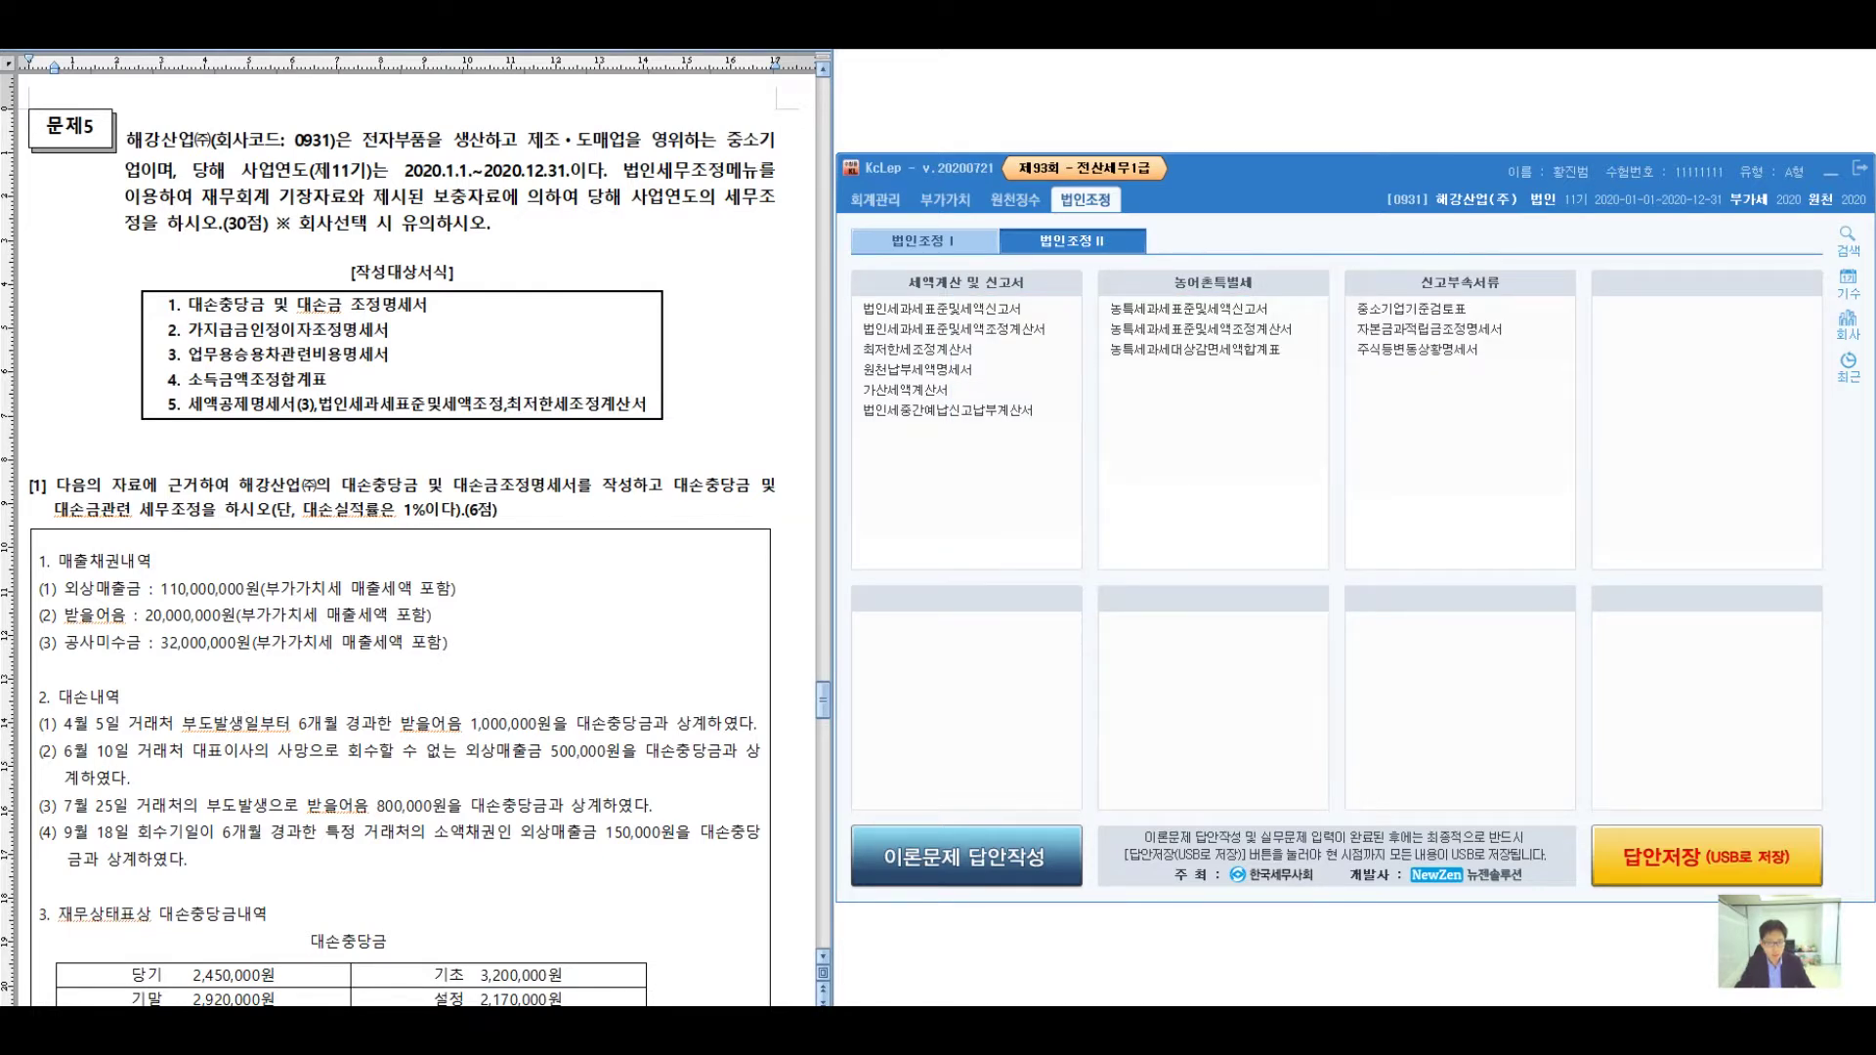
scroll(416, 537, down, 5)
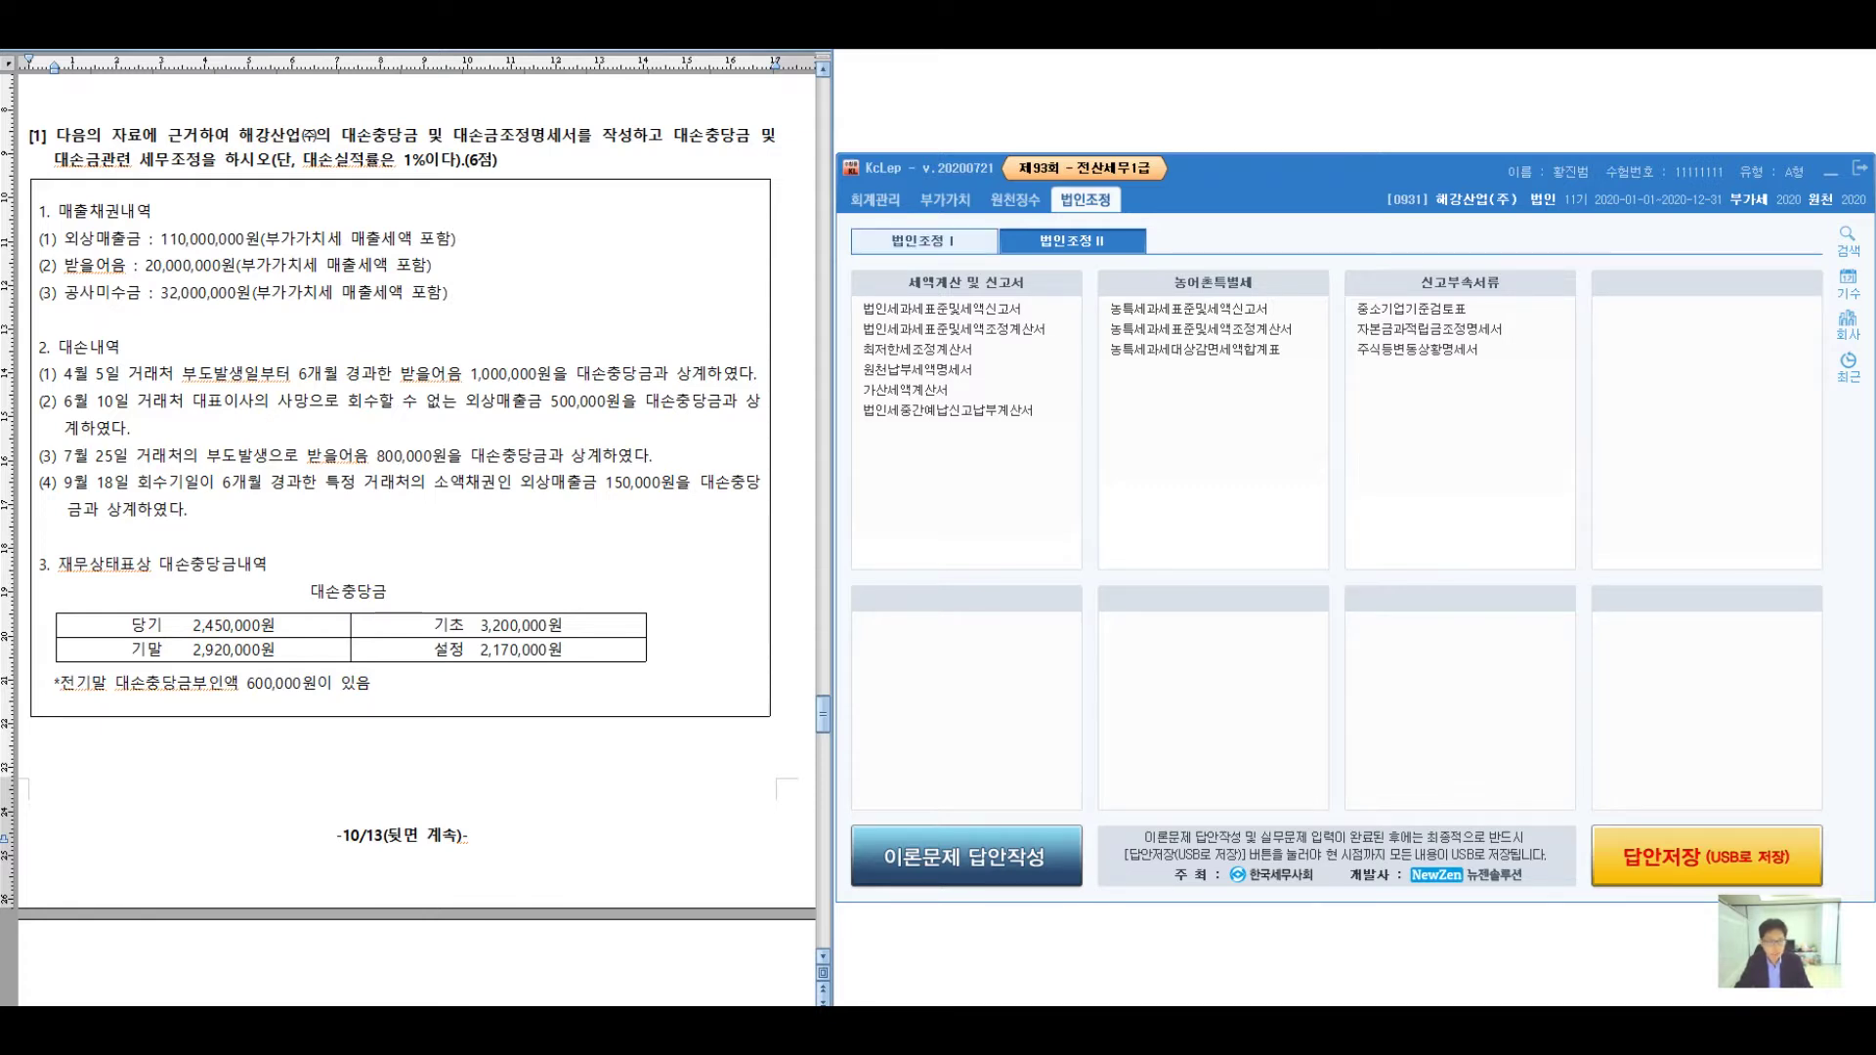
click(923, 240)
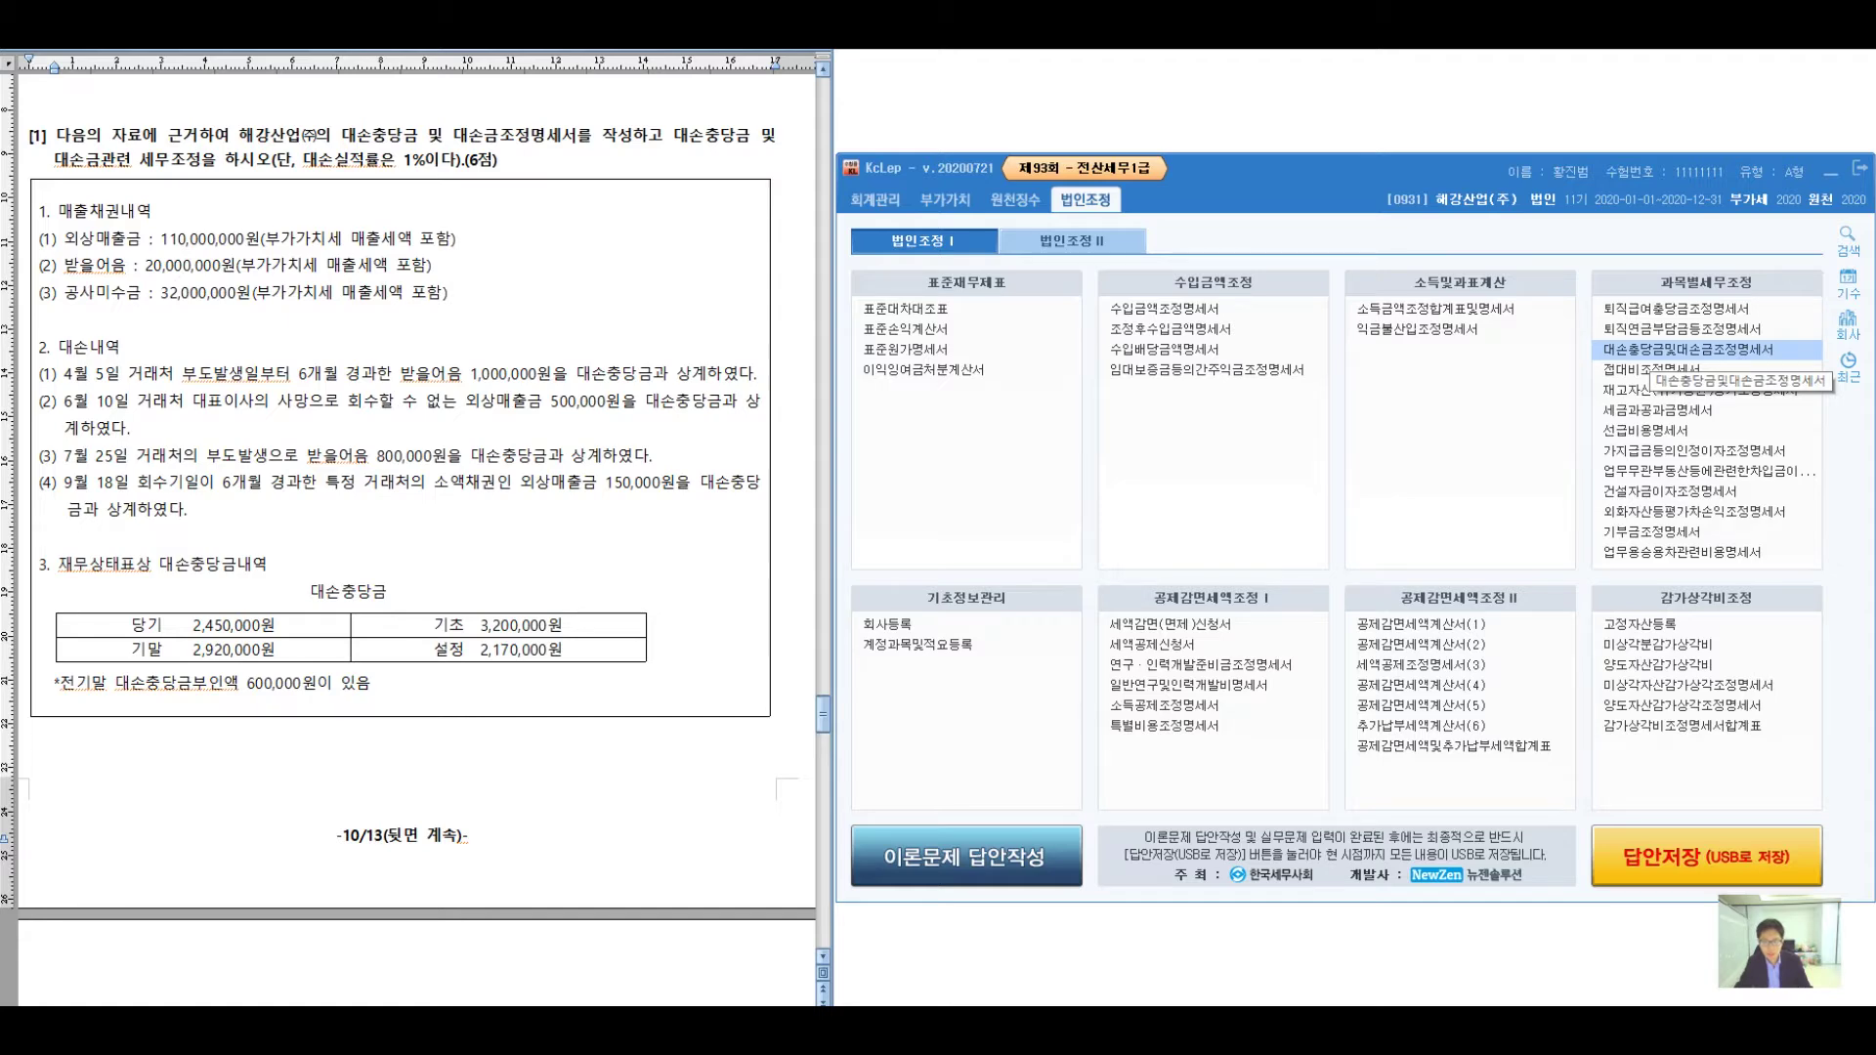
double_click(1681, 348)
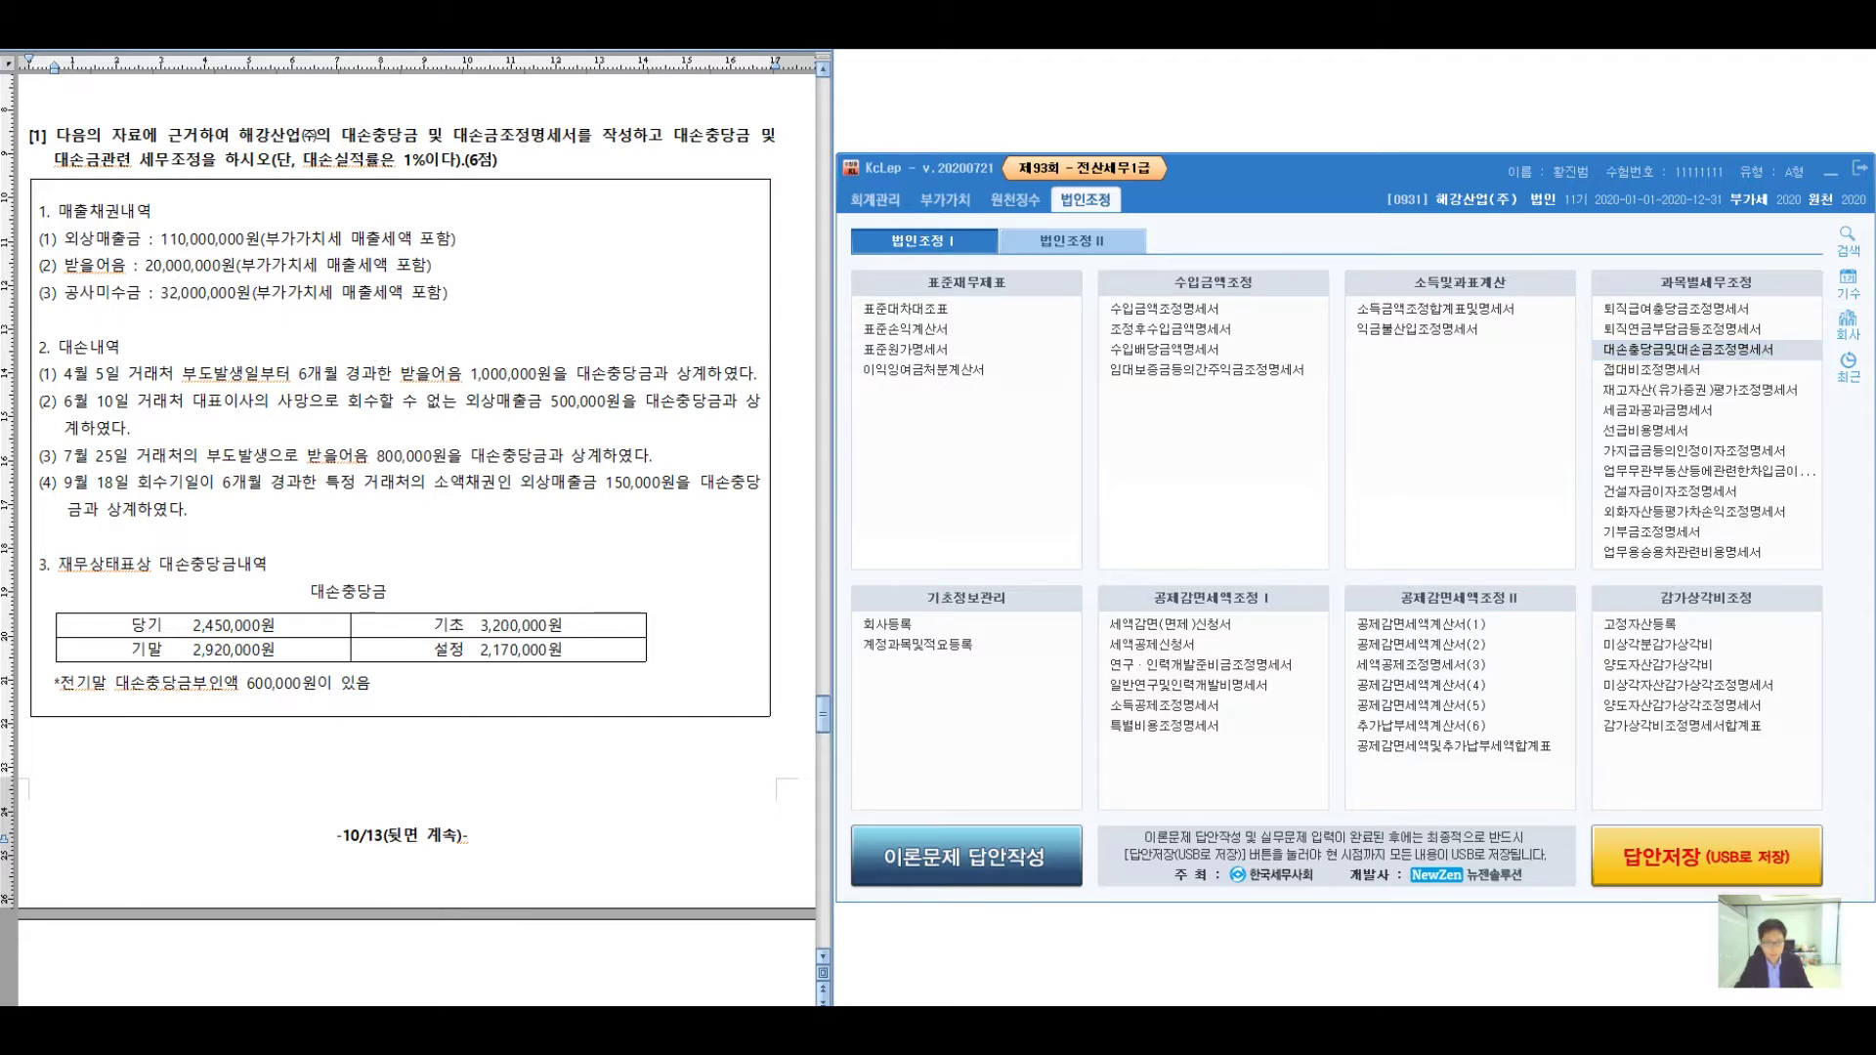
drag(899, 228, 879, 180)
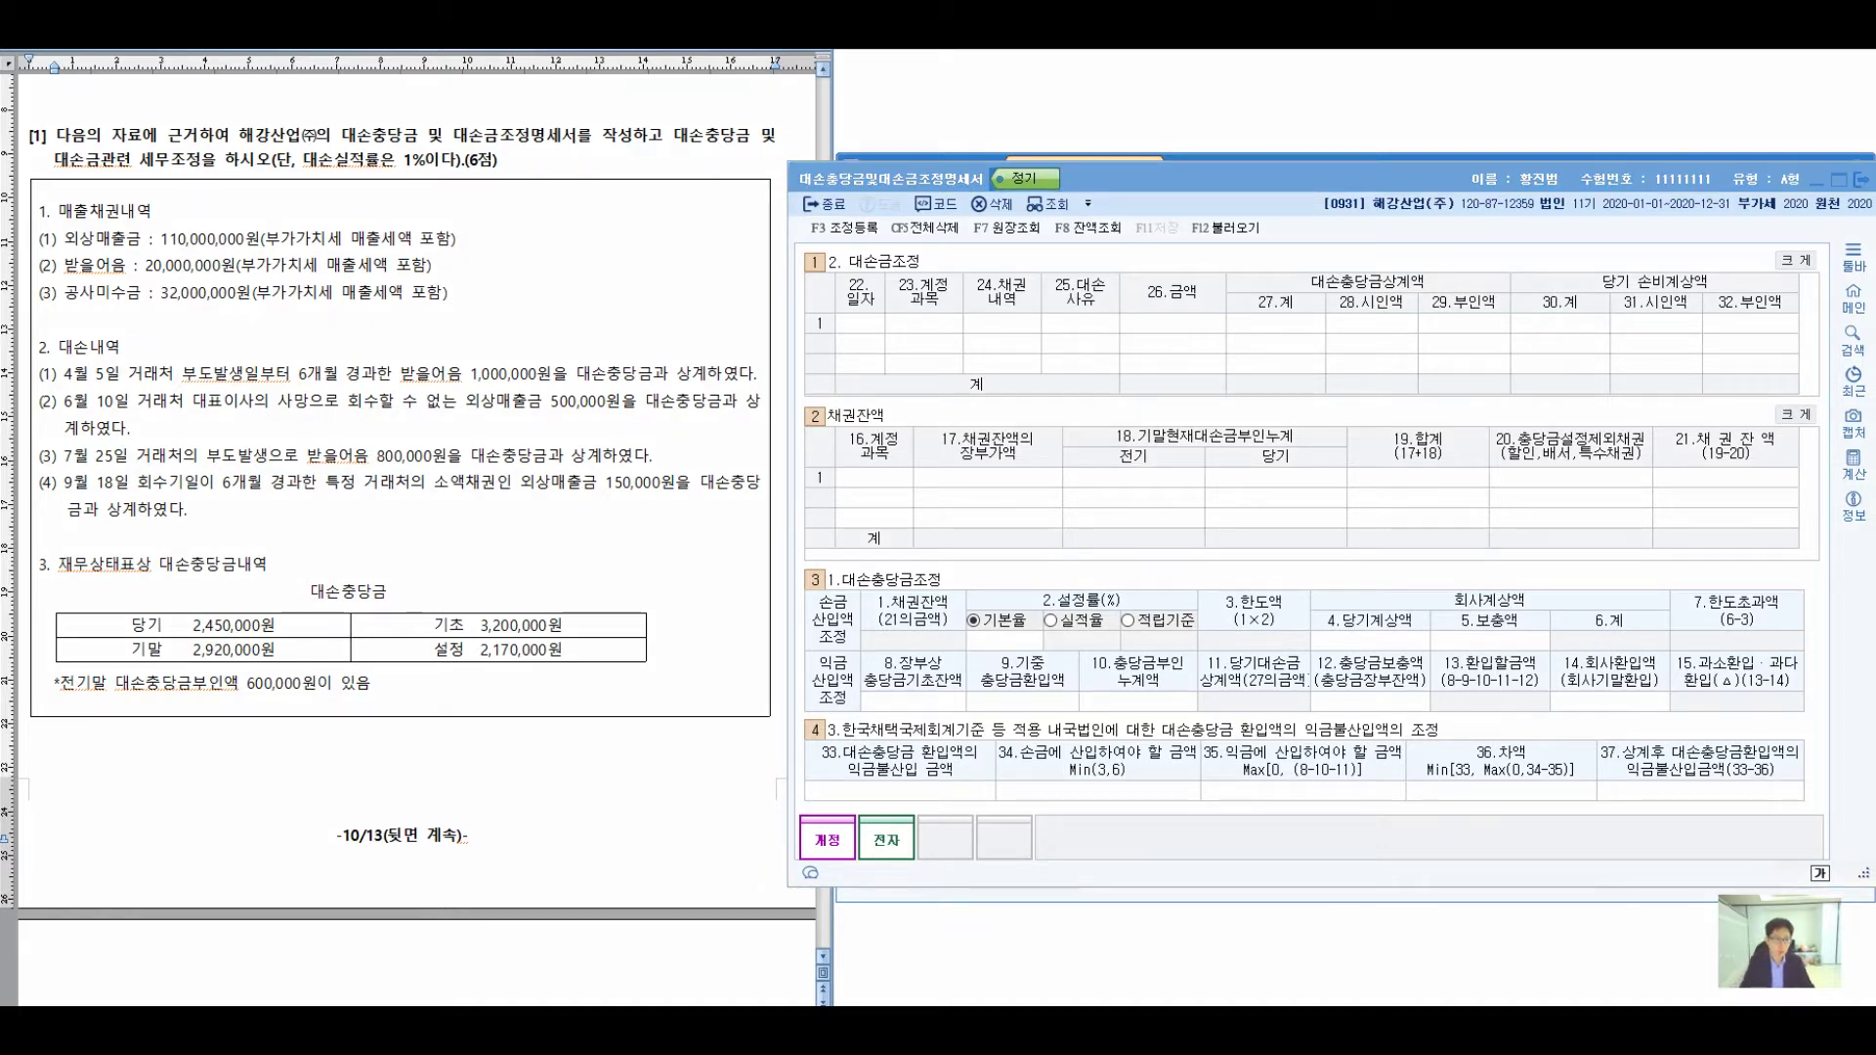
drag(482, 182, 477, 375)
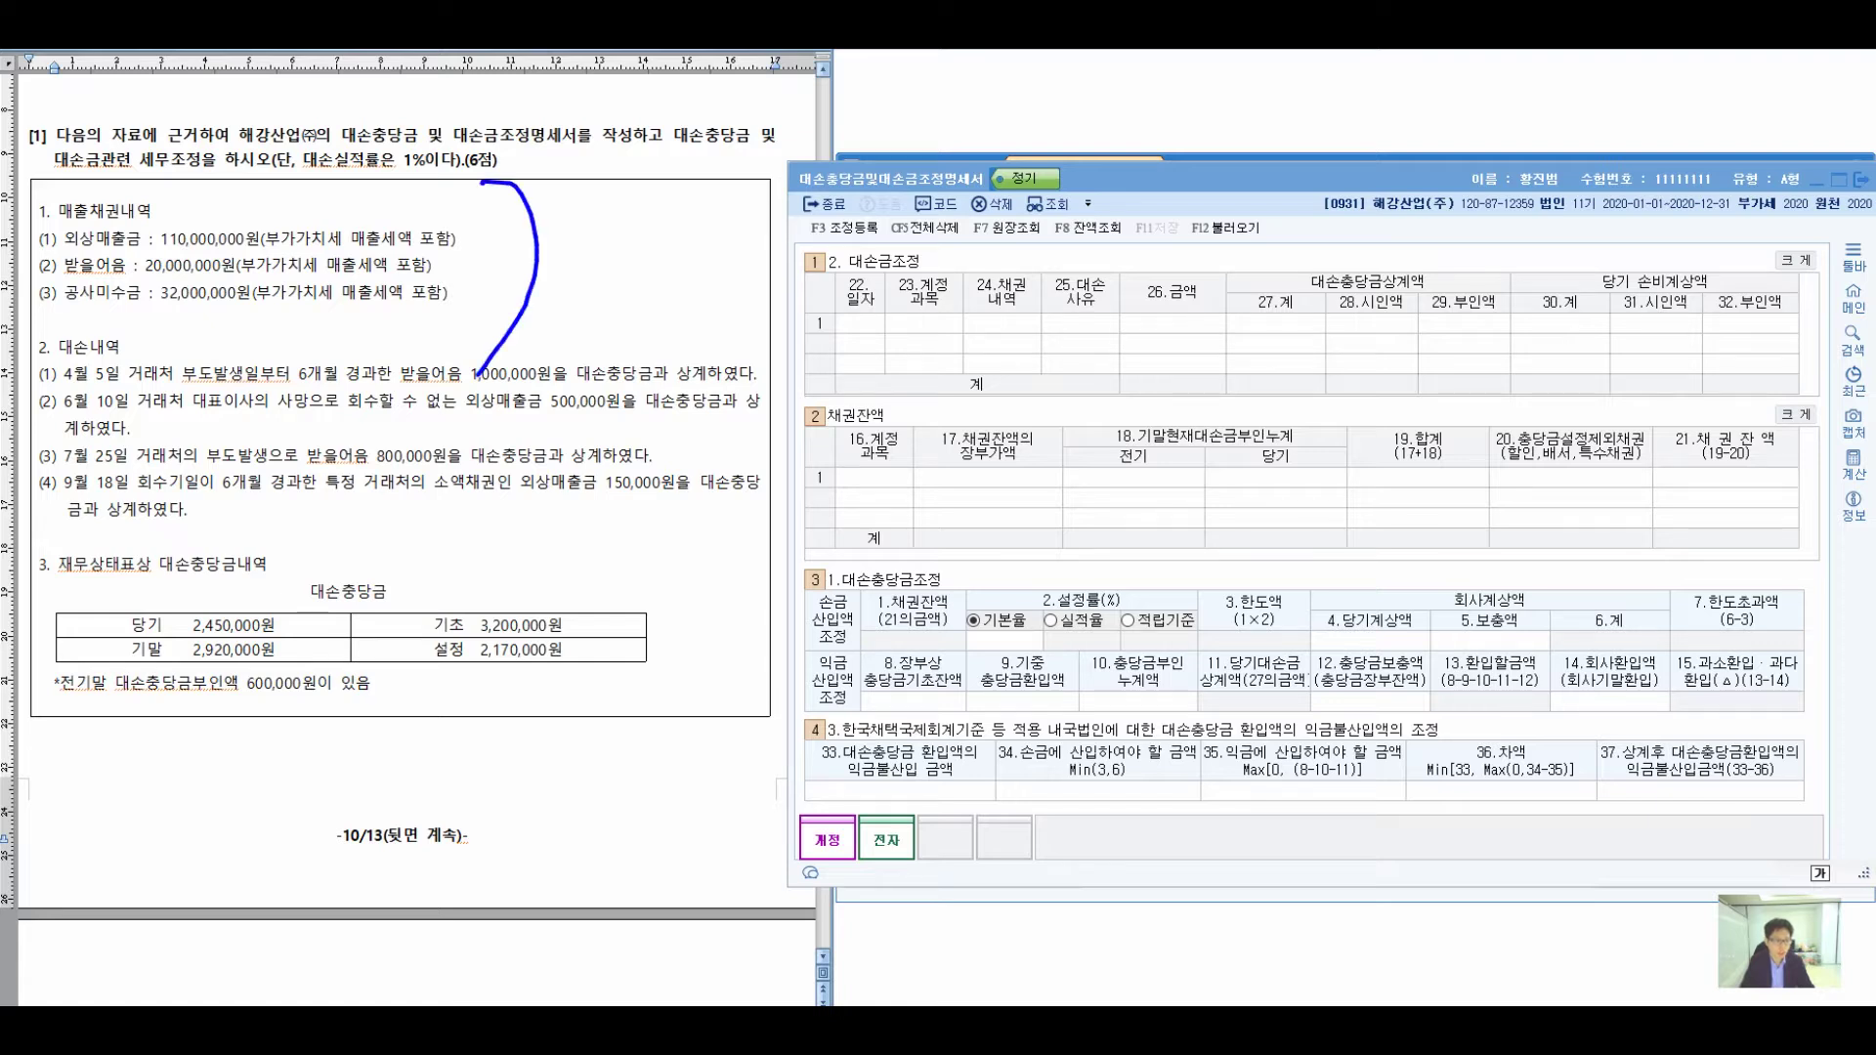
mouse_move(573, 289)
mouse_down()
mouse_move(824, 460)
mouse_move(753, 489)
mouse_up()
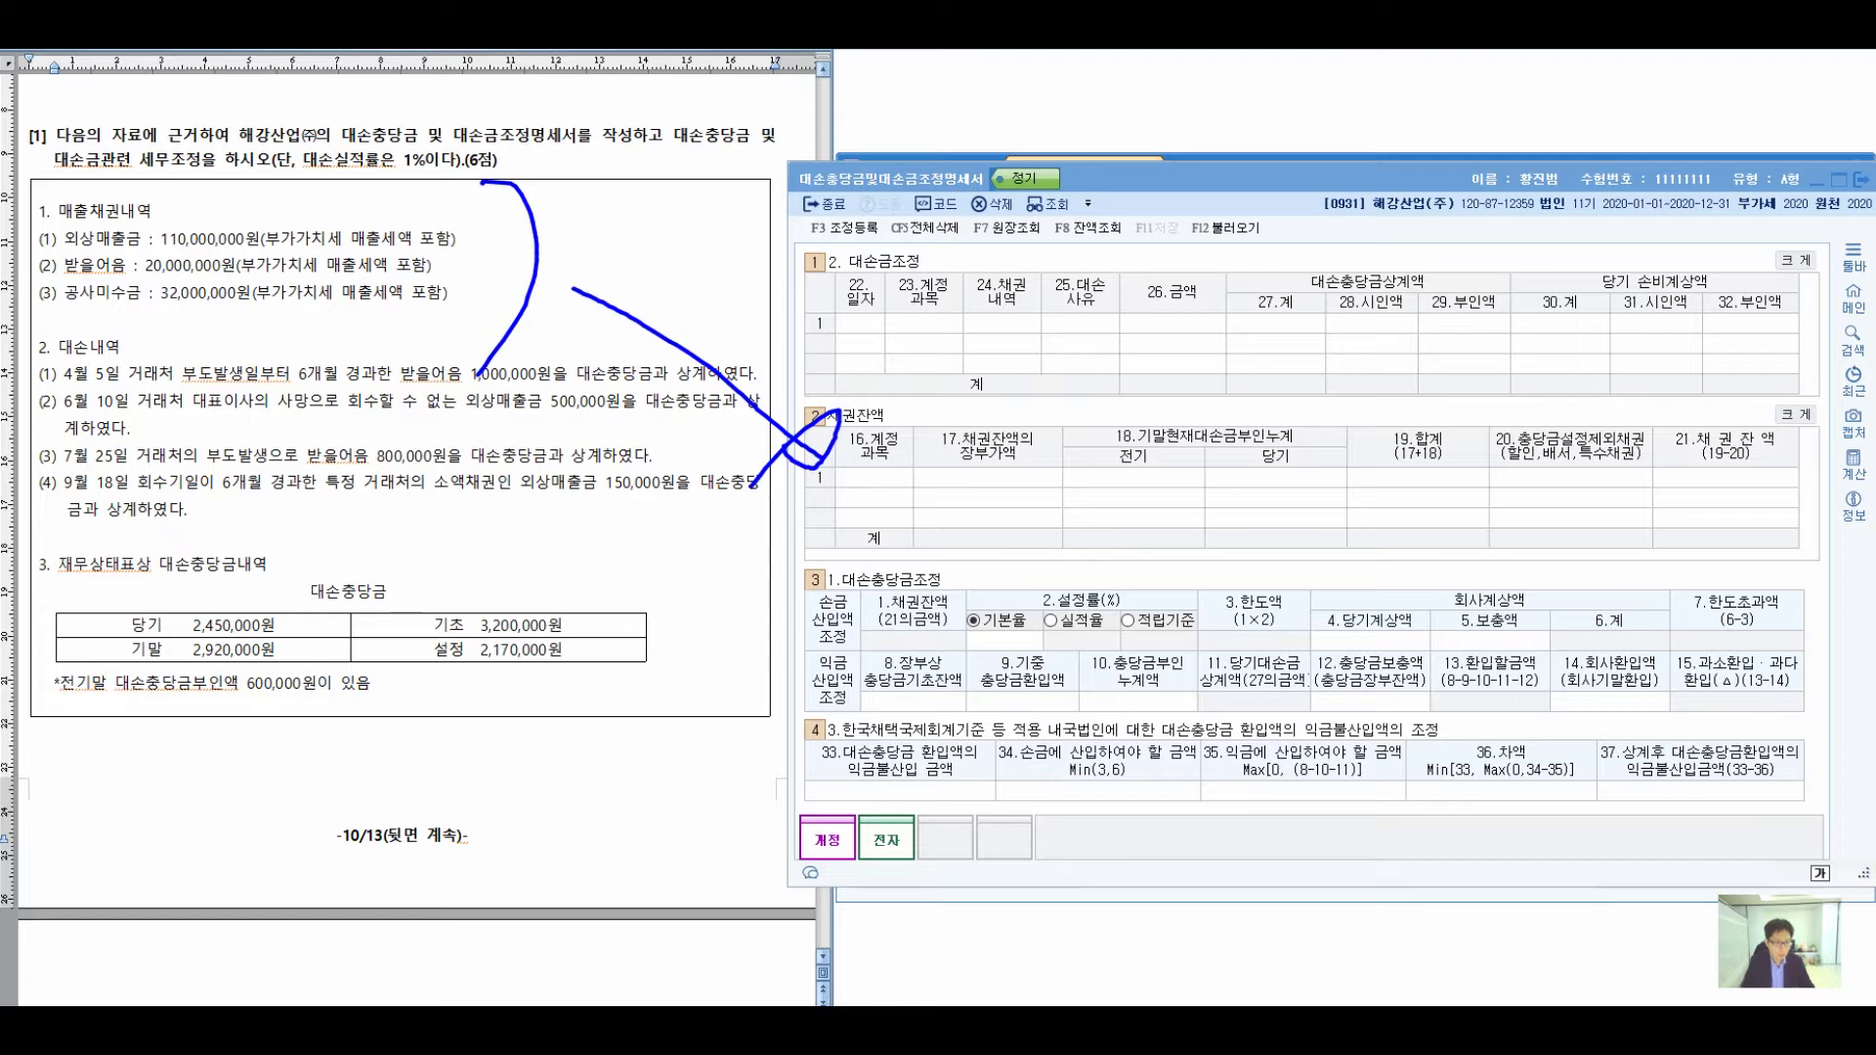
drag(147, 290, 154, 472)
mouse_move(188, 348)
mouse_down()
mouse_move(236, 307)
mouse_move(963, 275)
mouse_move(885, 289)
mouse_up()
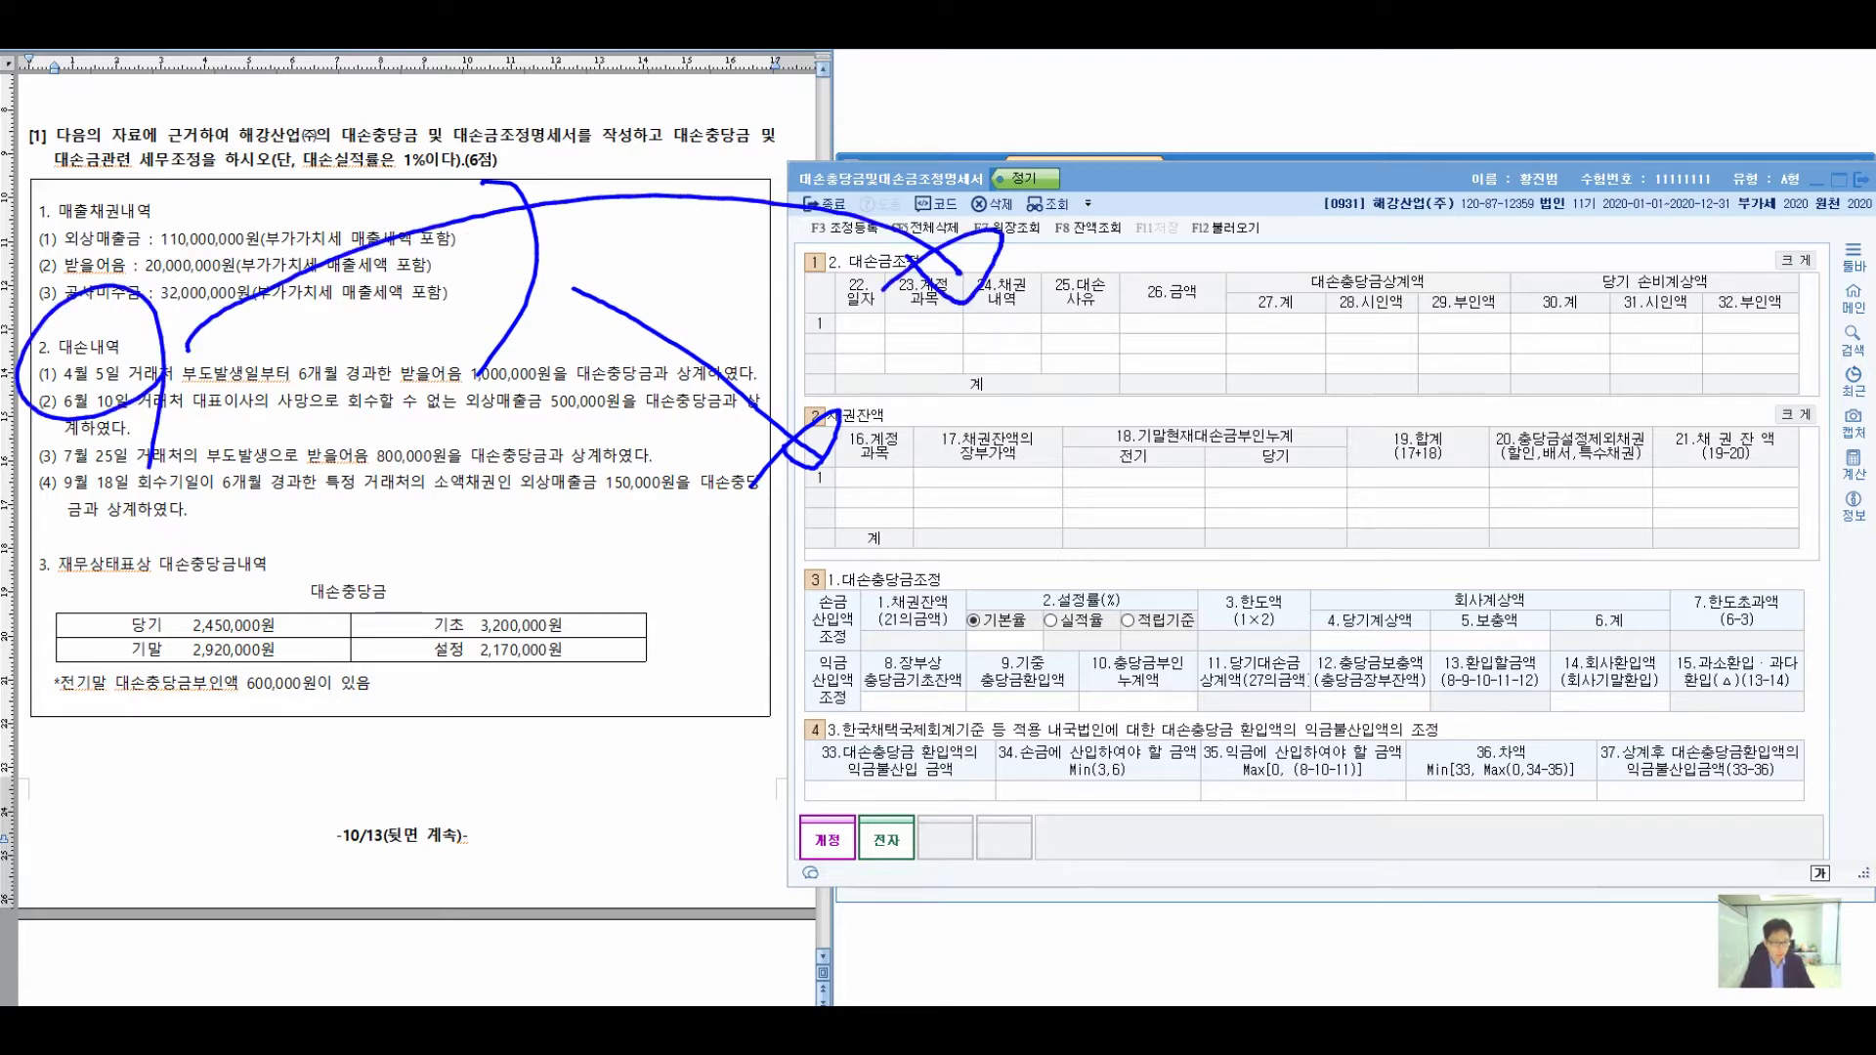
mouse_move(391, 686)
mouse_down()
mouse_move(347, 735)
mouse_move(423, 772)
mouse_move(557, 777)
mouse_move(812, 657)
mouse_move(811, 674)
mouse_up()
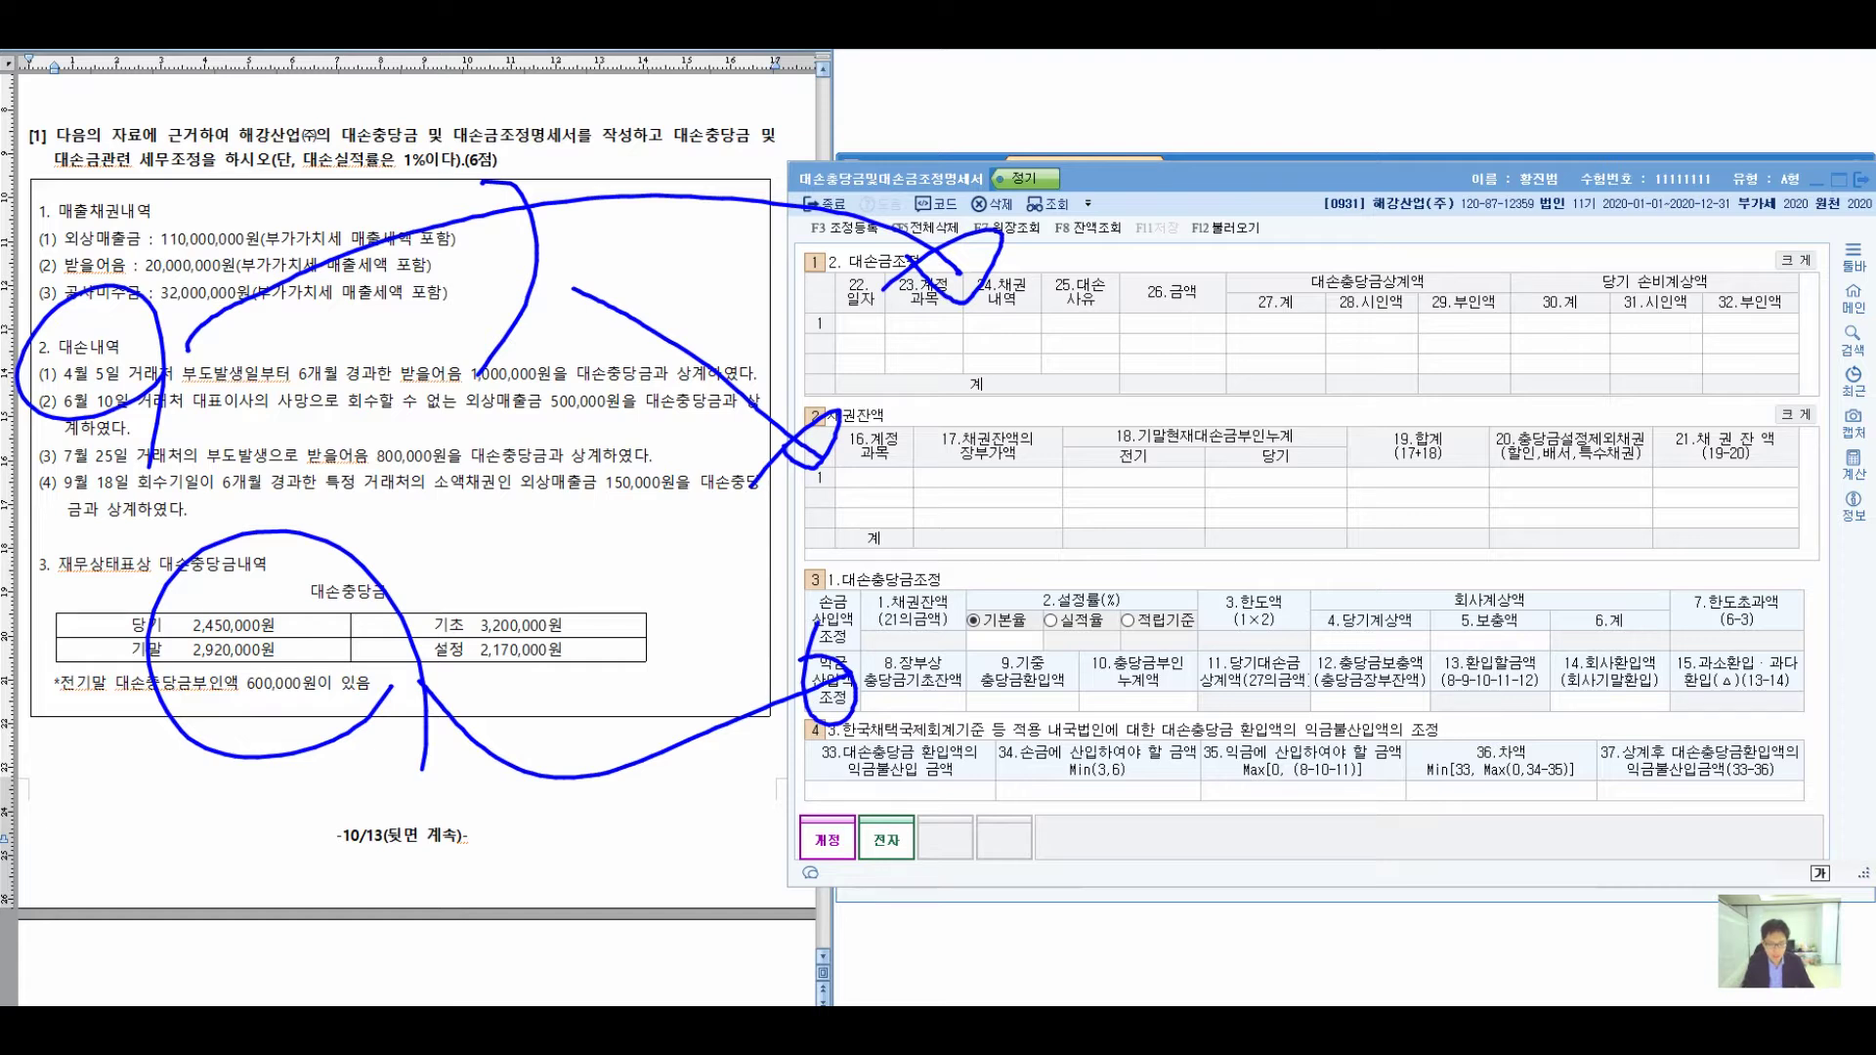
drag(1161, 719, 1019, 839)
drag(1047, 698, 1182, 873)
drag(1134, 731, 1191, 705)
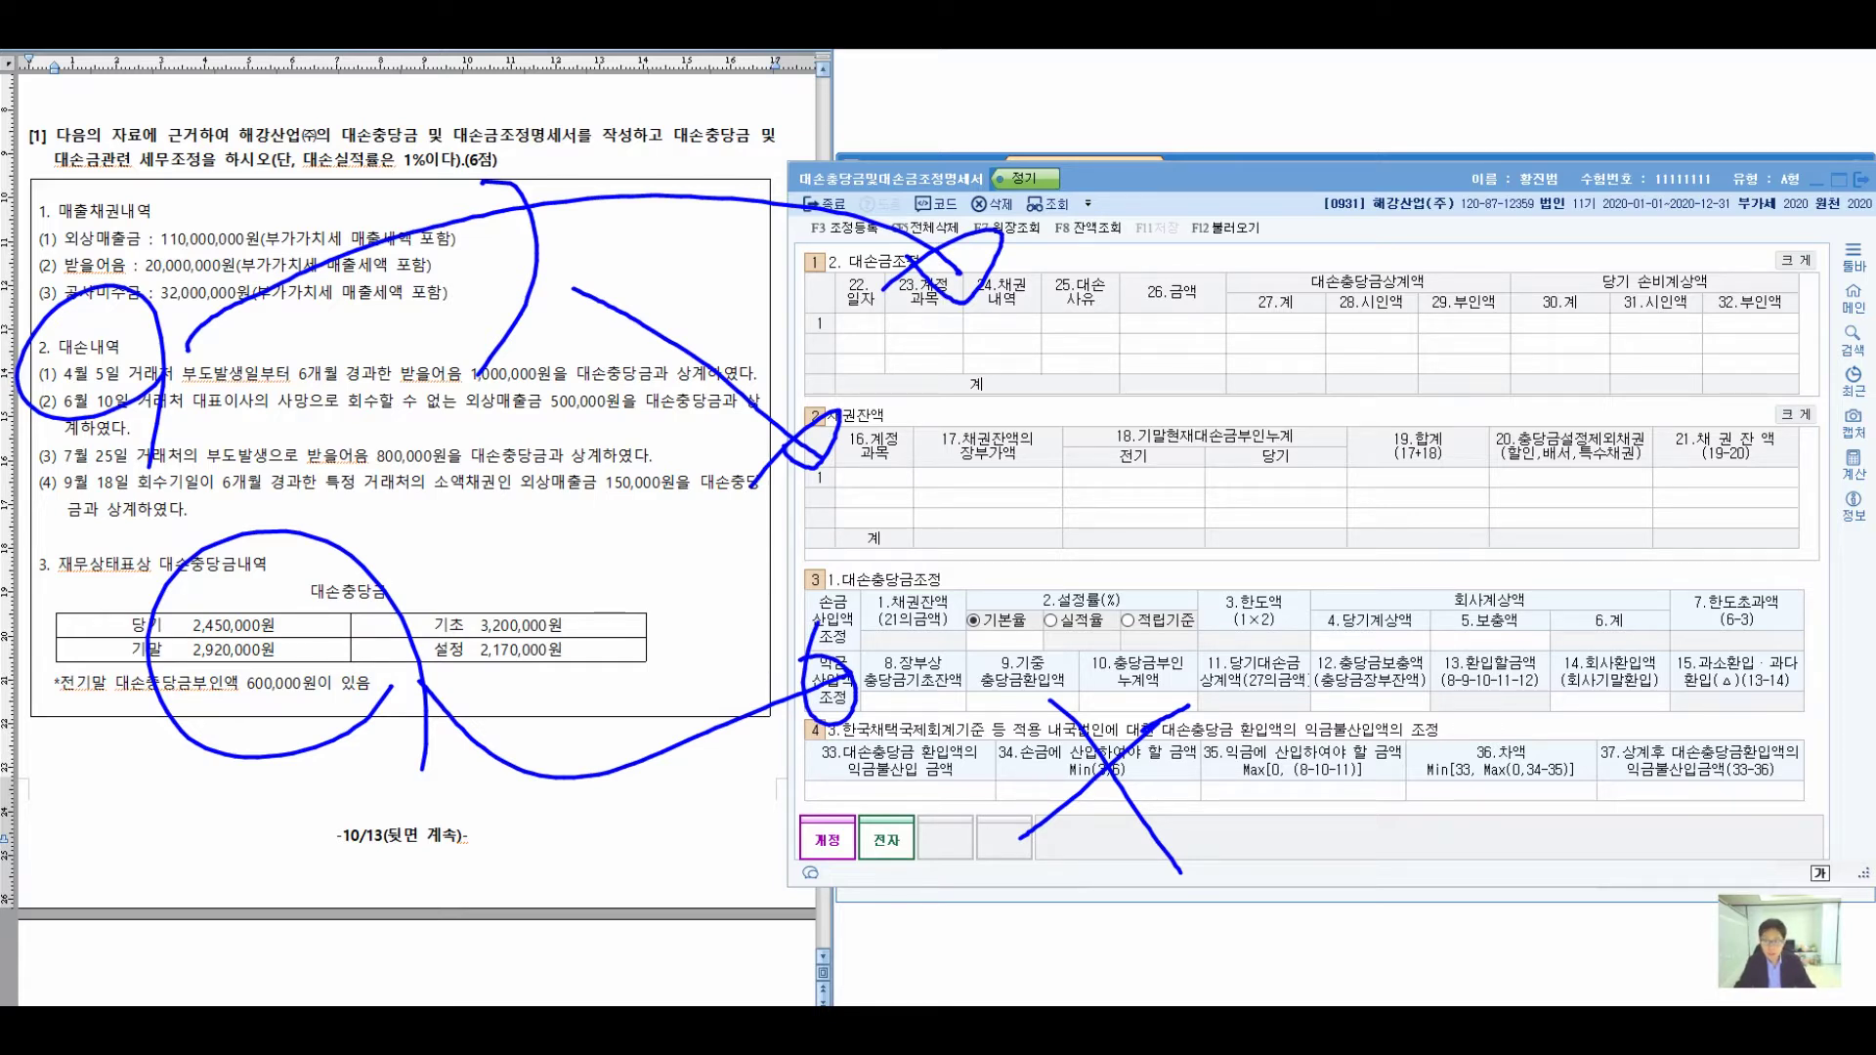
key(Escape)
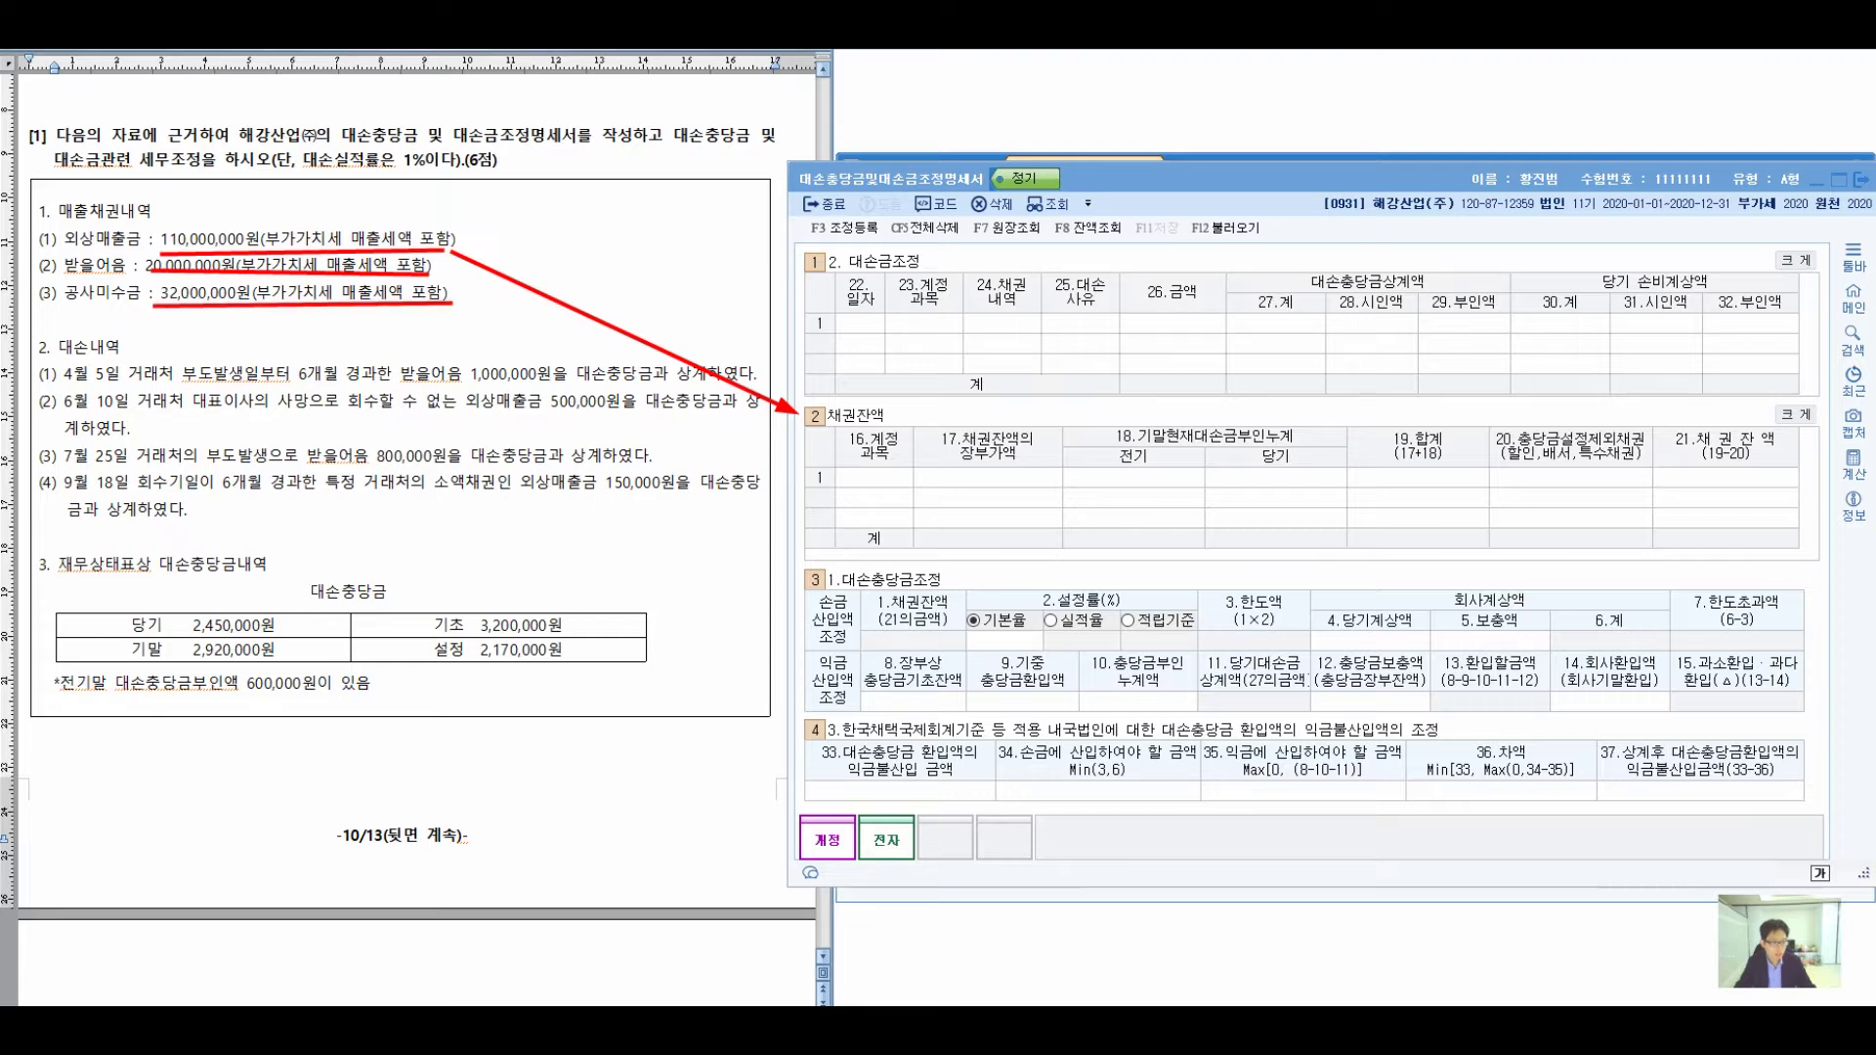
- Enter 외상매출금 (account code 108) with a book value of 110,000,000 as the first row of the 채권잔액 table
click(875, 477)
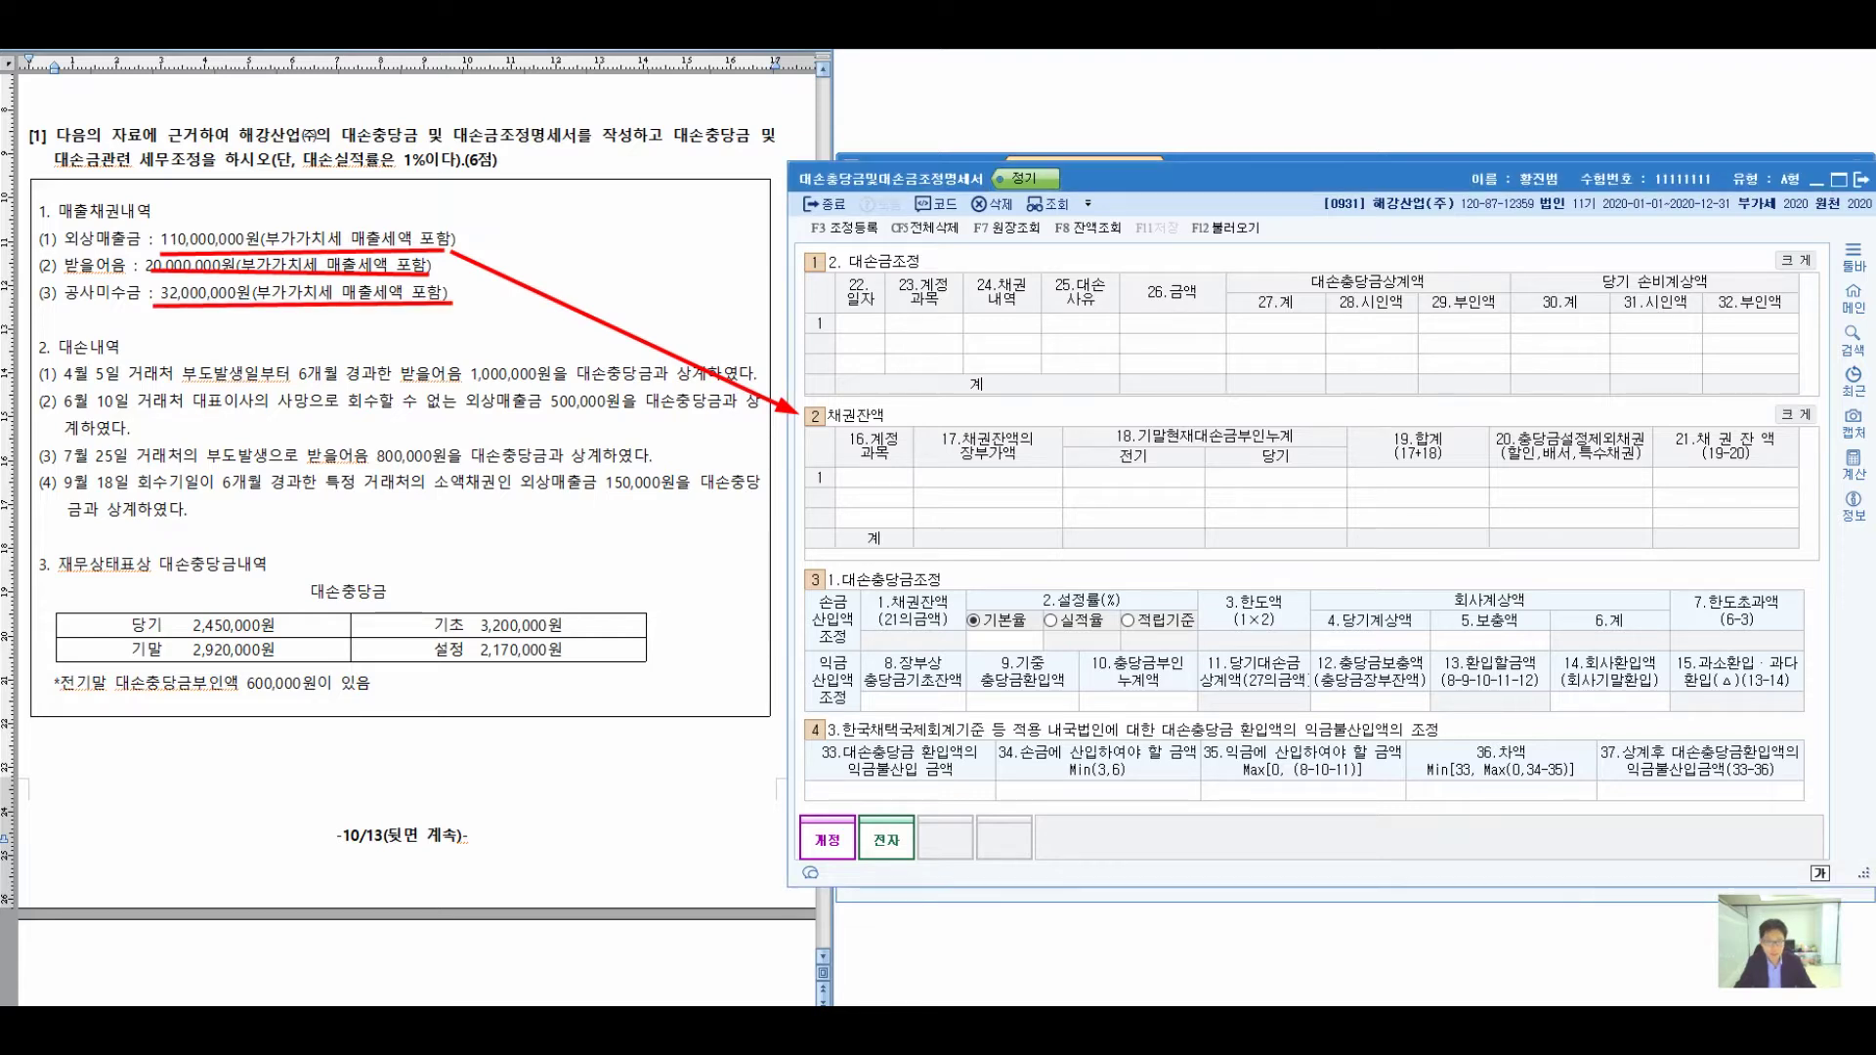
text(108)
key(Return)
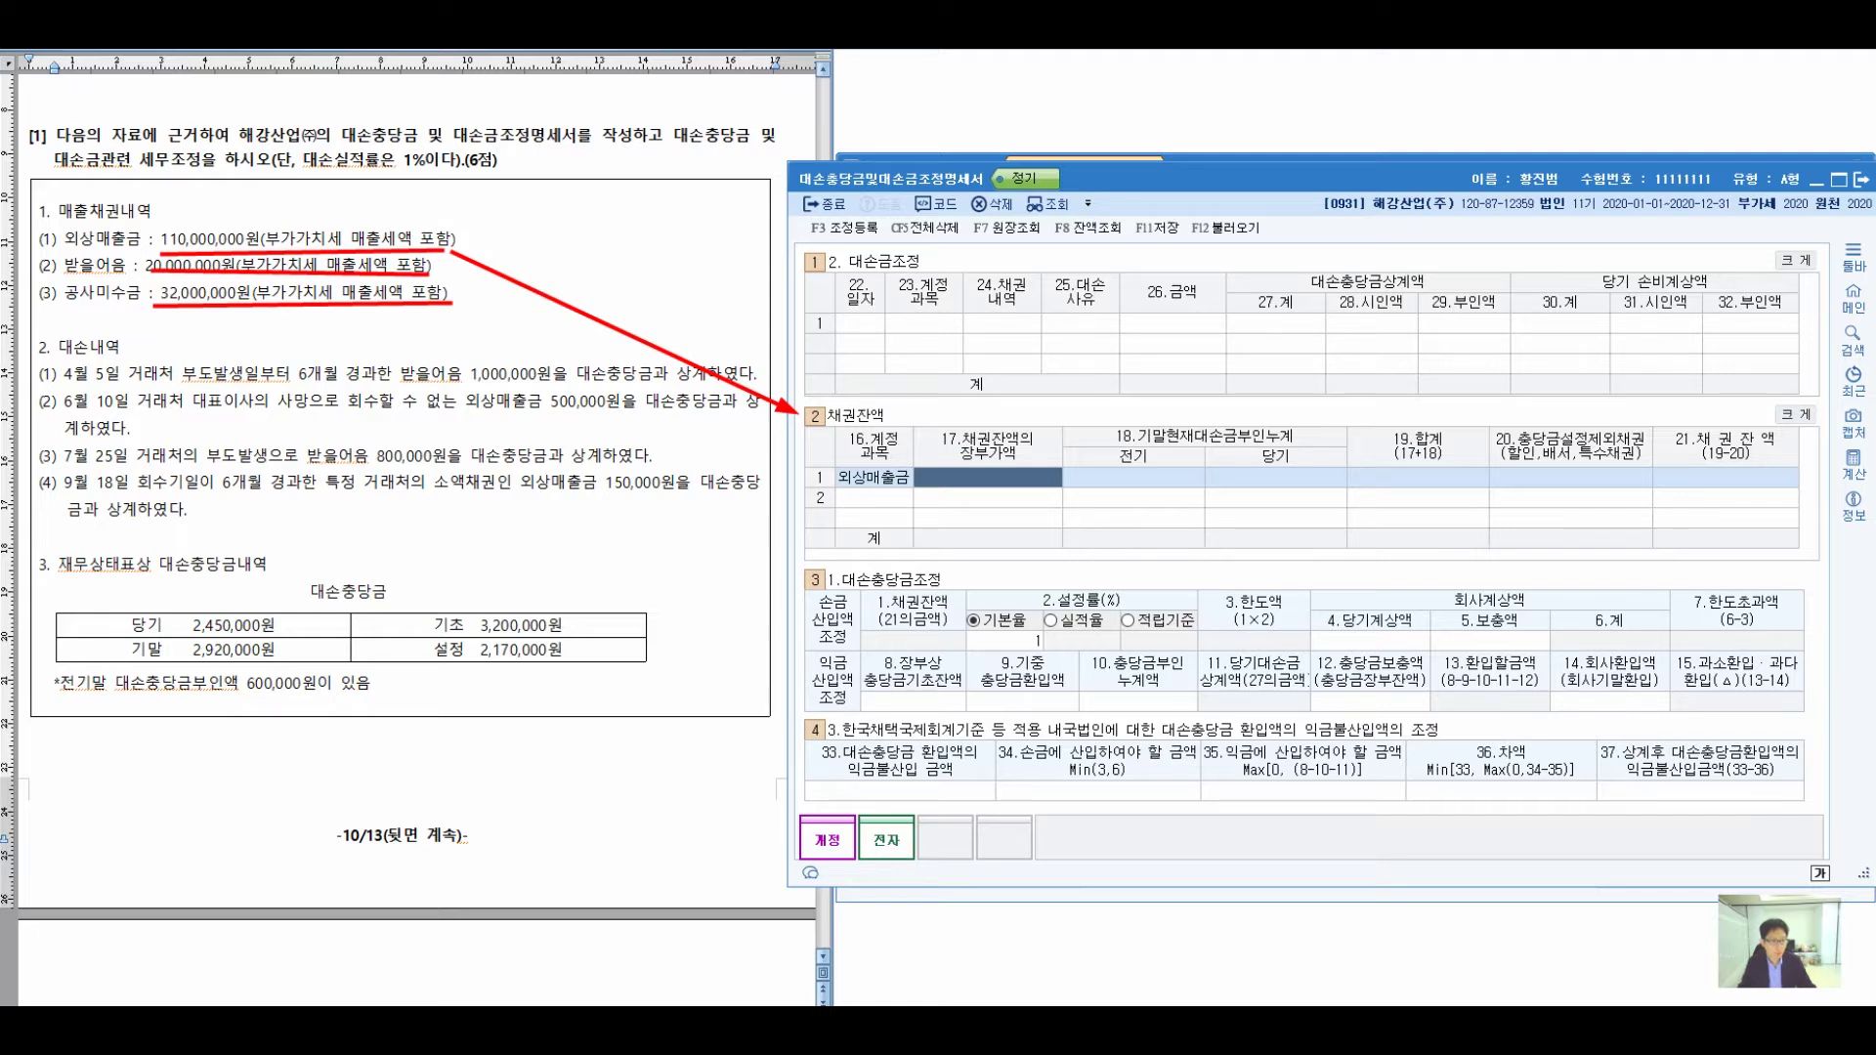
text(110000000)
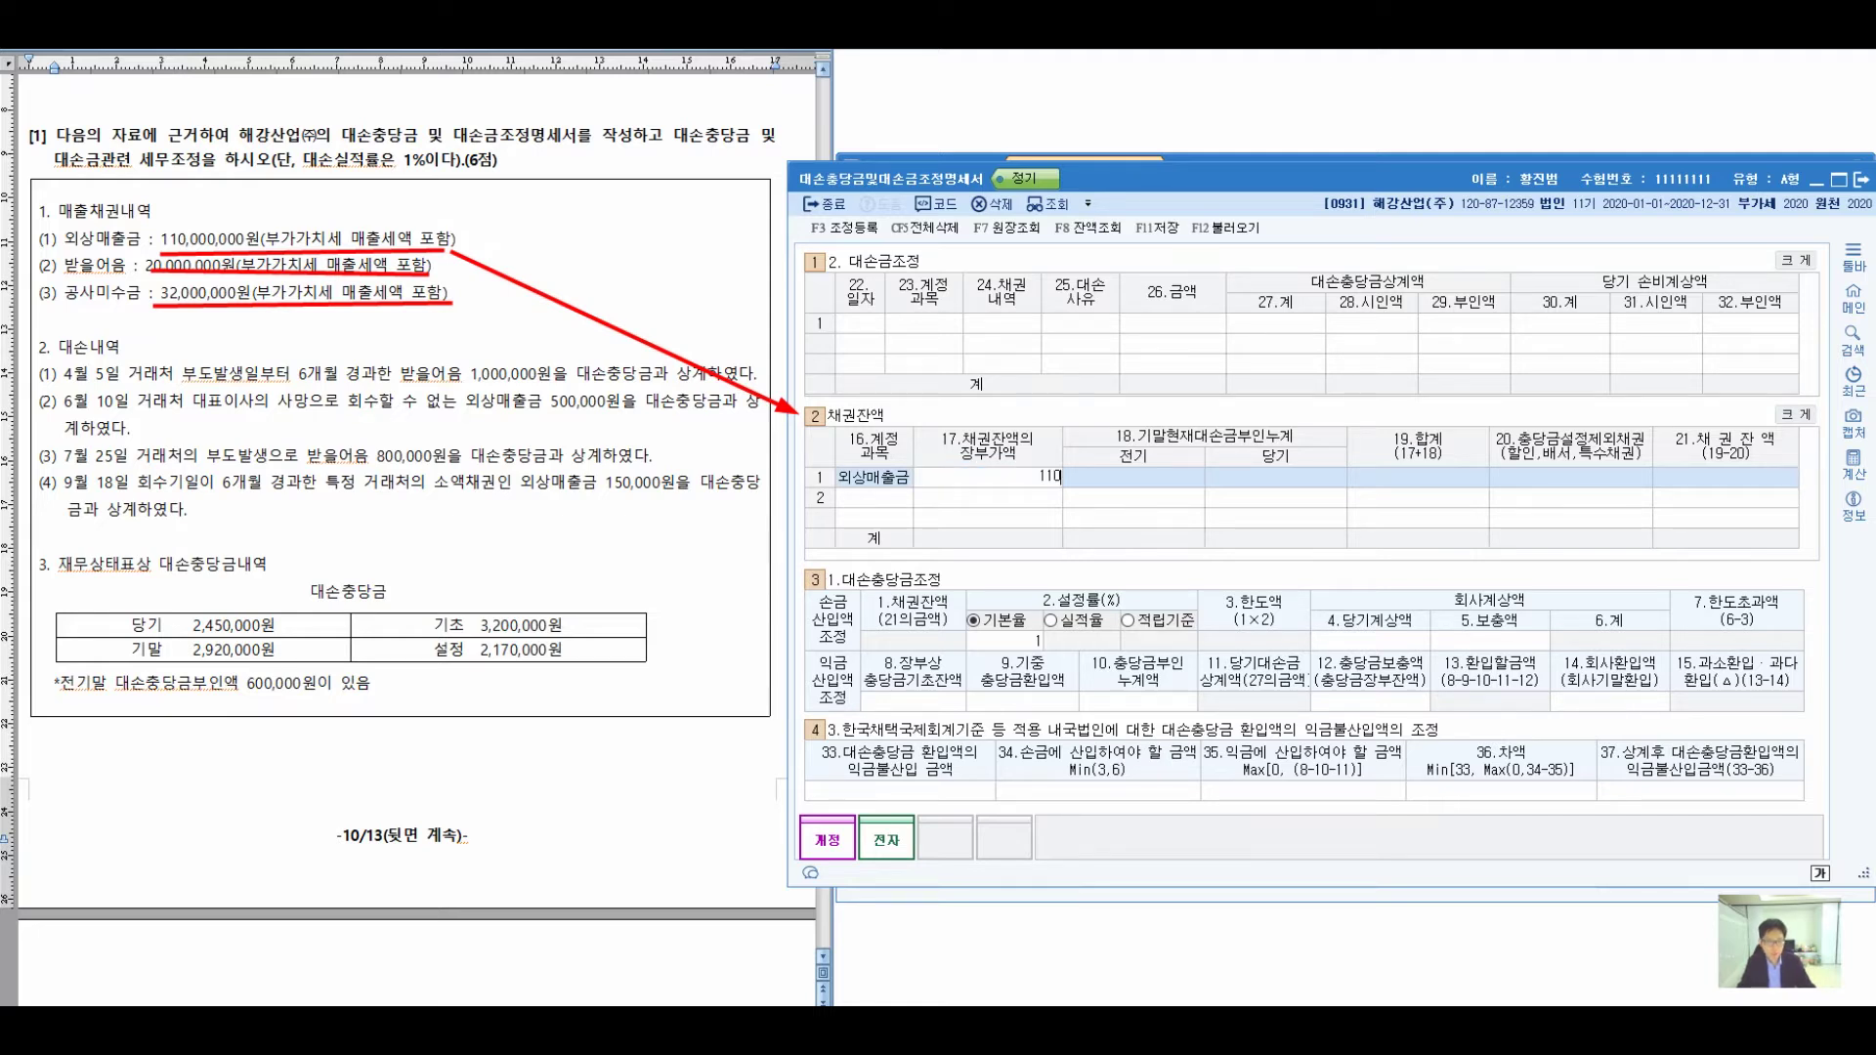
key(Return)
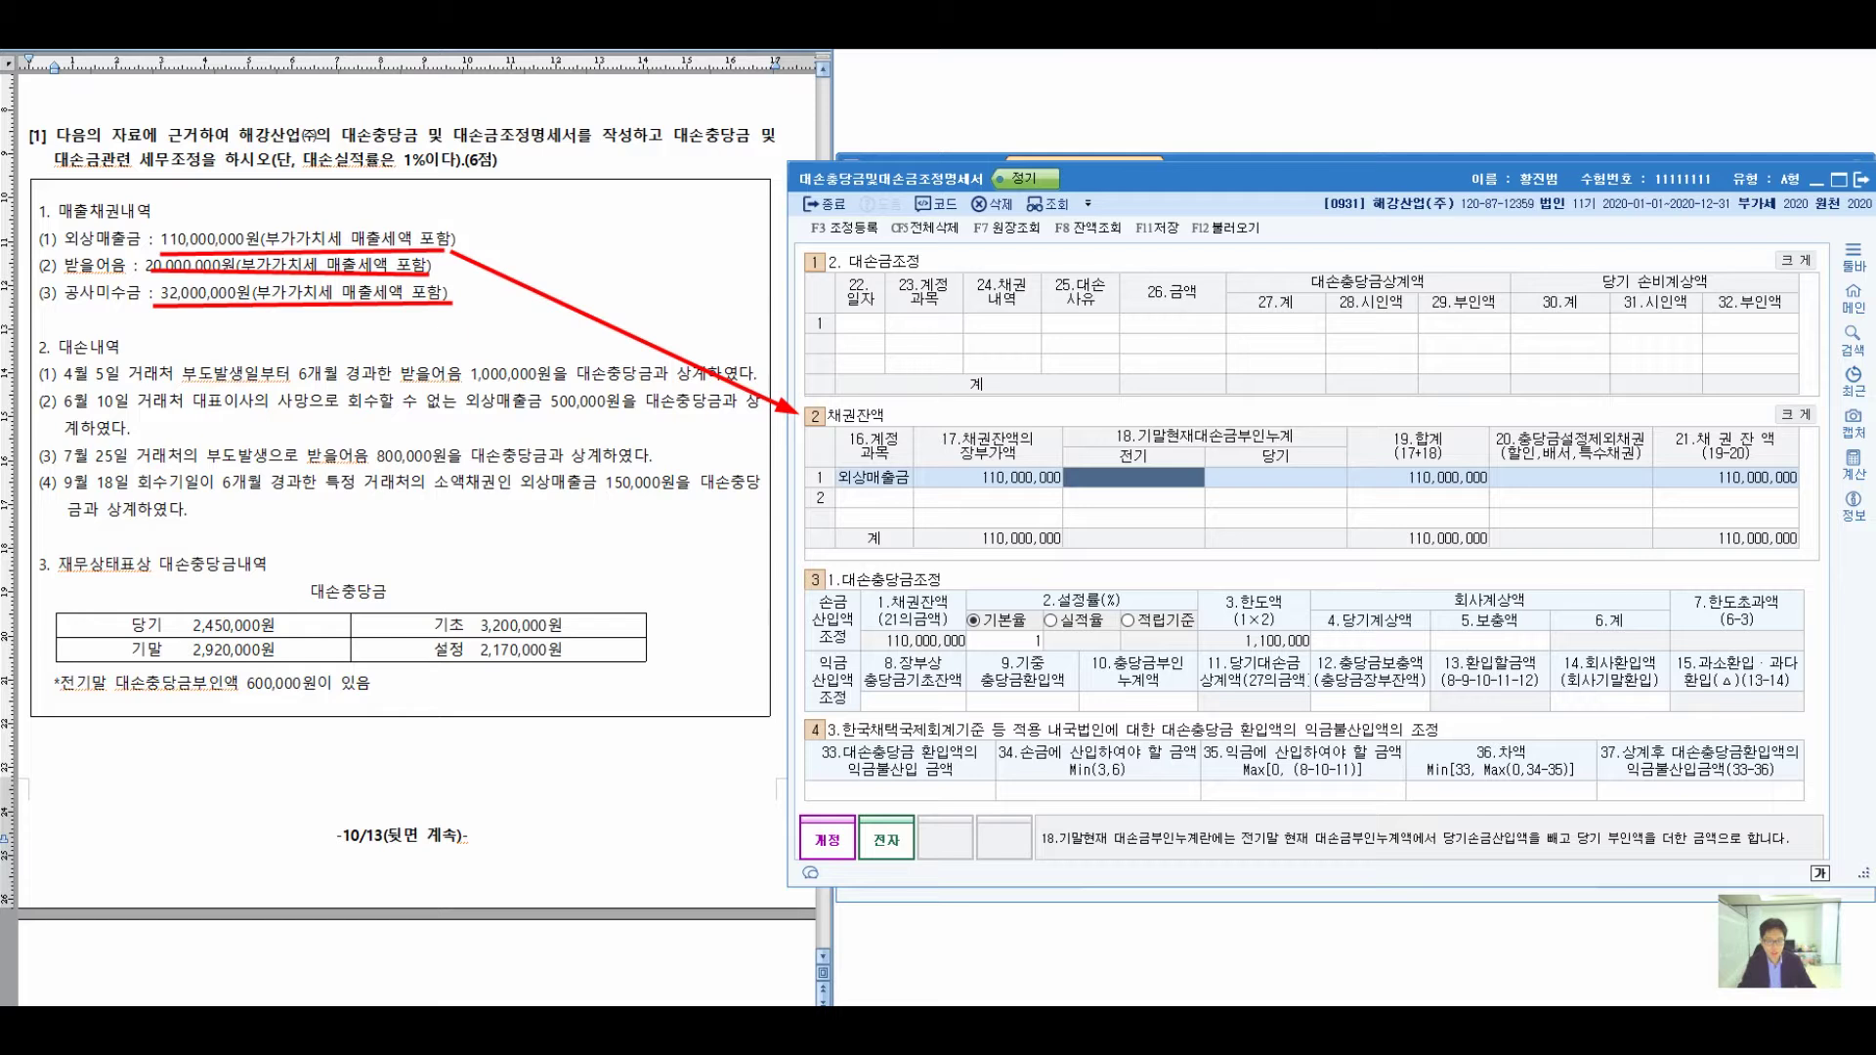
key(Return)
key(Return)
key(Return)
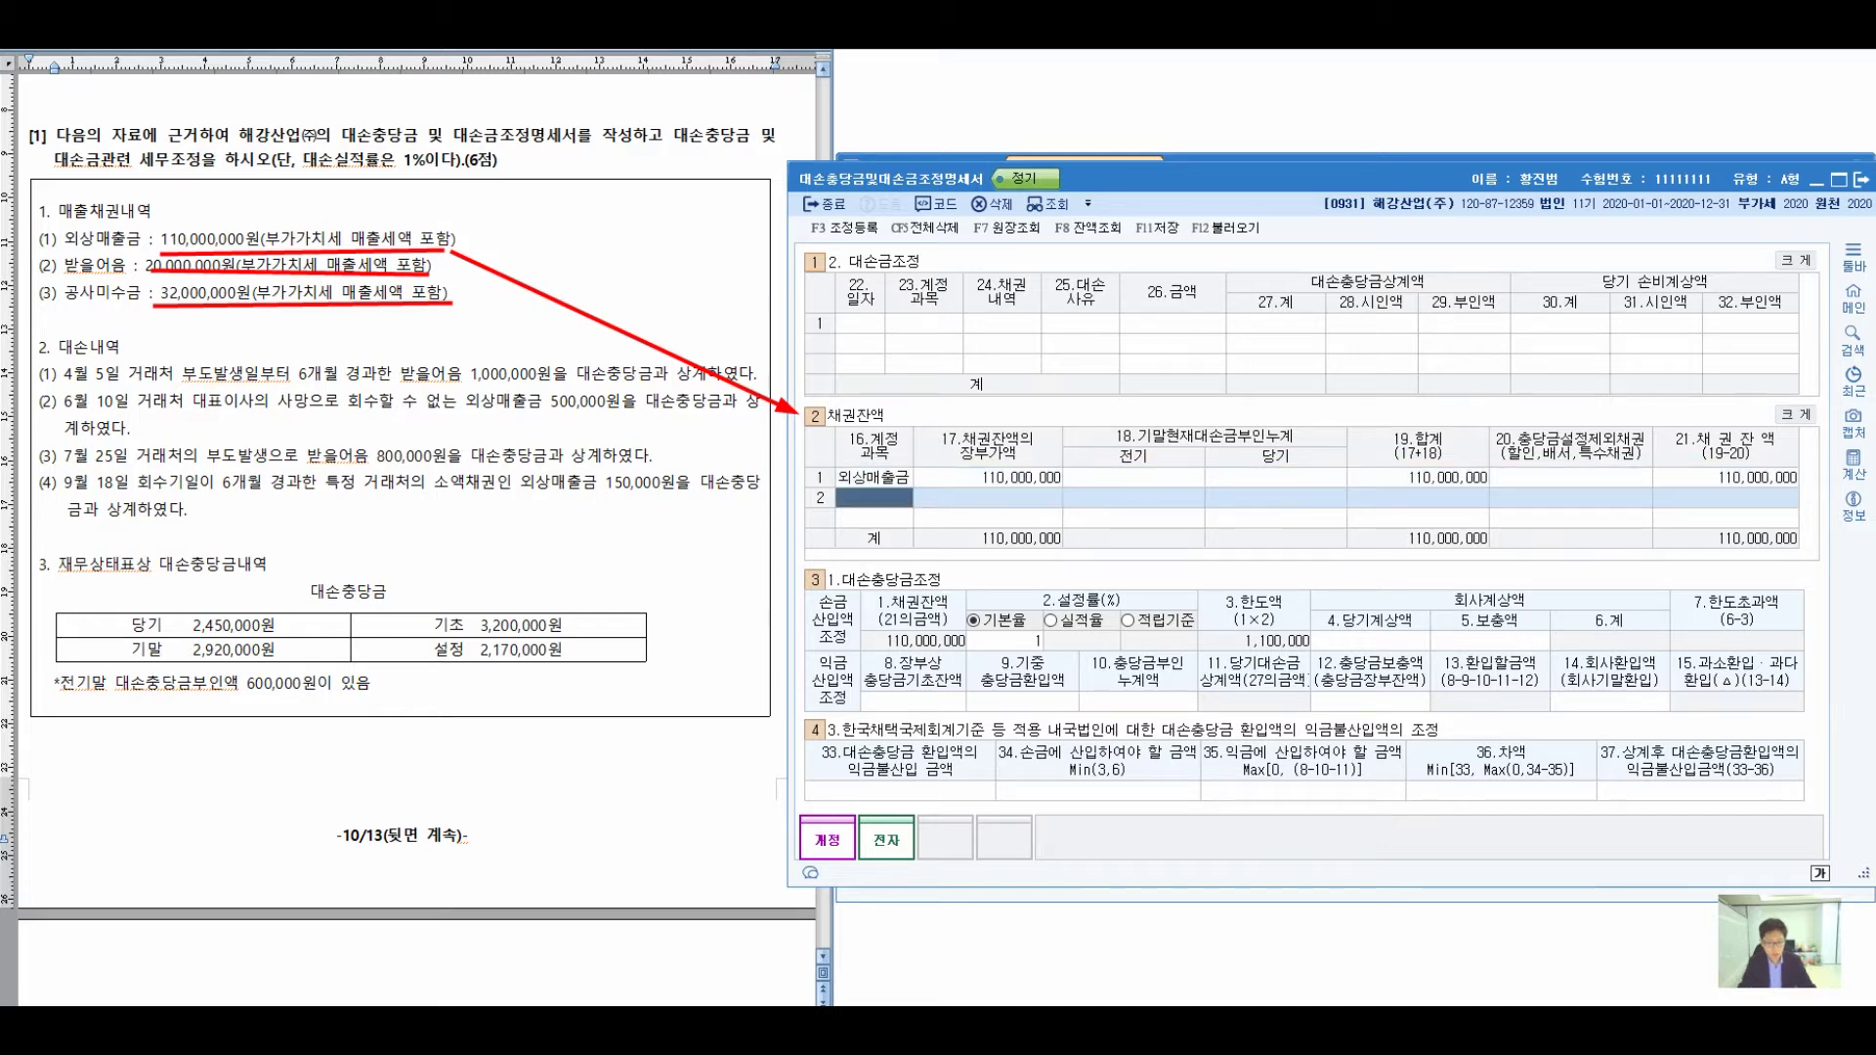
- Add 받을어음 (account code 110) with a book value of 20,000,000 to the 채권잔액 table
text(110)
key(Return)
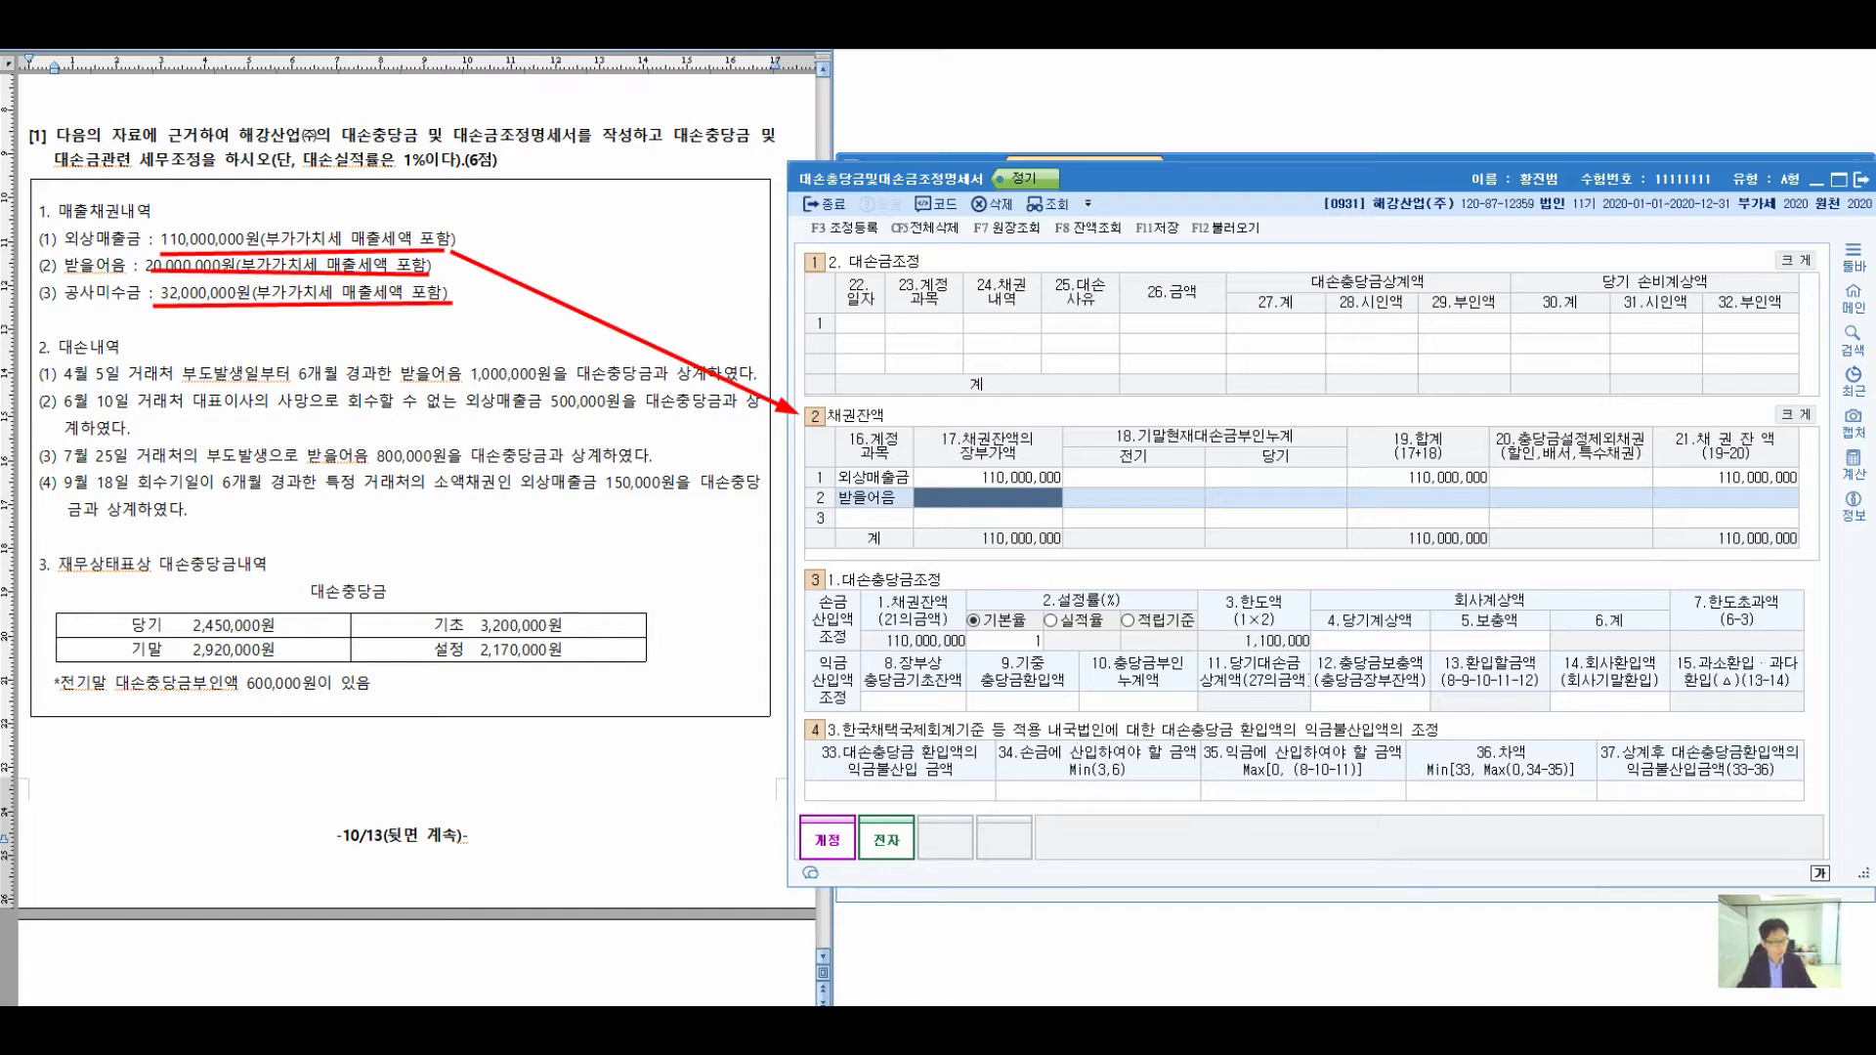
text(20000000)
key(Return)
key(Return)
key(Return)
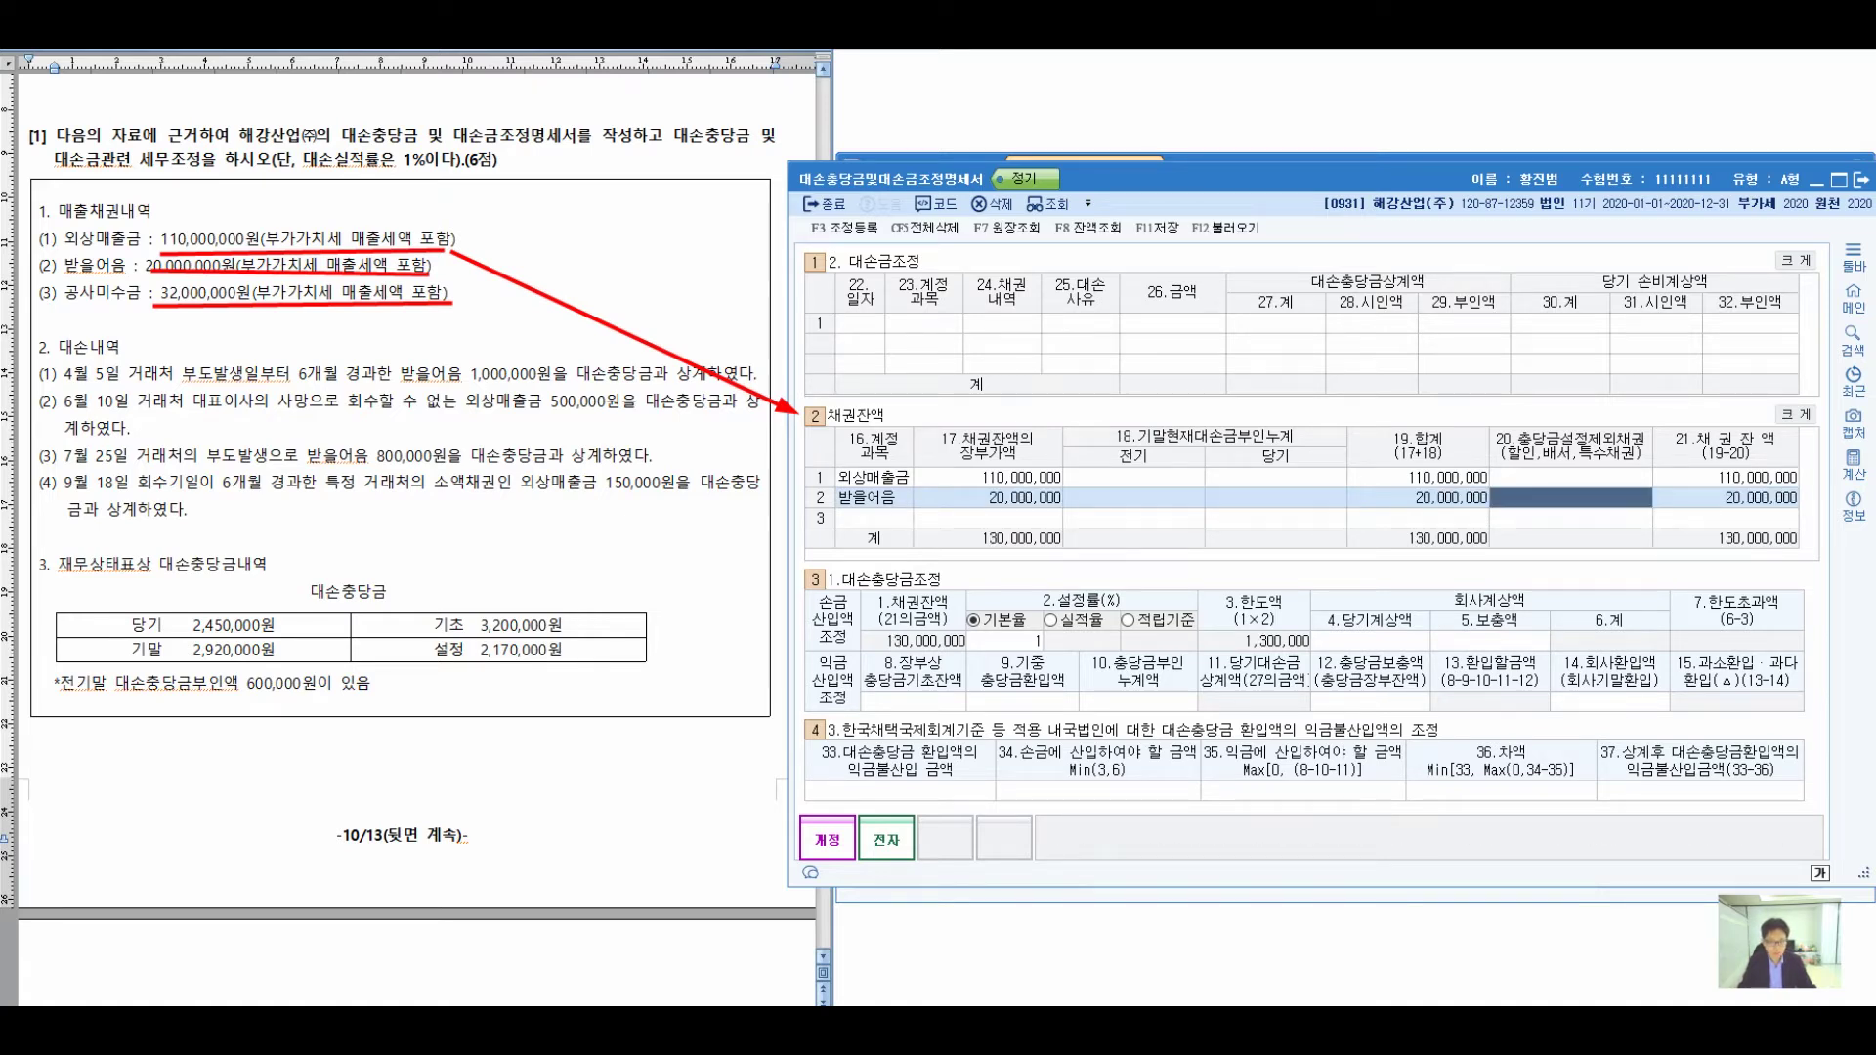
- Add 공사미수금 (account code 112) with a book value of 32,000,000 to the 채권잔액 table
text(112)
key(Return)
text(32000000)
key(Return)
key(Return)
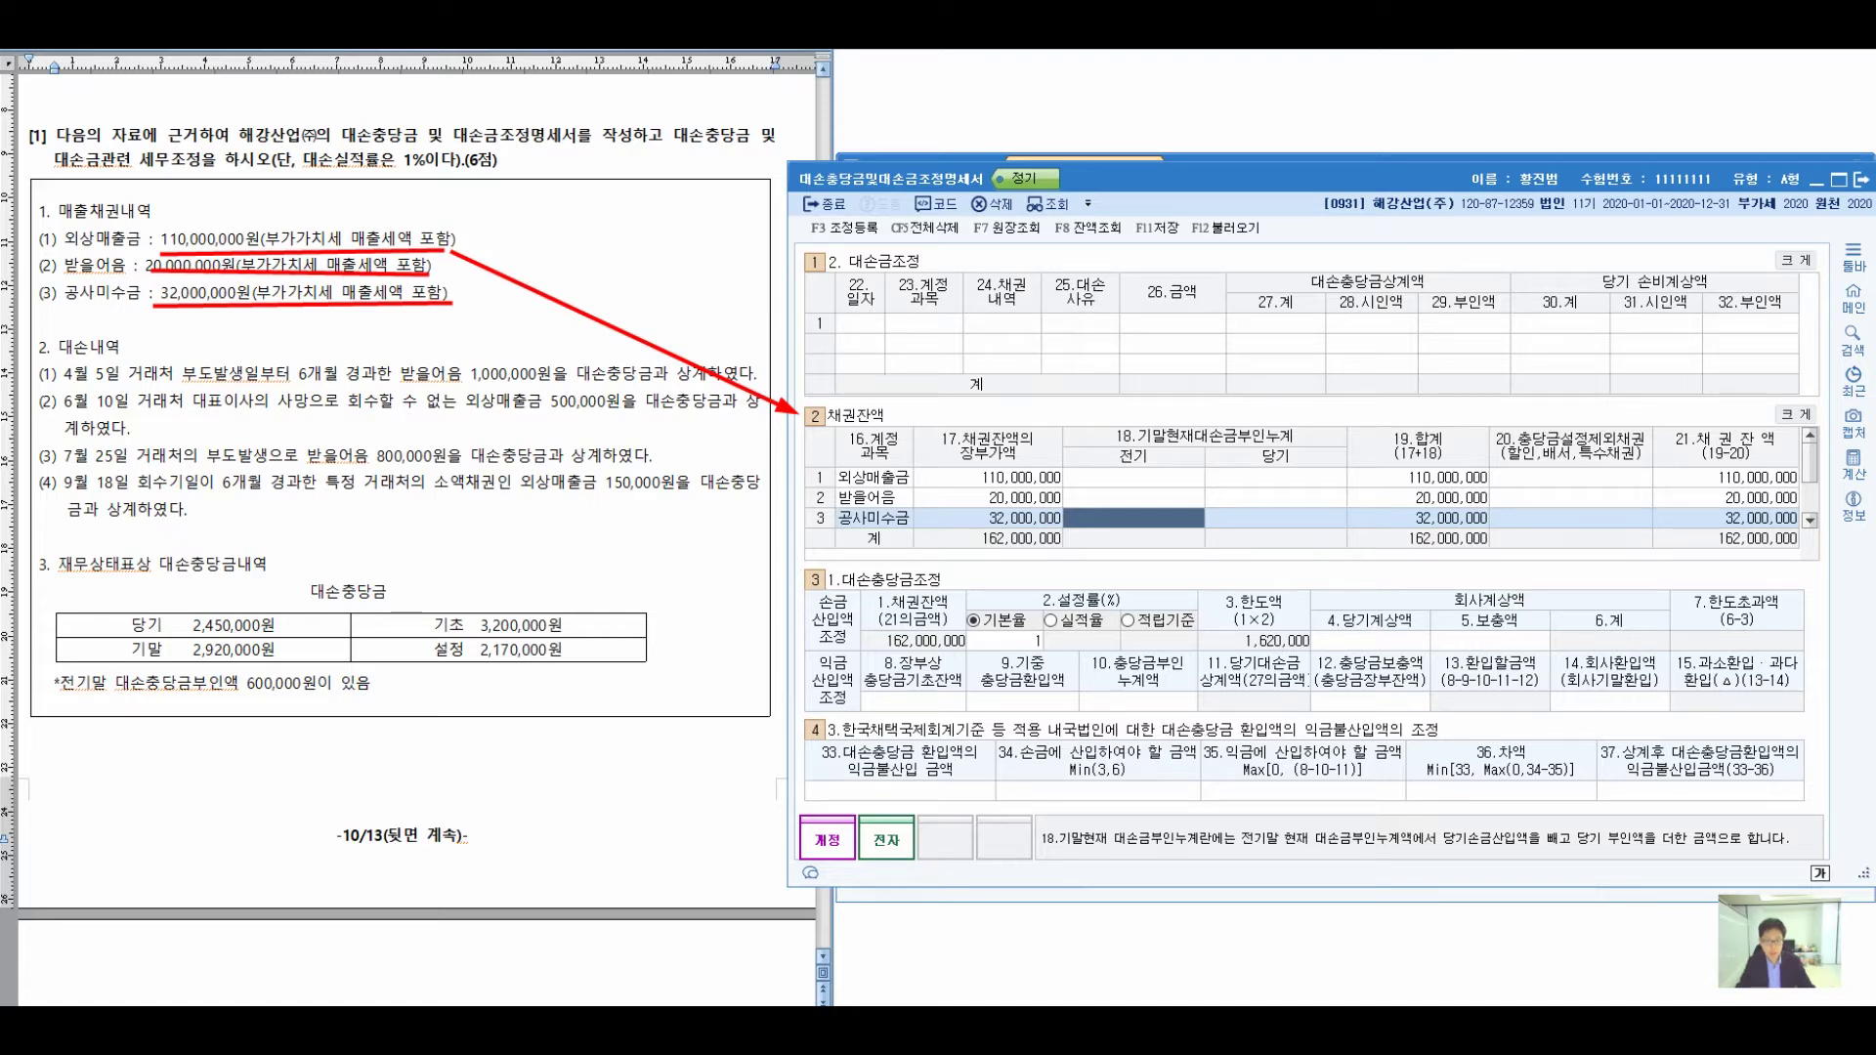
key(Return)
key(Return)
key(Return)
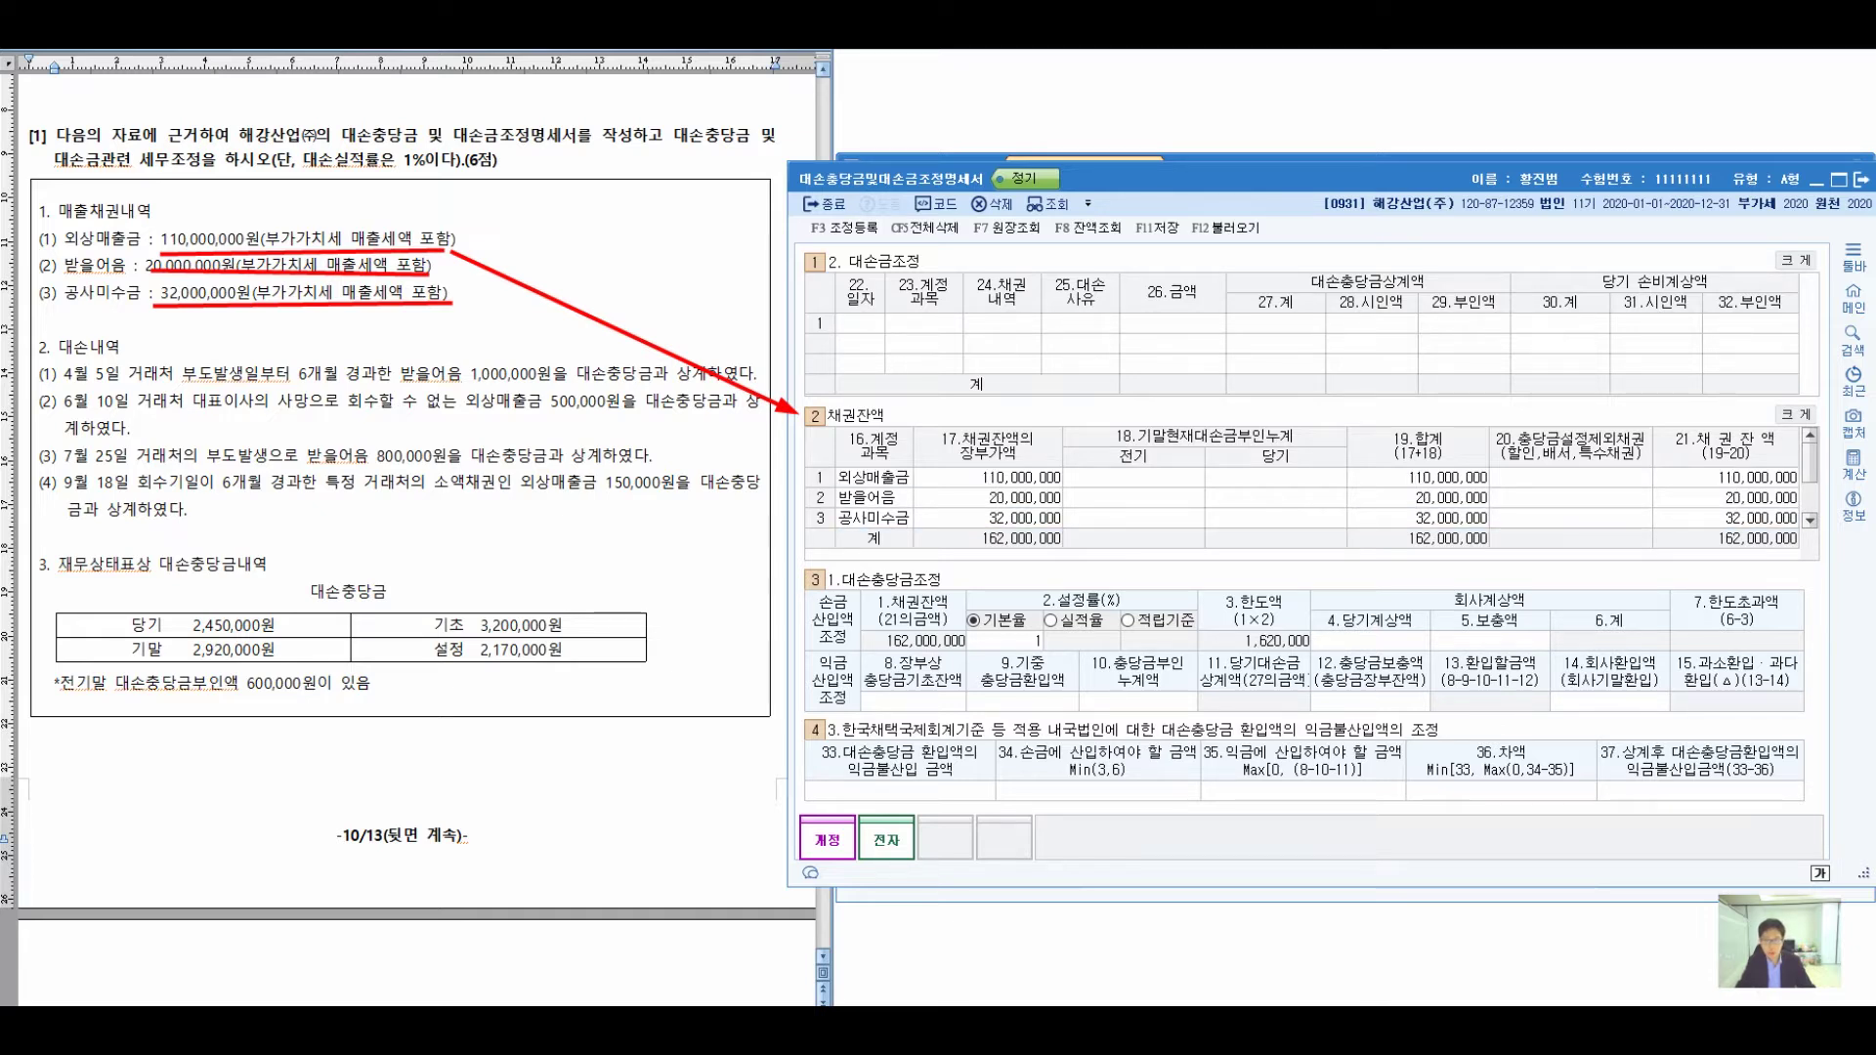
key(Escape)
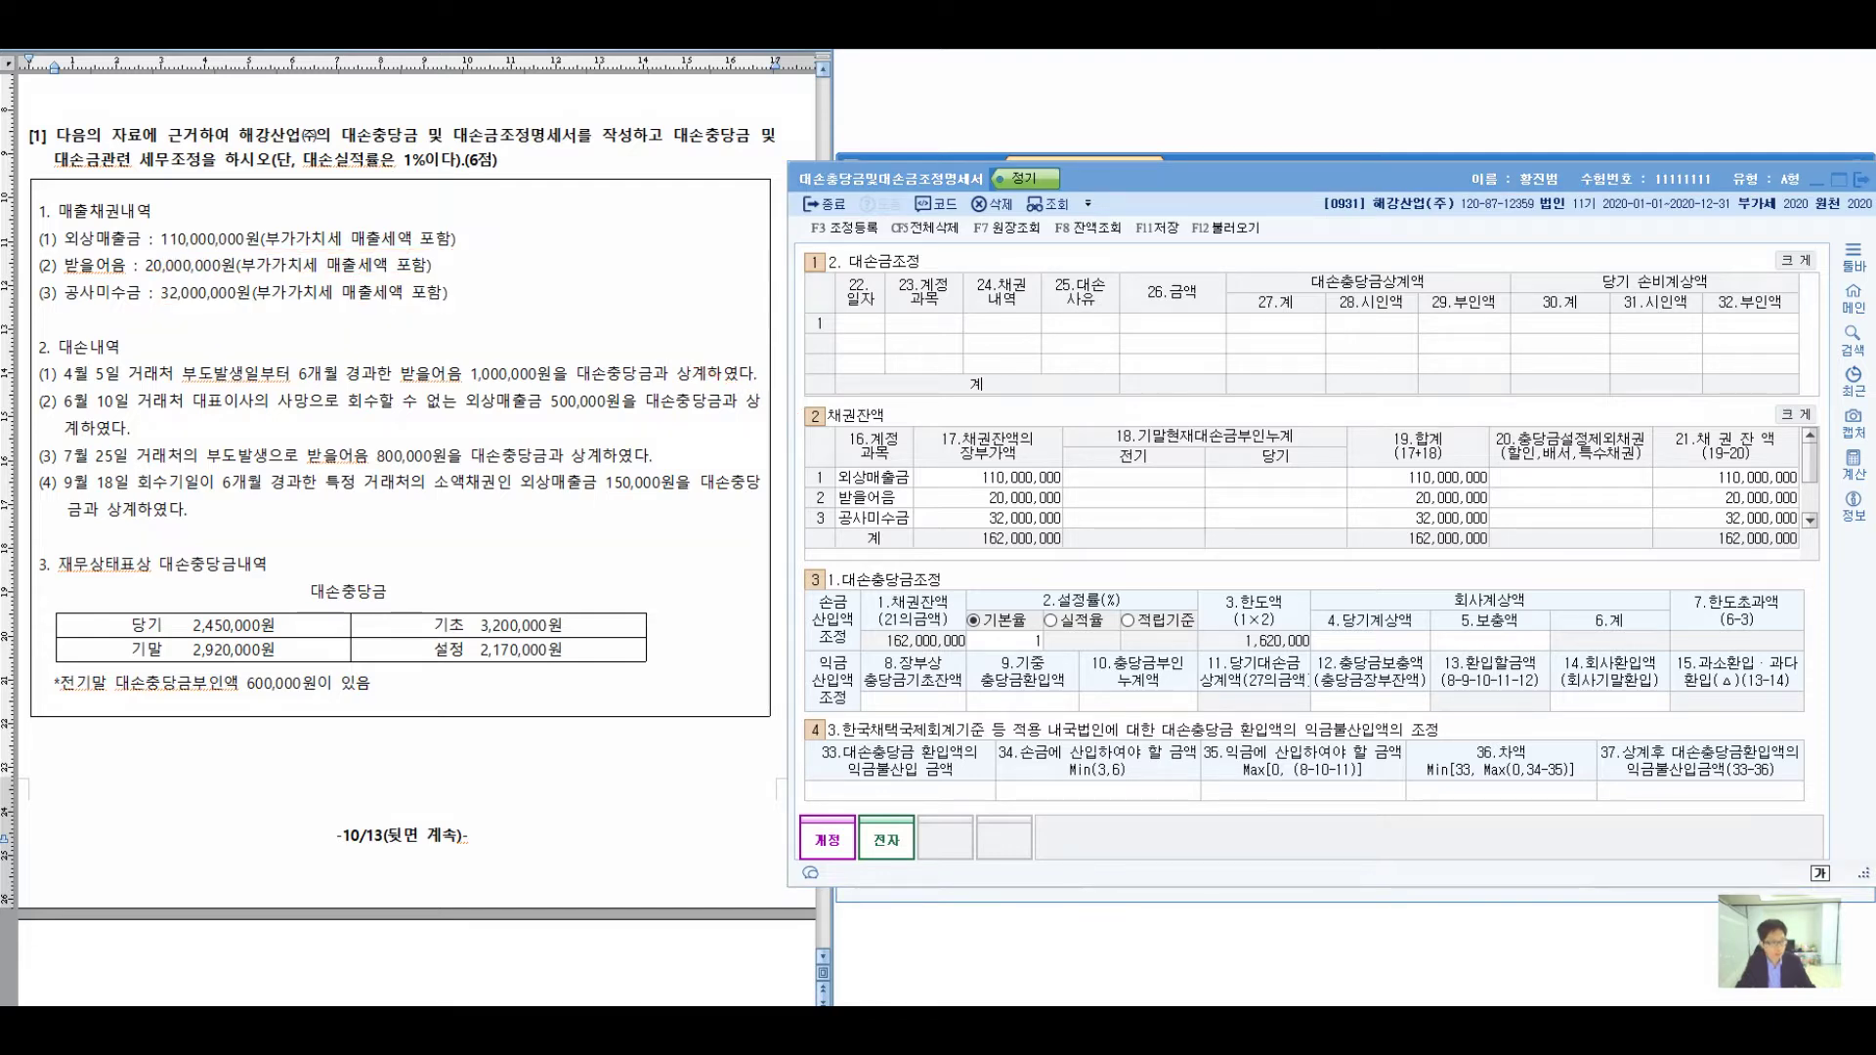
mouse_move(47, 360)
mouse_down()
mouse_move(173, 360)
mouse_move(790, 267)
mouse_up()
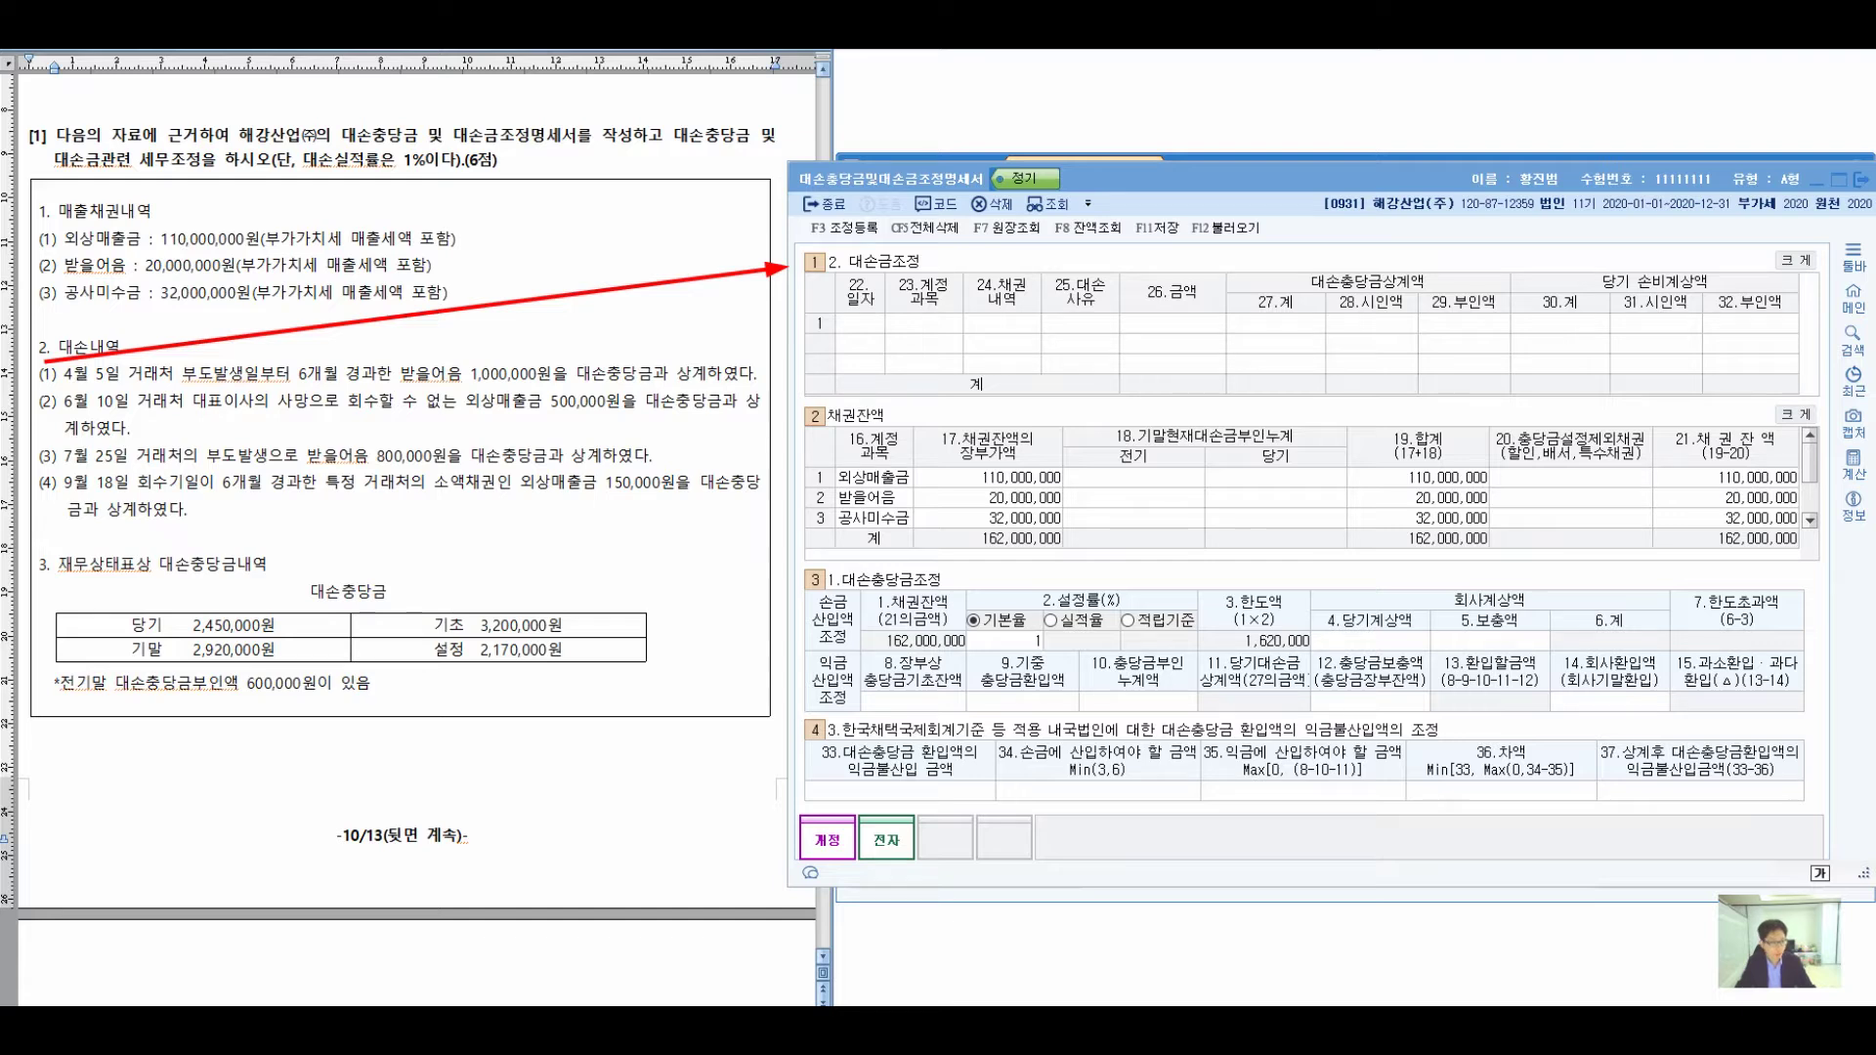
click(183, 358)
click(74, 387)
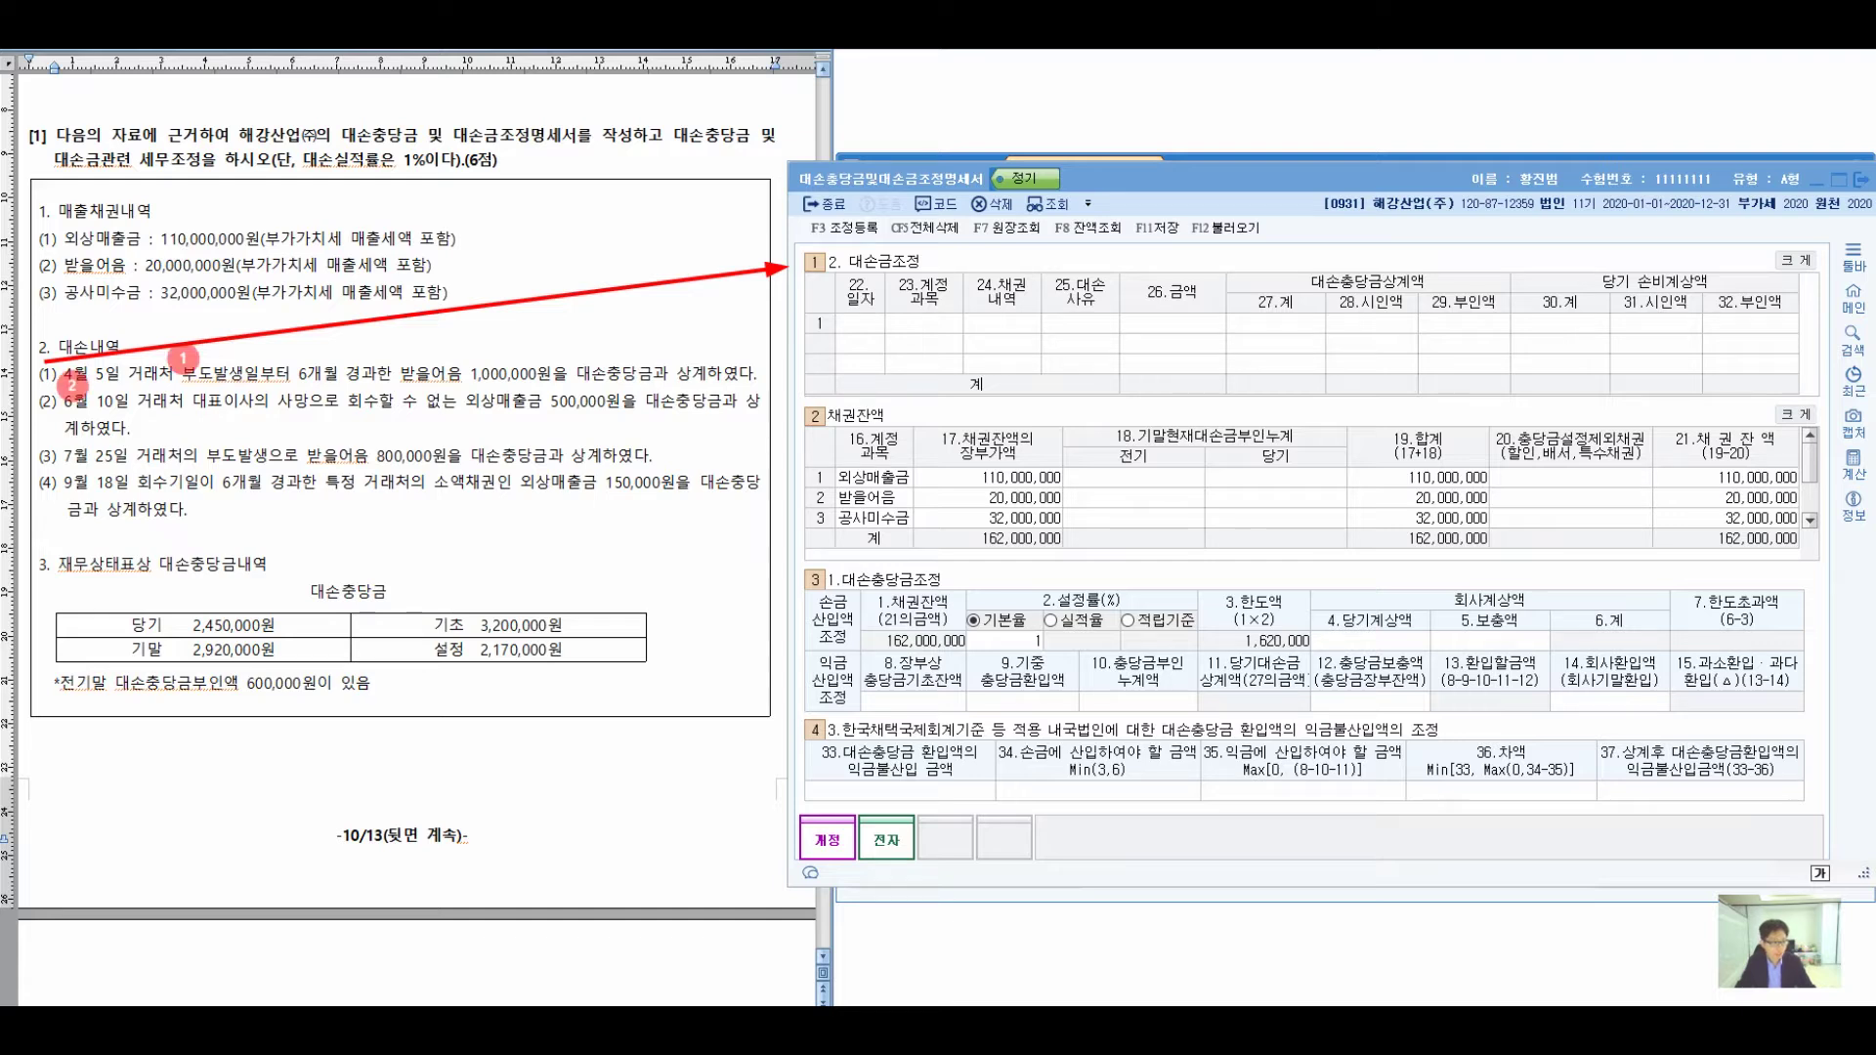
click(78, 442)
click(47, 472)
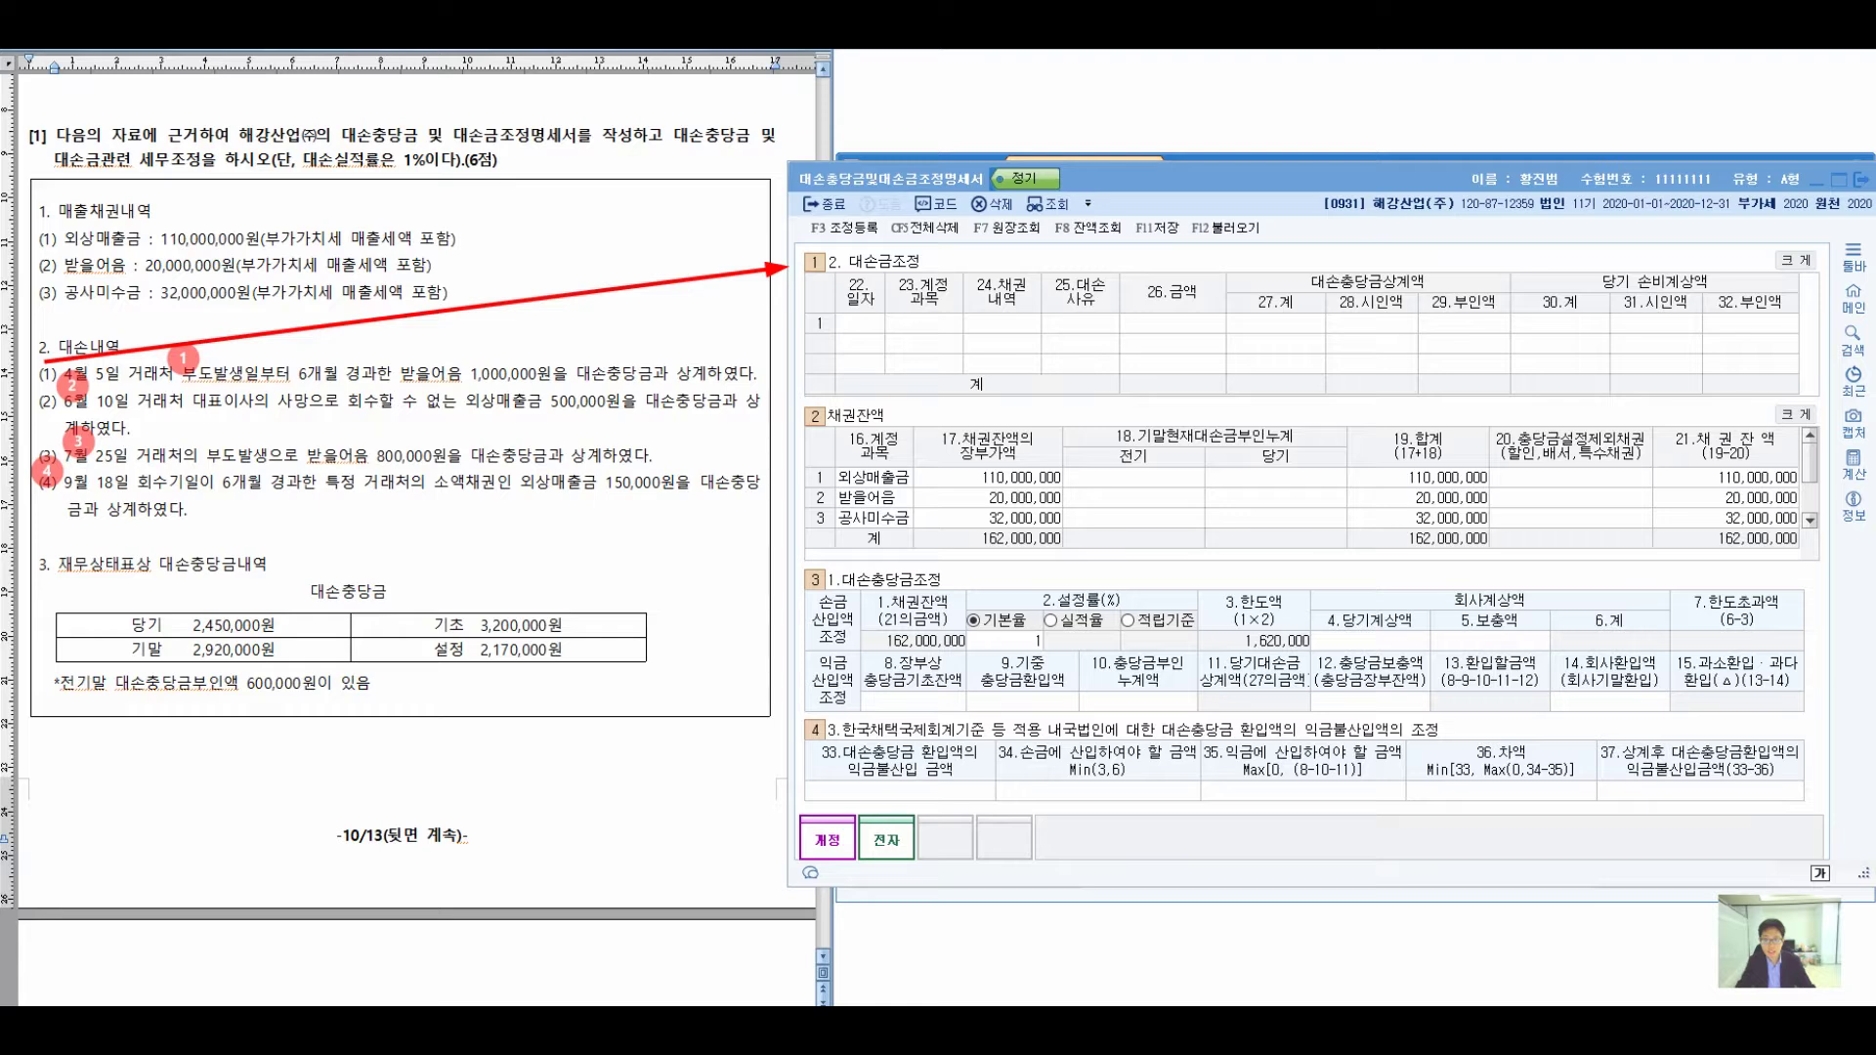
drag(1225, 271, 1801, 293)
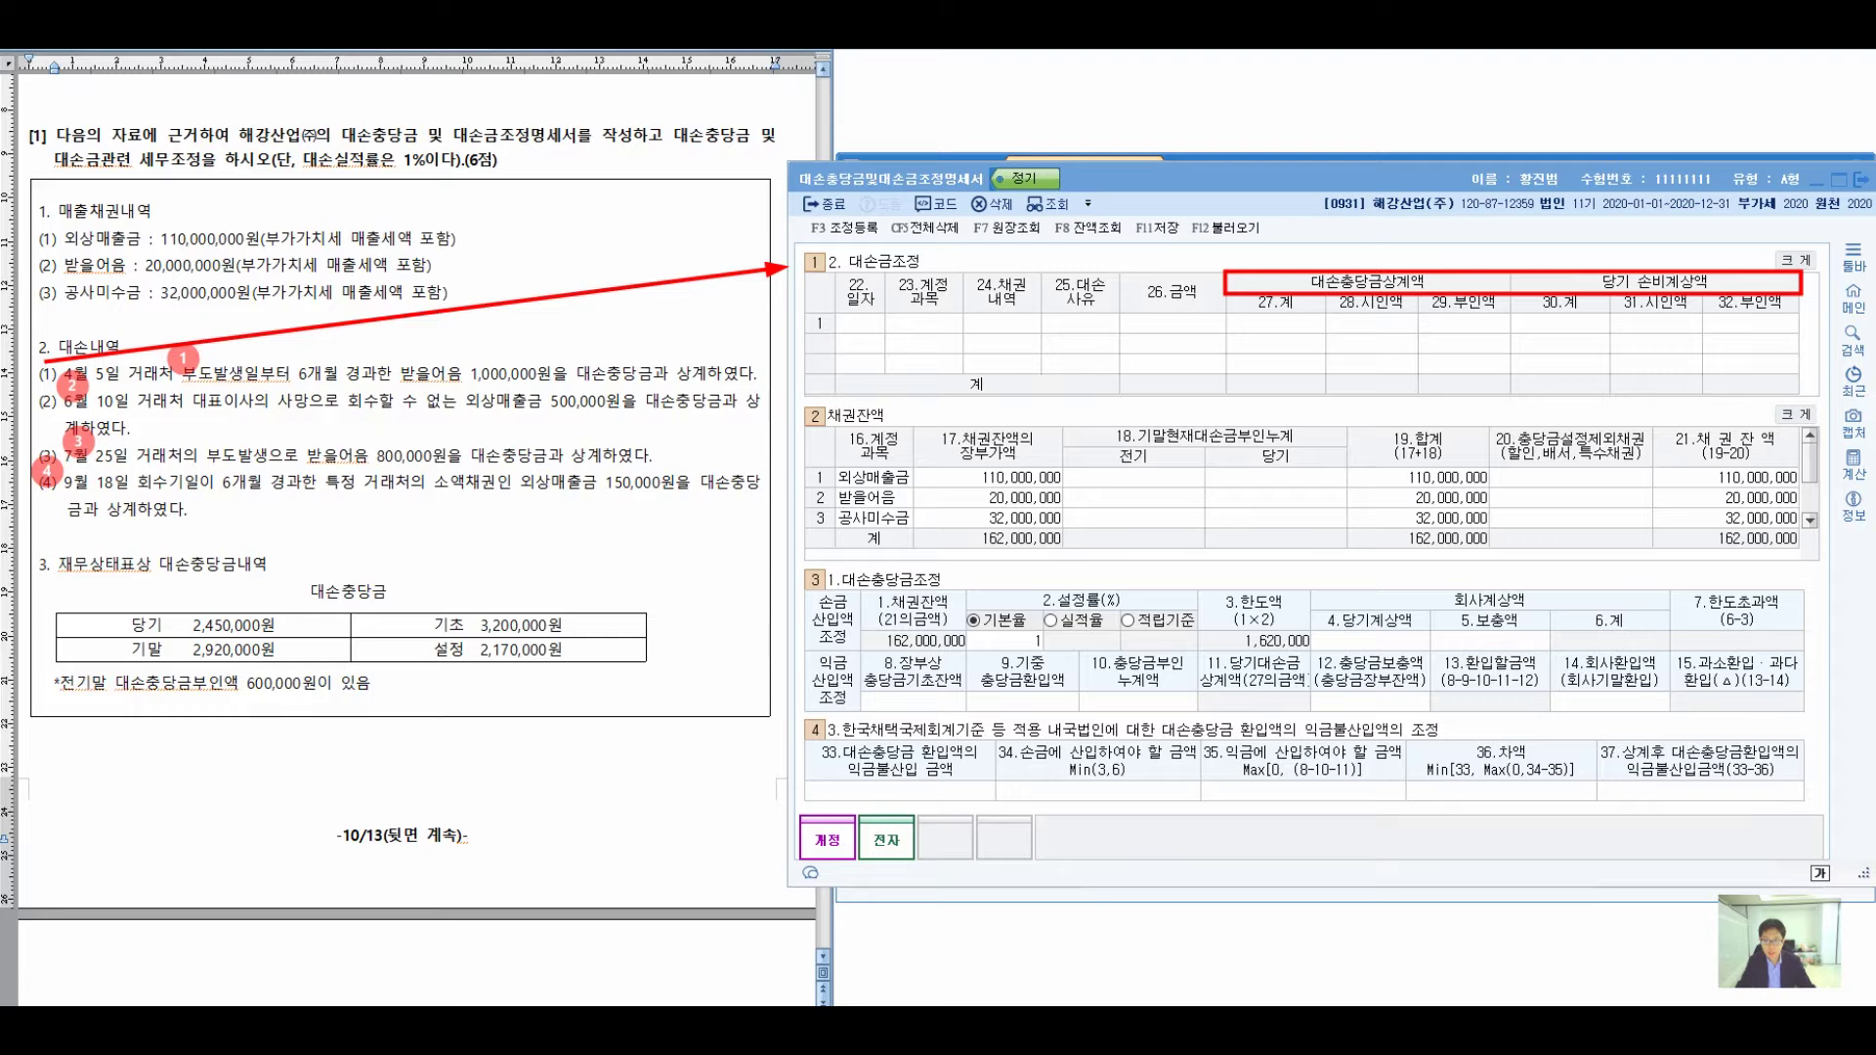
drag(1326, 293, 1803, 313)
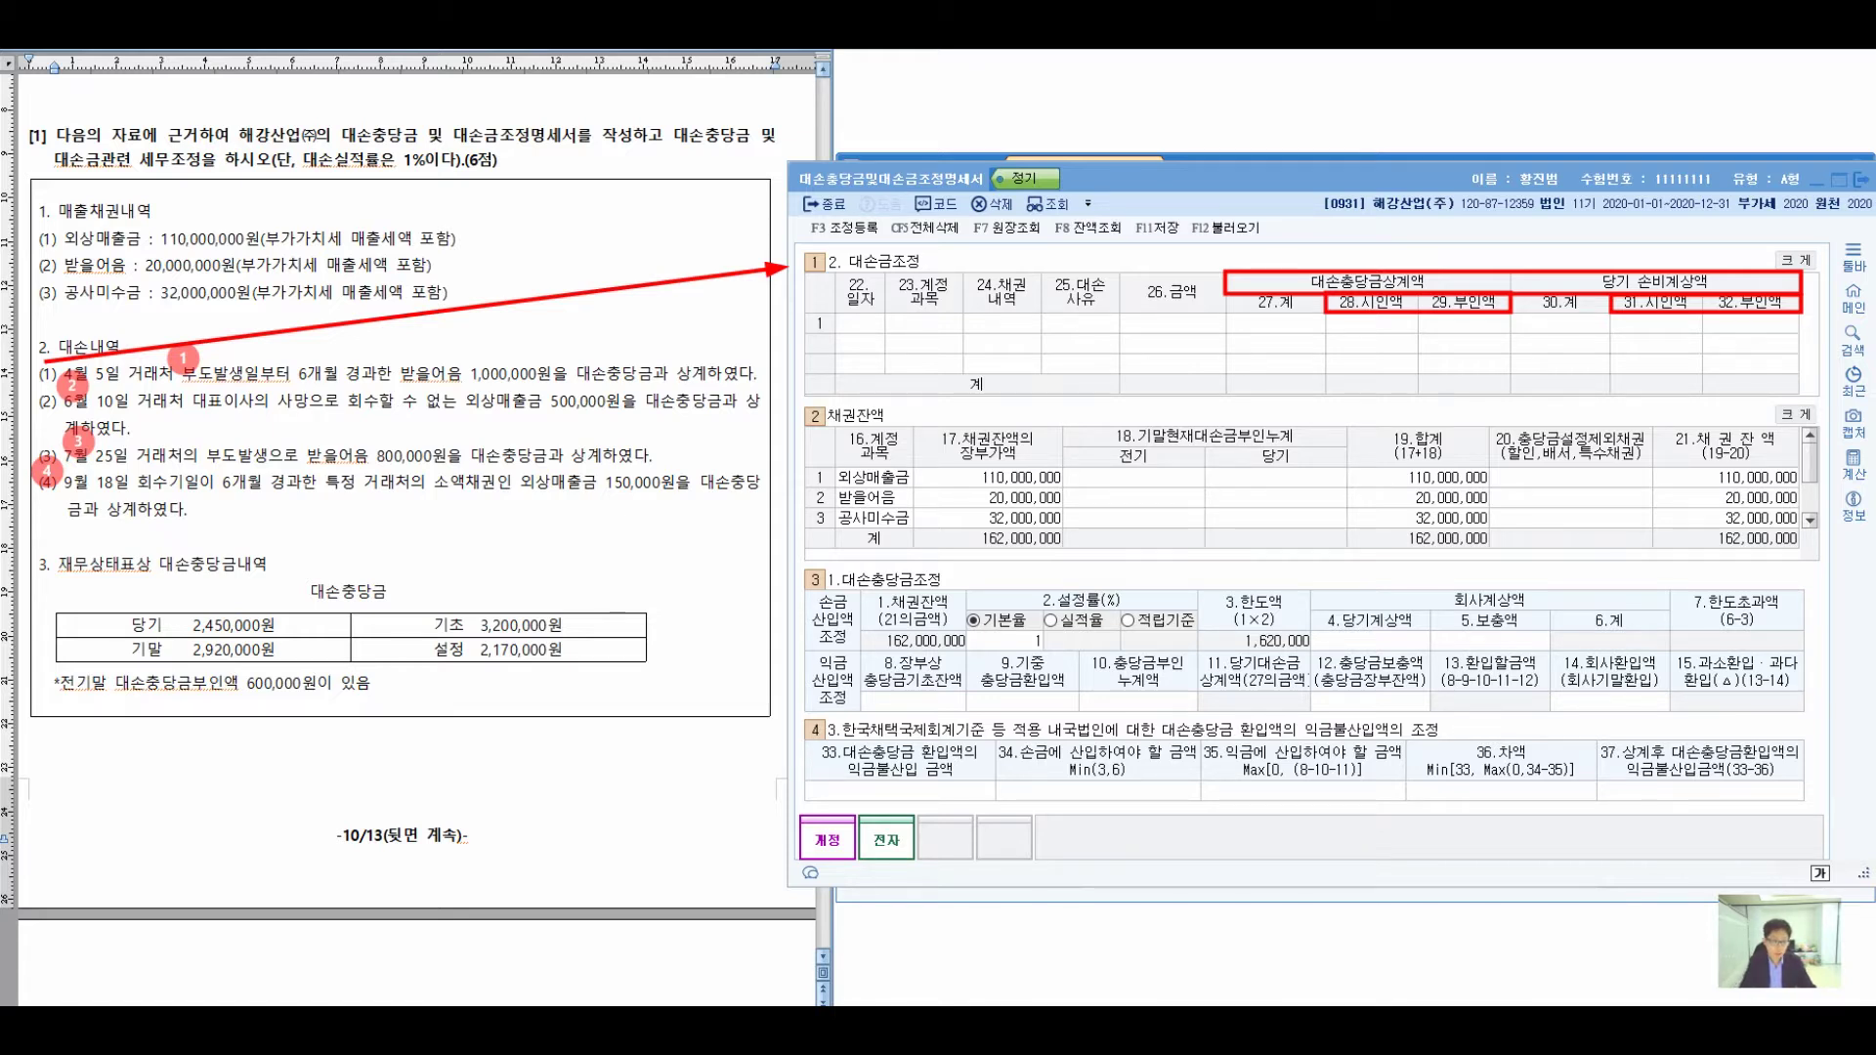
mouse_move(670, 349)
mouse_down()
mouse_move(667, 408)
mouse_move(743, 430)
mouse_move(728, 479)
mouse_up()
drag(567, 430, 559, 487)
drag(768, 487, 740, 593)
mouse_move(544, 555)
mouse_down()
mouse_move(553, 724)
mouse_move(569, 682)
mouse_up()
drag(420, 811, 477, 883)
drag(484, 816, 520, 860)
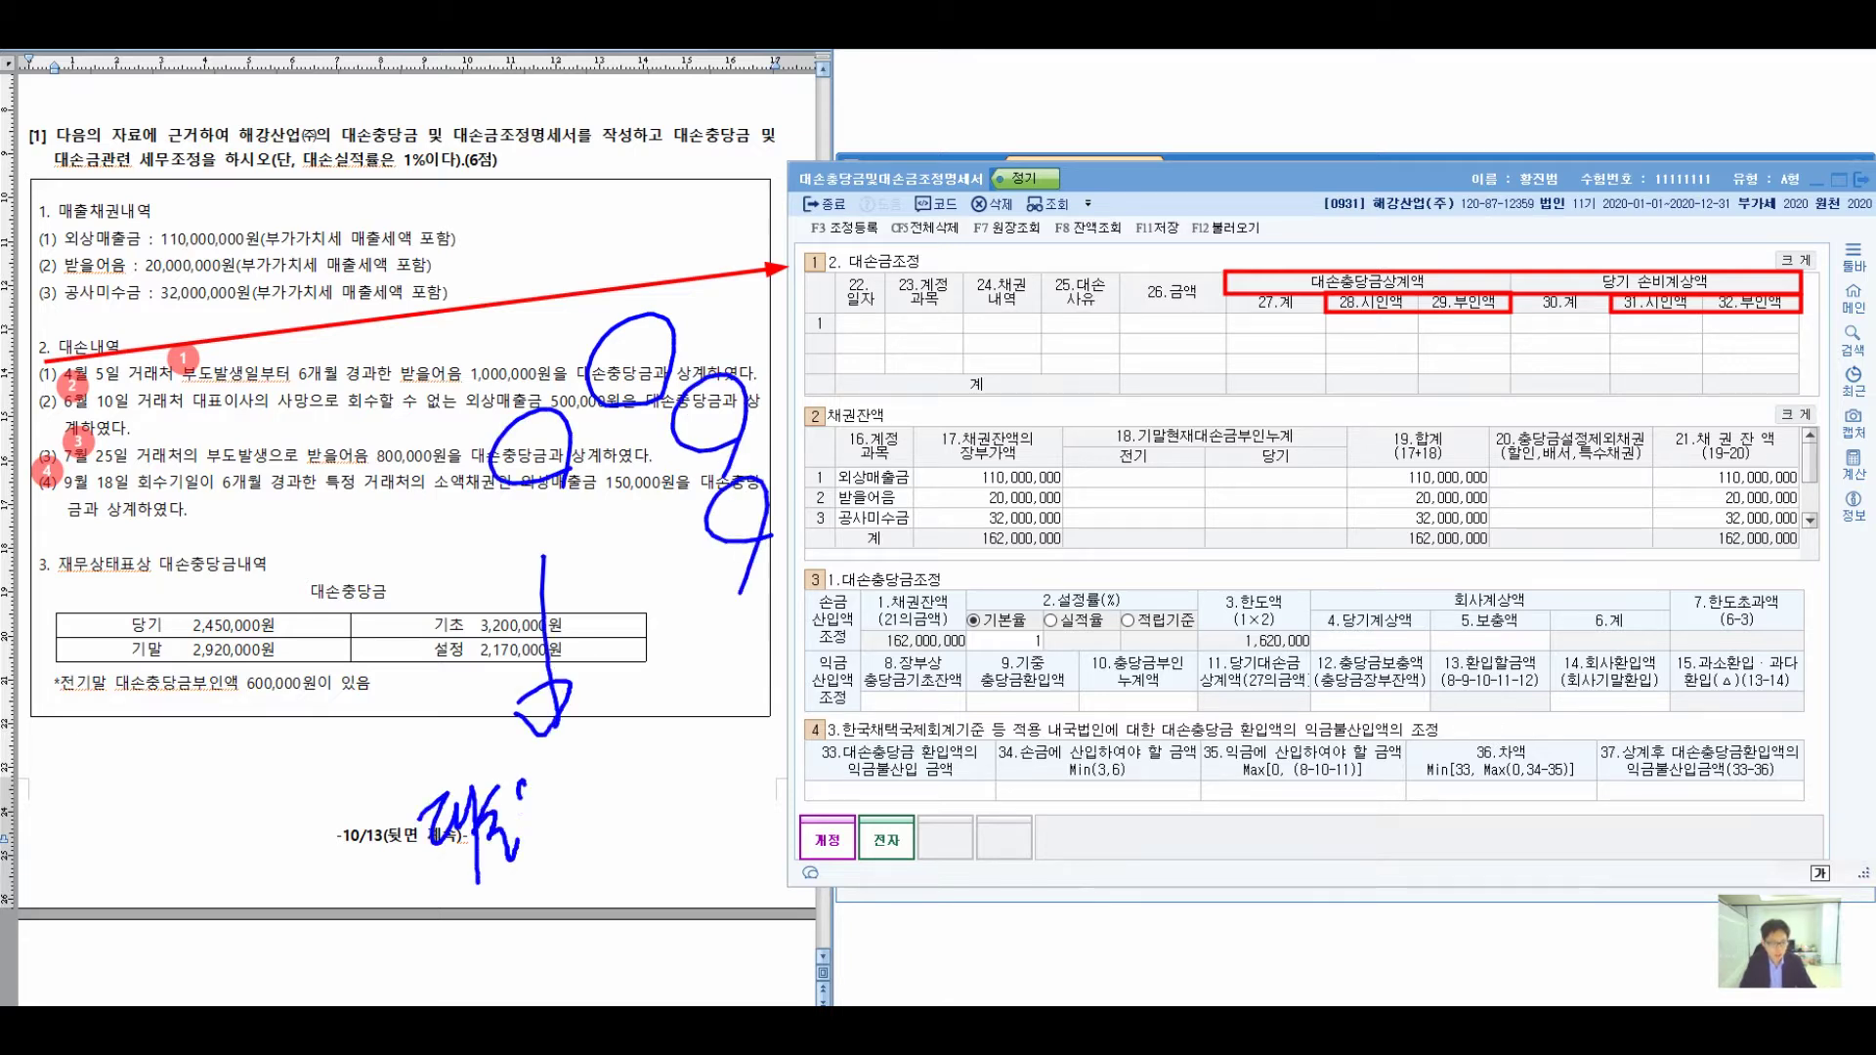
drag(521, 782, 601, 848)
drag(606, 782, 655, 845)
mouse_move(671, 782)
mouse_down()
mouse_move(714, 837)
mouse_move(794, 794)
mouse_move(831, 879)
mouse_up()
drag(882, 804, 879, 805)
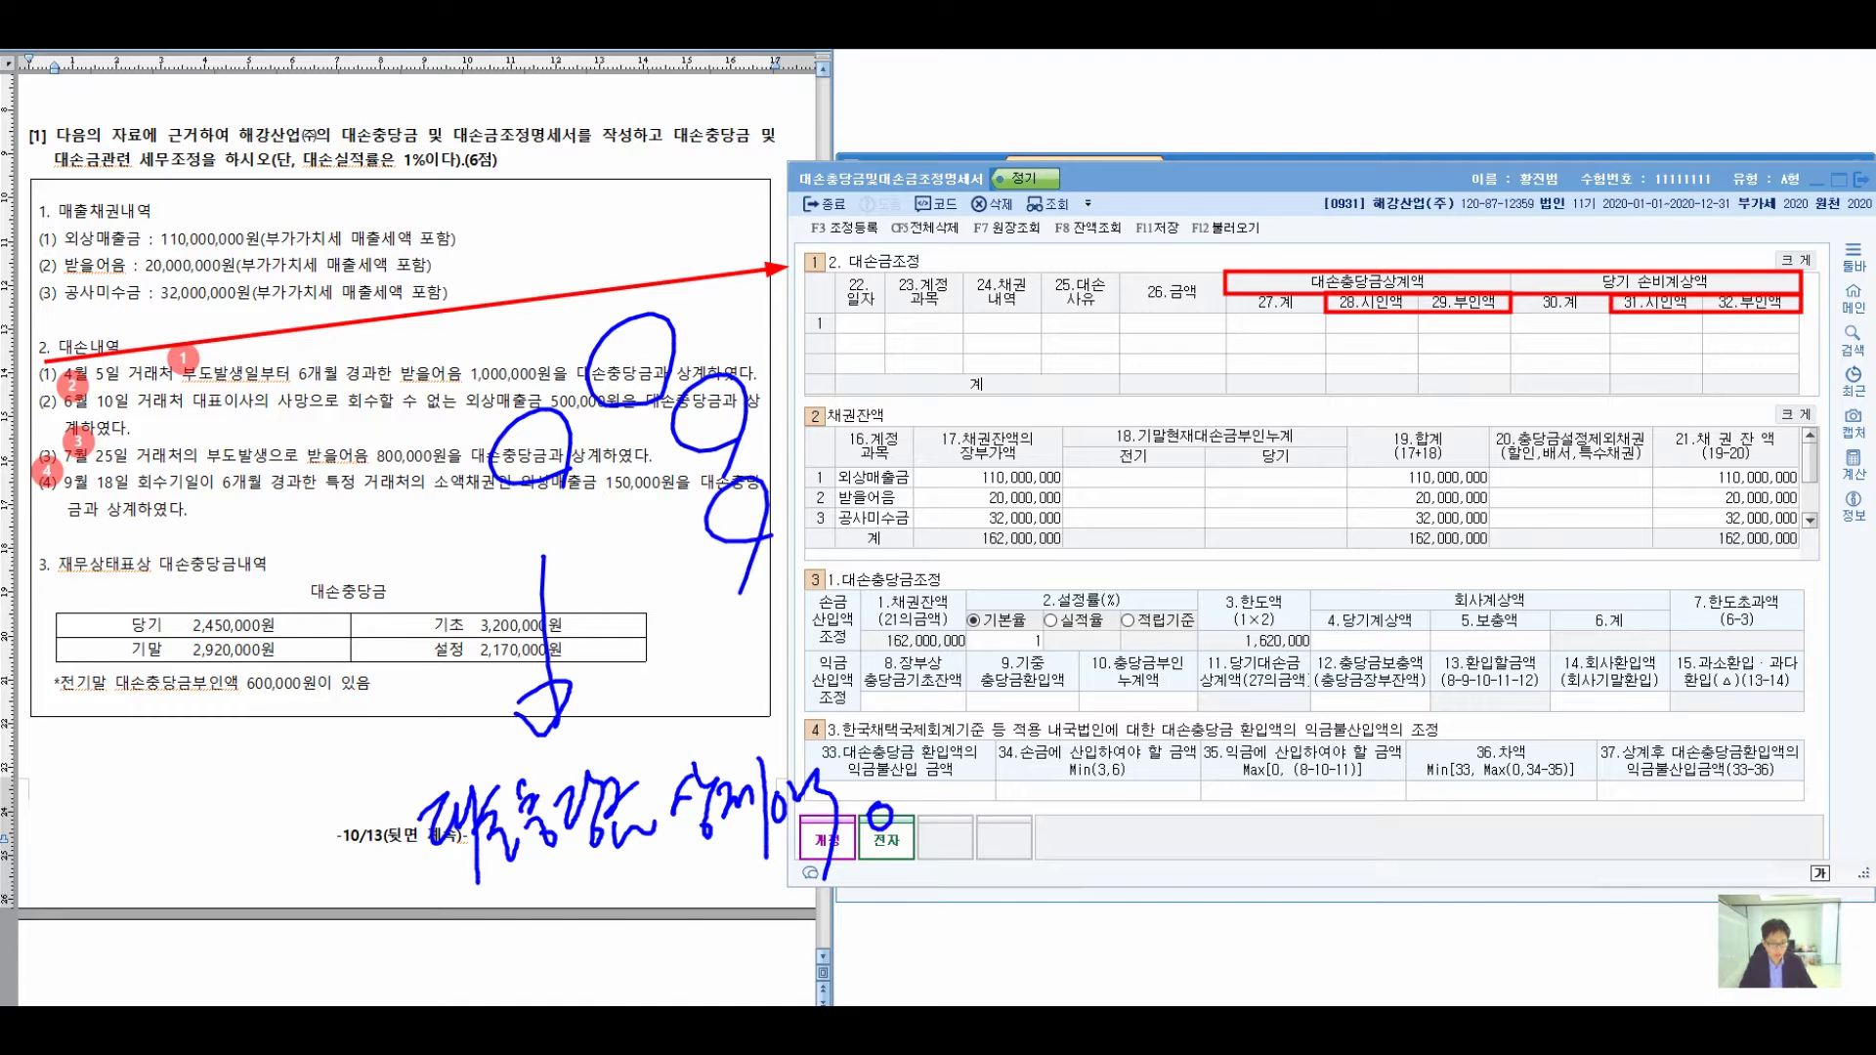
drag(794, 348, 785, 621)
drag(843, 481, 884, 564)
drag(877, 485, 837, 561)
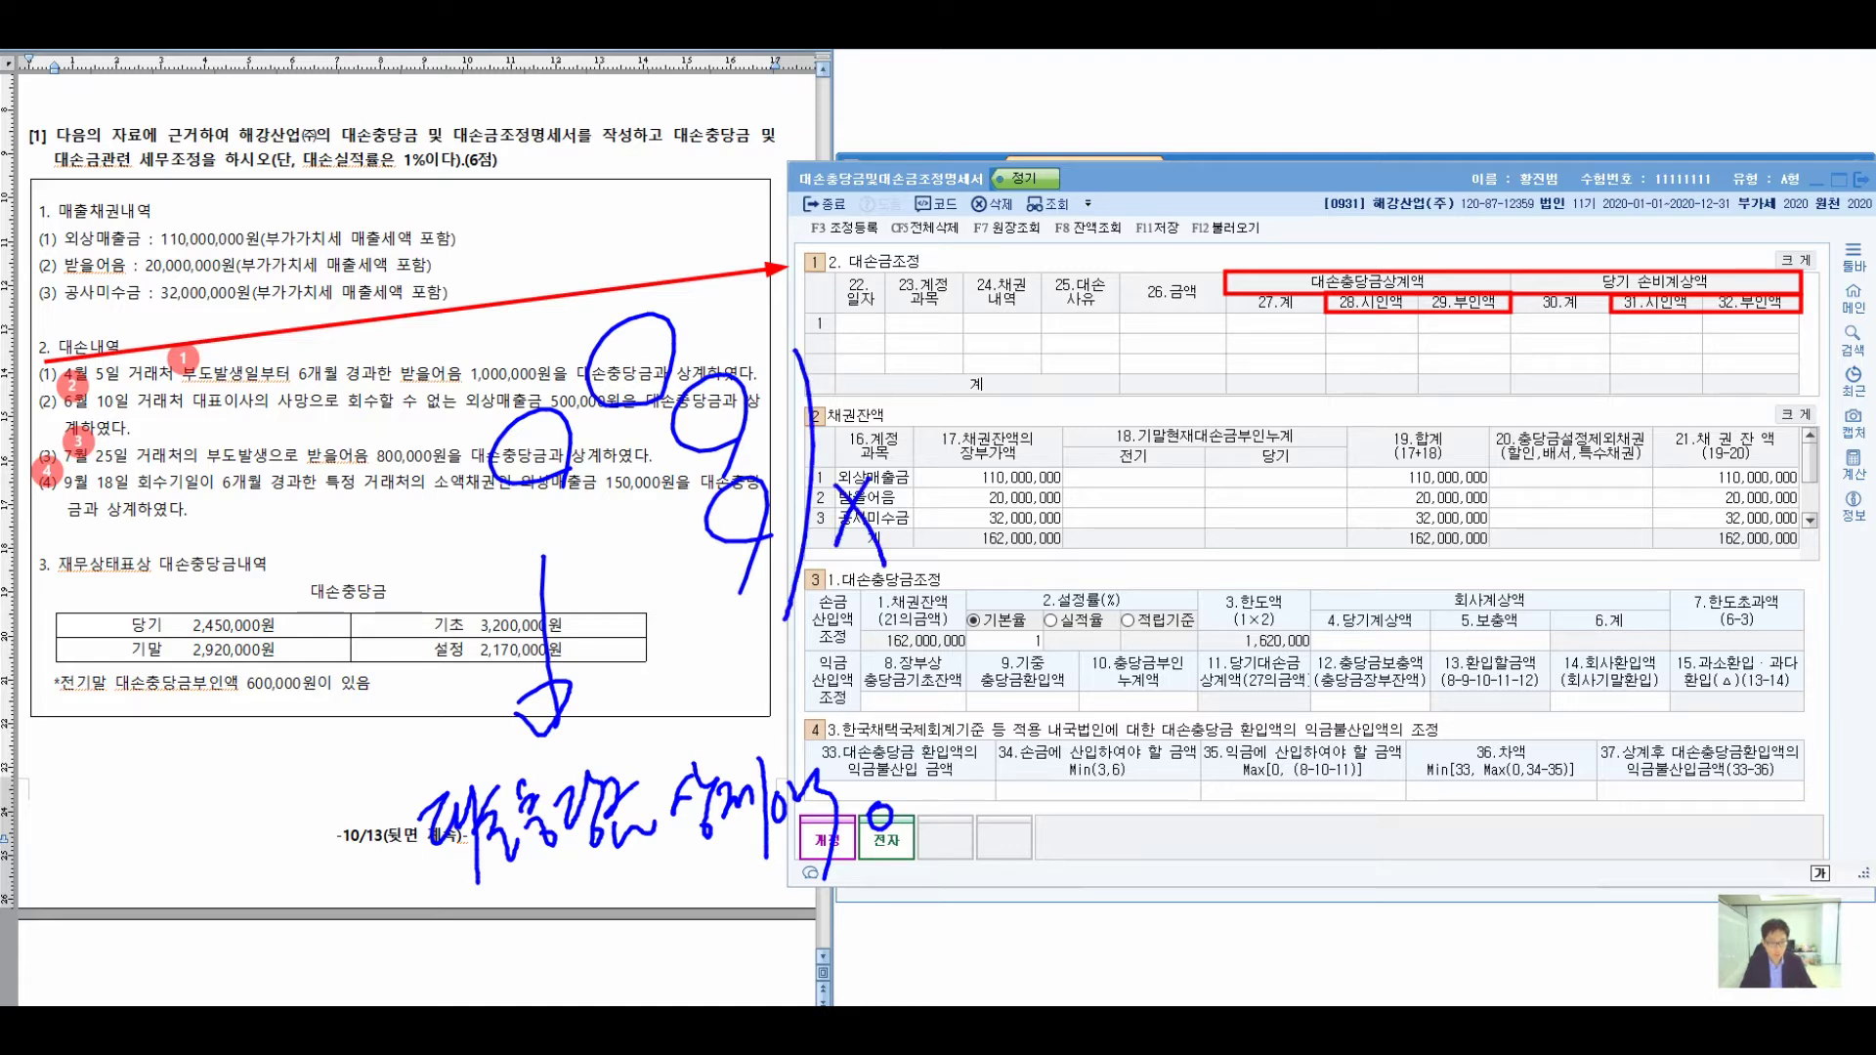
mouse_move(929, 504)
mouse_down()
mouse_move(1434, 506)
mouse_move(1673, 383)
mouse_up()
mouse_move(1343, 505)
mouse_down()
mouse_move(1350, 422)
mouse_move(1329, 393)
mouse_up()
mouse_move(1196, 393)
mouse_down()
mouse_move(1241, 397)
mouse_move(1219, 452)
mouse_up()
drag(1215, 460, 1216, 472)
mouse_move(1457, 426)
mouse_down()
mouse_move(1494, 442)
mouse_move(1476, 480)
mouse_up()
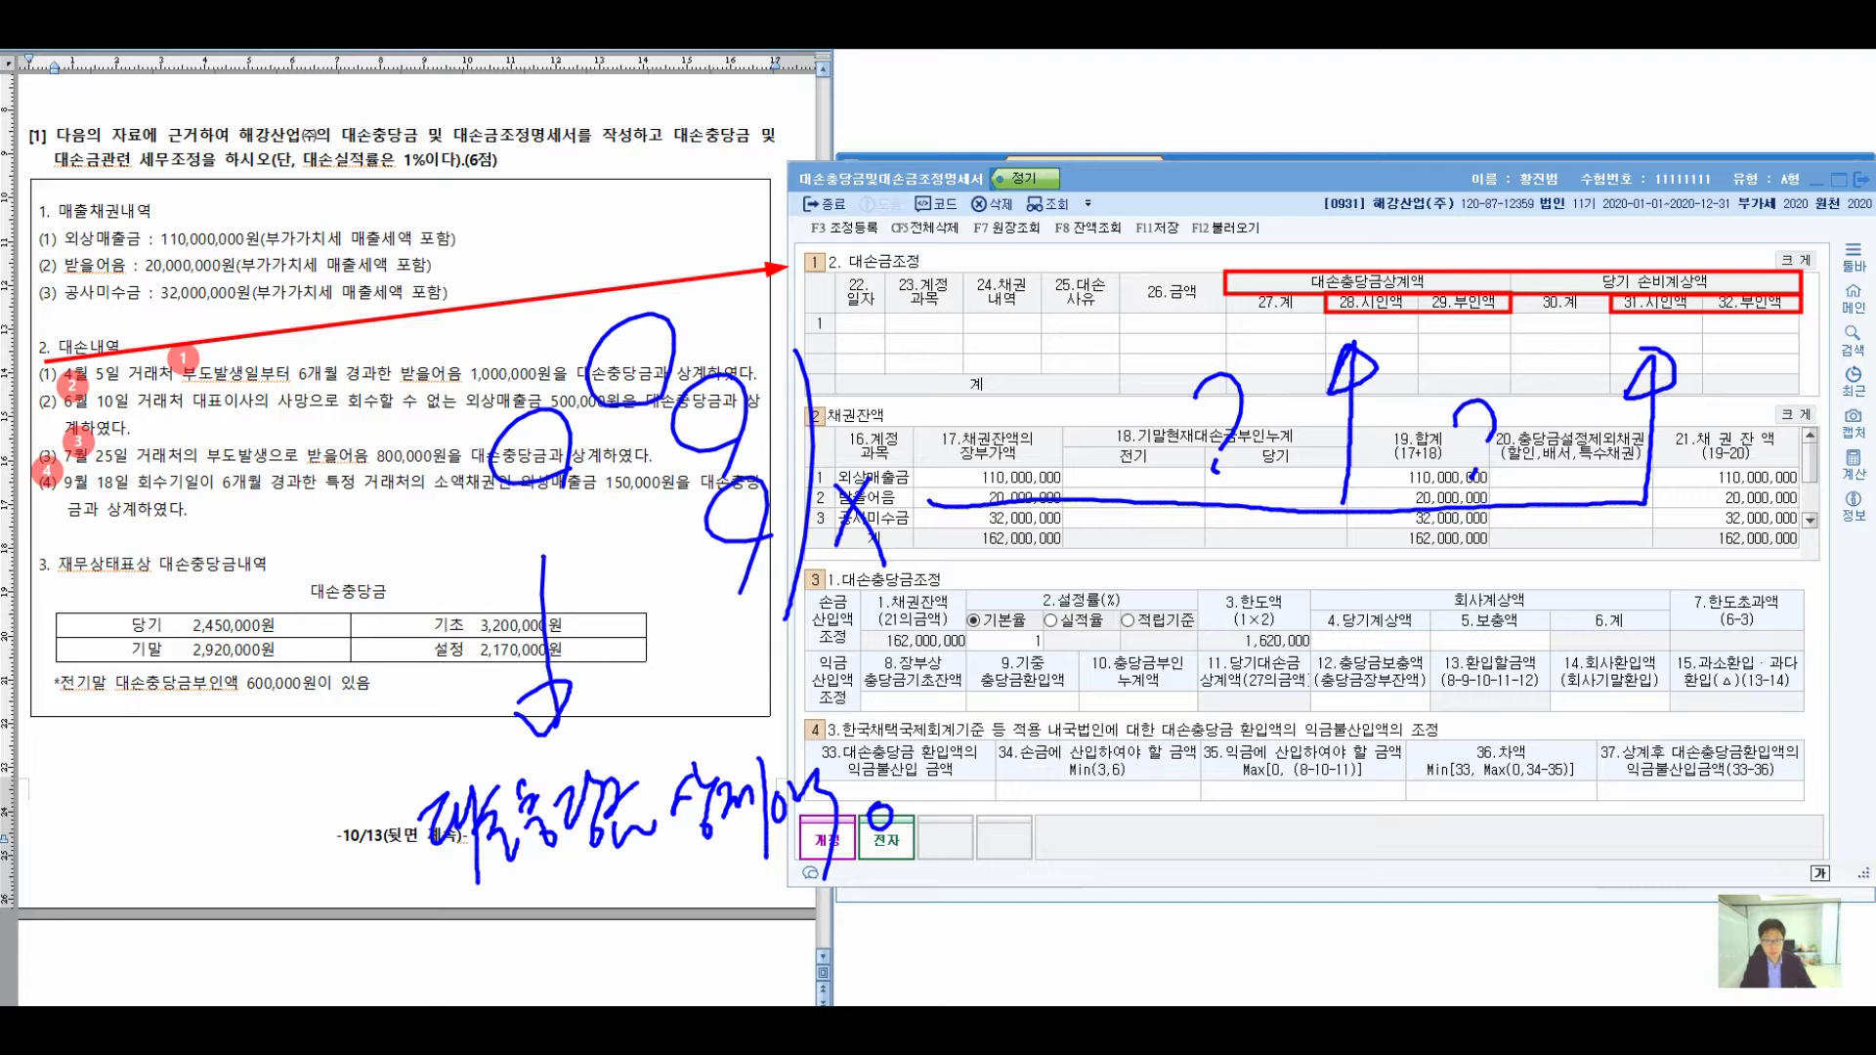
drag(1070, 560, 1091, 581)
drag(1079, 606, 1112, 635)
mouse_move(1119, 602)
mouse_down()
mouse_move(1140, 599)
mouse_move(1130, 669)
mouse_up()
mouse_move(1157, 584)
mouse_down()
mouse_move(1136, 598)
mouse_move(1167, 618)
mouse_up()
mouse_move(1132, 651)
mouse_down()
mouse_move(1202, 647)
mouse_move(1278, 604)
mouse_move(1276, 621)
mouse_up()
mouse_move(1261, 585)
mouse_down()
mouse_move(1267, 635)
mouse_move(1279, 592)
mouse_up()
drag(1329, 586, 1369, 623)
drag(1375, 577, 1380, 696)
drag(1378, 625, 1417, 587)
drag(1388, 645, 1432, 655)
drag(1431, 574, 1435, 598)
mouse_move(1422, 600)
mouse_down()
mouse_move(1456, 622)
mouse_move(1452, 655)
mouse_up()
mouse_move(1437, 616)
mouse_down()
mouse_move(1466, 656)
mouse_move(1479, 637)
mouse_up()
drag(1477, 589, 1490, 650)
drag(1501, 591, 1549, 647)
drag(1612, 579, 1630, 610)
drag(1588, 606, 1626, 657)
drag(1630, 606, 1667, 649)
drag(1664, 645, 1733, 616)
mouse_move(1177, 662)
mouse_down()
mouse_move(1716, 690)
mouse_move(1689, 696)
mouse_move(1699, 657)
mouse_up()
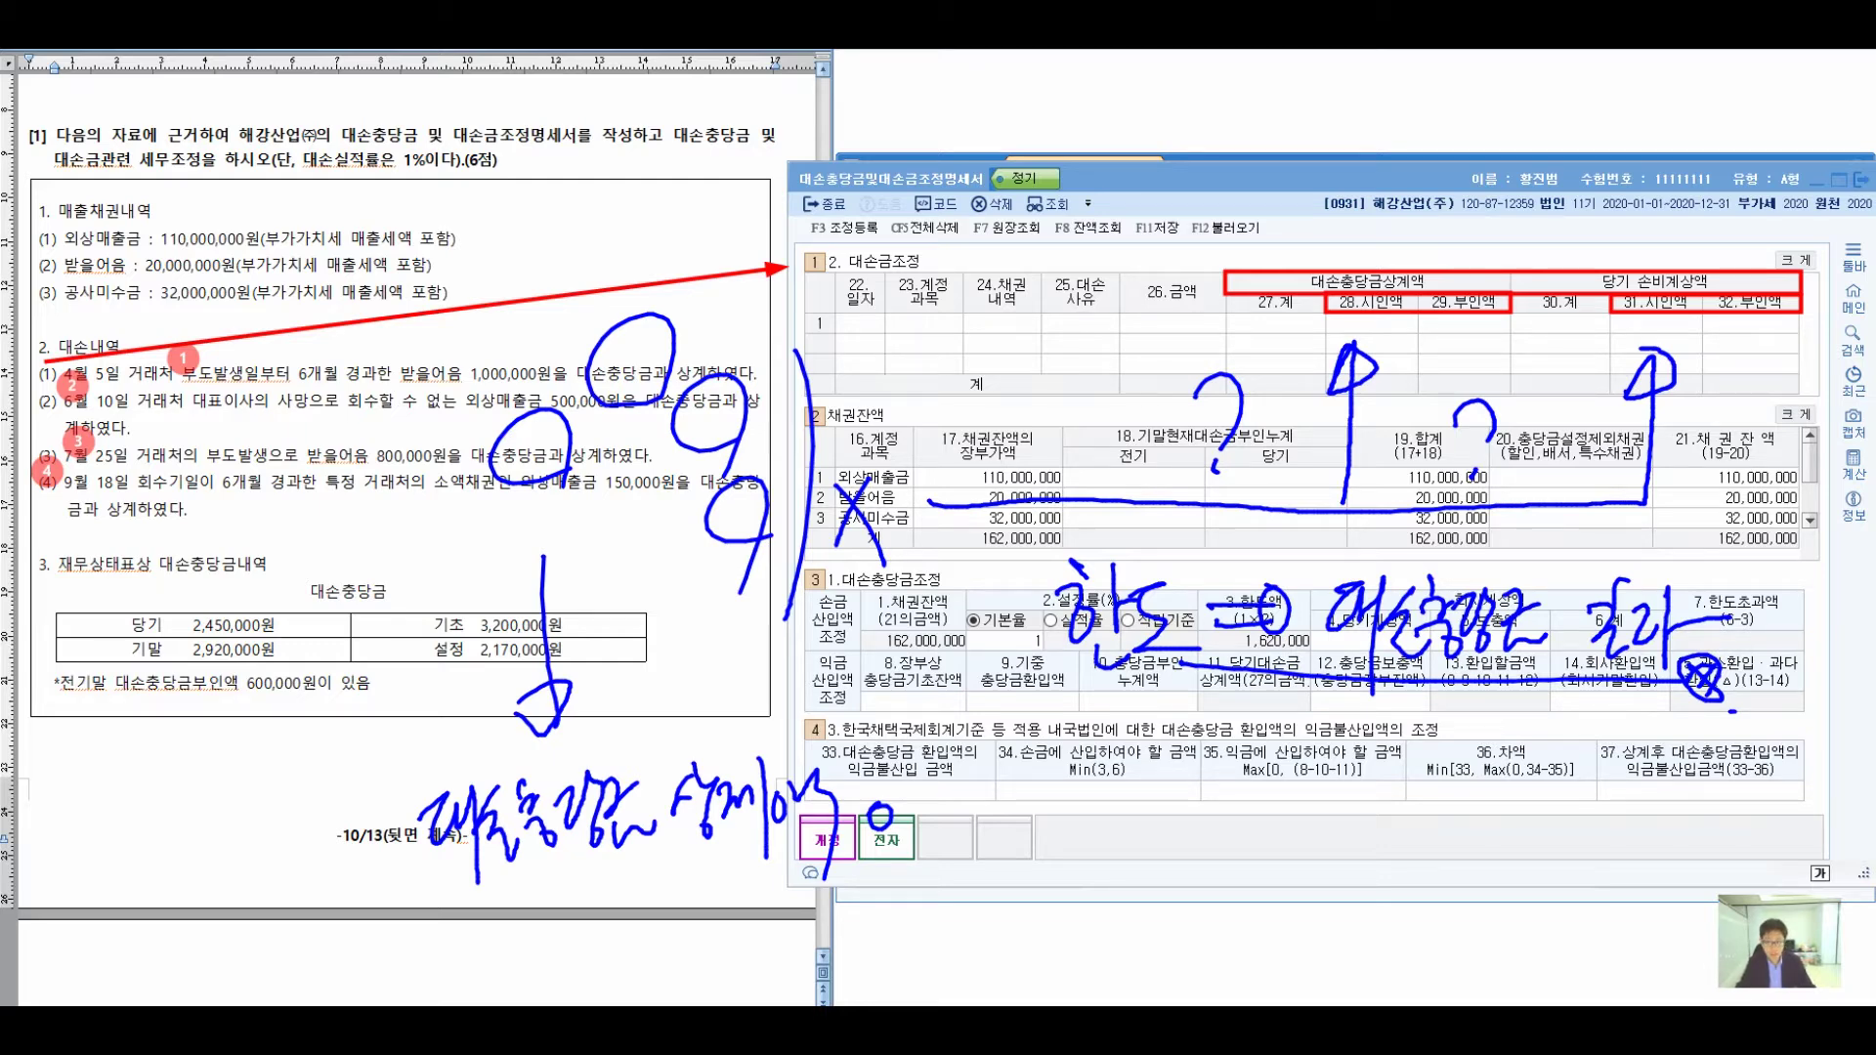
mouse_move(488, 332)
mouse_down()
mouse_move(514, 360)
mouse_move(1636, 874)
mouse_move(1818, 909)
mouse_move(1759, 935)
mouse_up()
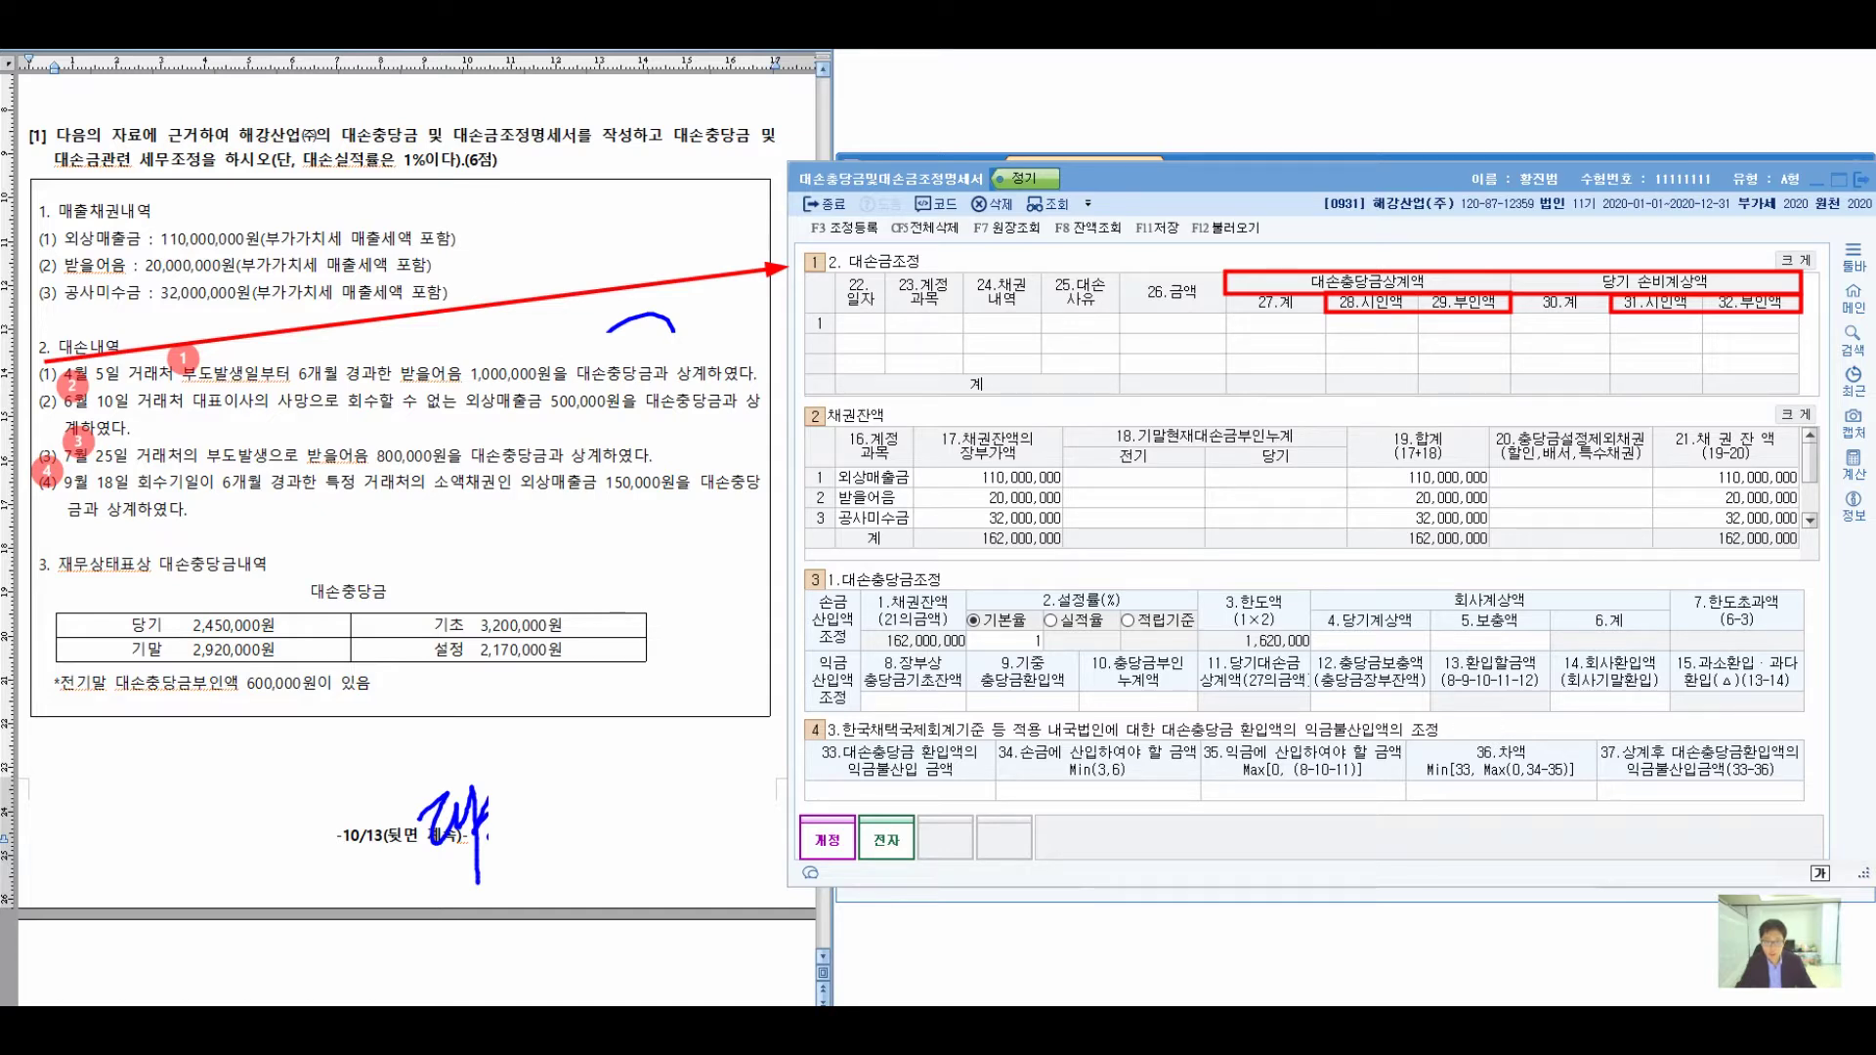
drag(1051, 227, 1122, 228)
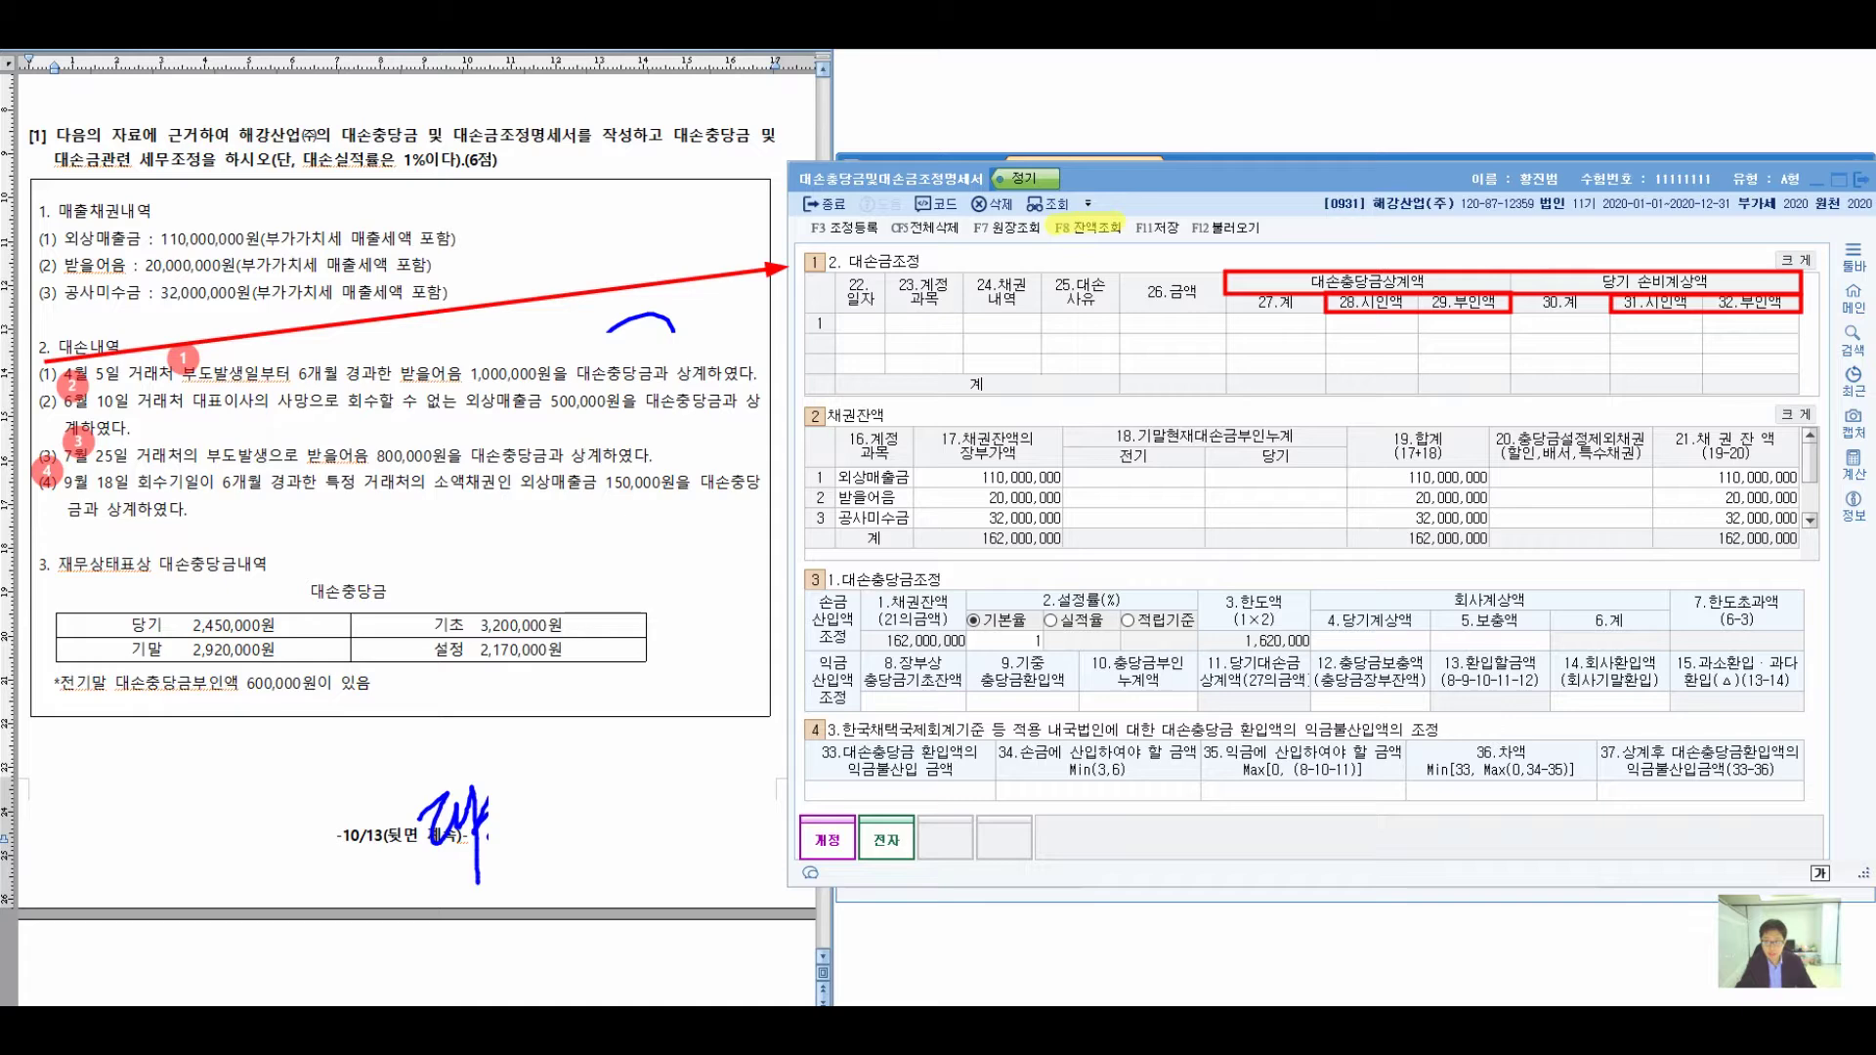
- Look up the account balances for the account code range 0109 to 0111
key(F8)
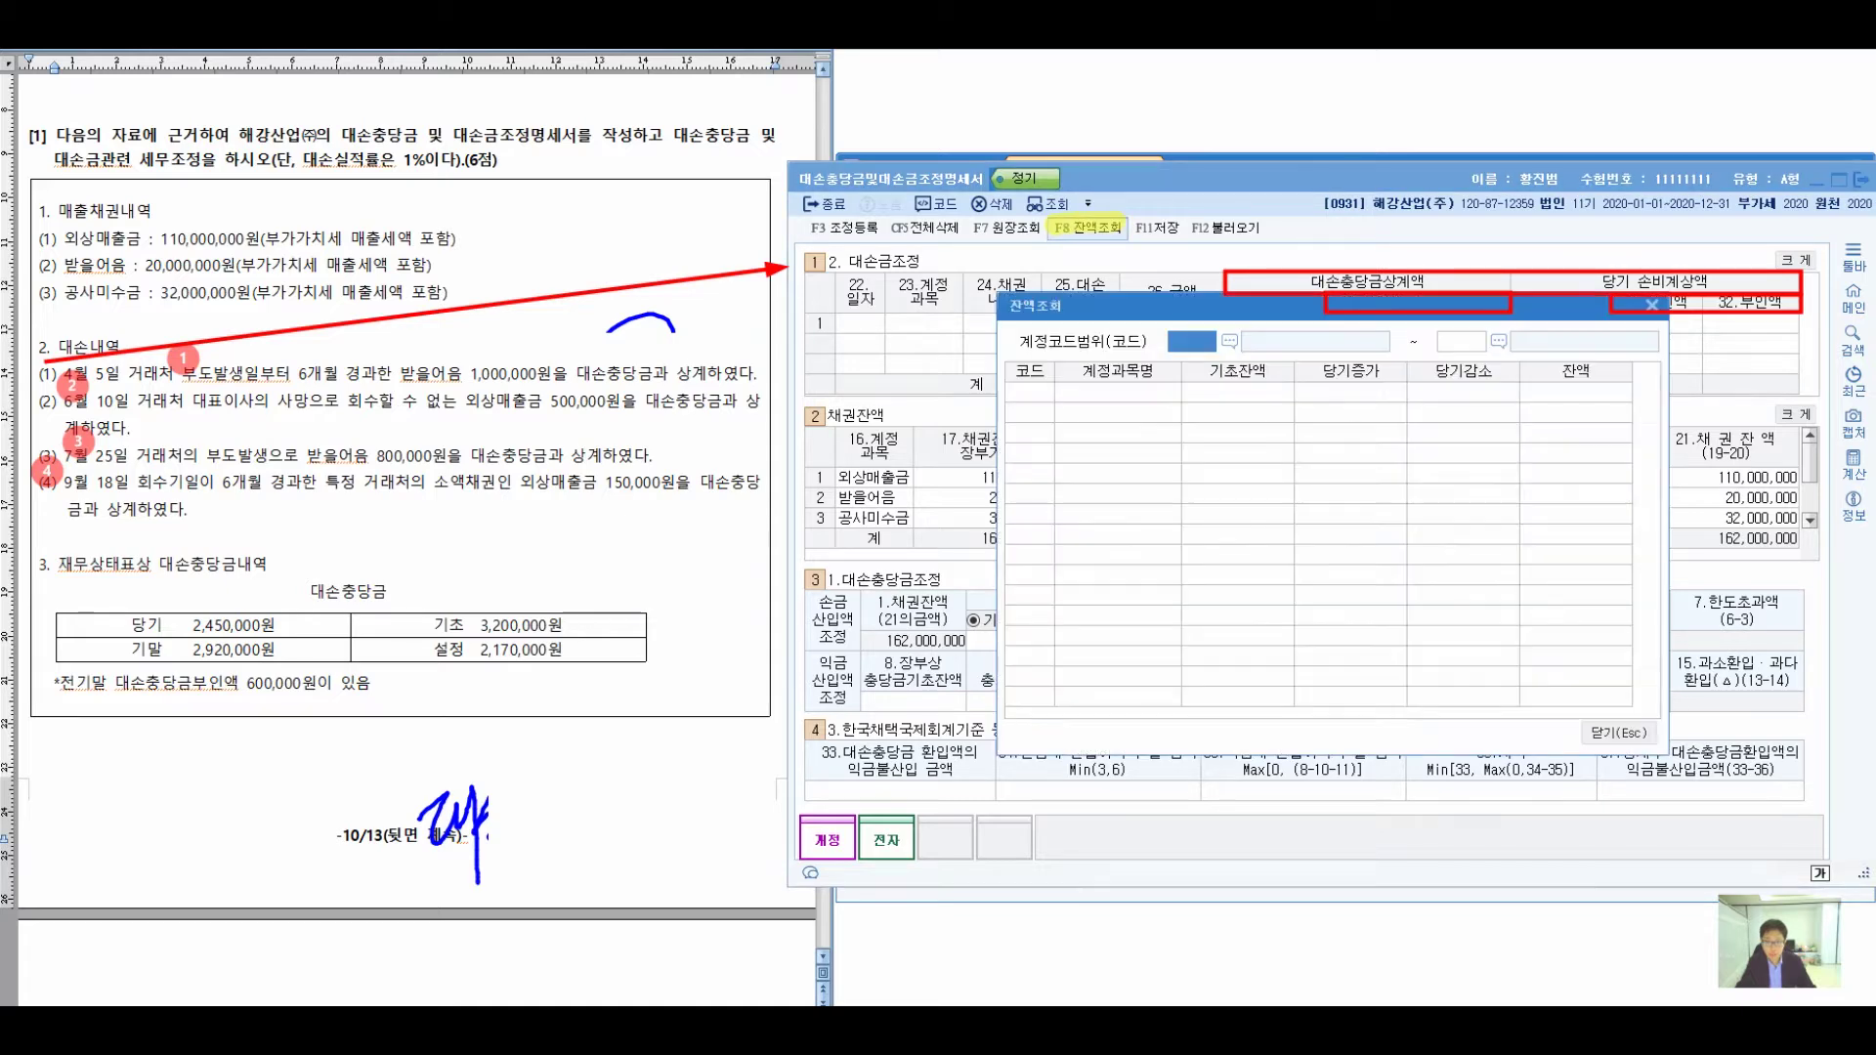
text(0109)
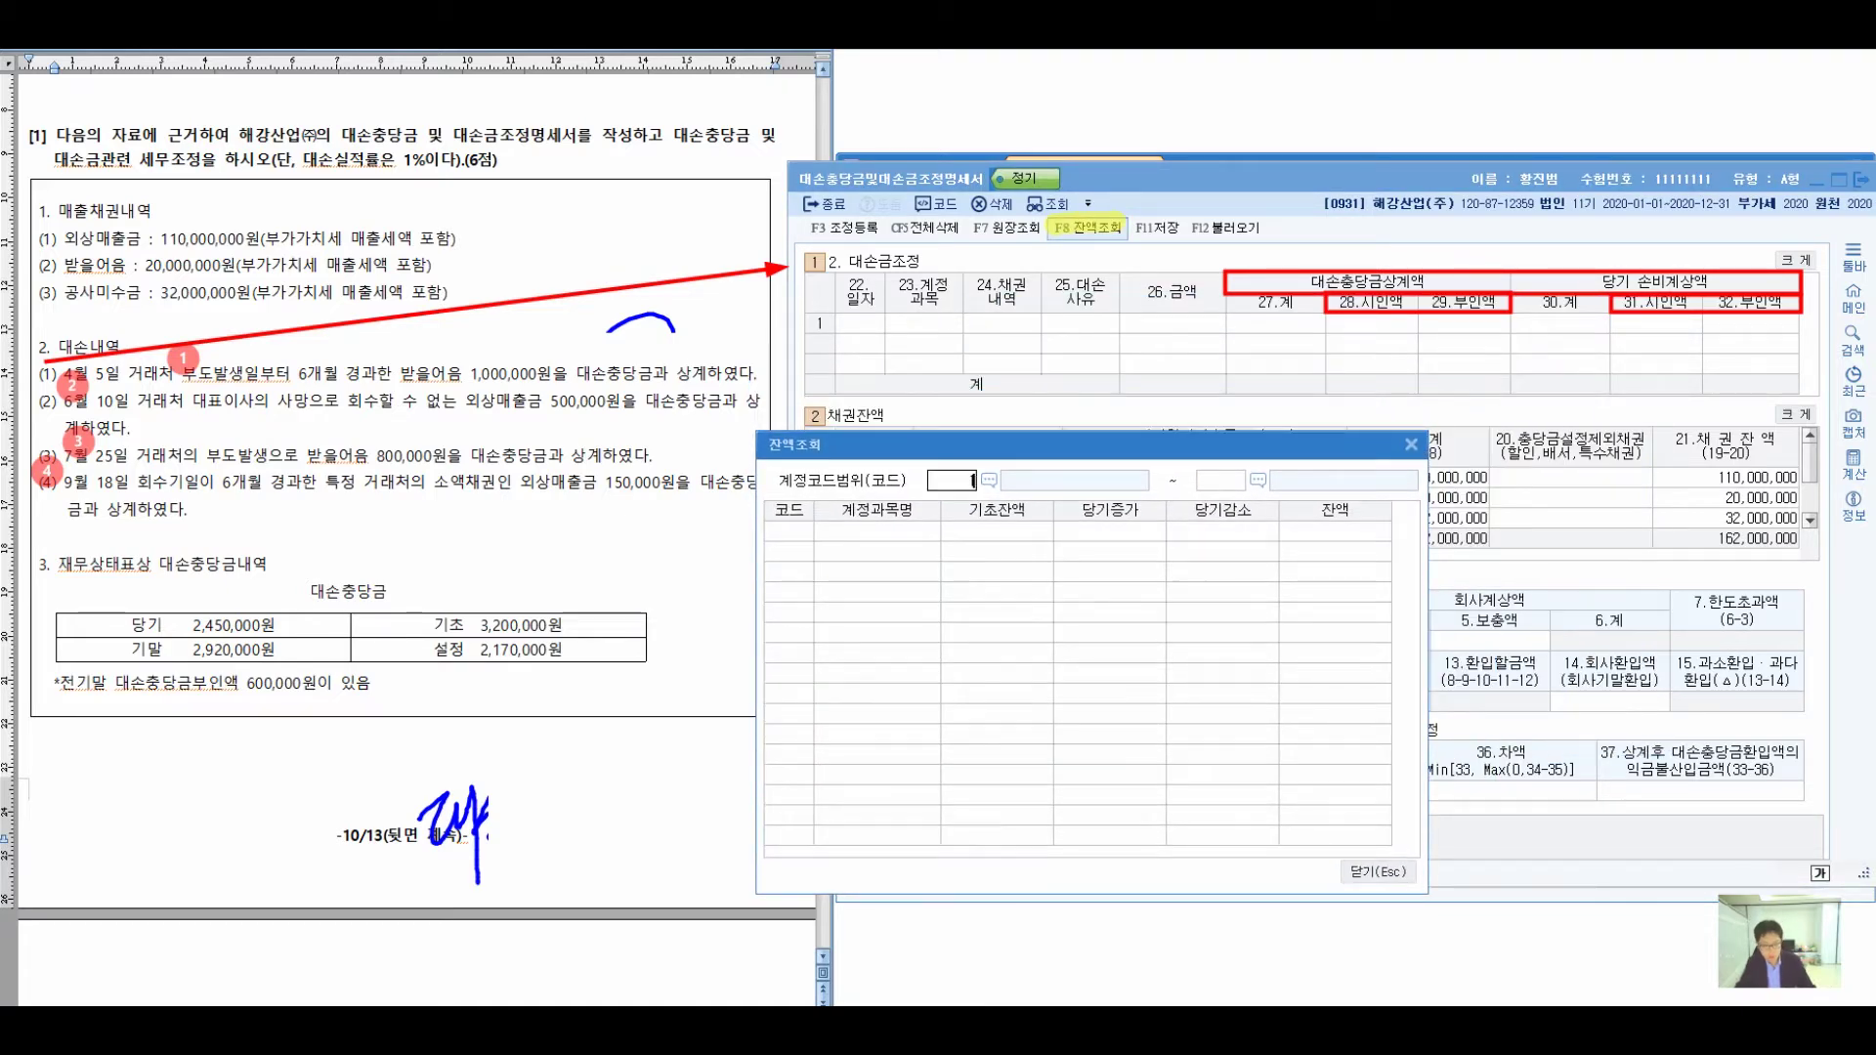
key(Return)
text(0111)
key(Return)
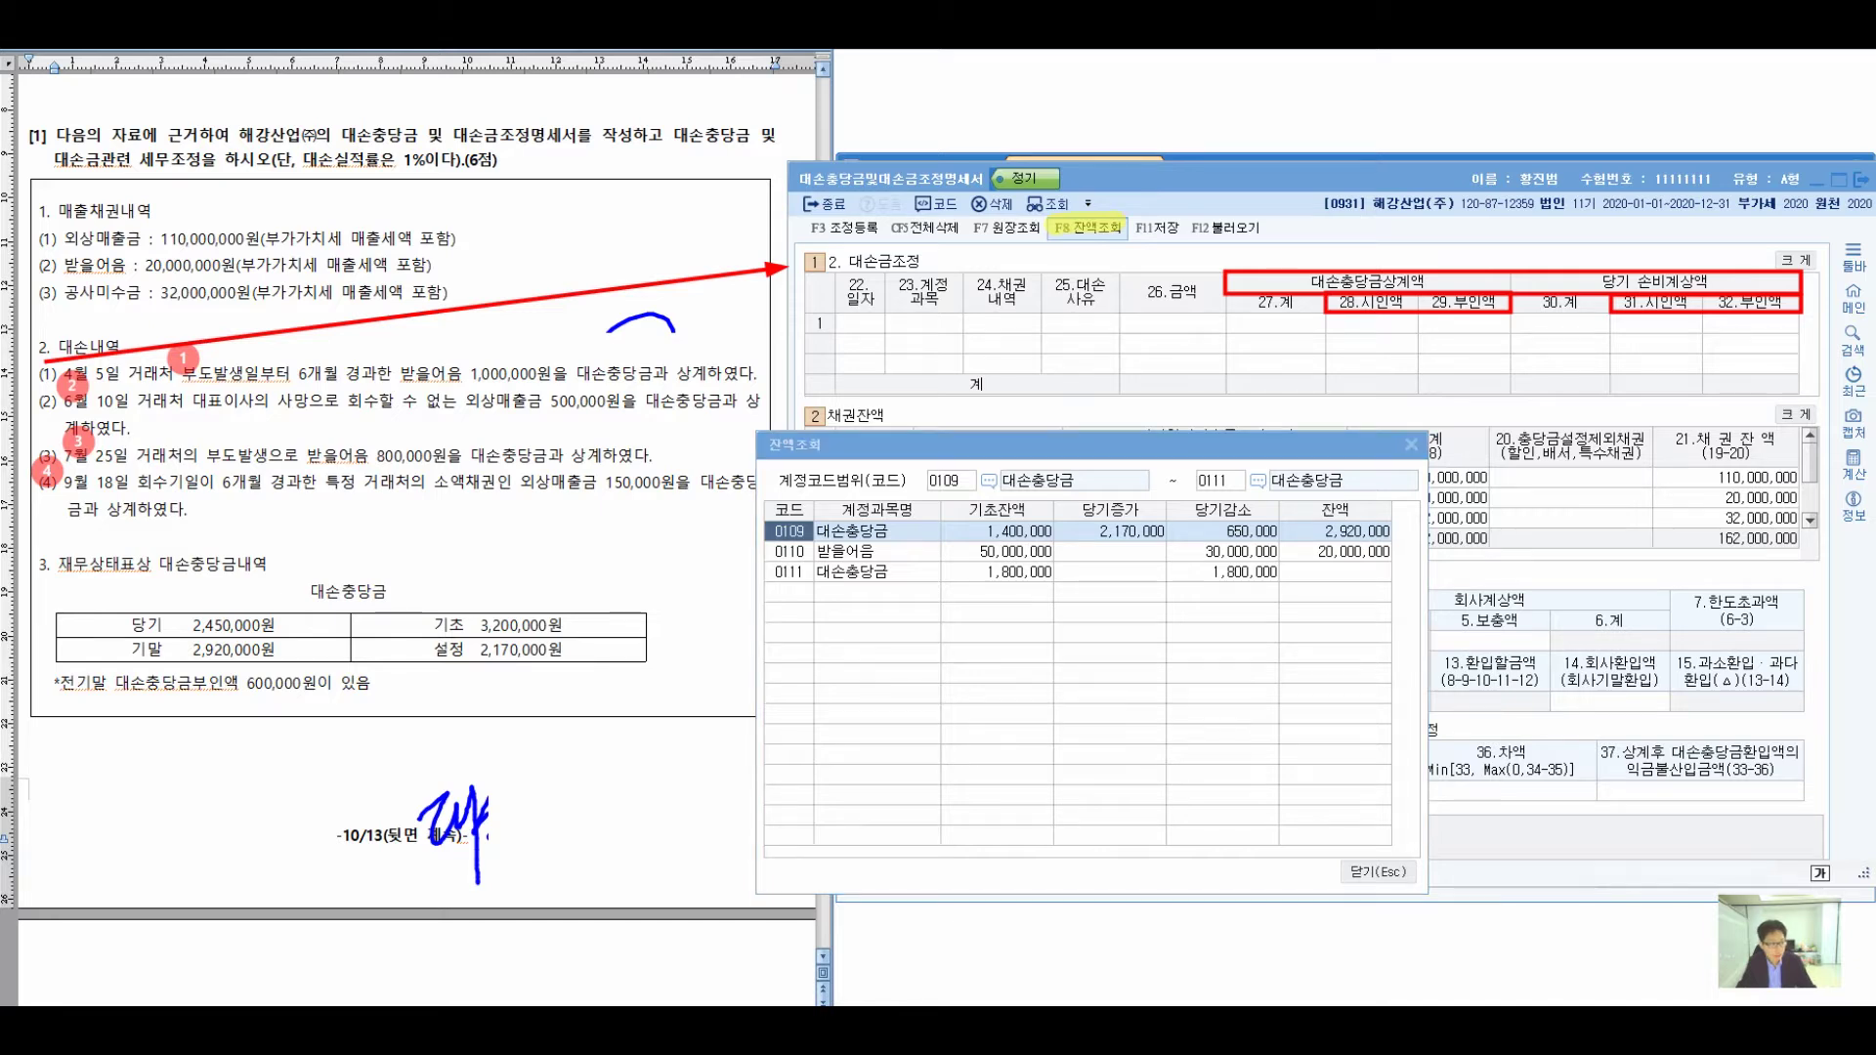
- Compare the 당기감소 amounts of both 대손충당금 accounts with the four write-offs in the exam's 대손내역, and close the balance inquiry
click(96, 402)
drag(97, 403, 131, 403)
drag(65, 486, 132, 486)
drag(532, 483, 660, 482)
drag(463, 400, 606, 401)
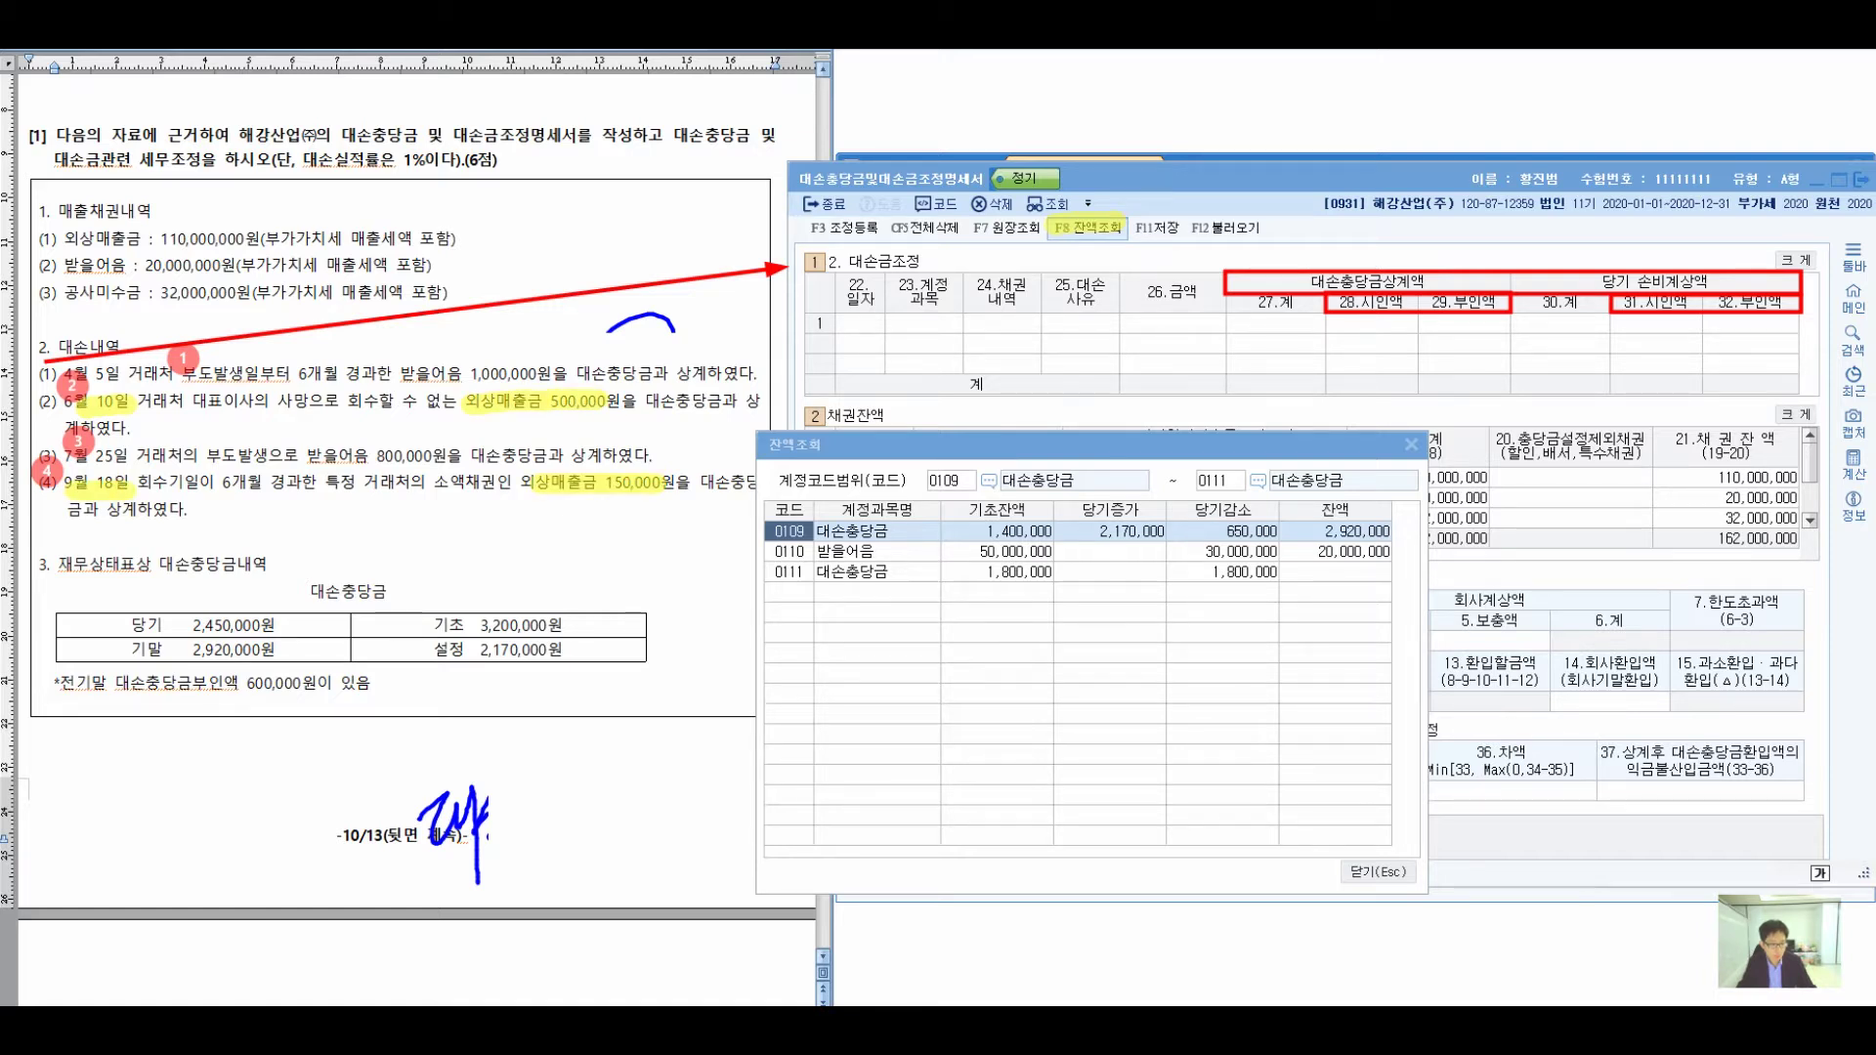
drag(1201, 531, 1288, 531)
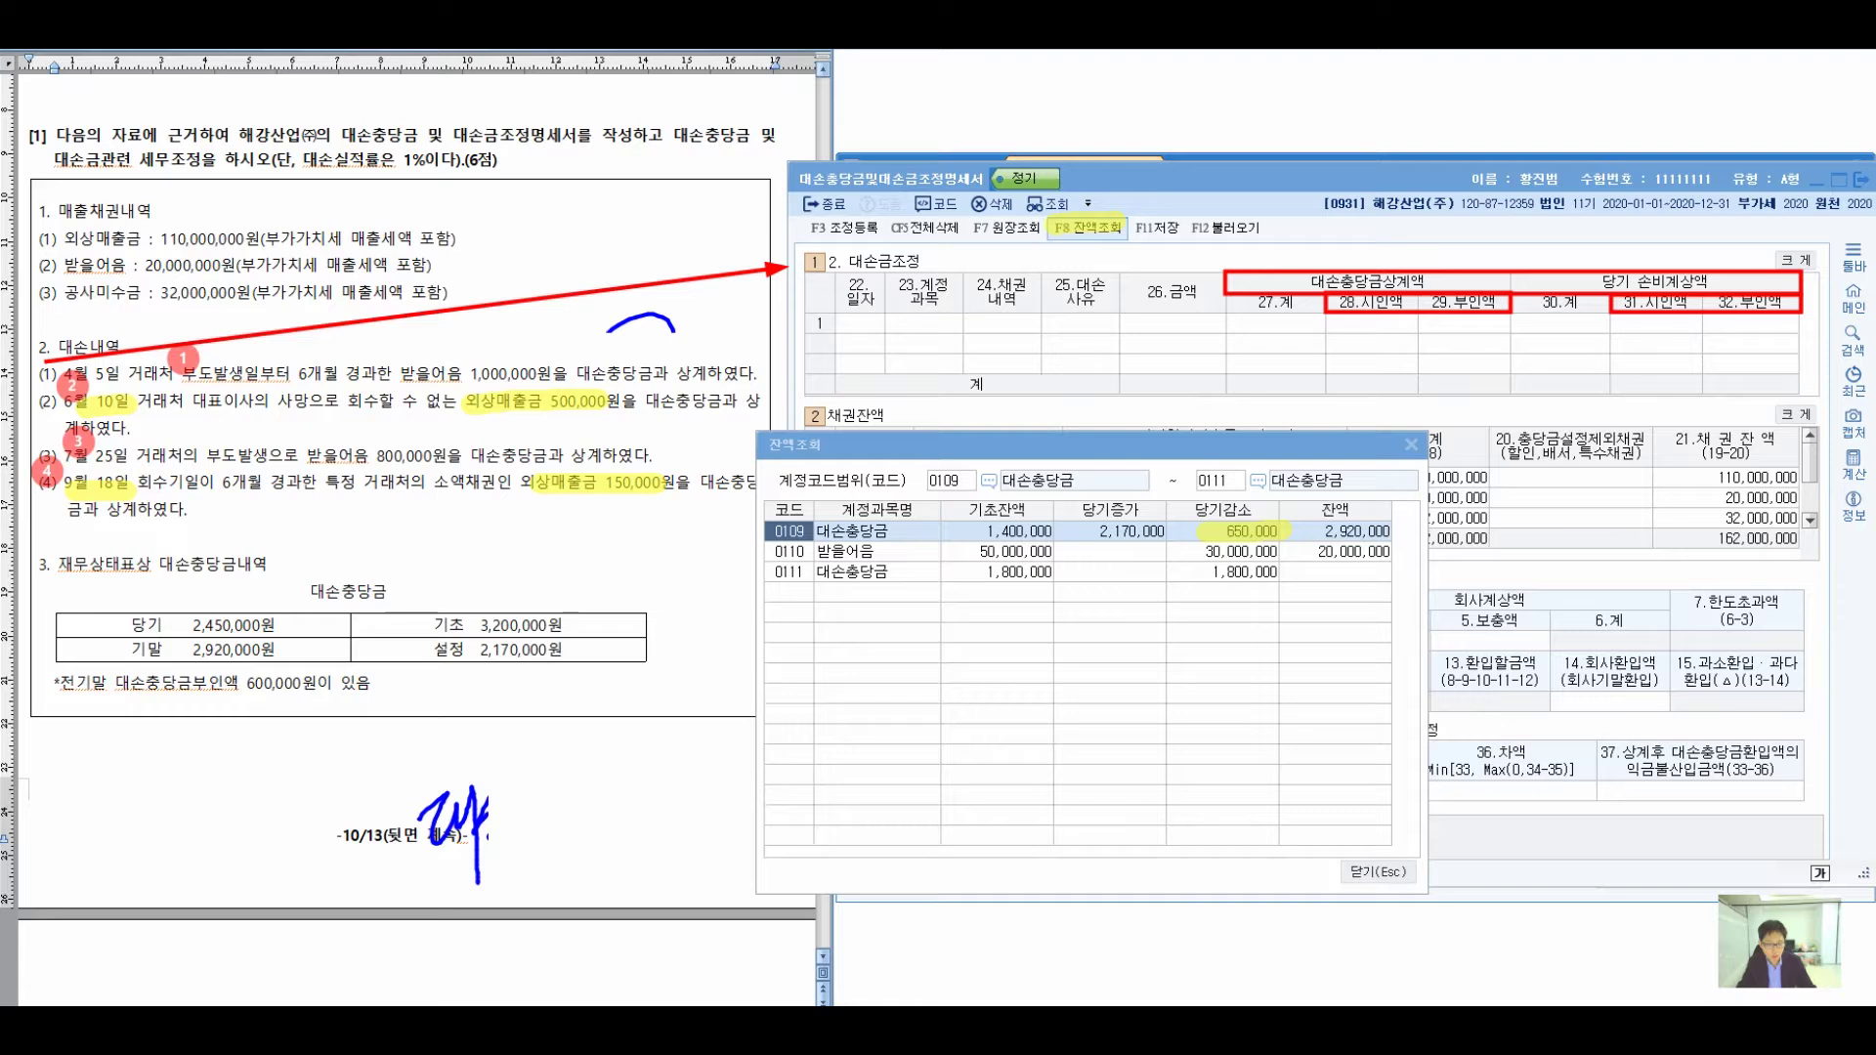
drag(405, 371, 543, 372)
drag(305, 455, 446, 456)
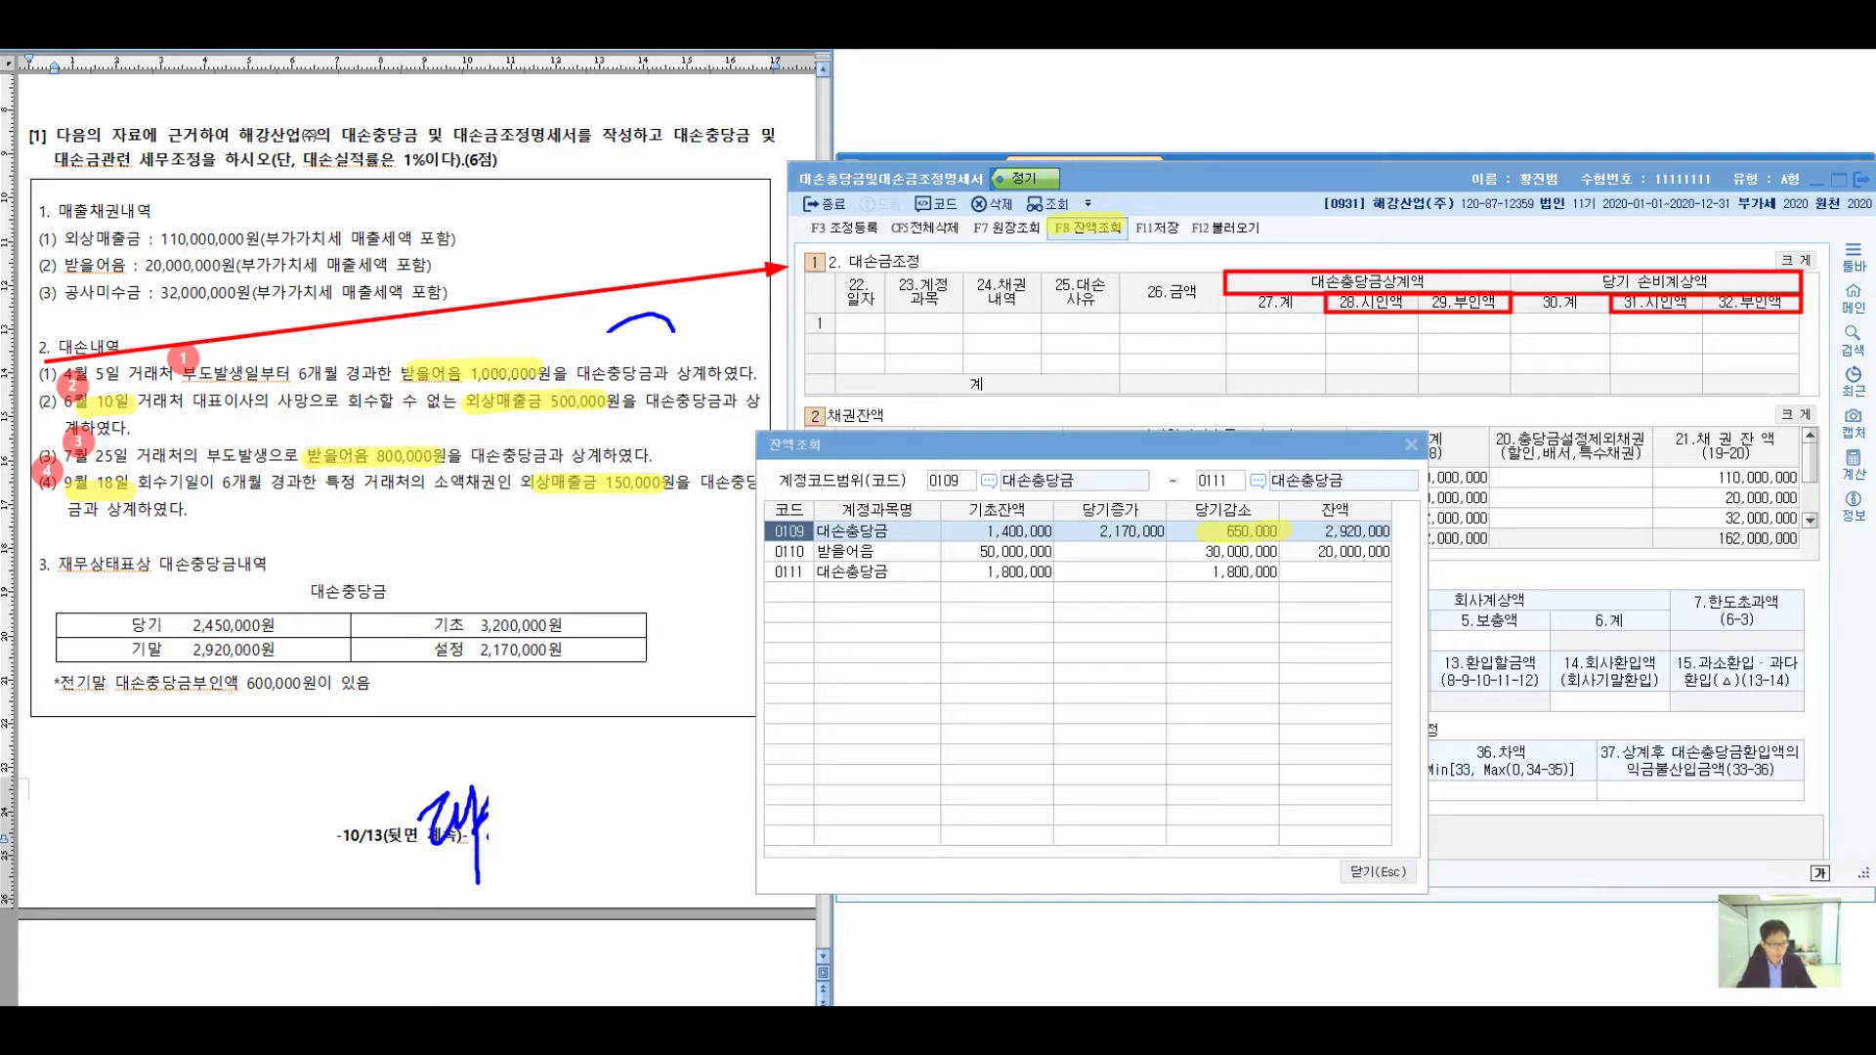
drag(1196, 574, 1276, 573)
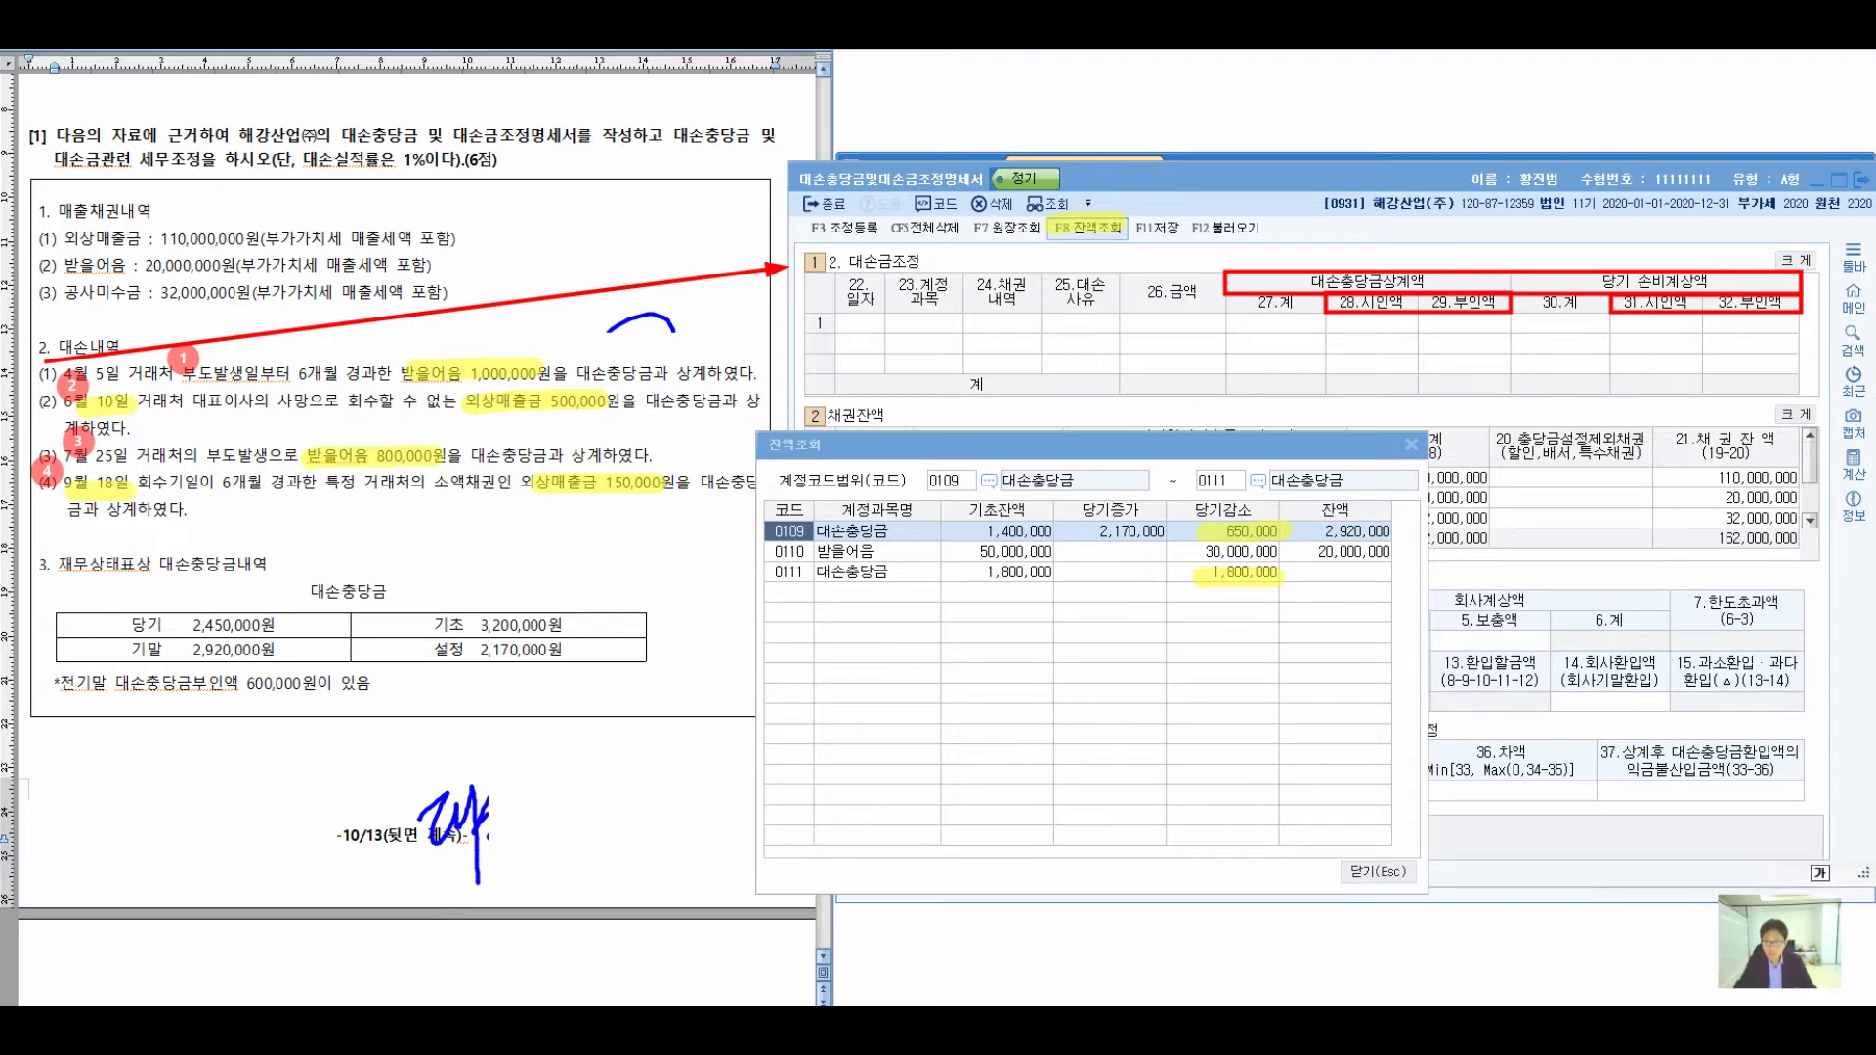
mouse_move(430, 344)
mouse_down()
mouse_move(423, 411)
mouse_move(372, 445)
mouse_move(376, 494)
mouse_move(645, 645)
mouse_move(1237, 606)
mouse_up()
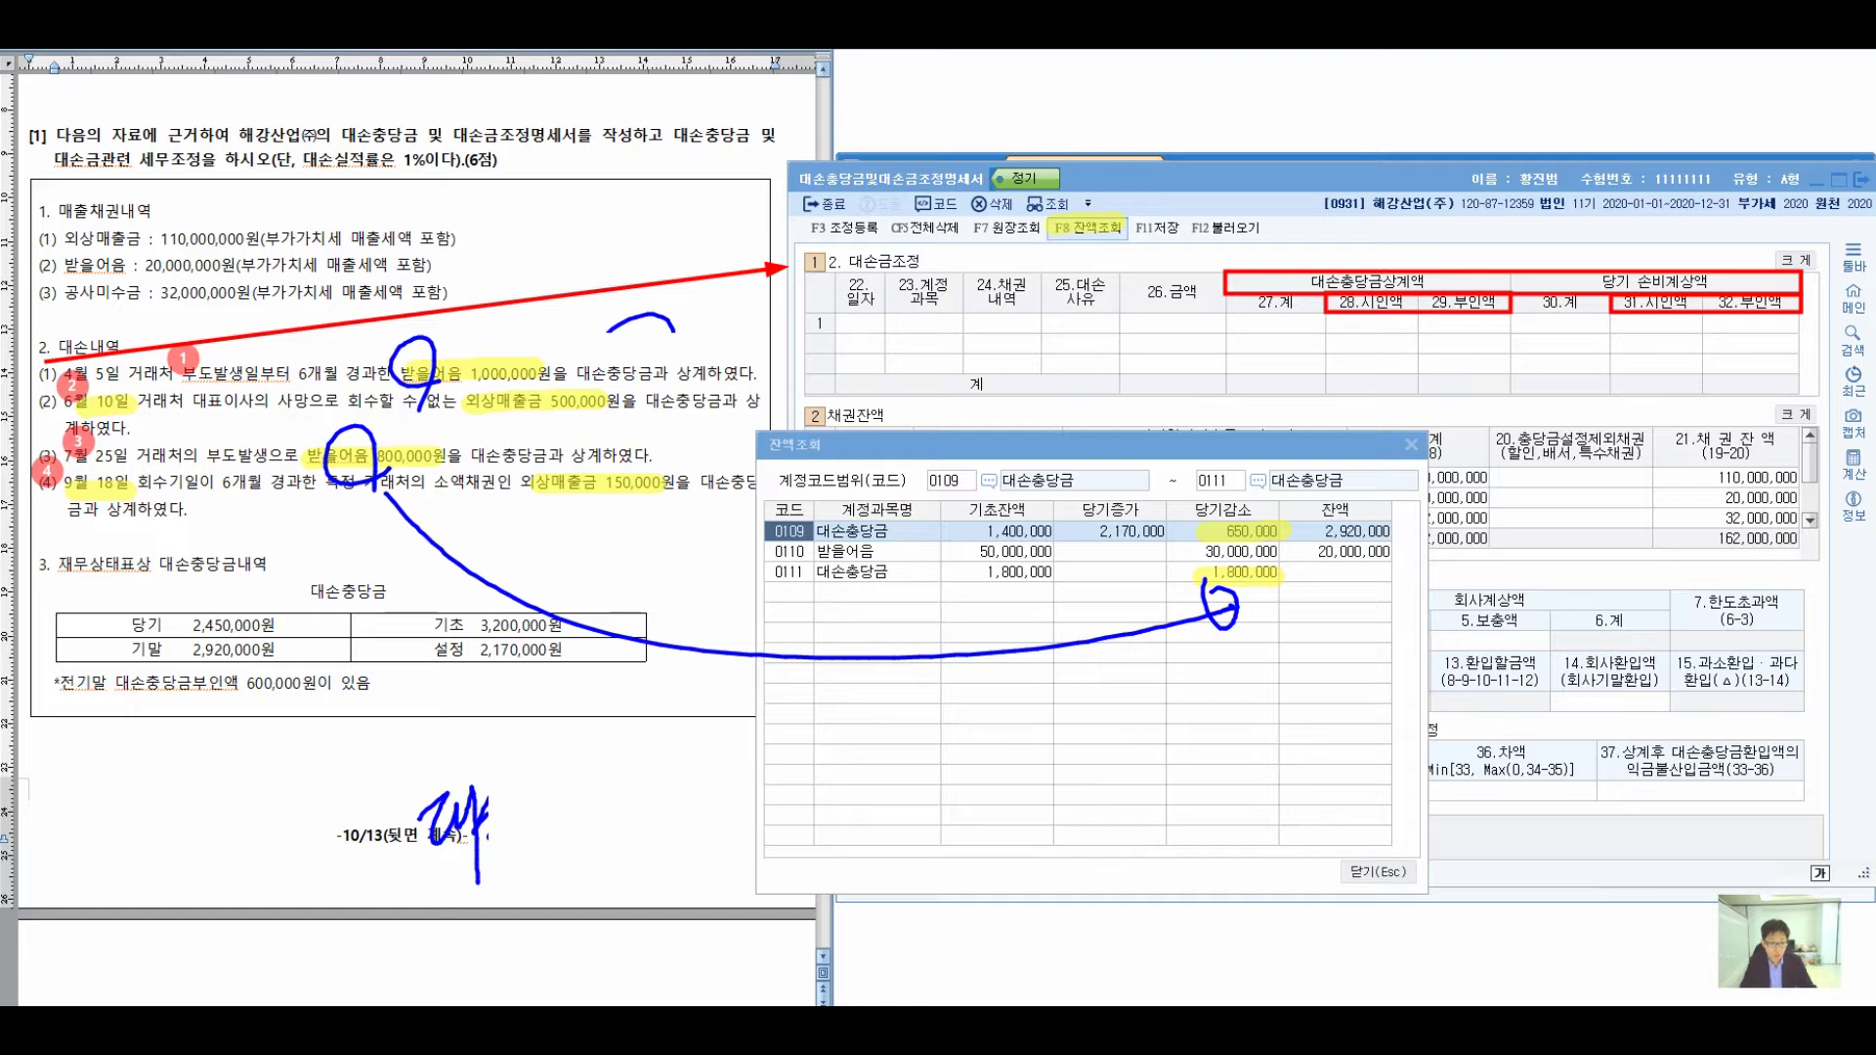
drag(591, 386, 582, 430)
drag(631, 484, 626, 533)
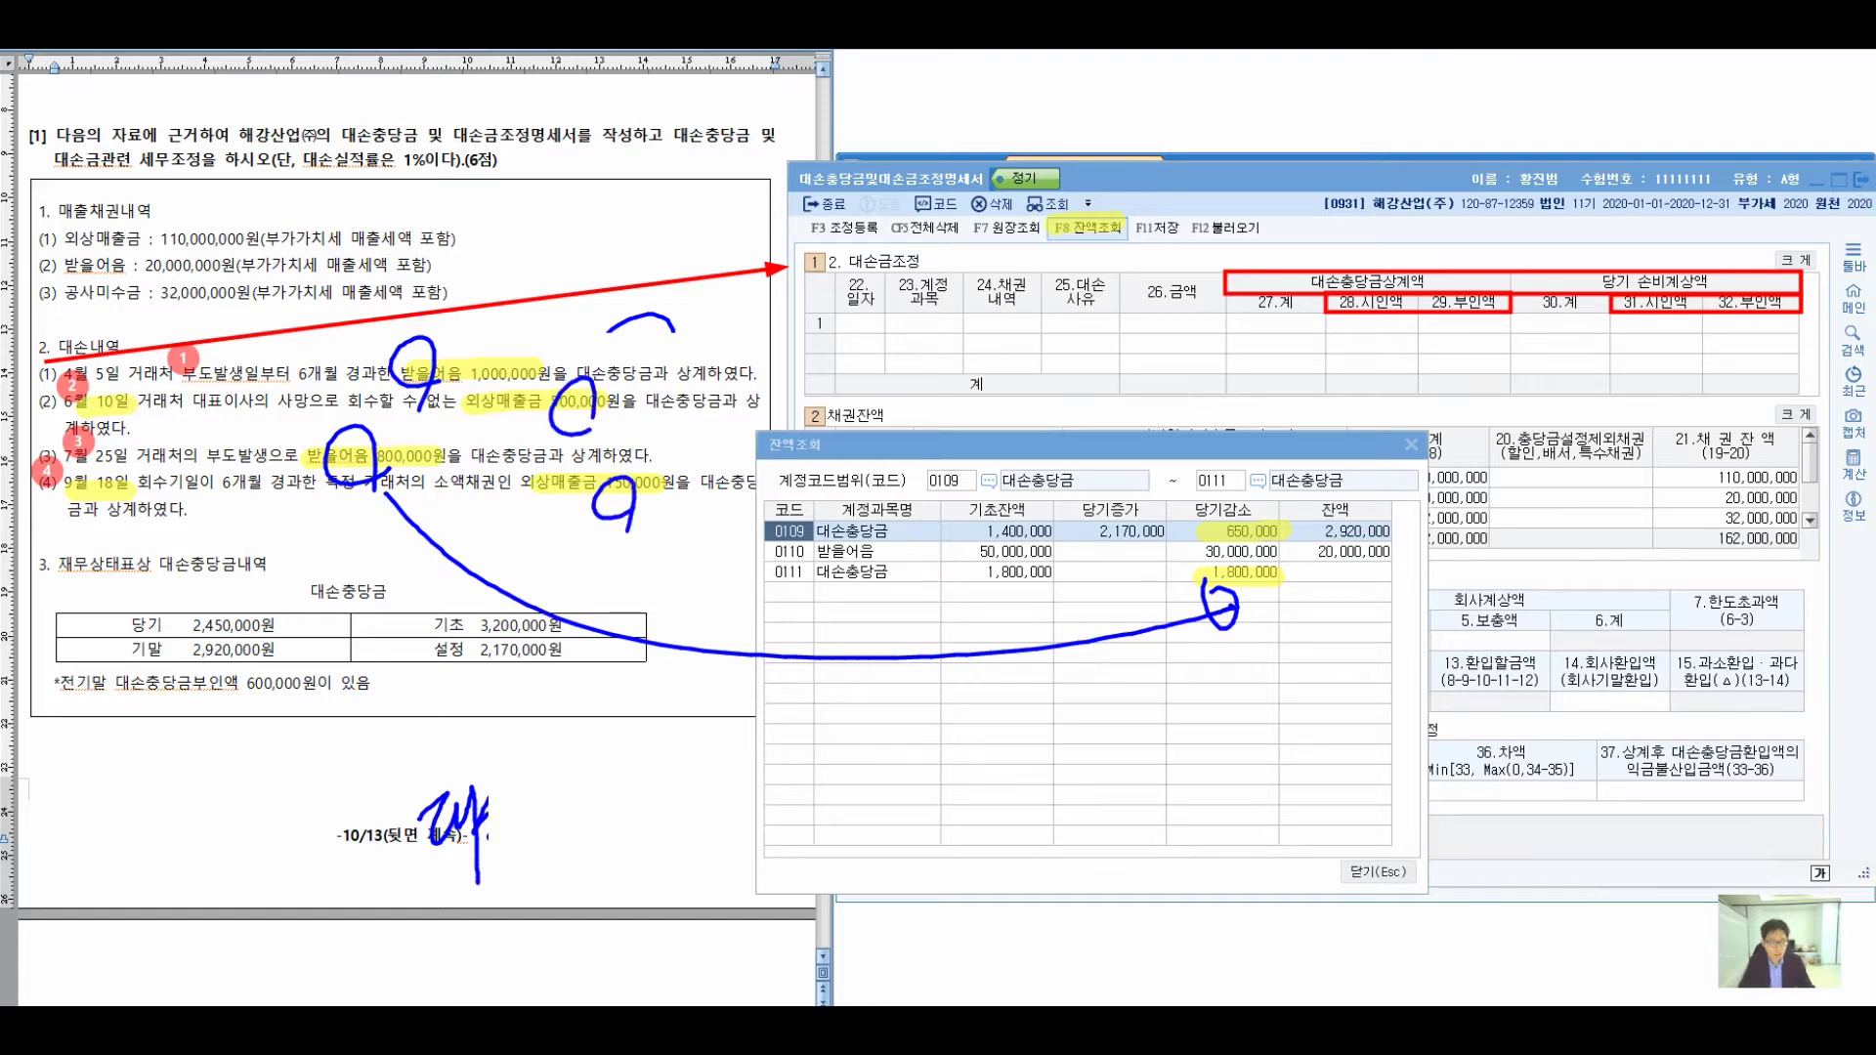
mouse_move(624, 396)
mouse_down()
mouse_move(645, 389)
mouse_move(655, 510)
mouse_up()
mouse_move(711, 423)
mouse_down()
mouse_move(873, 347)
mouse_move(1175, 461)
mouse_move(1198, 506)
mouse_move(1204, 488)
mouse_up()
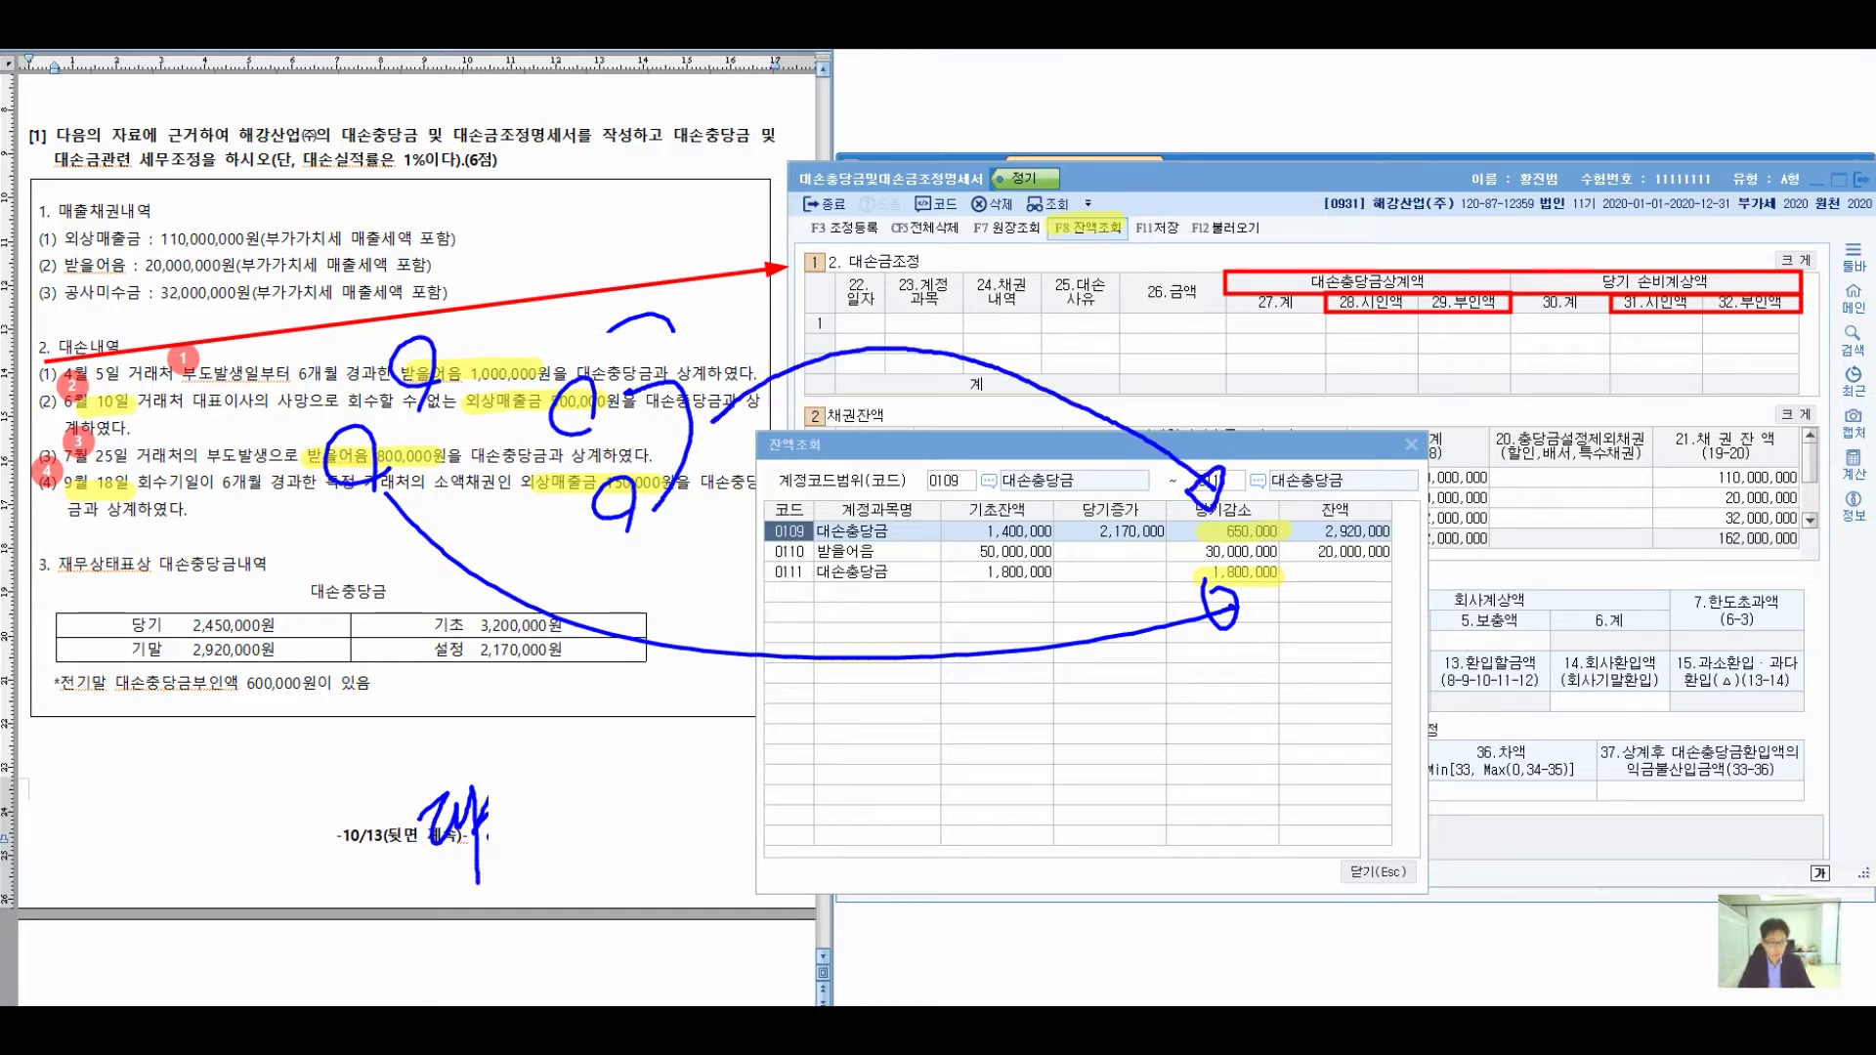
drag(1160, 501, 1136, 625)
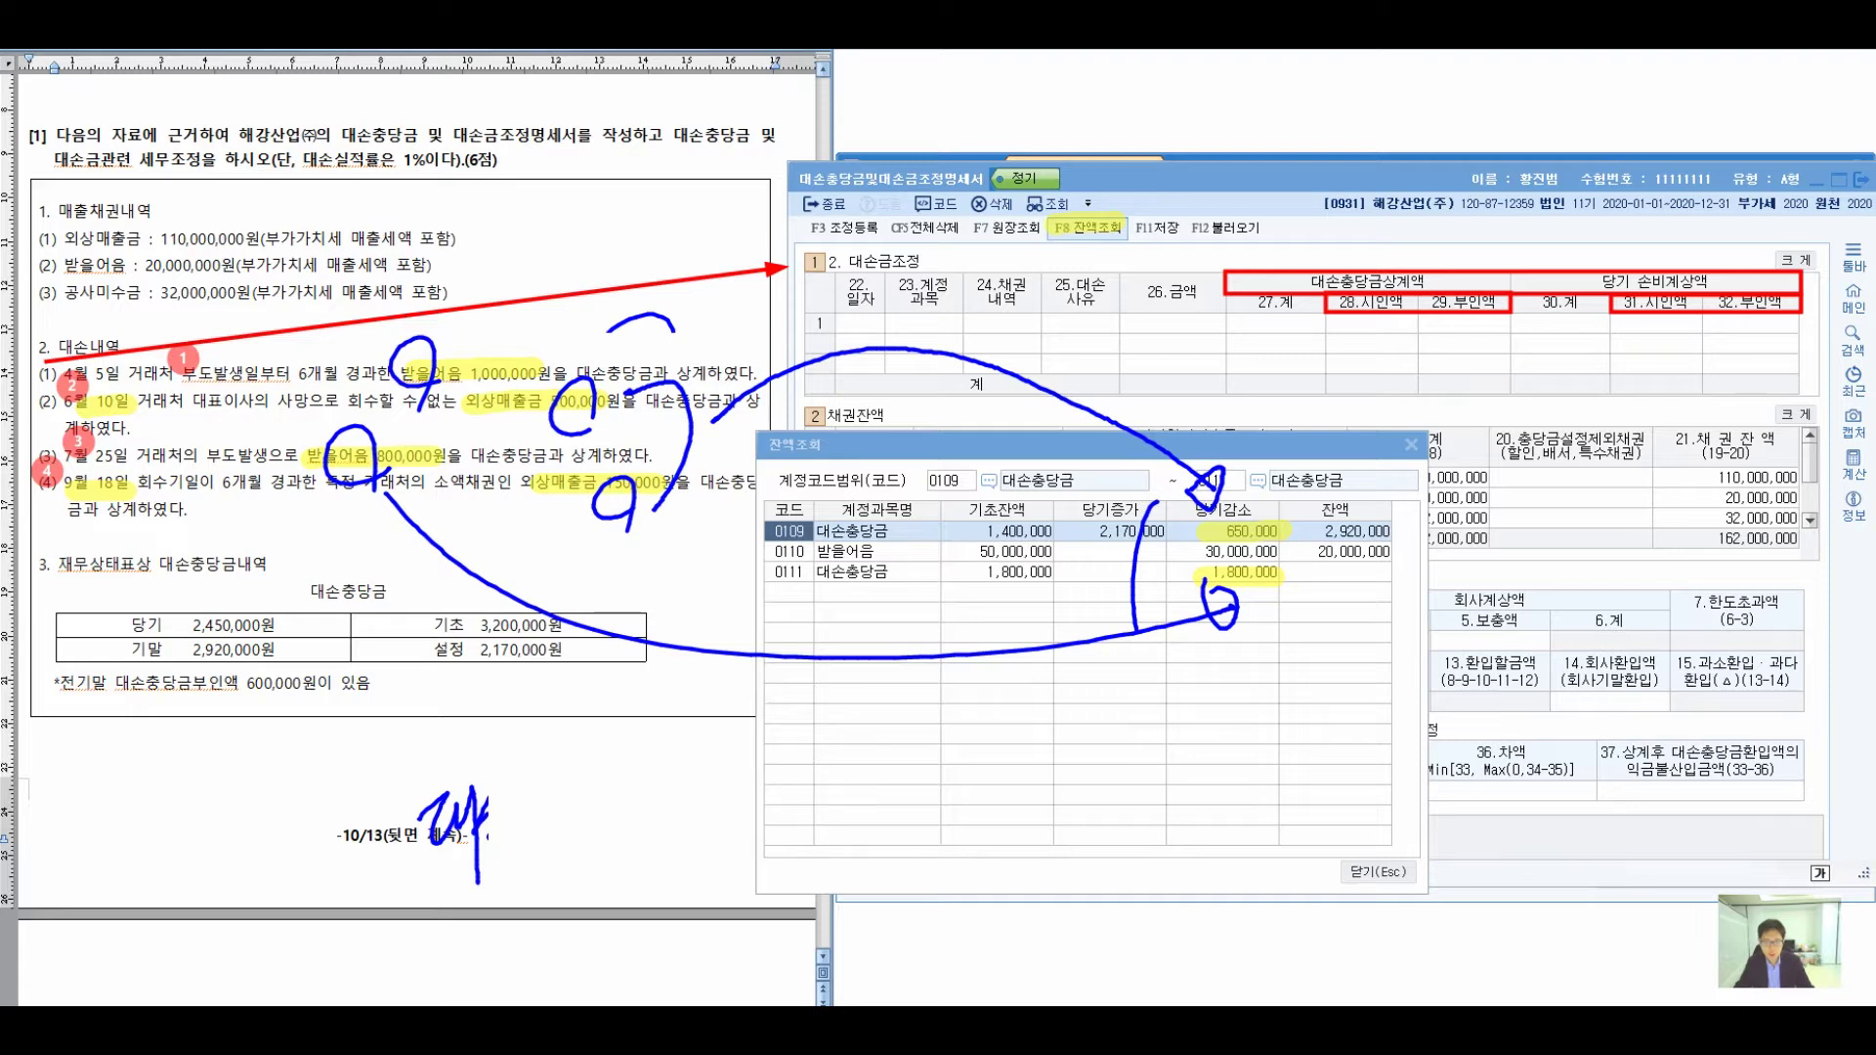
drag(1625, 247, 1679, 242)
key(Escape)
key(Escape)
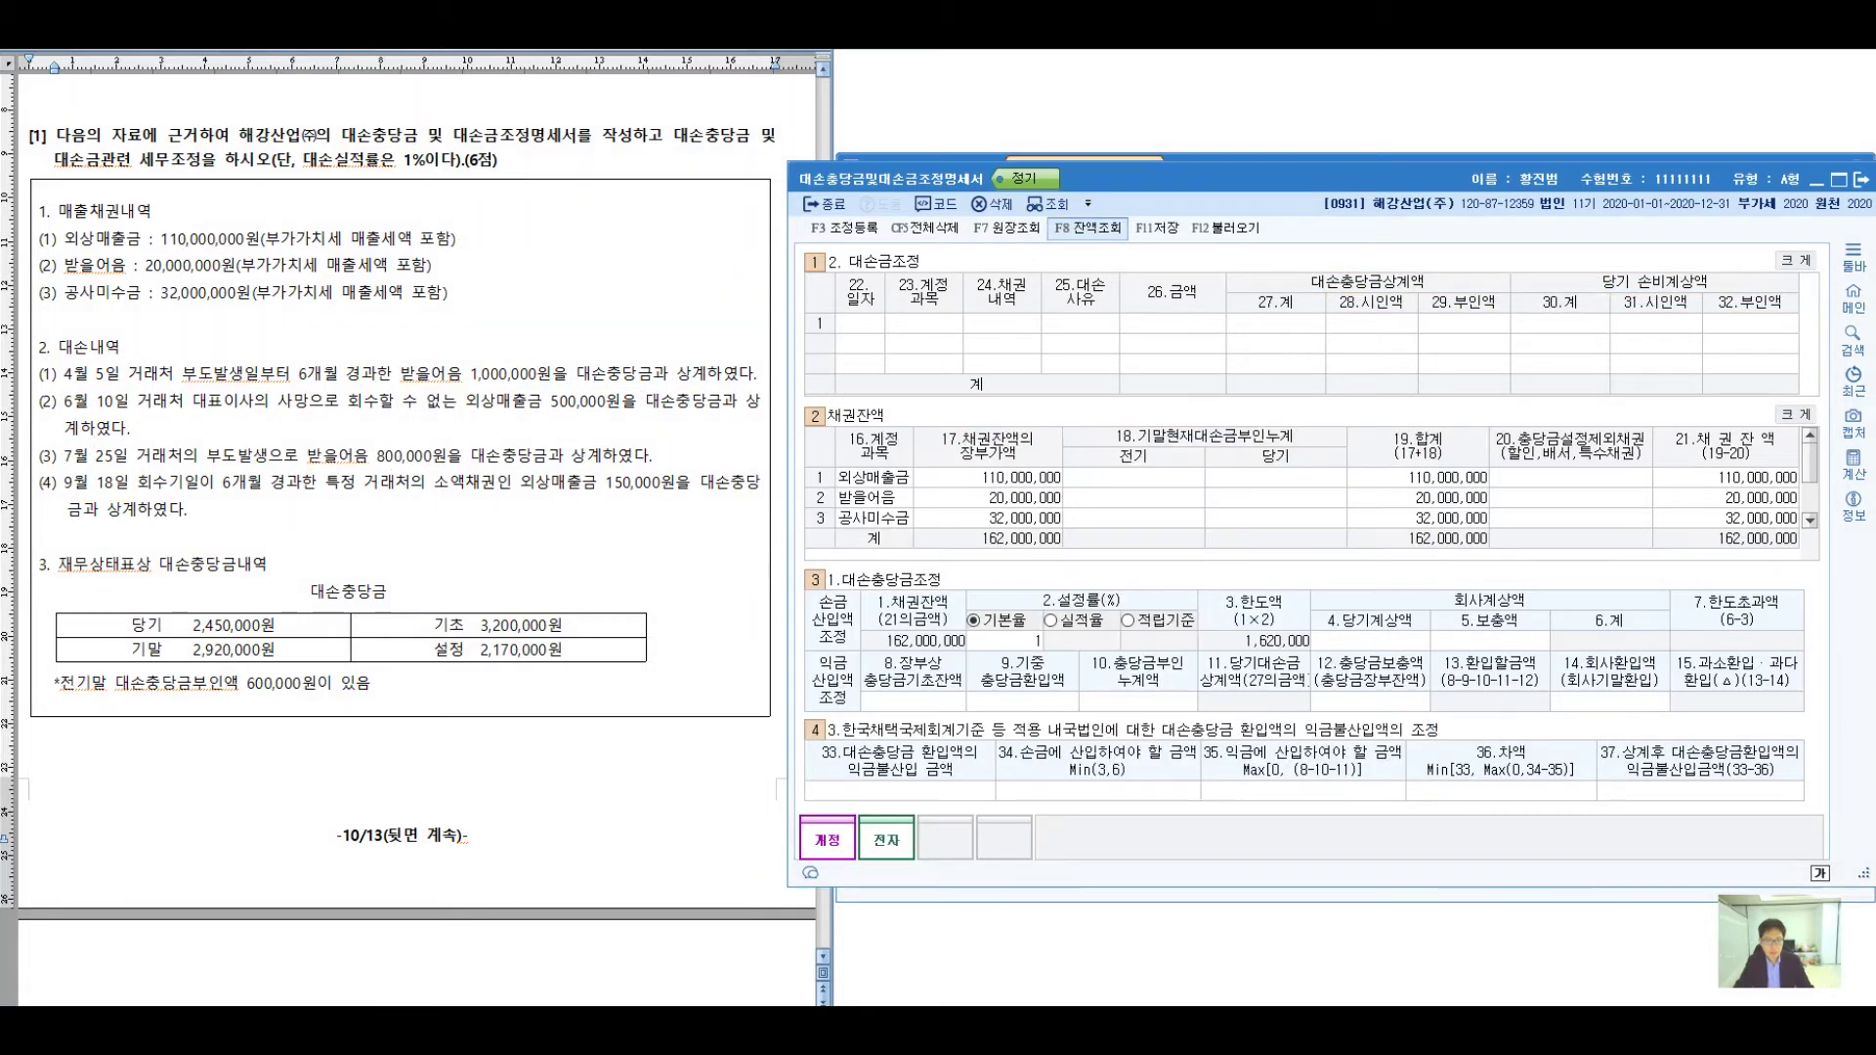
- Start the first 대손금조정 row with date 04.05, account 받을어음 (110) and 채권내역 1.매출채권
text(0405)
key(Return)
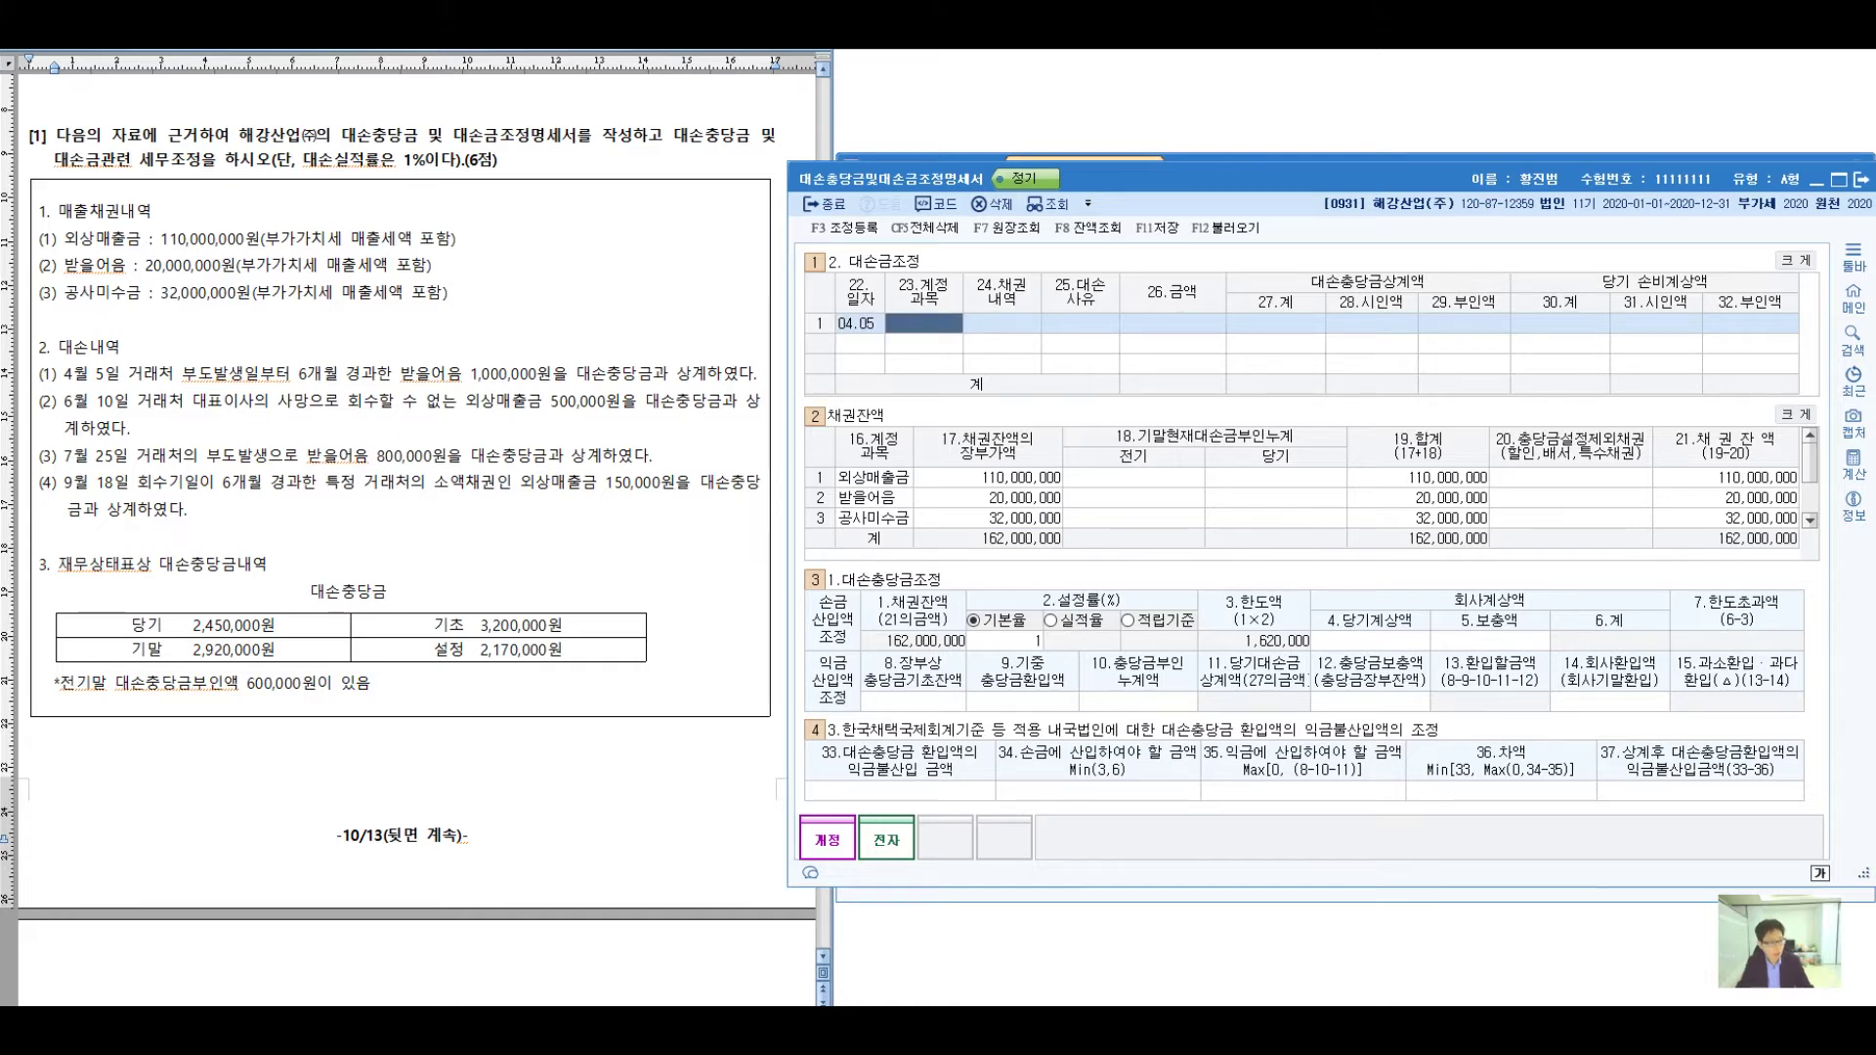
text(110)
key(Return)
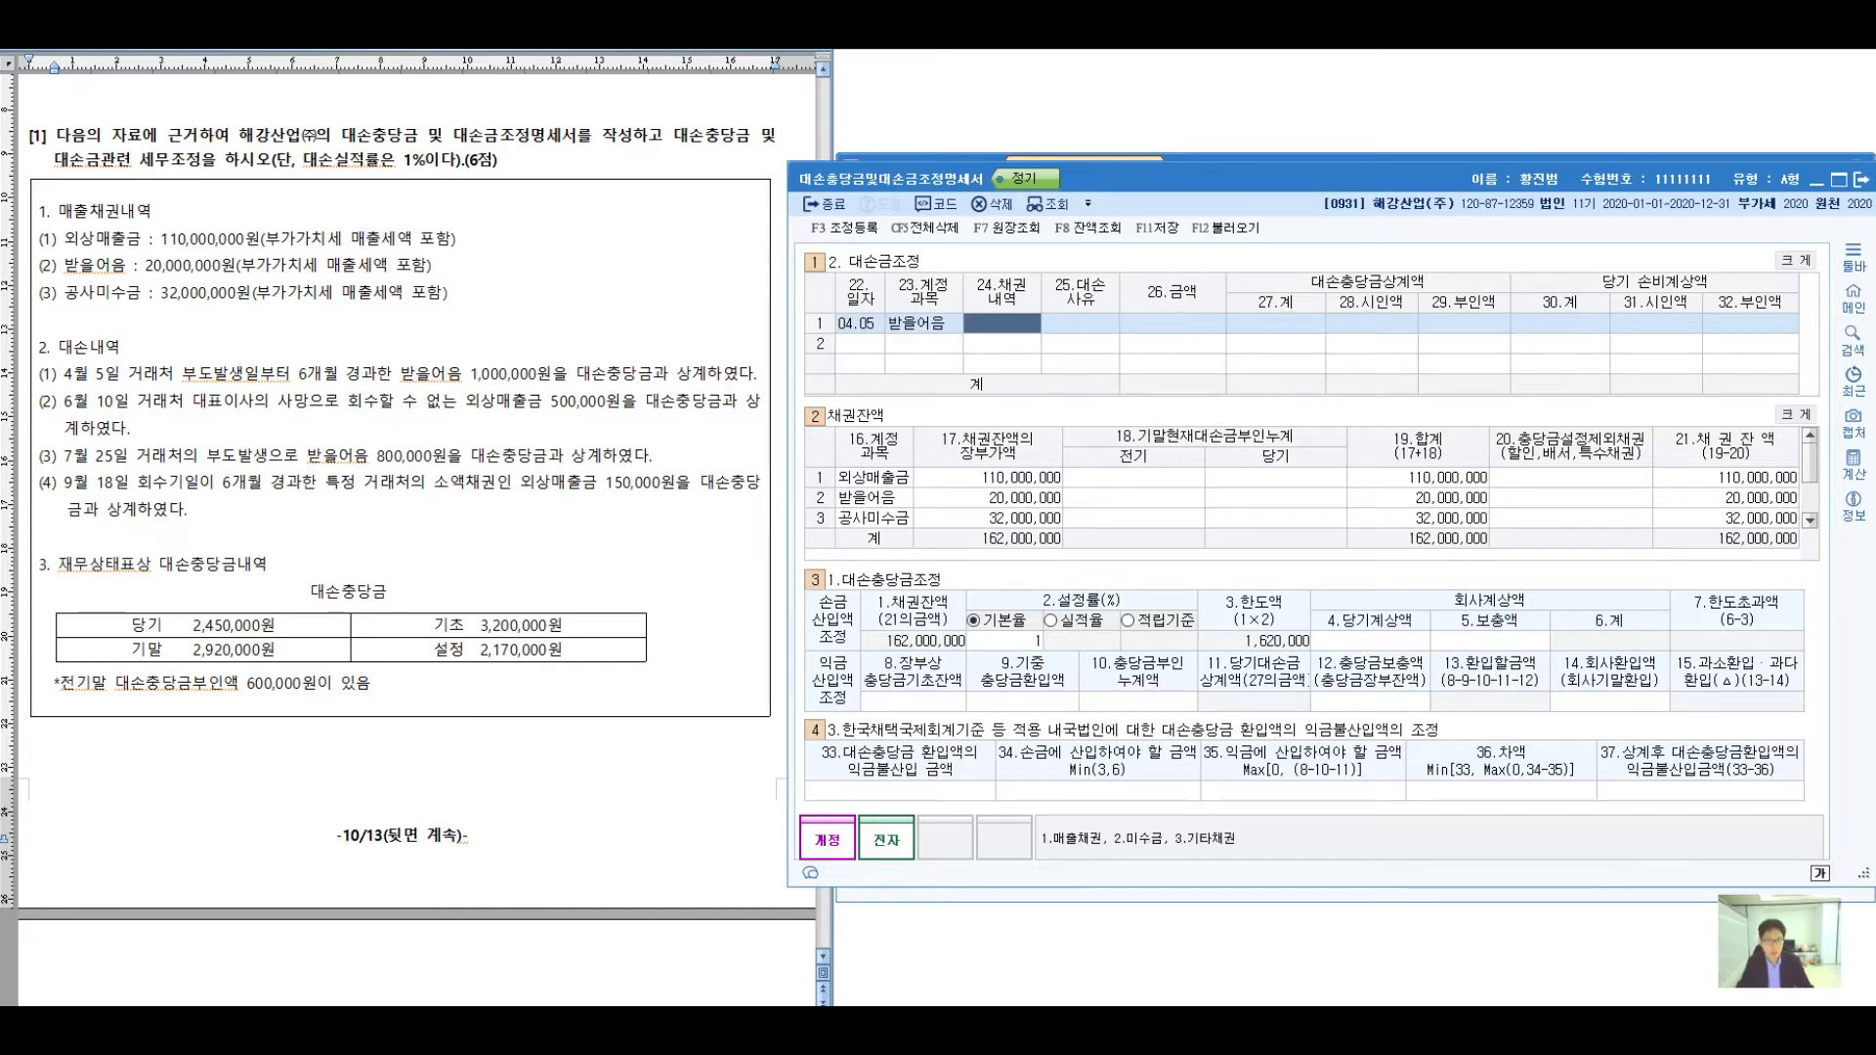
text(1)
key(Return)
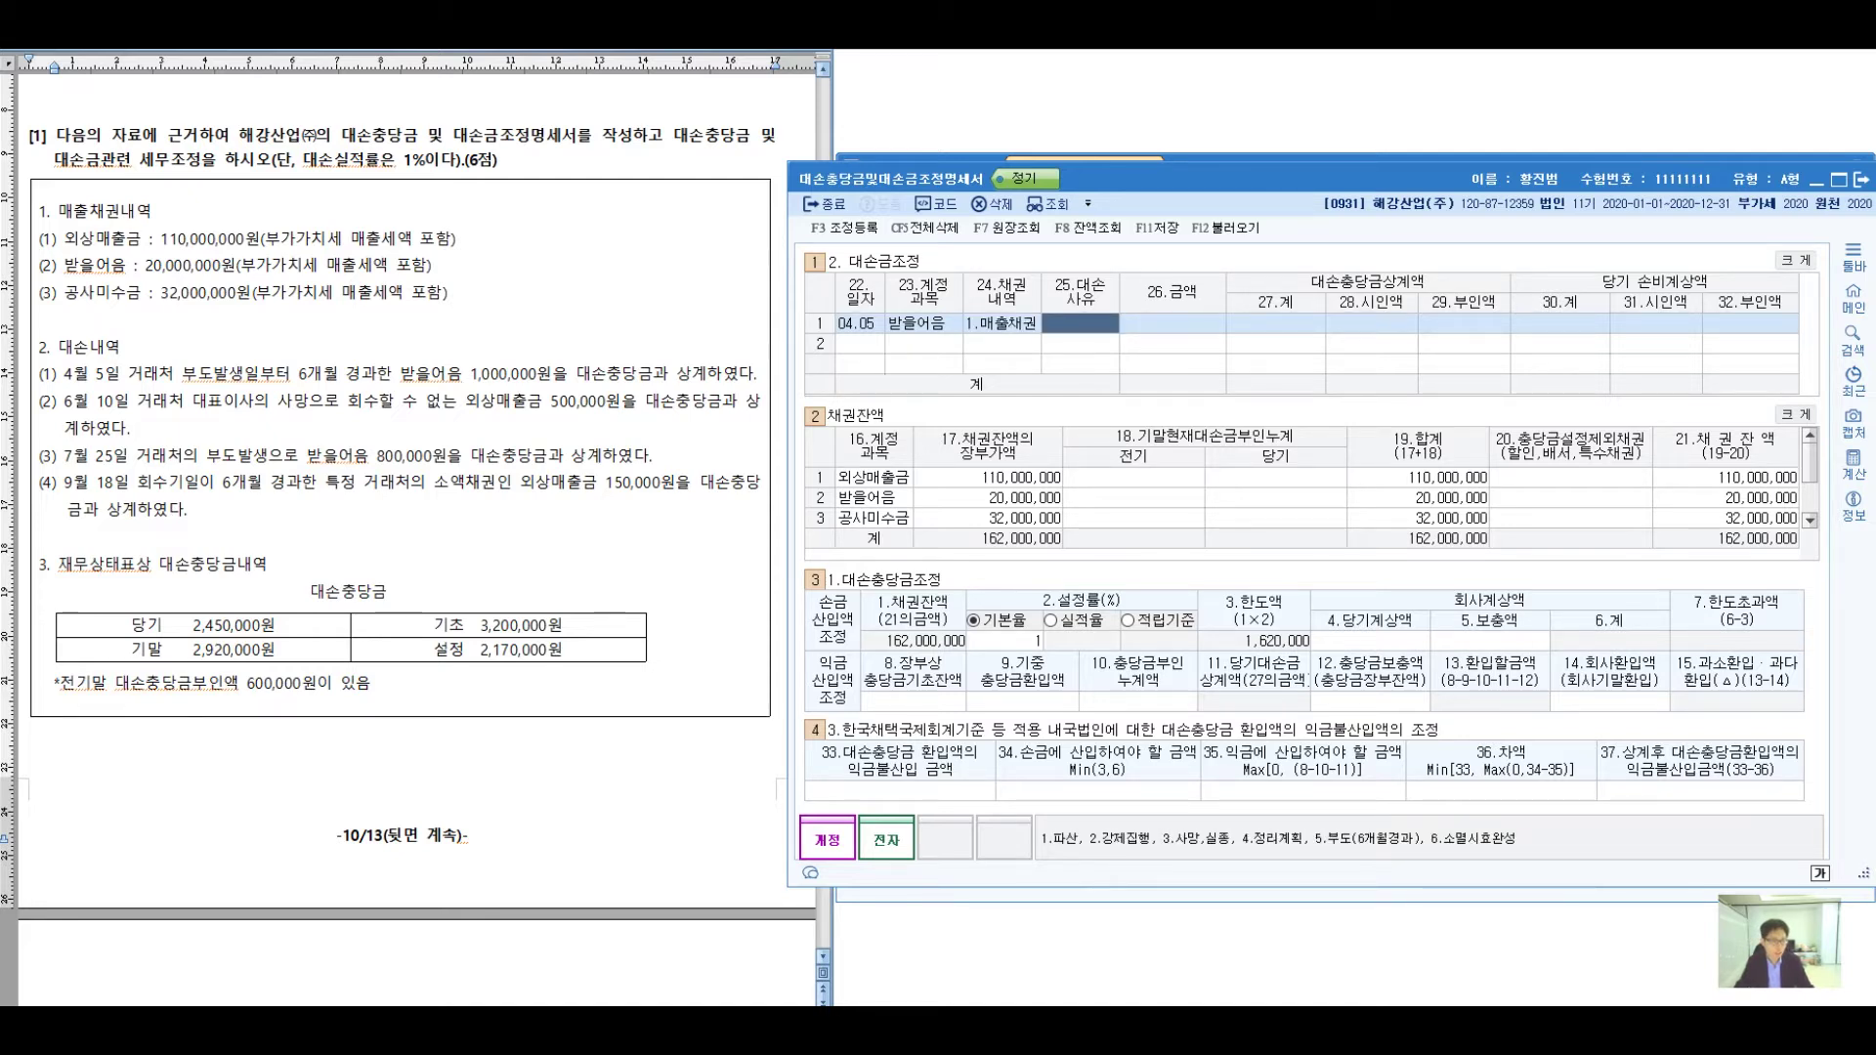
- Set the 04.05 row's reason to 5.부도(6개월경과), its amount to 1,000,000 and its 대손충당금상계액 시인액 to 1,000,000
click(299, 374)
drag(298, 375, 392, 374)
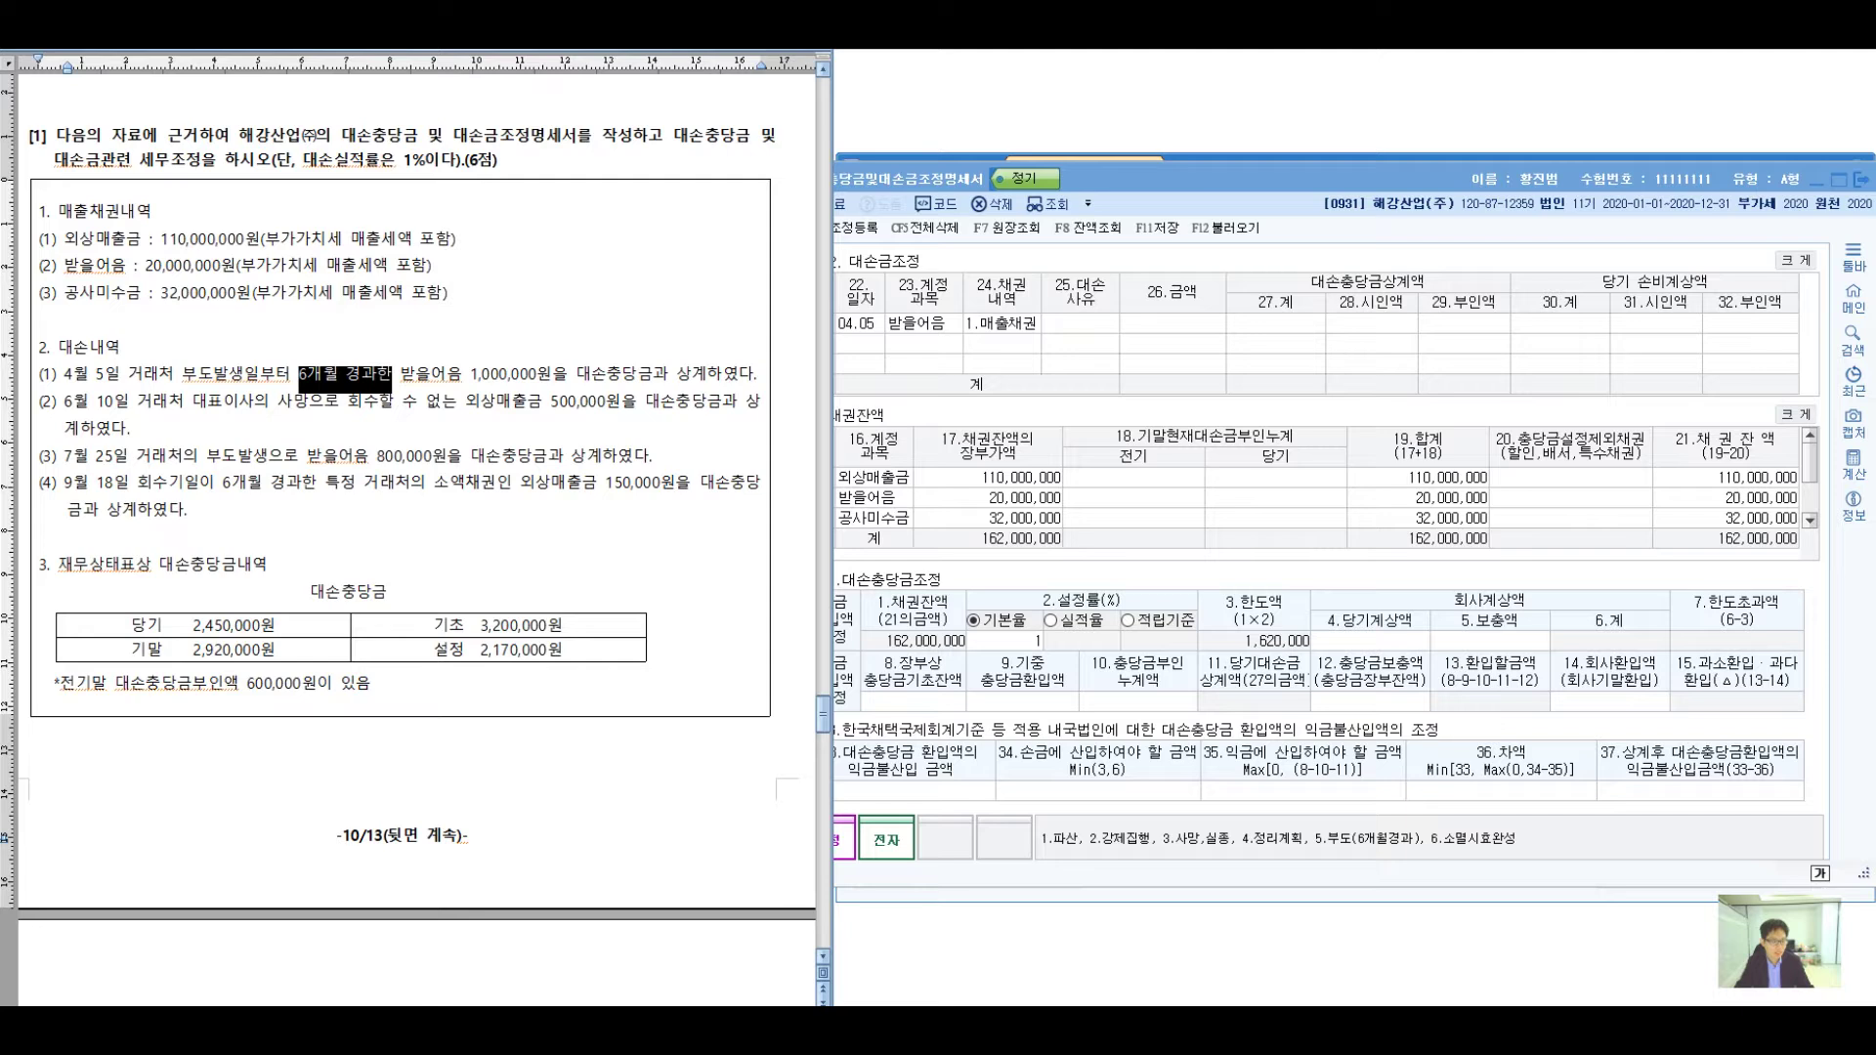
drag(182, 374, 392, 374)
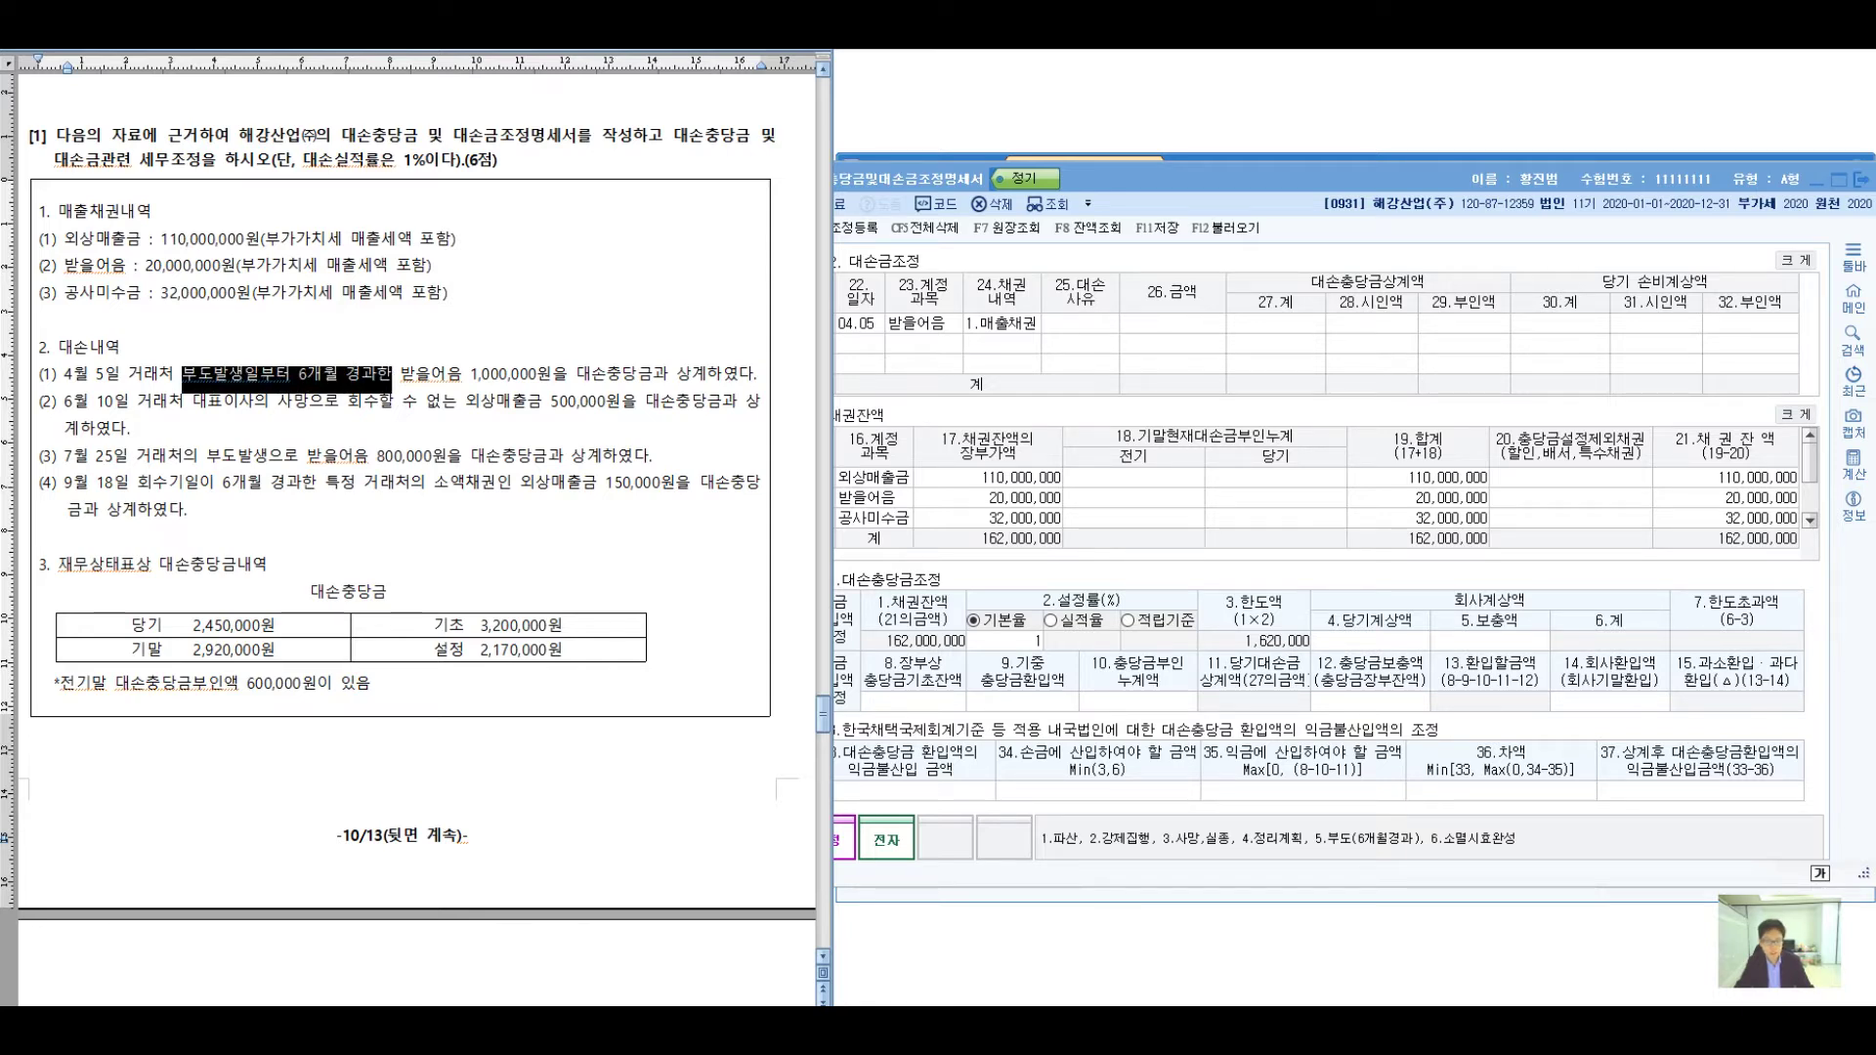
key(alt+Tab)
text(5)
key(Return)
text(1000000)
key(Return)
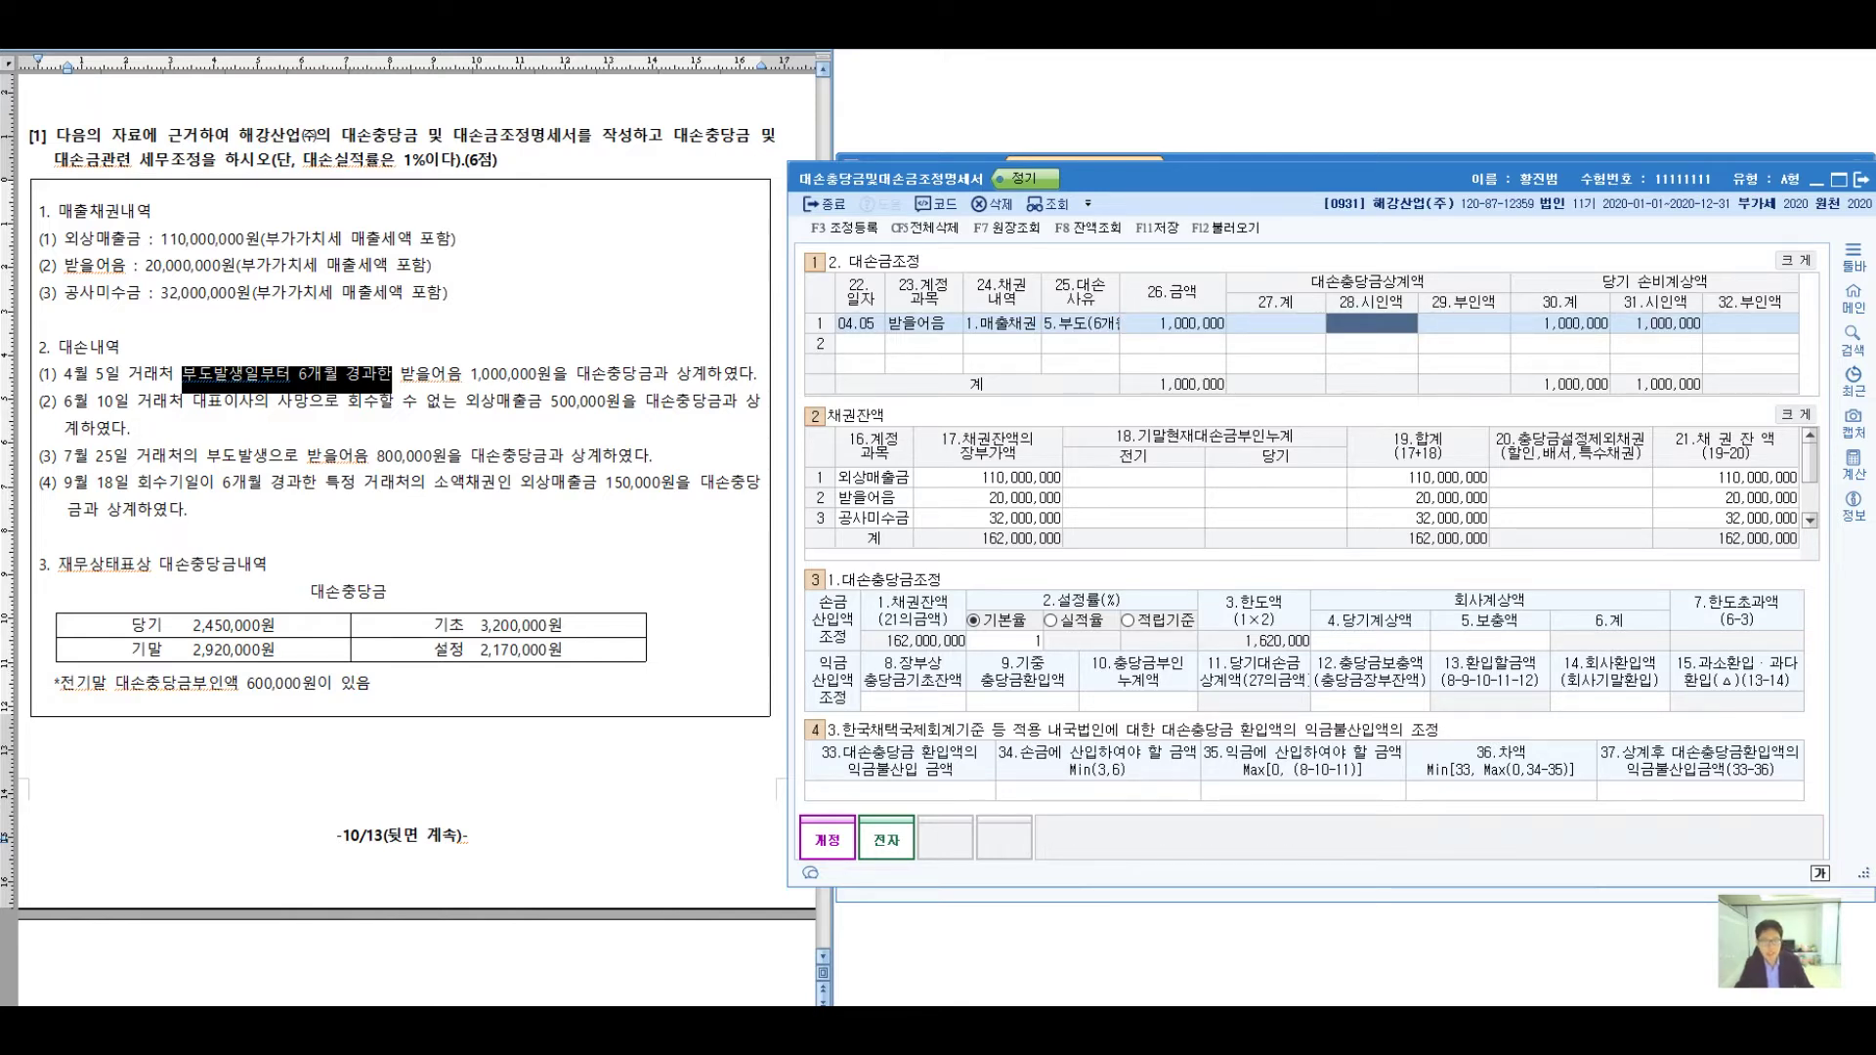
text(1000000)
key(Return)
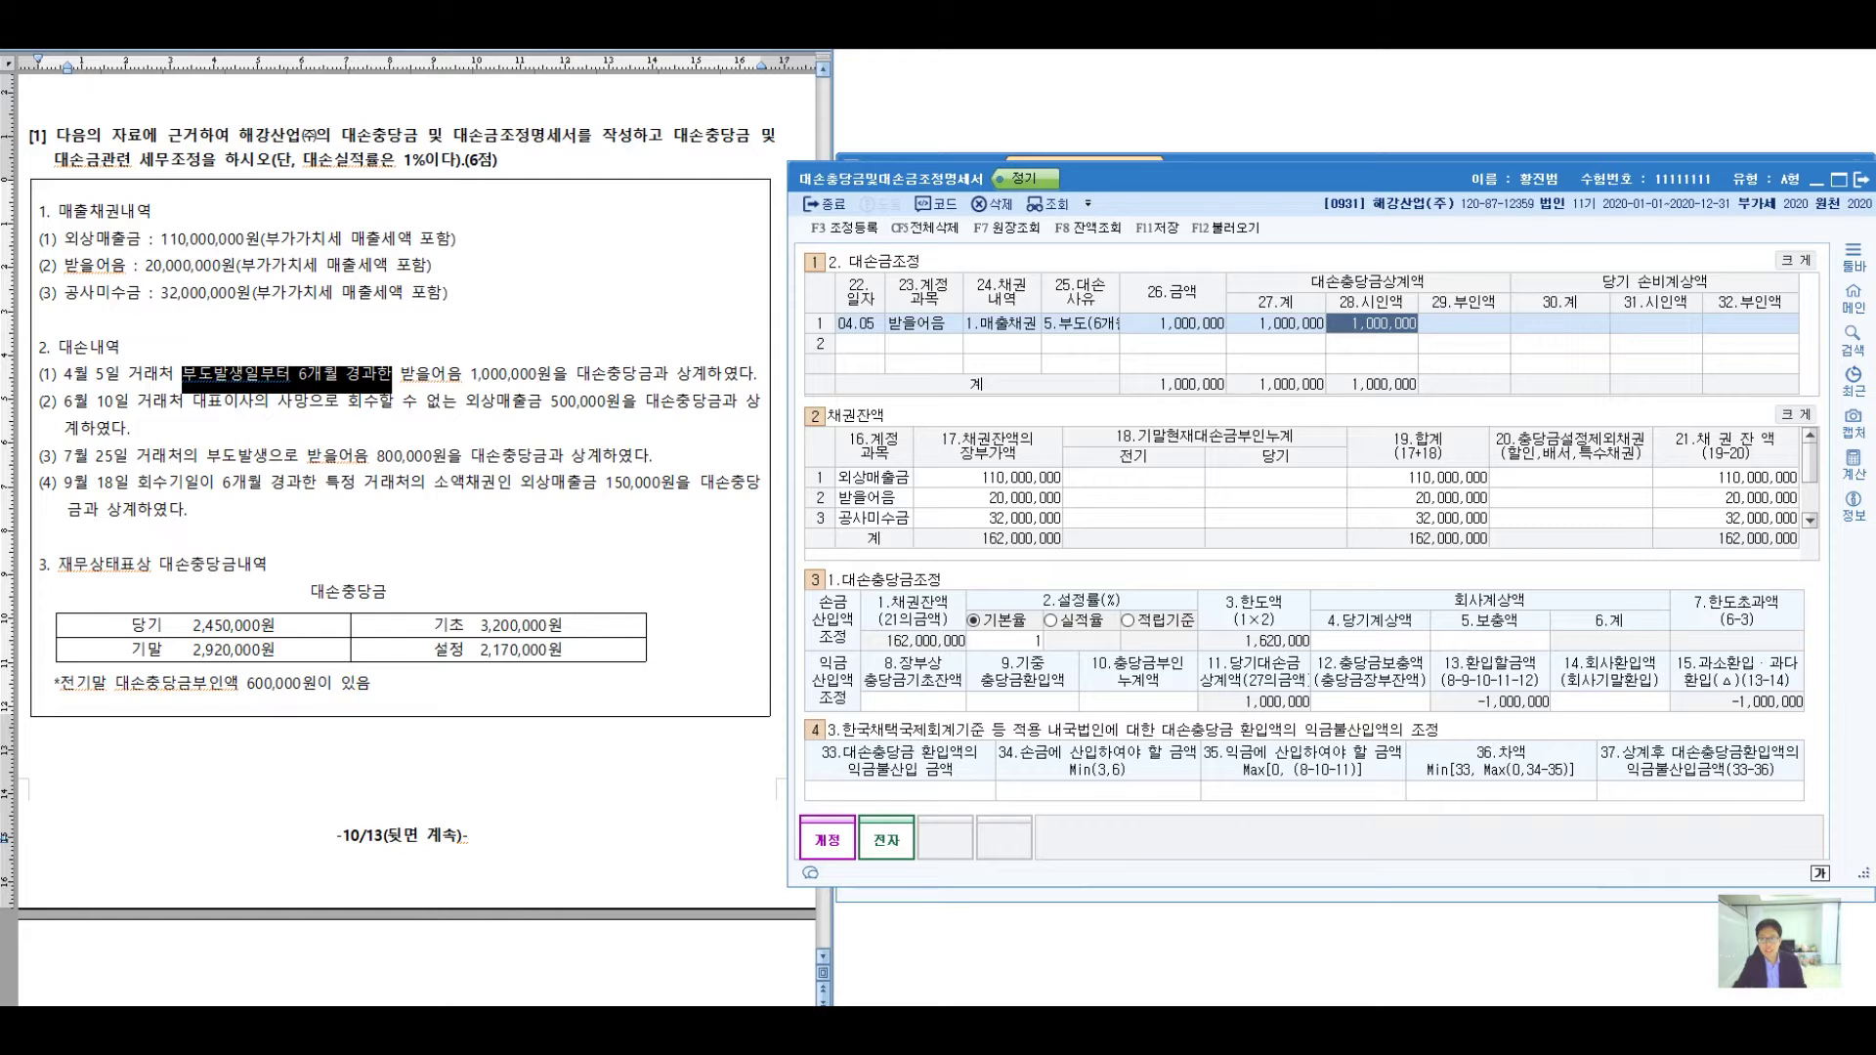
key(alt+Tab)
mouse_move(389, 350)
mouse_down()
mouse_move(390, 388)
mouse_move(569, 246)
mouse_move(598, 286)
mouse_up()
mouse_move(608, 219)
mouse_down()
mouse_move(633, 289)
mouse_move(698, 289)
mouse_move(741, 256)
mouse_move(792, 287)
mouse_move(870, 278)
mouse_move(873, 379)
mouse_up()
mouse_move(950, 257)
mouse_down()
mouse_move(1079, 192)
mouse_move(1098, 205)
mouse_up()
click(1124, 198)
mouse_move(1141, 198)
mouse_down()
mouse_move(1308, 194)
mouse_move(1260, 186)
mouse_up()
mouse_move(1114, 237)
mouse_down()
mouse_move(1114, 340)
mouse_move(1096, 330)
mouse_up()
mouse_move(989, 396)
mouse_down()
mouse_move(983, 508)
mouse_move(1172, 450)
mouse_up()
drag(933, 518, 1239, 506)
mouse_move(1258, 262)
mouse_down()
mouse_move(1341, 373)
mouse_move(1353, 354)
mouse_up()
click(1416, 496)
mouse_move(1395, 442)
mouse_down()
mouse_move(1396, 501)
mouse_move(1546, 473)
mouse_up()
drag(1351, 528, 1642, 516)
mouse_move(1443, 549)
mouse_down()
mouse_move(1413, 614)
mouse_move(1505, 621)
mouse_up()
mouse_move(1526, 555)
mouse_down()
mouse_move(1501, 592)
mouse_move(1536, 626)
mouse_up()
drag(1545, 582, 1575, 624)
drag(1607, 575, 1634, 614)
drag(1647, 586, 1704, 575)
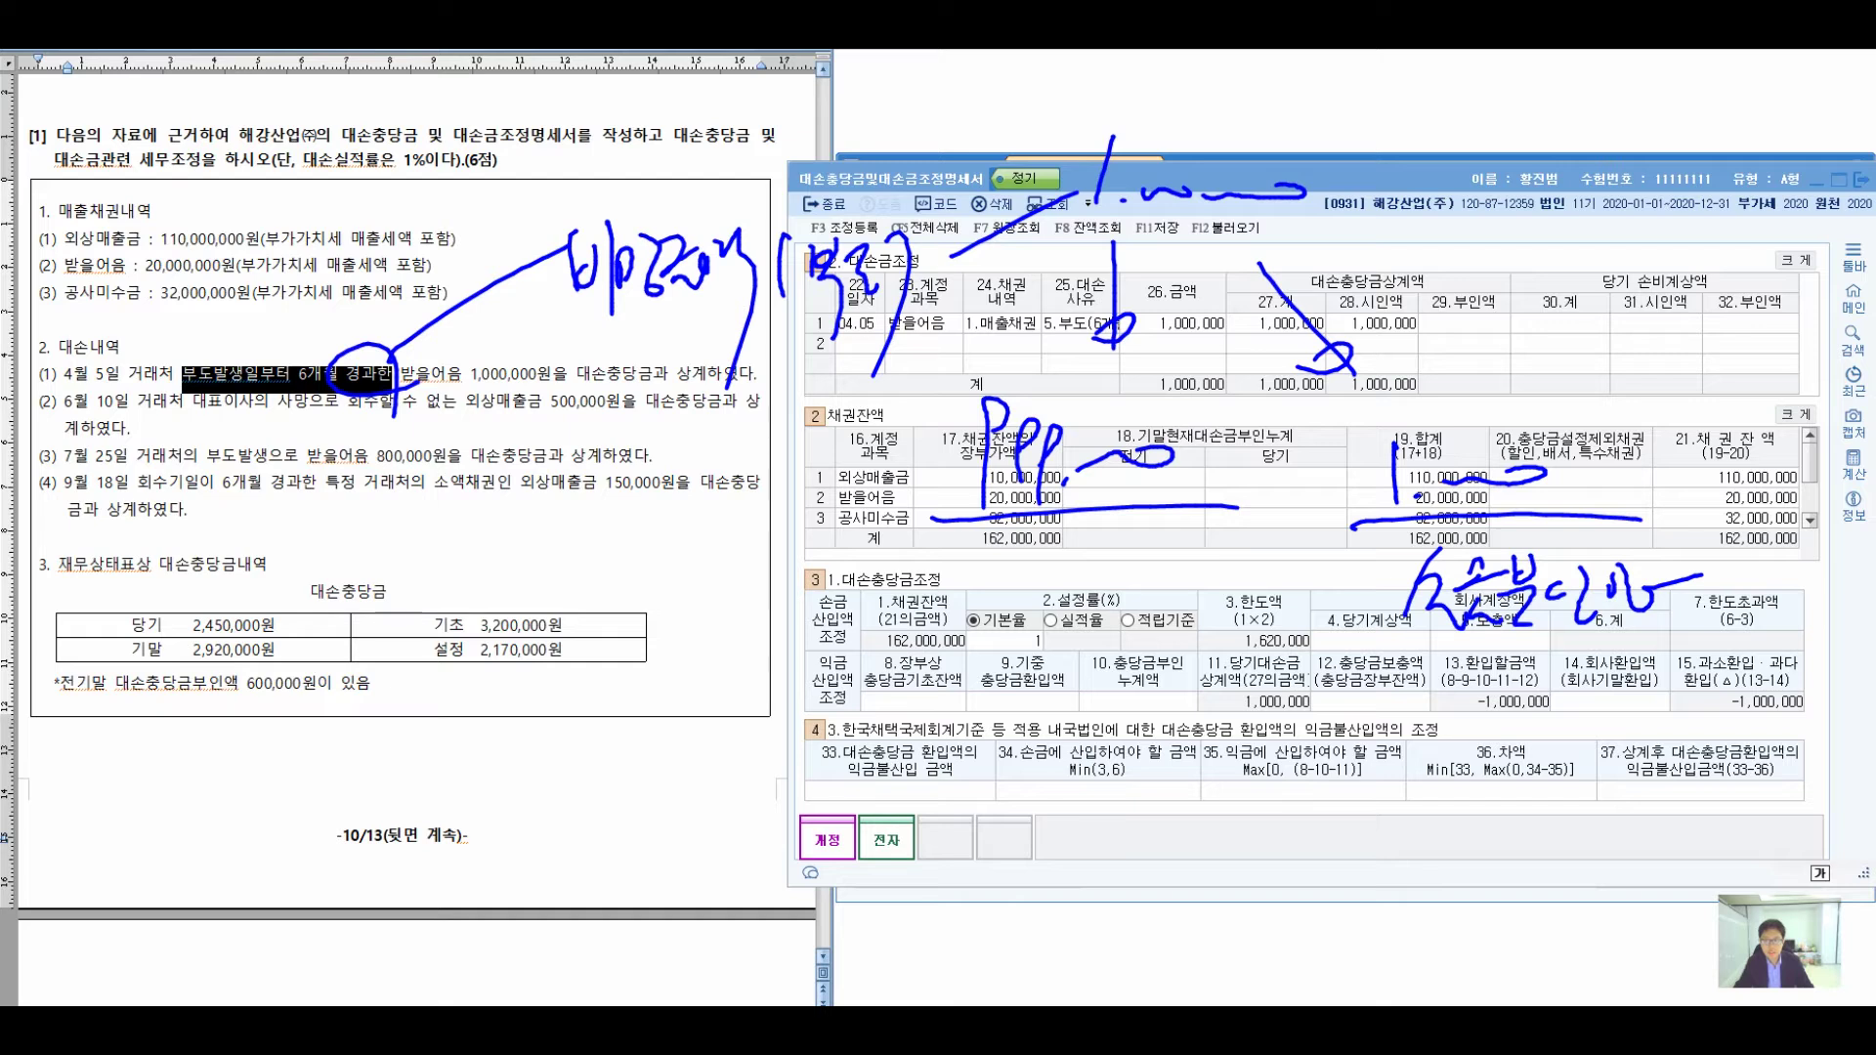
key(Escape)
- Split the 04.05 row's 대손충당금상계액 into a 시인액 of 999,000 and a 부인액 of 1,000
click(1373, 324)
text(999,000)
key(Return)
text(1000)
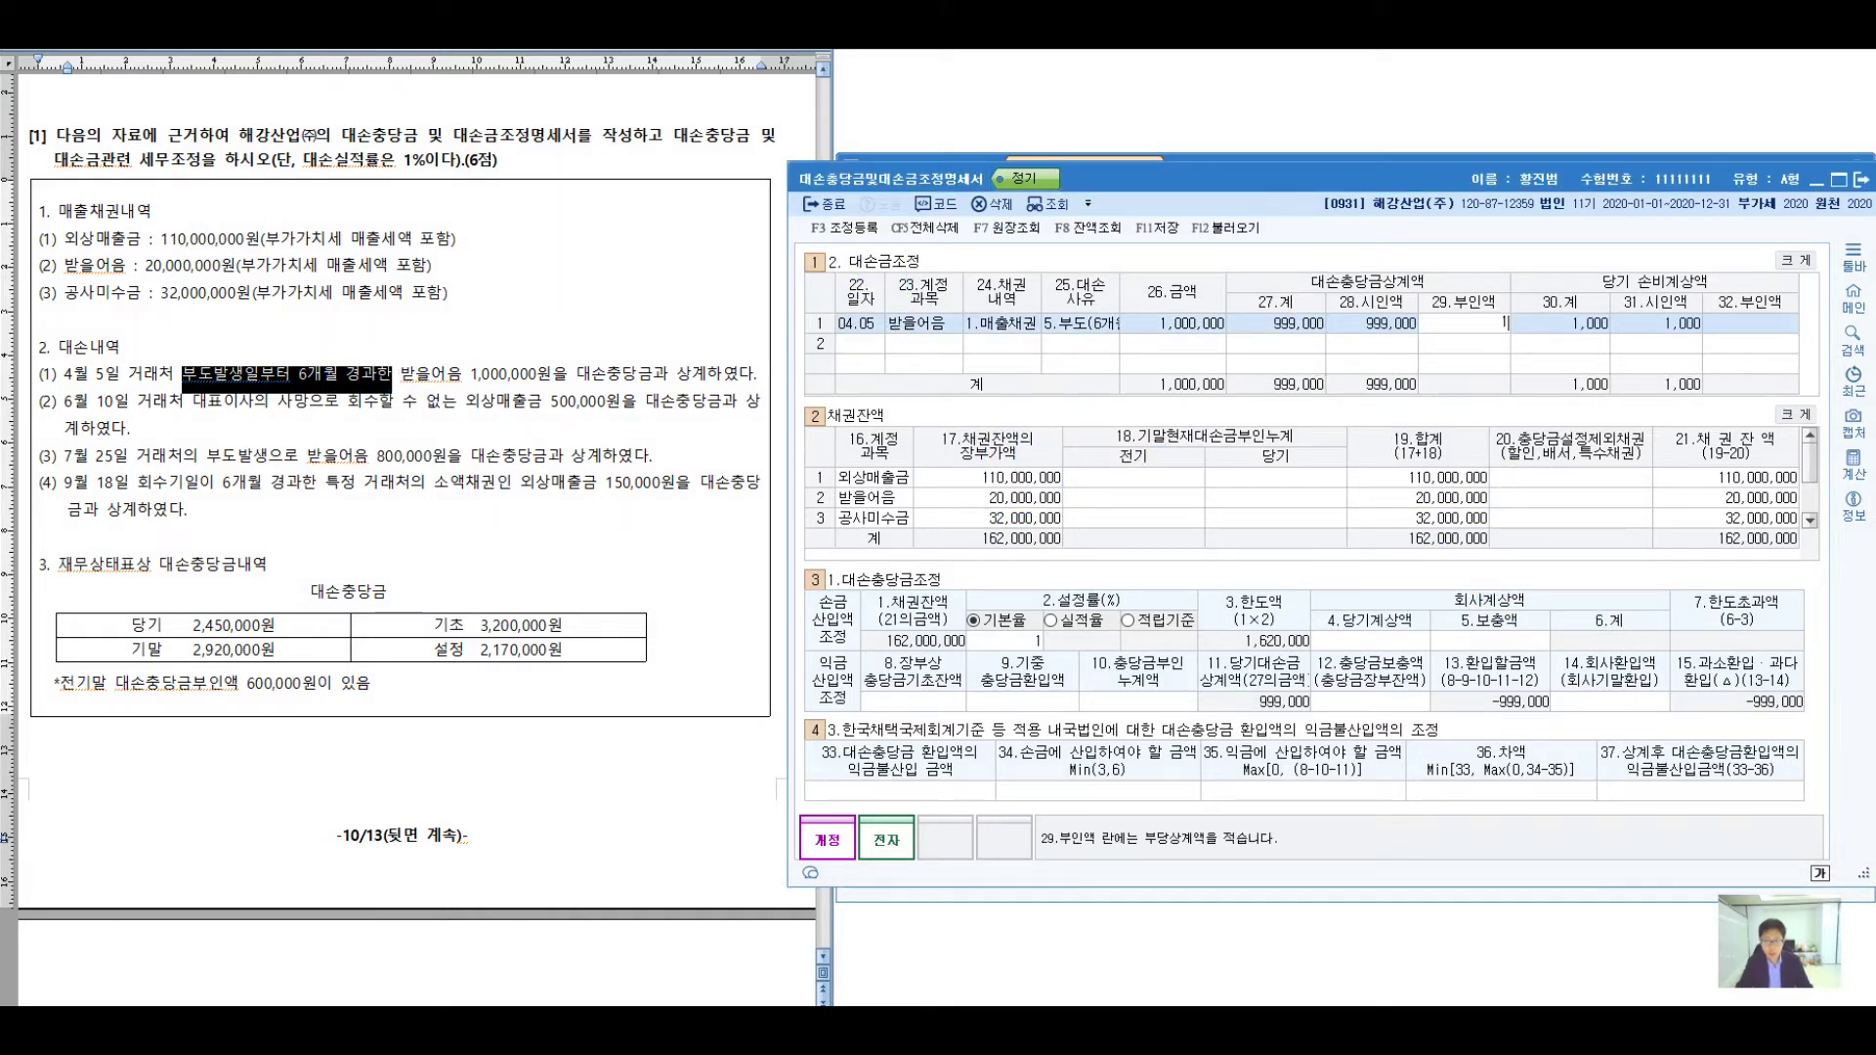
key(Return)
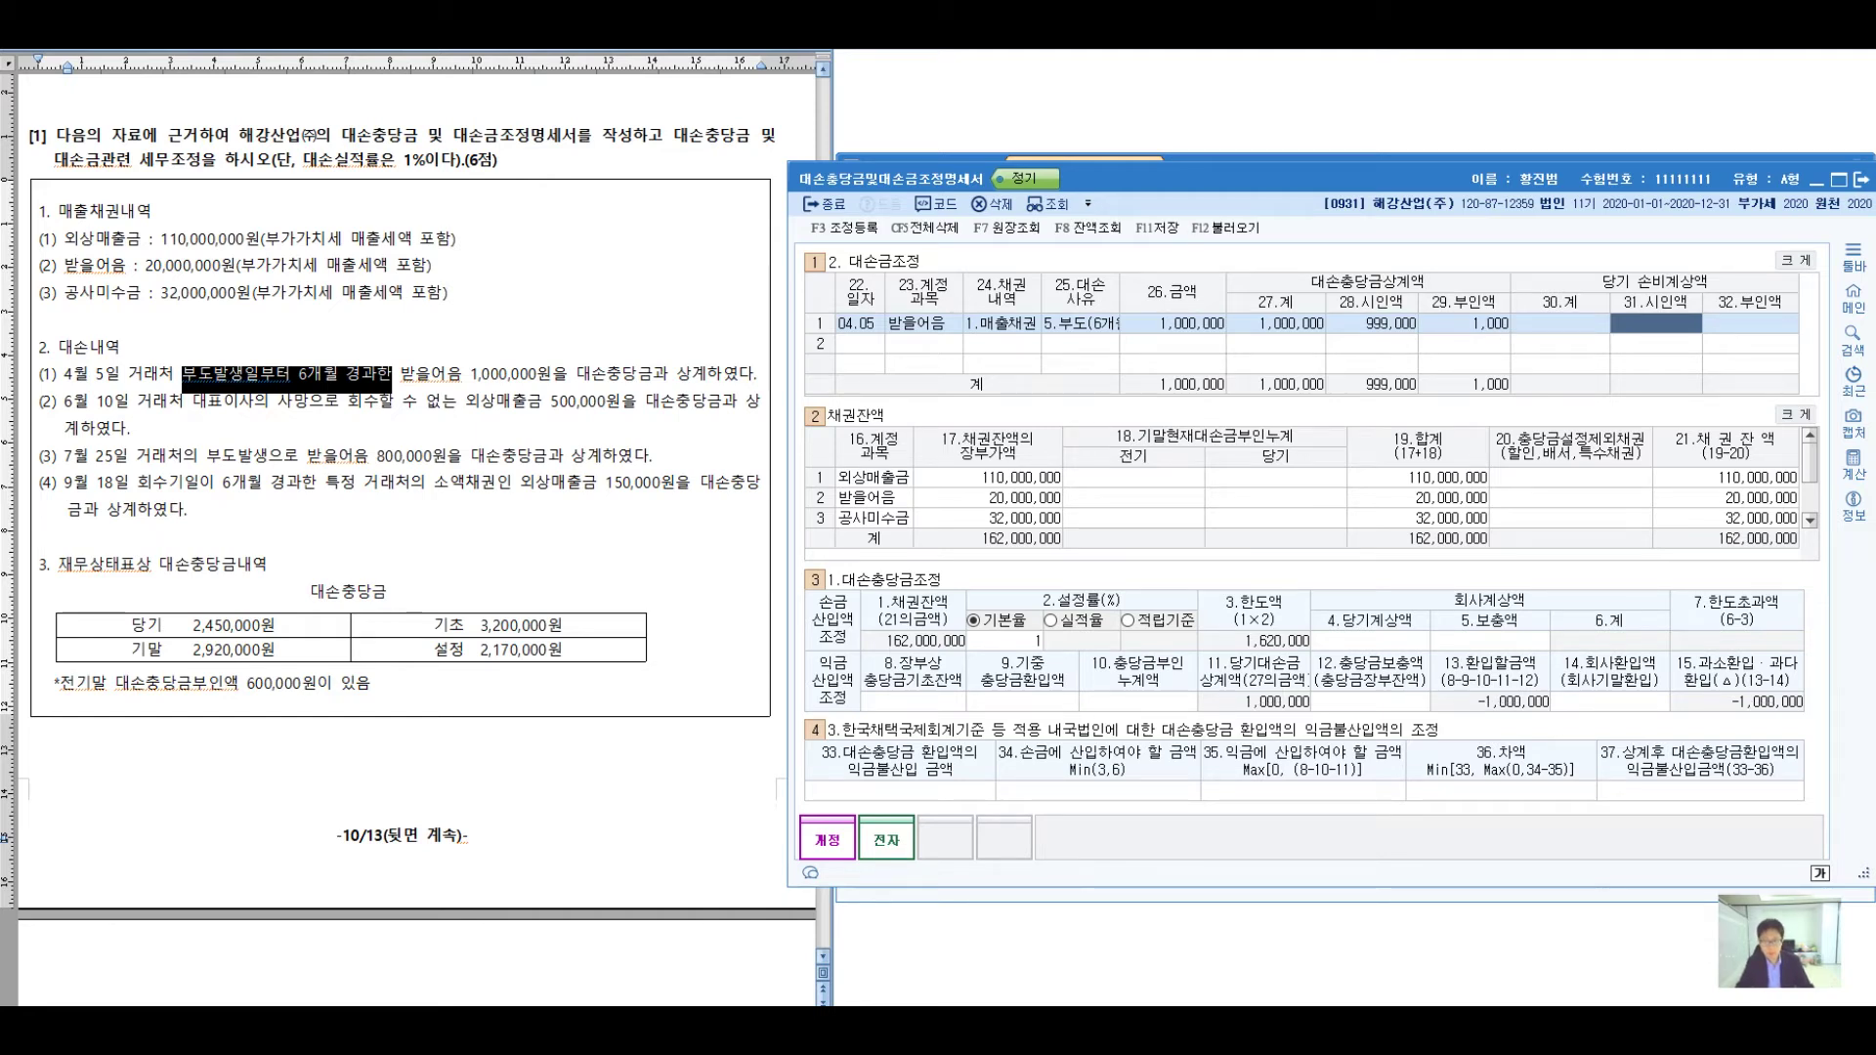
key(Return)
key(Return)
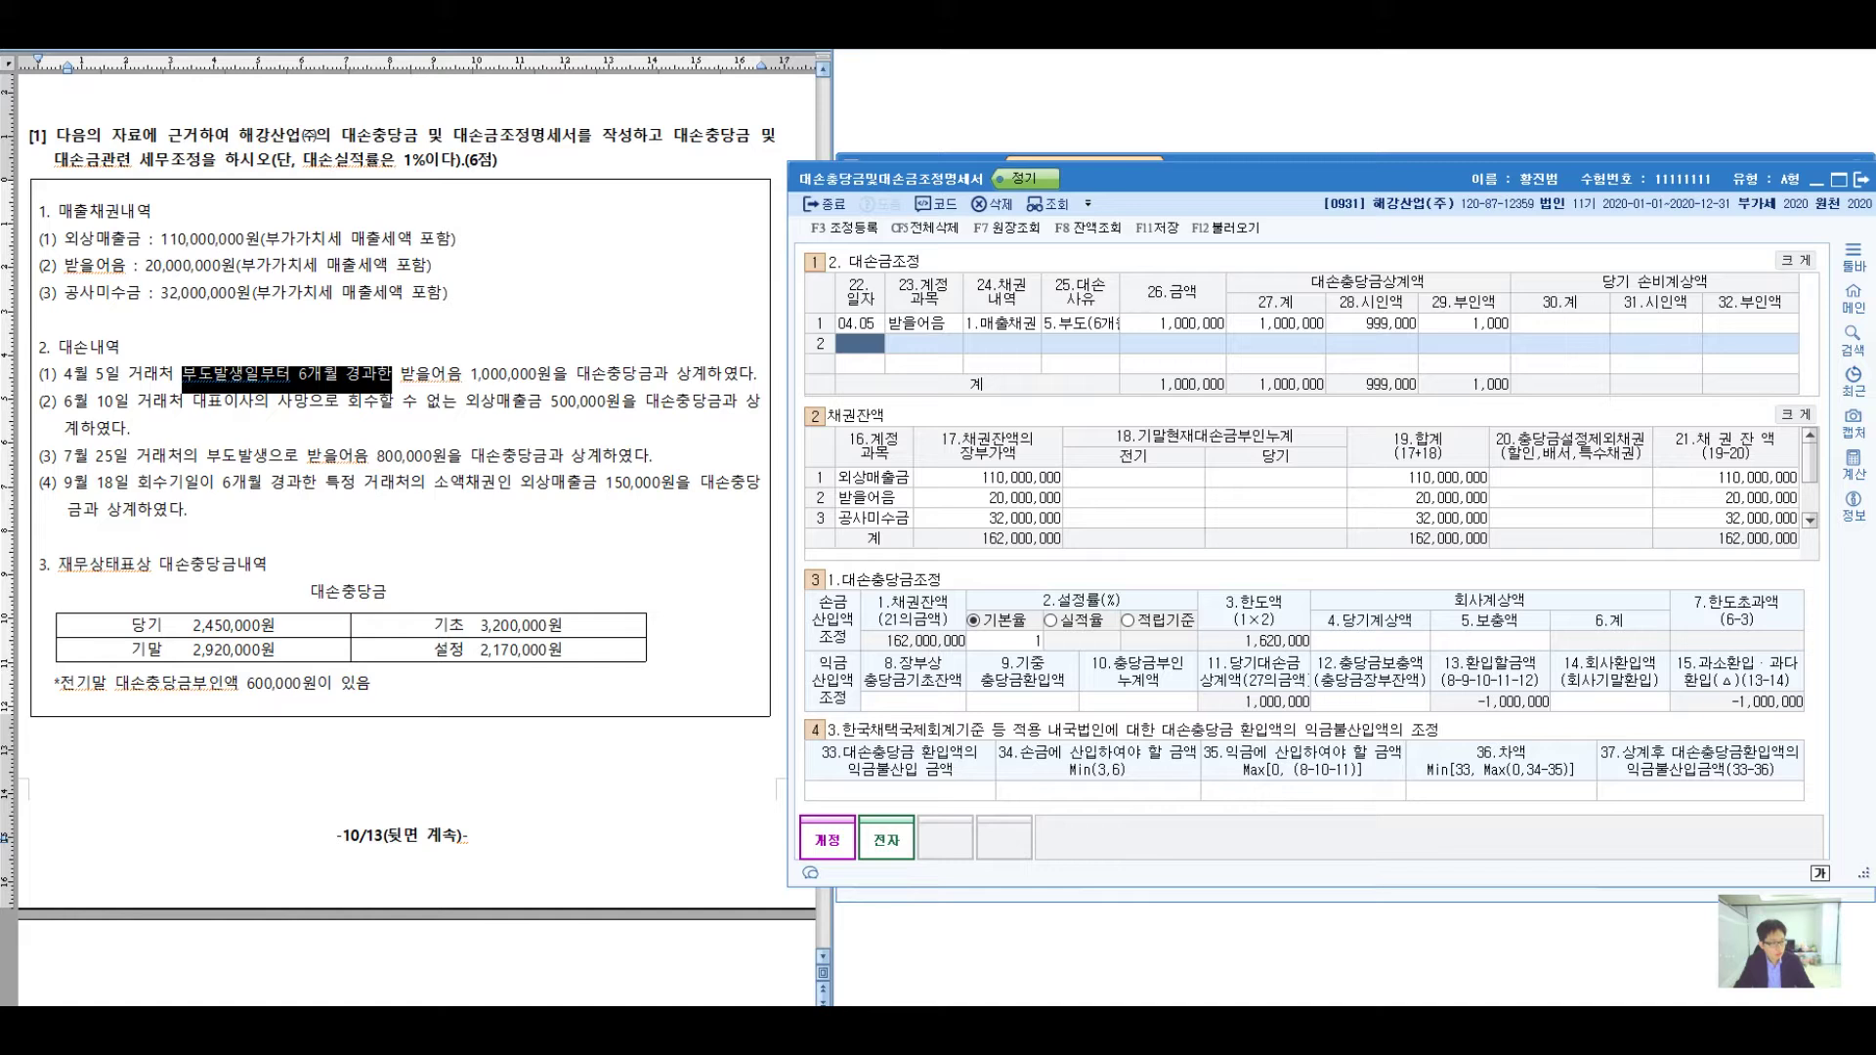
- Add a second 대손금조정 row dated 06.10 for 외상매출금 (108), with 채권내역 1.매출채권 and reason 3.사망,실종
click(186, 400)
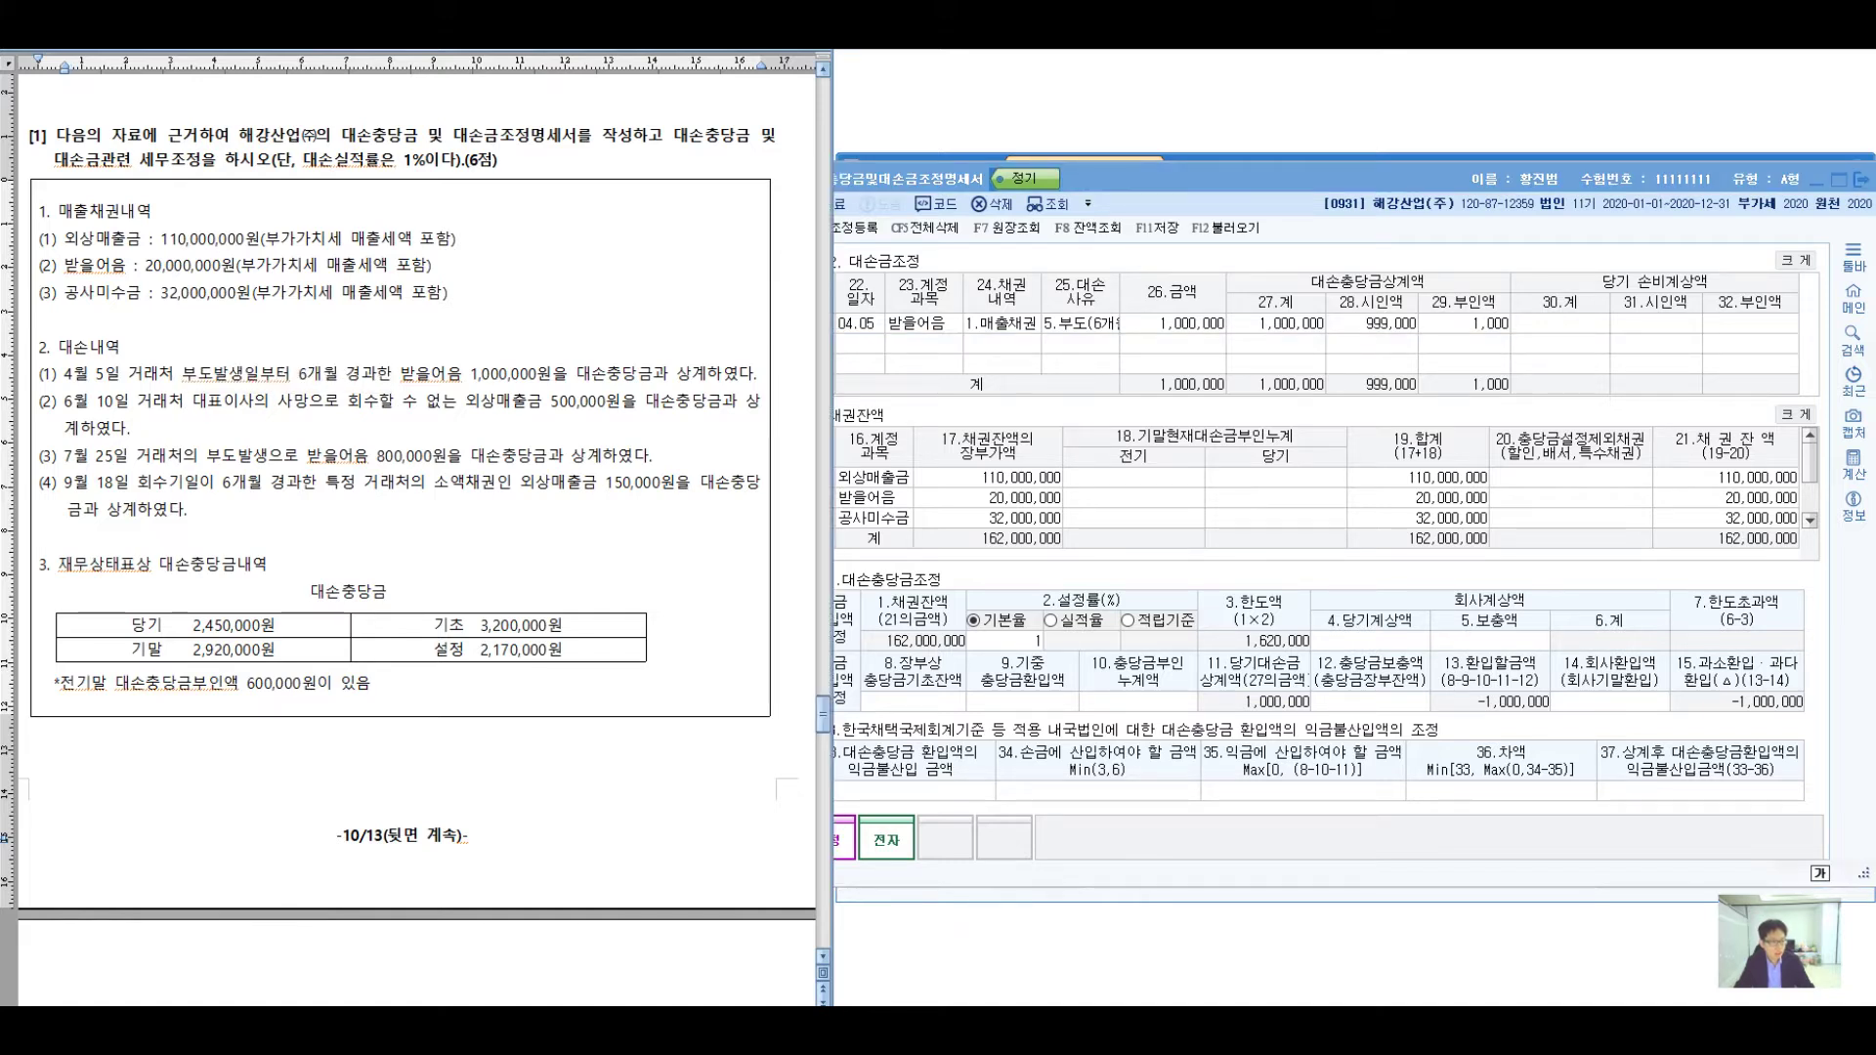
drag(137, 401, 309, 400)
click(860, 344)
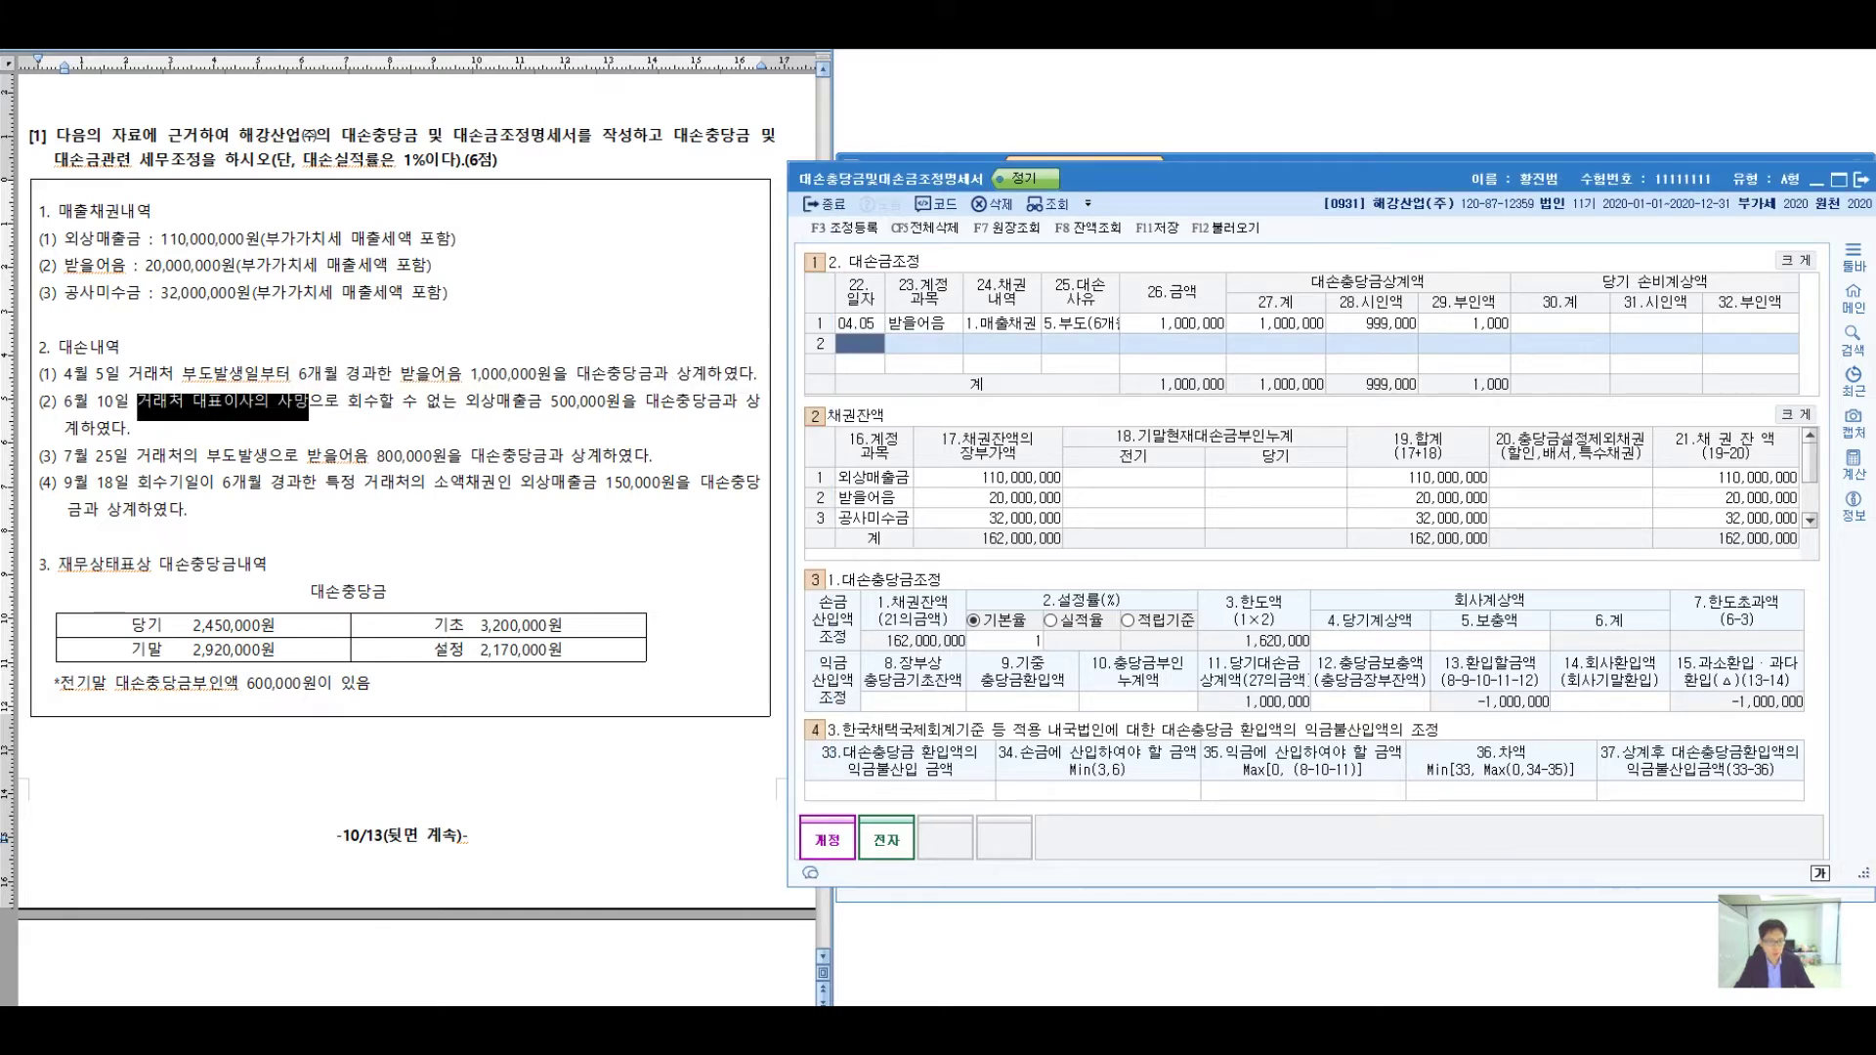
text(0610)
key(Return)
text(108)
key(Return)
key(Return)
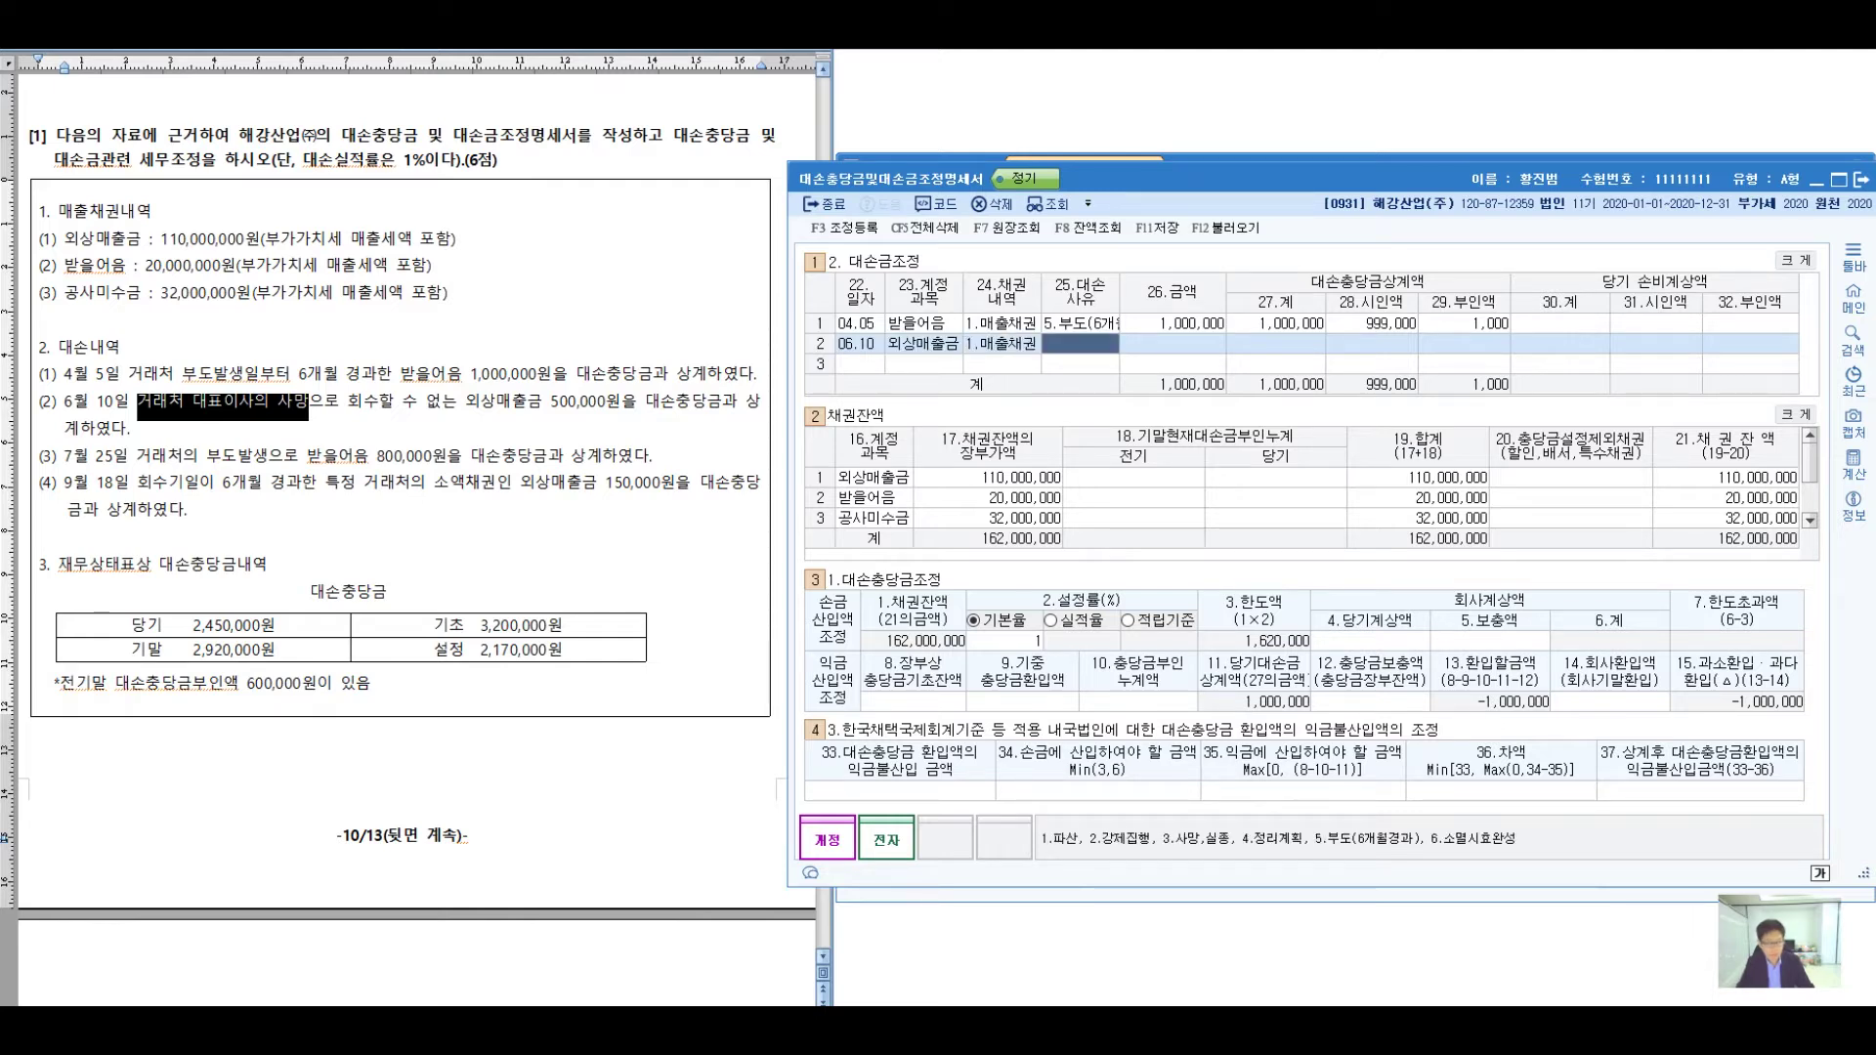
text(3)
key(Return)
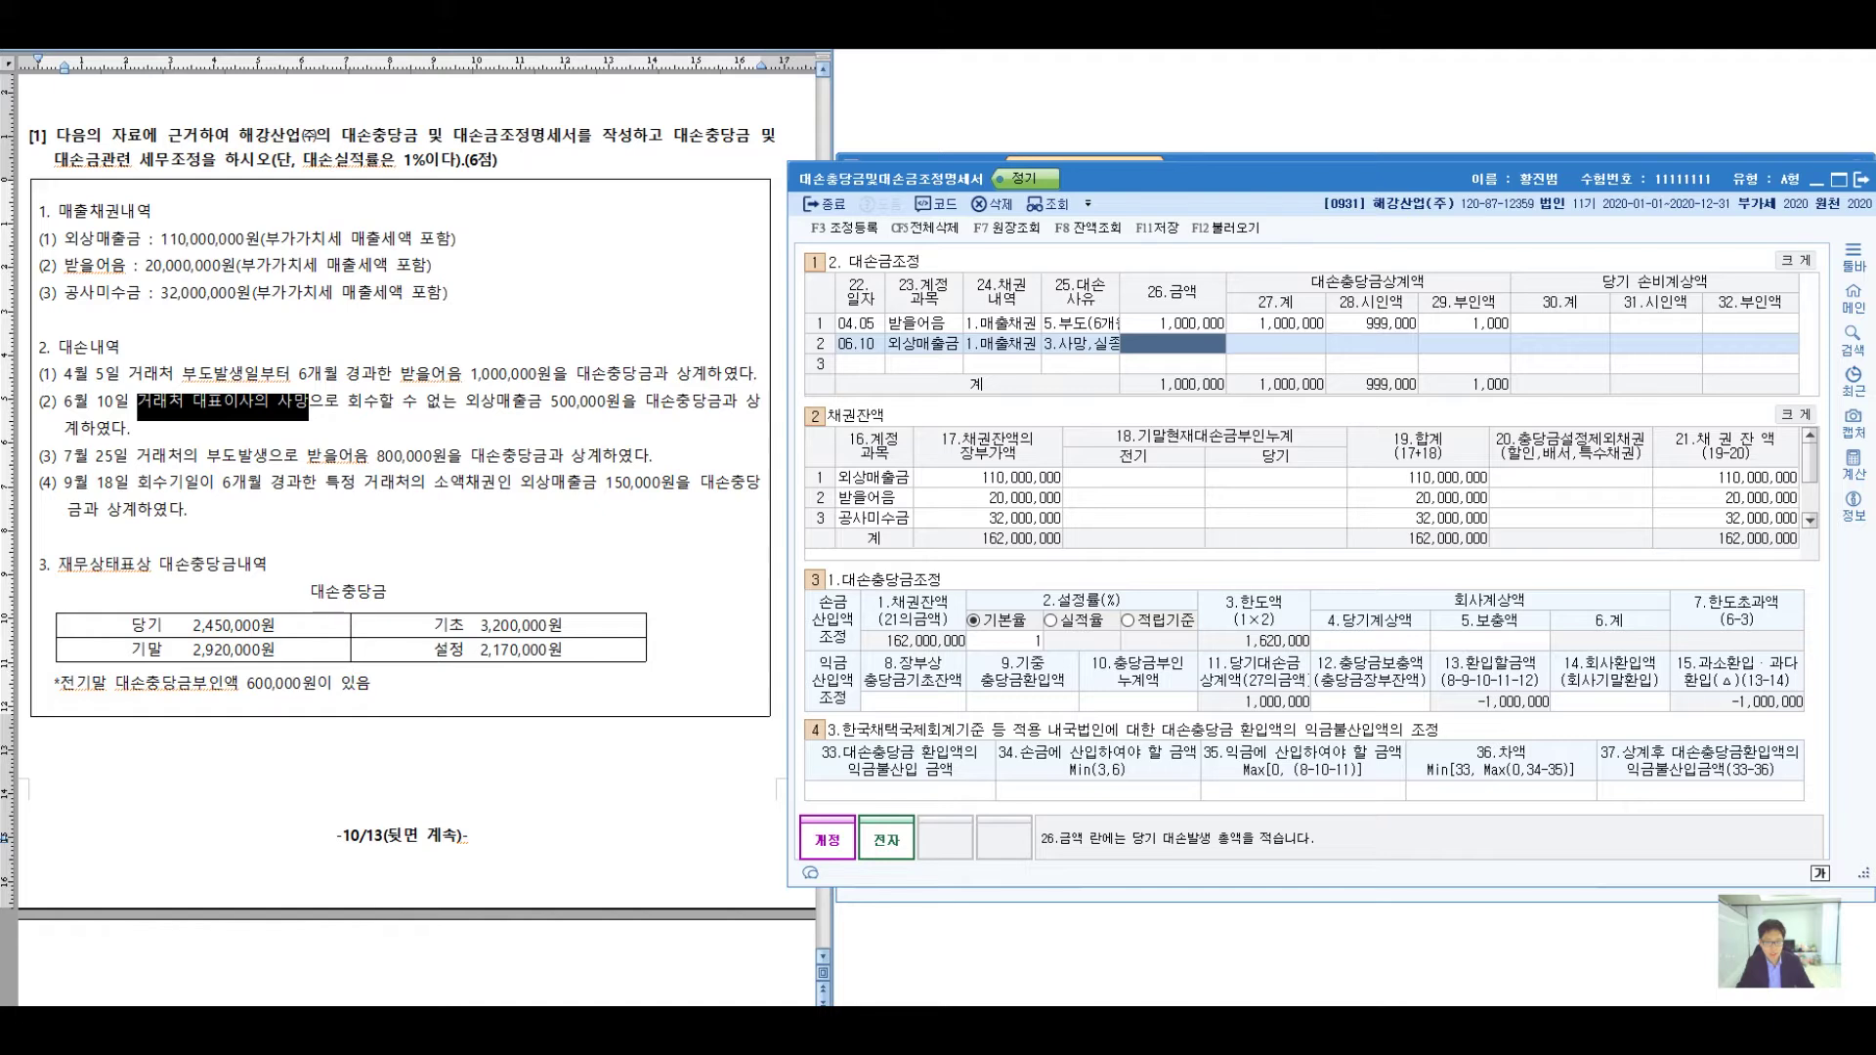
- Set the 06.10 row's amount to 500,000 and its 대손충당금상계액 시인액 to 500,000
text(5000000)
key(Return)
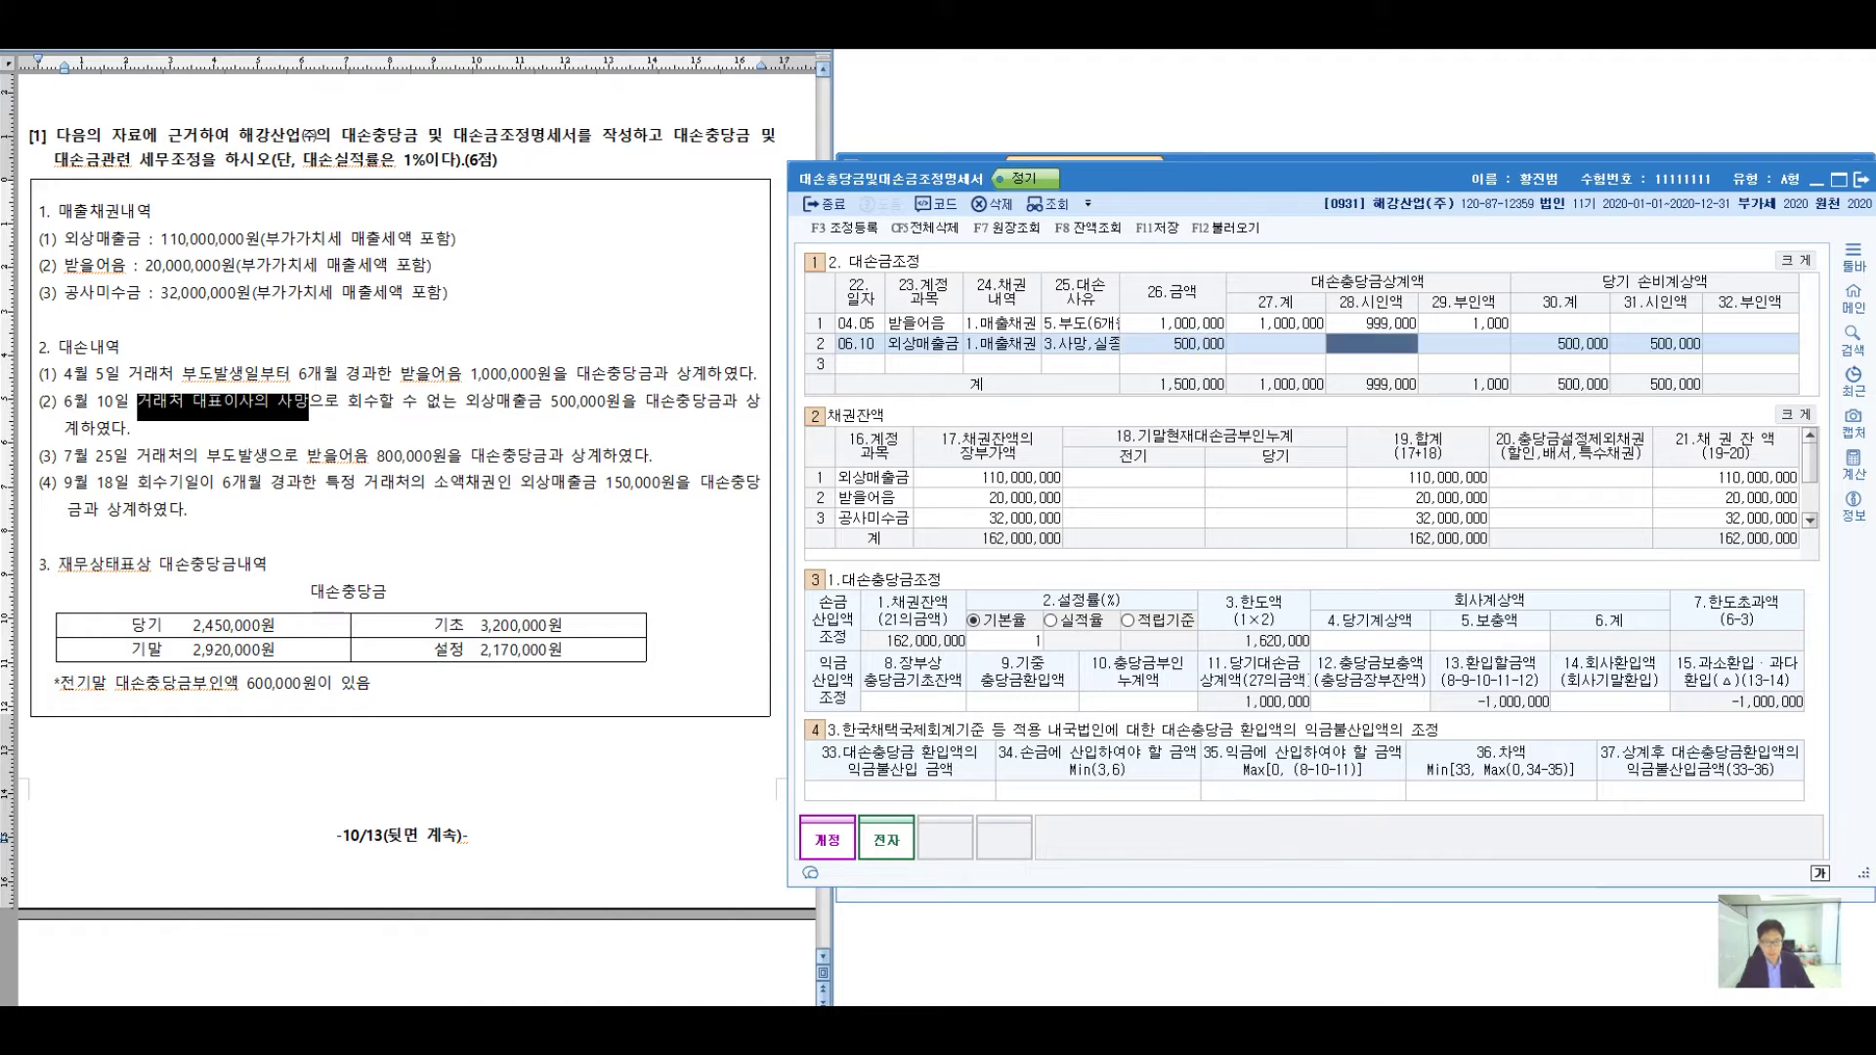
text(500000)
key(Return)
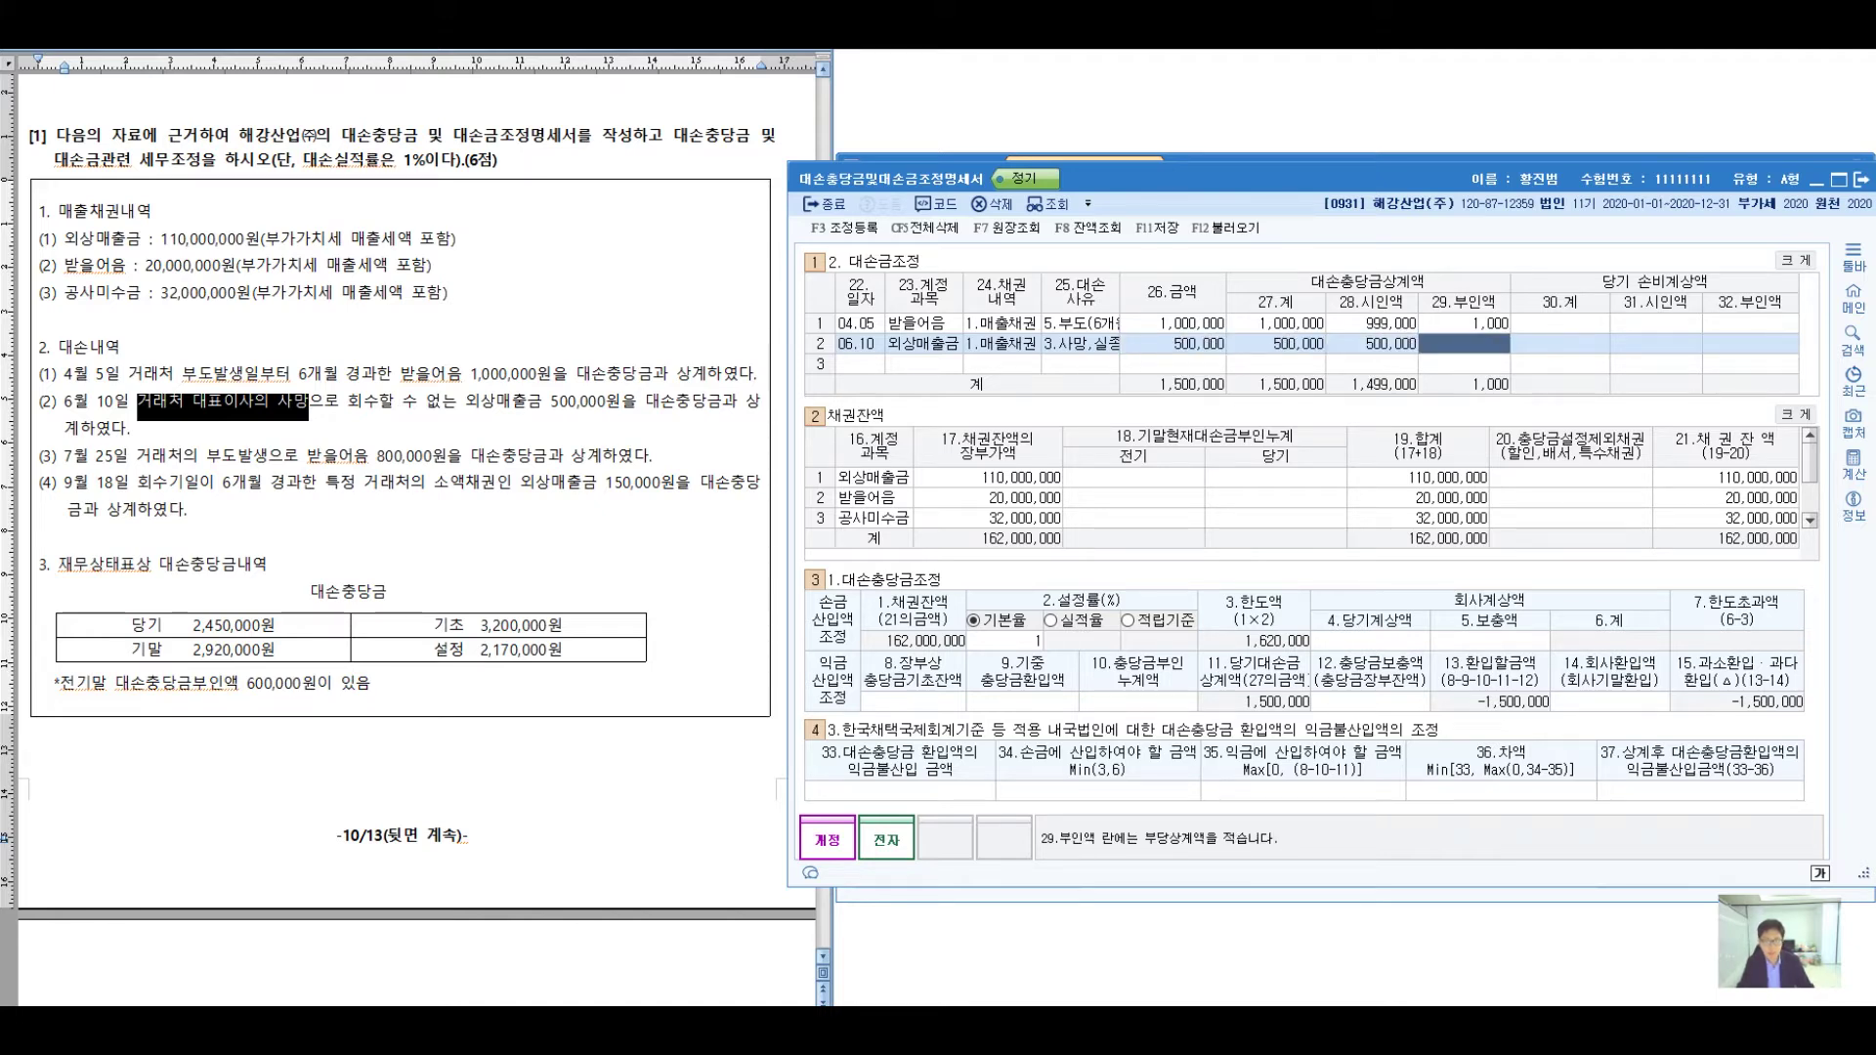
key(Return)
key(Return)
key(Return)
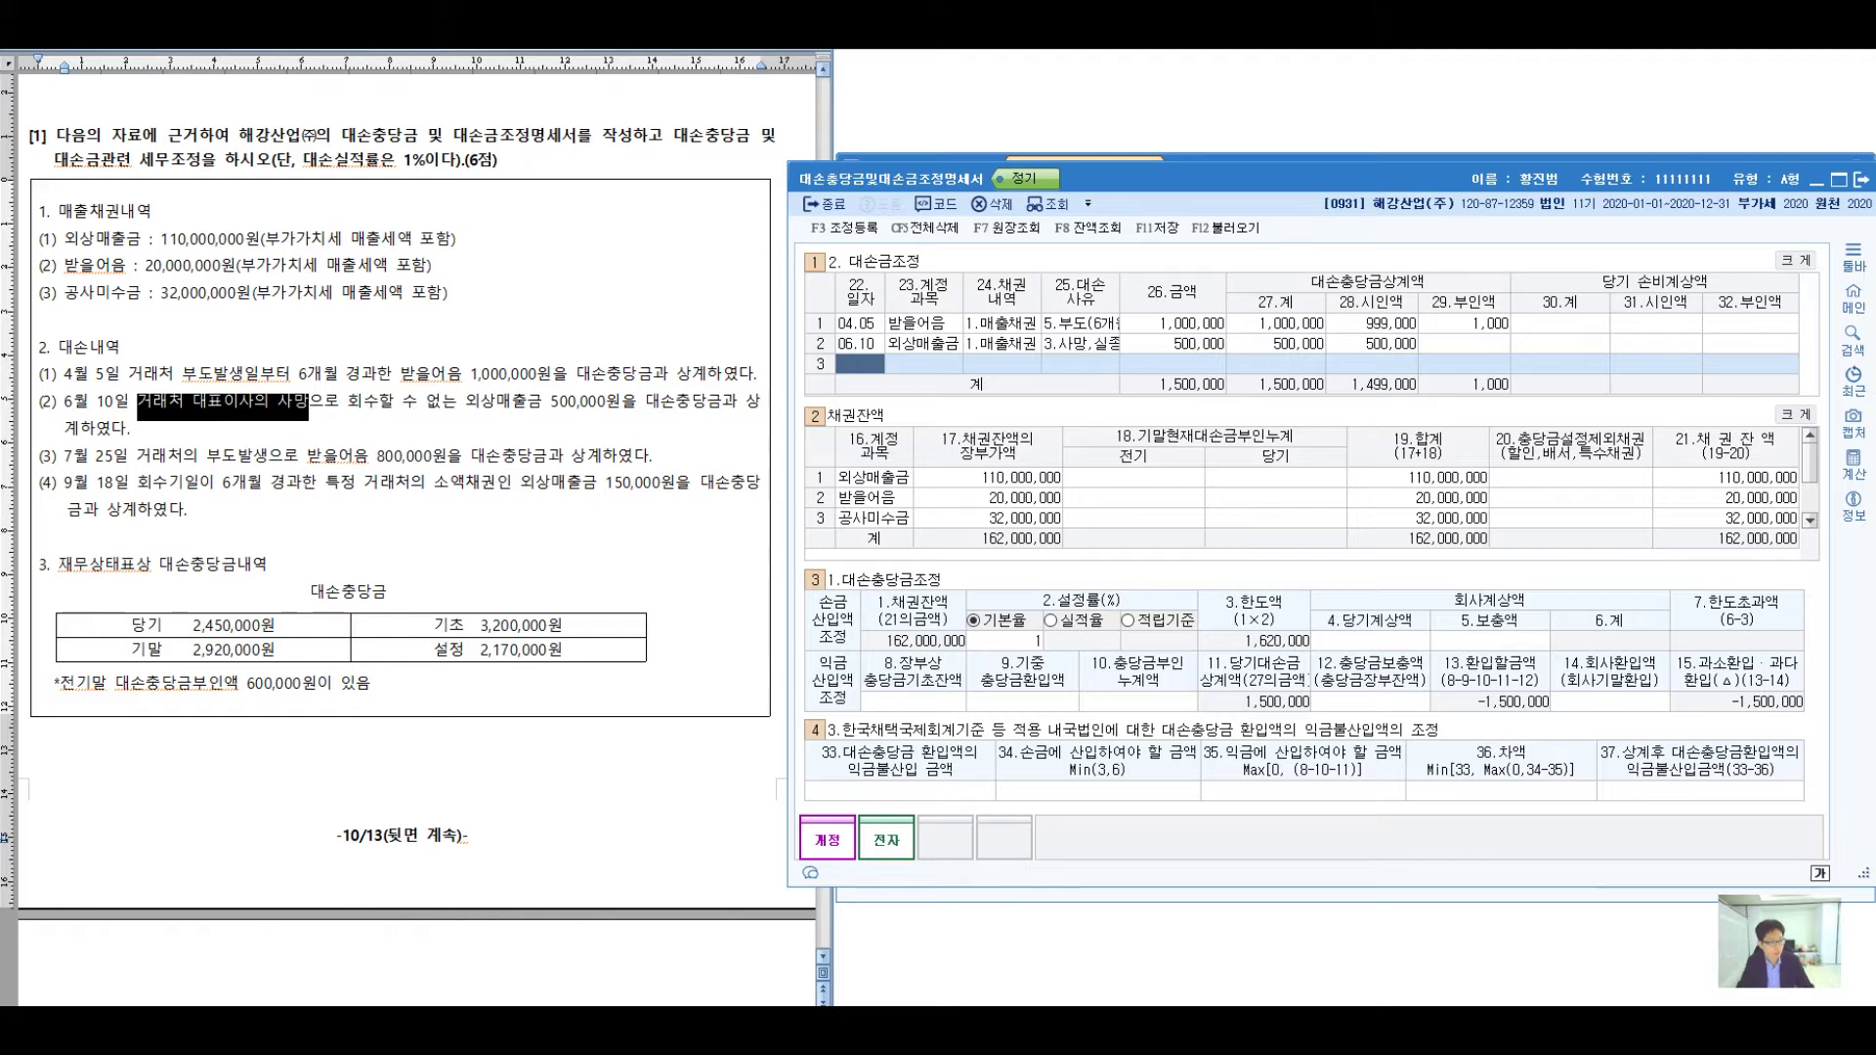
- Start the third 대손금조정 row with the date 07.25
text(087)
key(BackSpace)
text(7.25)
key(Return)
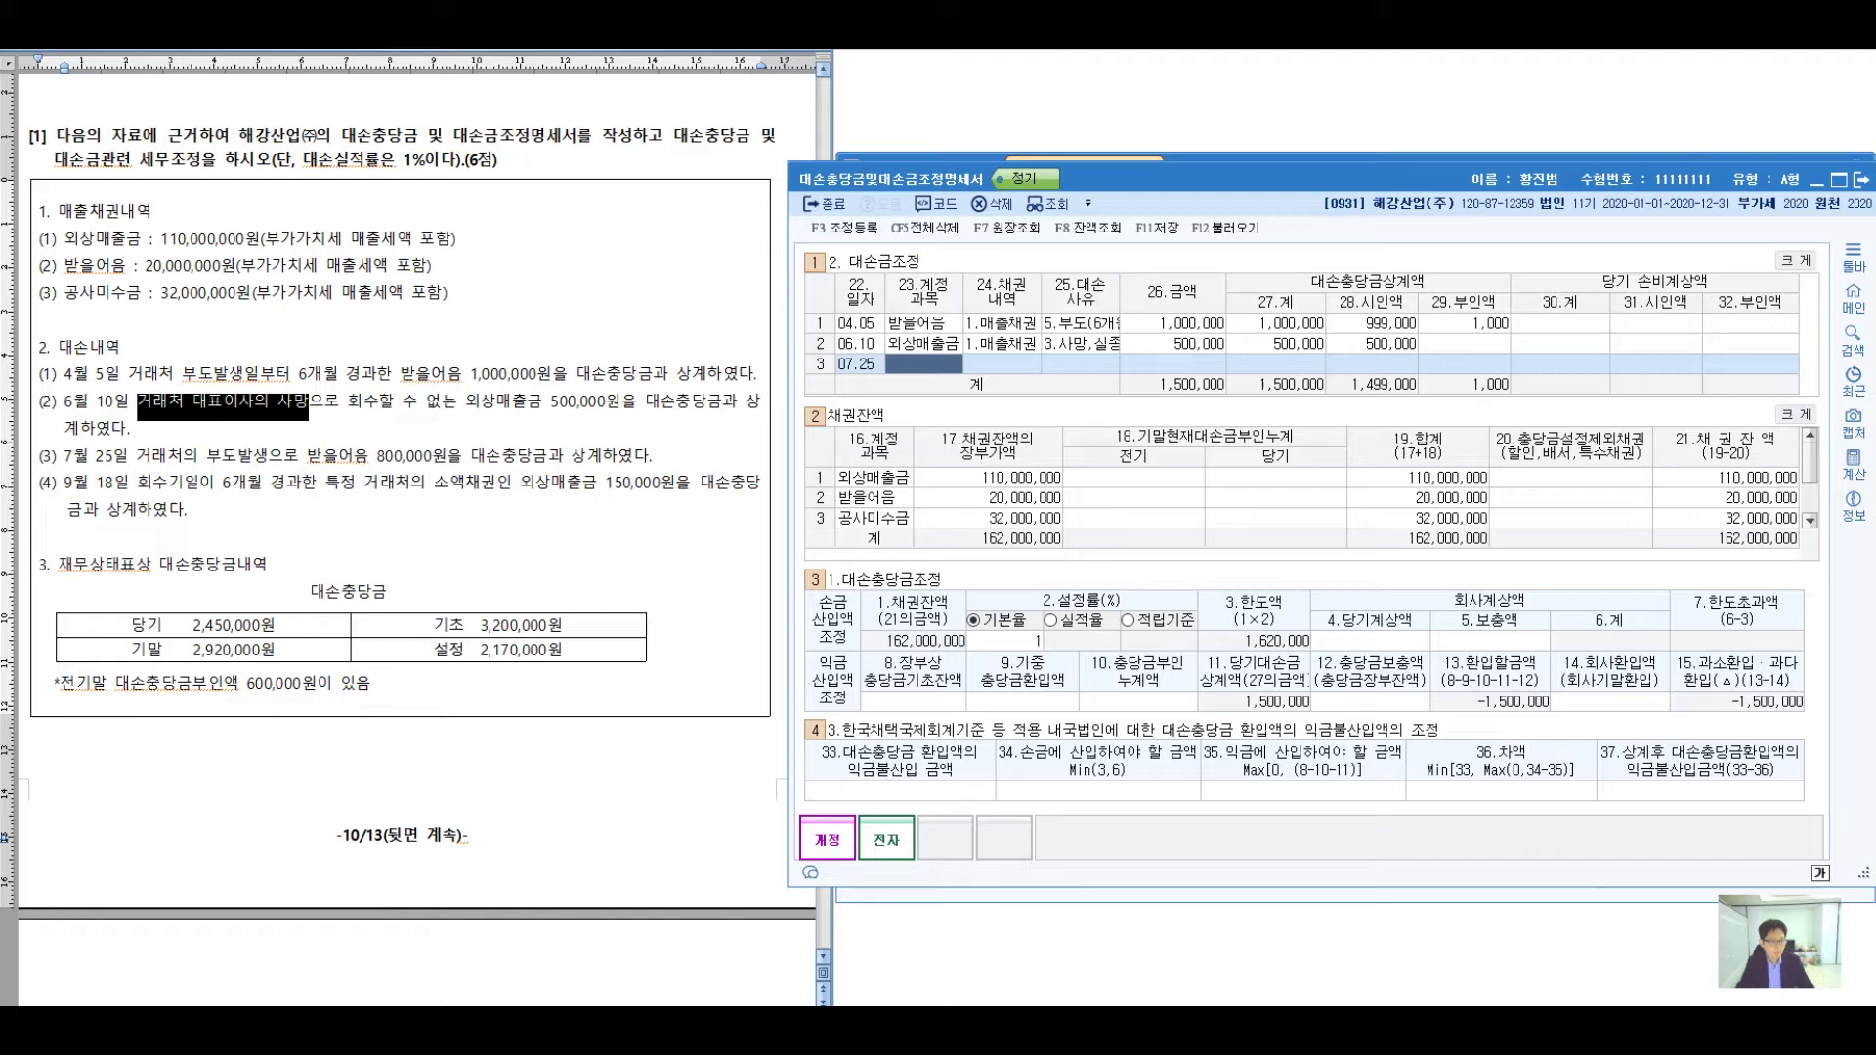
drag(309, 456, 652, 456)
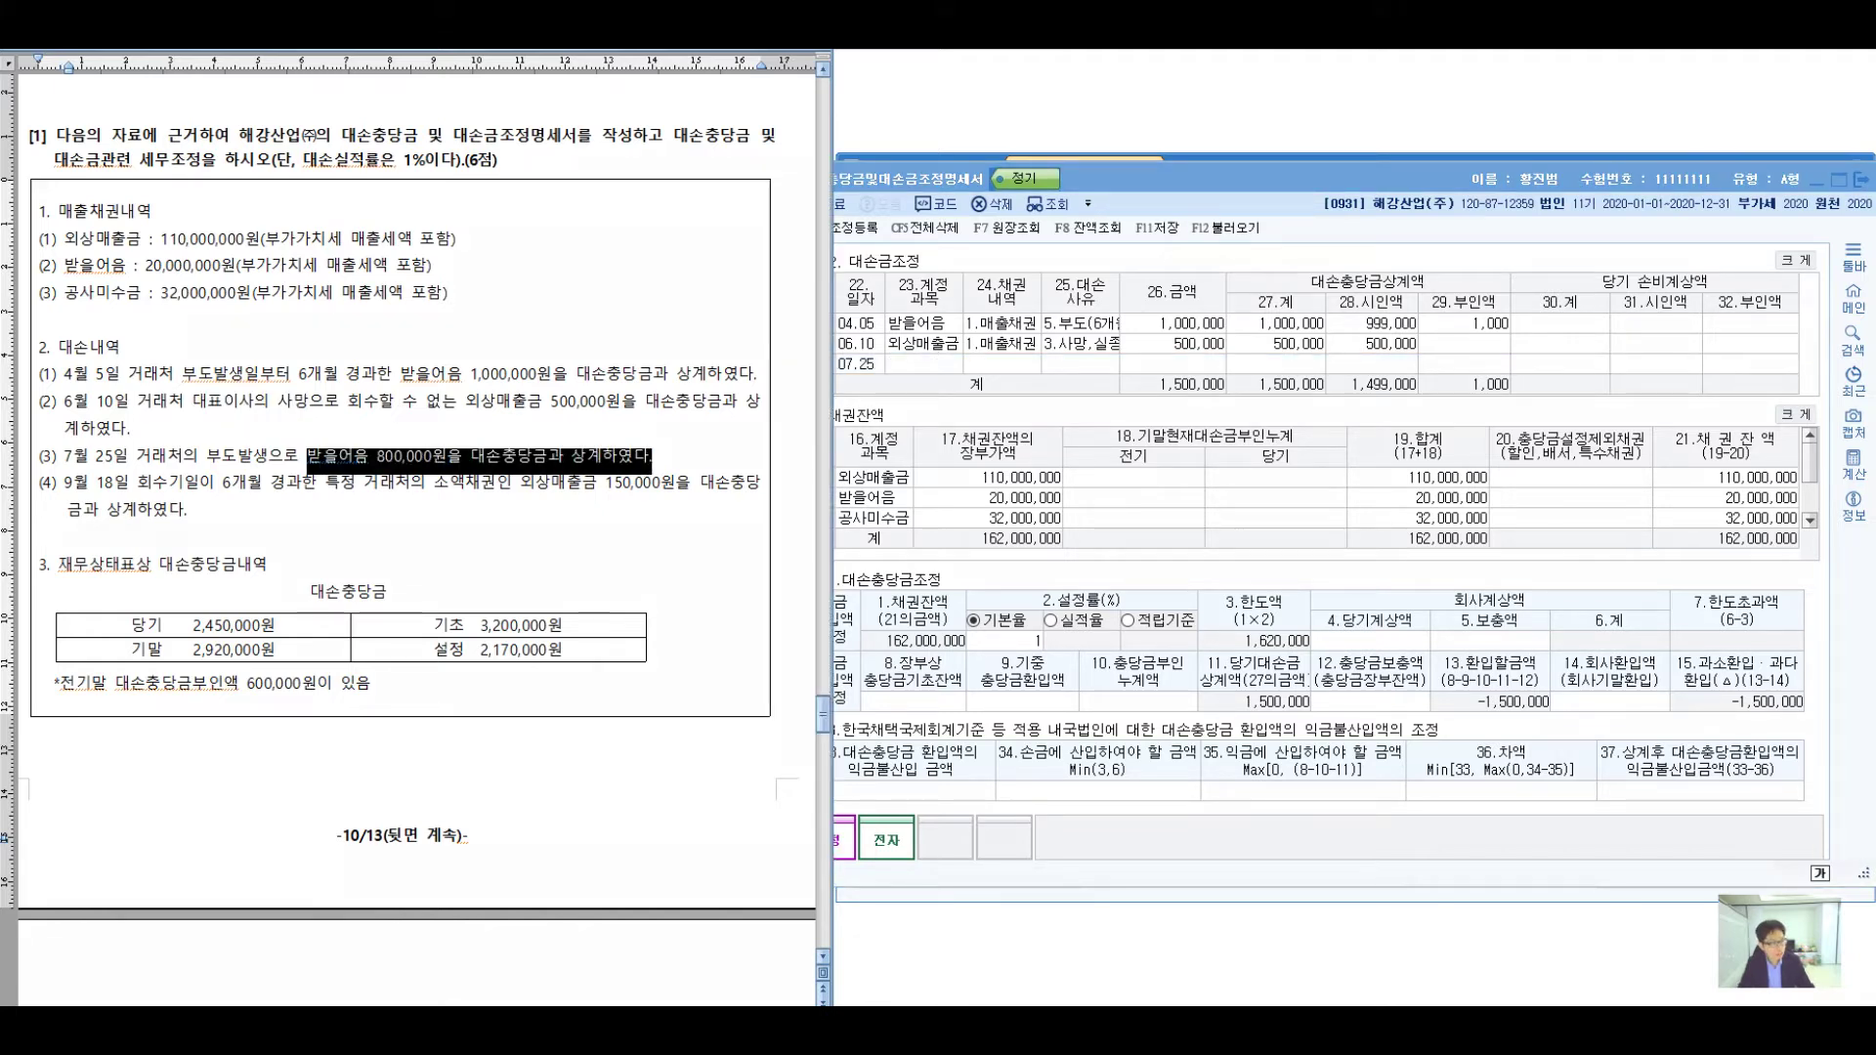
drag(94, 415, 248, 319)
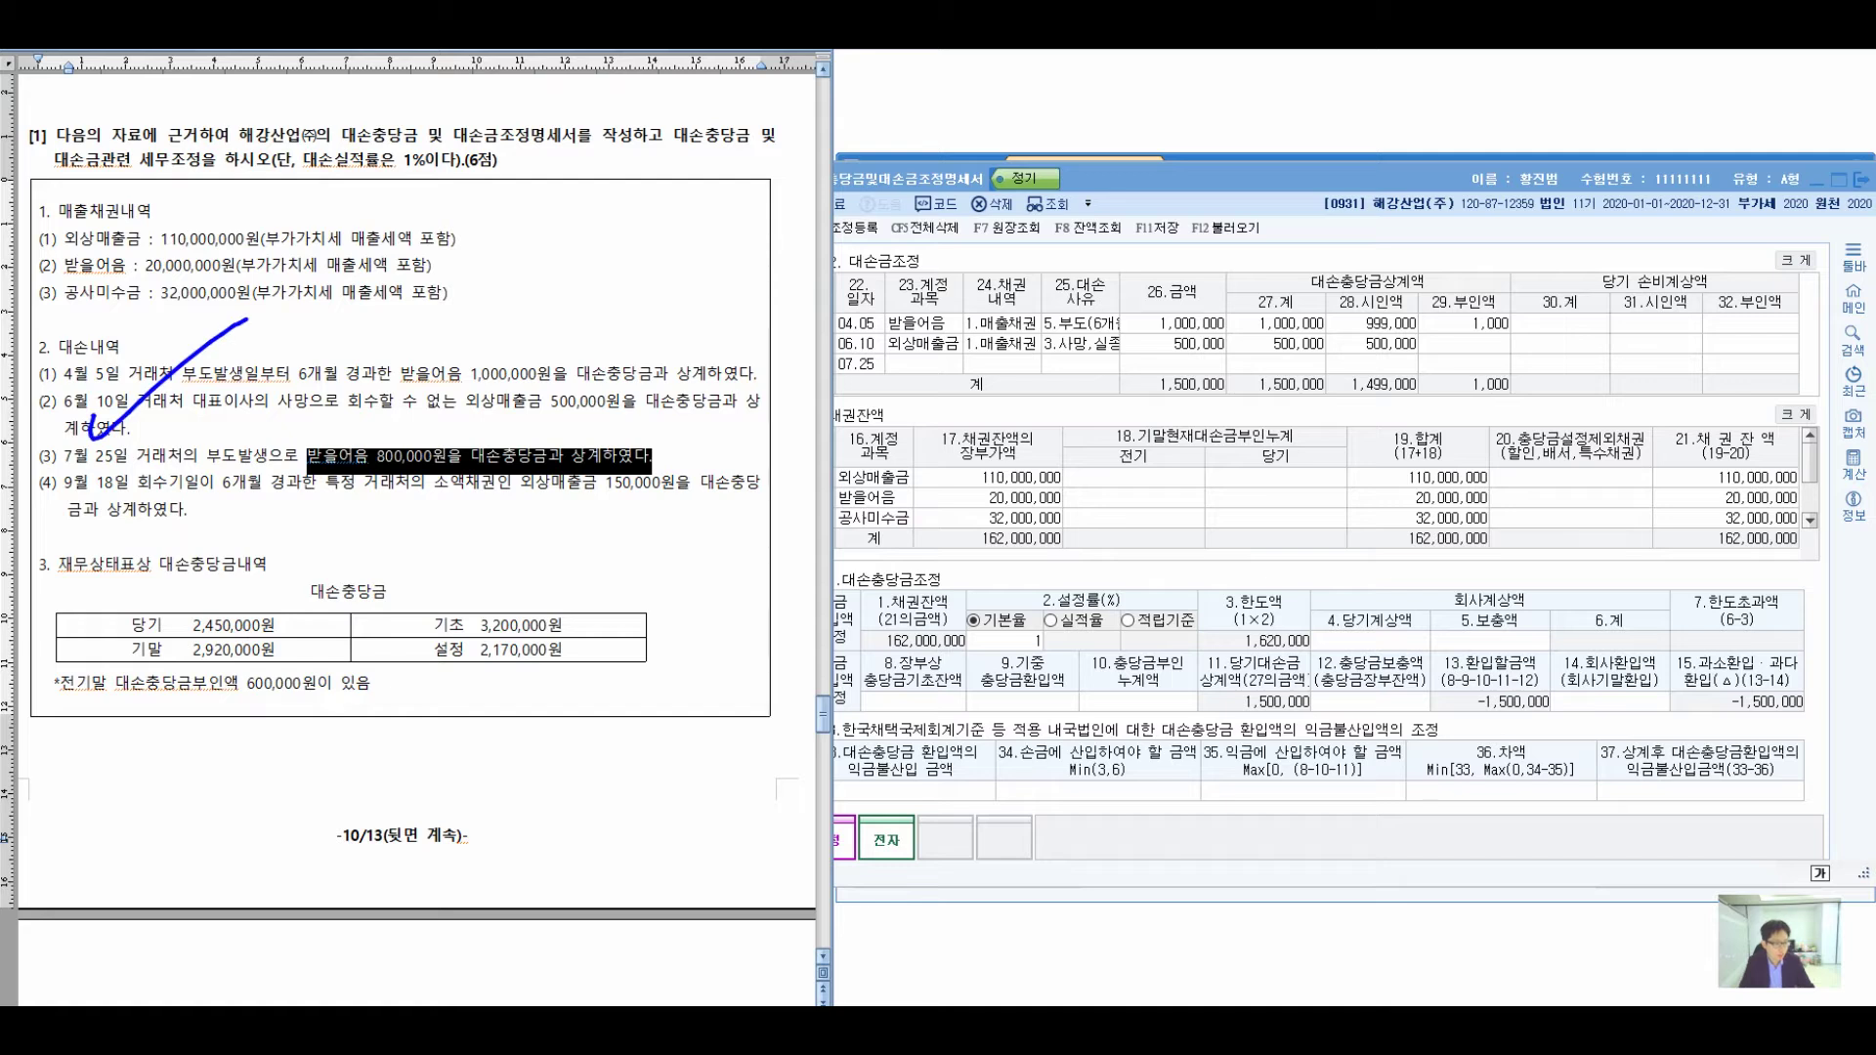
drag(230, 435, 207, 640)
mouse_move(261, 401)
mouse_down()
mouse_move(467, 271)
mouse_move(459, 250)
mouse_up()
drag(556, 208, 540, 298)
mouse_move(575, 264)
mouse_down()
mouse_move(592, 259)
mouse_move(587, 311)
mouse_up()
drag(611, 283, 612, 312)
mouse_move(635, 256)
mouse_down()
mouse_move(637, 348)
mouse_move(731, 289)
mouse_move(777, 331)
mouse_move(858, 298)
mouse_move(892, 327)
mouse_up()
mouse_move(989, 244)
mouse_down()
mouse_move(968, 327)
mouse_move(1043, 315)
mouse_up()
drag(1041, 256, 1007, 318)
drag(1065, 249, 1053, 383)
mouse_move(1140, 282)
mouse_down()
mouse_move(1202, 278)
mouse_move(1199, 300)
mouse_up()
drag(1180, 252, 1186, 323)
mouse_move(1260, 256)
mouse_down()
mouse_move(1315, 298)
mouse_move(1351, 269)
mouse_move(1368, 283)
mouse_up()
drag(1407, 279, 1393, 391)
mouse_move(1456, 252)
mouse_down()
mouse_move(1471, 308)
mouse_move(1513, 262)
mouse_up()
mouse_move(1495, 274)
mouse_down()
mouse_move(1542, 269)
mouse_move(1548, 308)
mouse_up()
drag(1559, 245, 1559, 283)
mouse_move(1583, 241)
mouse_down()
mouse_move(1593, 328)
mouse_move(1645, 250)
mouse_move(1657, 326)
mouse_up()
mouse_move(1677, 252)
mouse_down()
mouse_move(1686, 315)
mouse_move(1777, 283)
mouse_up()
drag(1282, 337, 1763, 339)
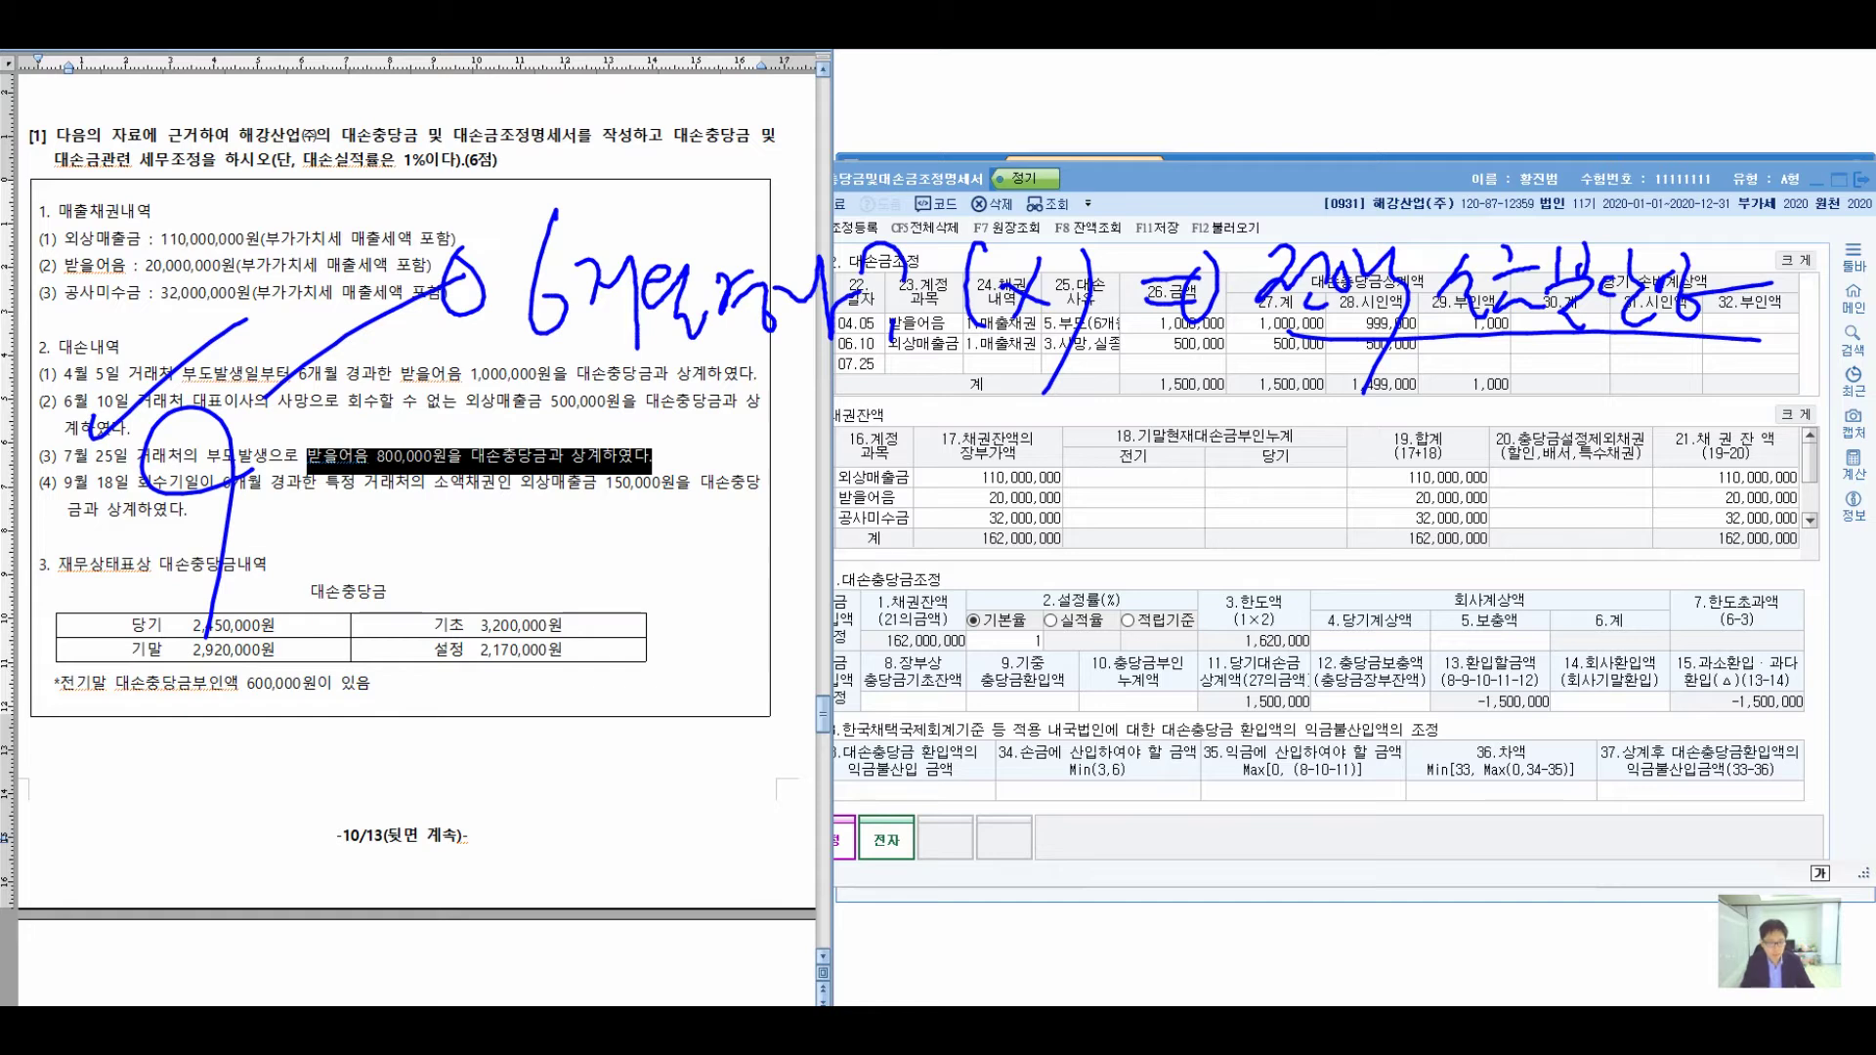
drag(989, 430, 973, 544)
drag(1021, 486, 1007, 516)
drag(1080, 436, 1090, 559)
drag(1140, 485, 1193, 481)
drag(1144, 511, 1192, 506)
drag(1204, 467, 1178, 528)
drag(1282, 452, 1271, 544)
mouse_move(1295, 518)
mouse_down()
mouse_move(1288, 536)
mouse_move(1408, 503)
mouse_up()
mouse_move(1446, 489)
mouse_down()
mouse_move(1477, 522)
mouse_move(1644, 485)
mouse_move(1634, 565)
mouse_up()
mouse_move(1656, 493)
mouse_down()
mouse_move(1667, 481)
mouse_move(1702, 528)
mouse_up()
drag(1720, 477, 1736, 608)
drag(1277, 601, 1321, 645)
mouse_move(1310, 616)
mouse_down()
mouse_move(1314, 678)
mouse_move(1429, 649)
mouse_move(1438, 708)
mouse_up()
mouse_move(1497, 647)
mouse_down()
mouse_move(1569, 643)
mouse_move(1591, 667)
mouse_up()
mouse_move(1640, 606)
mouse_down()
mouse_move(1633, 699)
mouse_move(1669, 657)
mouse_up()
drag(1676, 635, 1735, 640)
mouse_move(1739, 610)
mouse_down()
mouse_move(1759, 747)
mouse_move(1801, 705)
mouse_up()
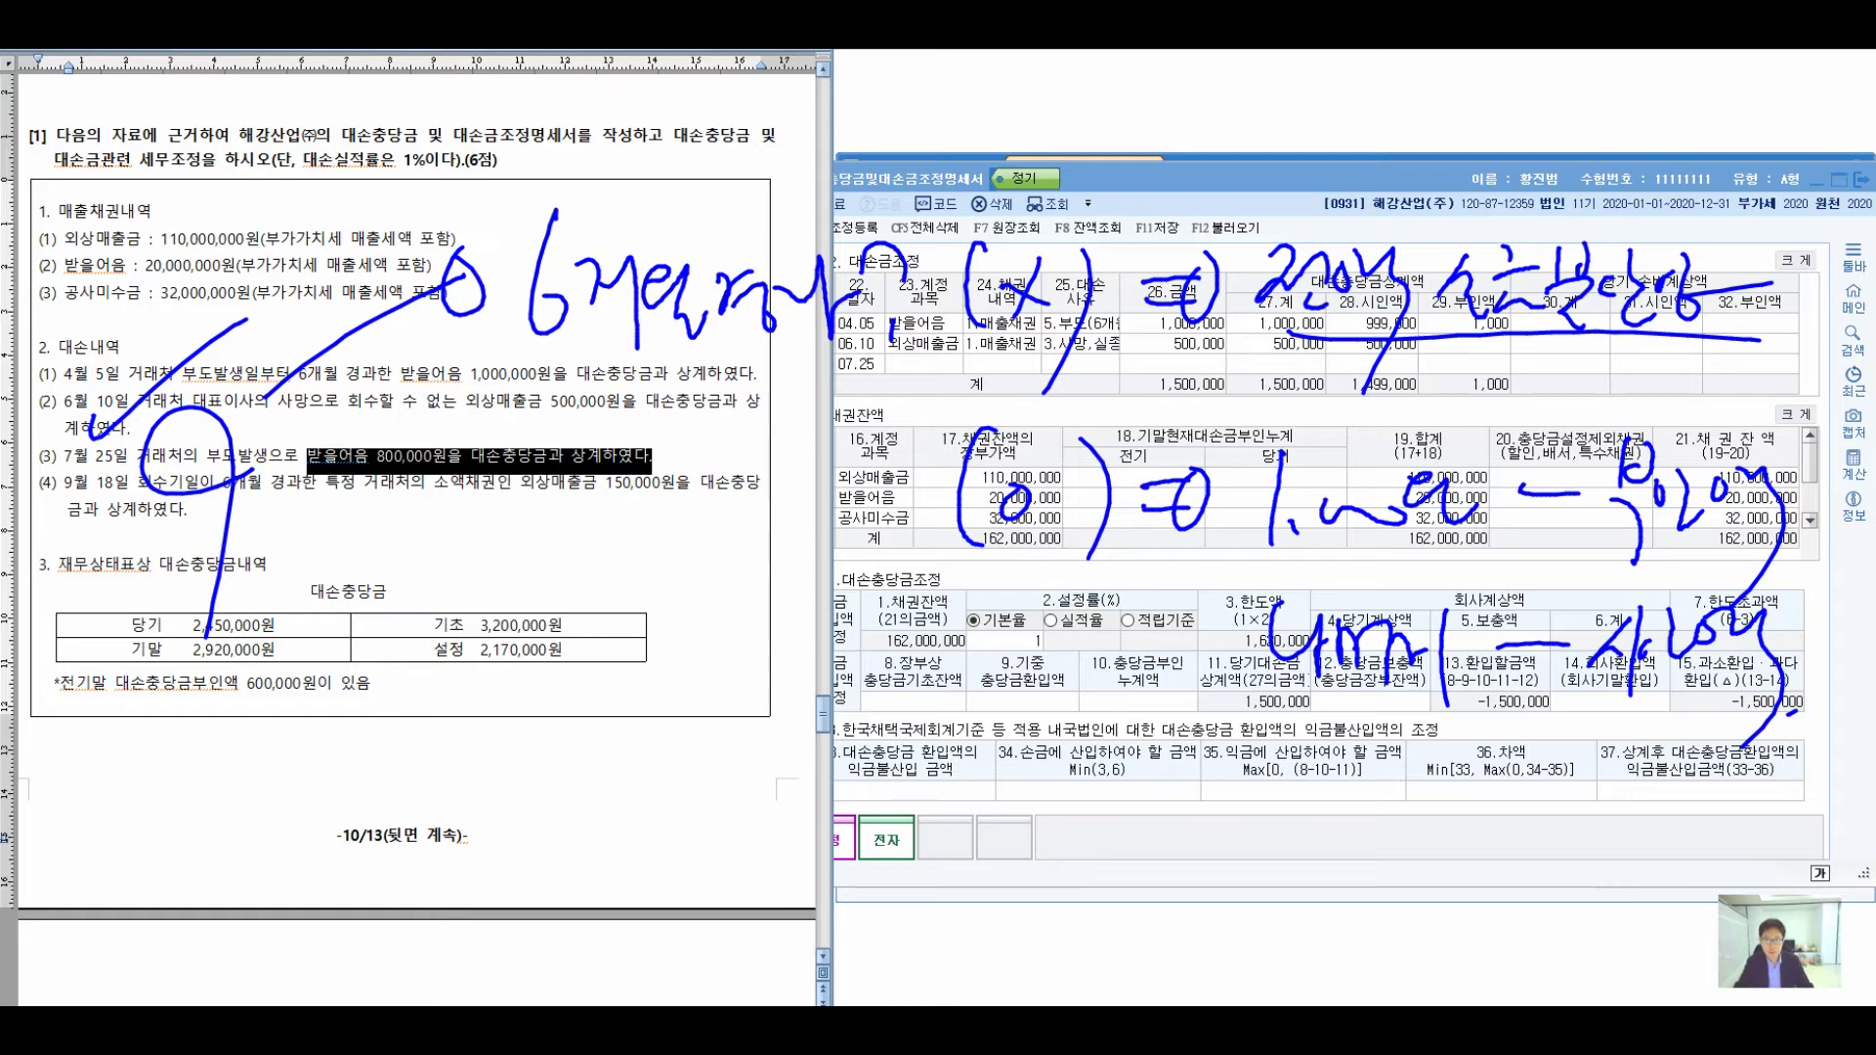
- Fill the 07.25 대손금조정 row with 받을어음 (110), 채권내역 1.매출채권 and reason 5.부도(6개월경과)
key(Escape)
click(1463, 343)
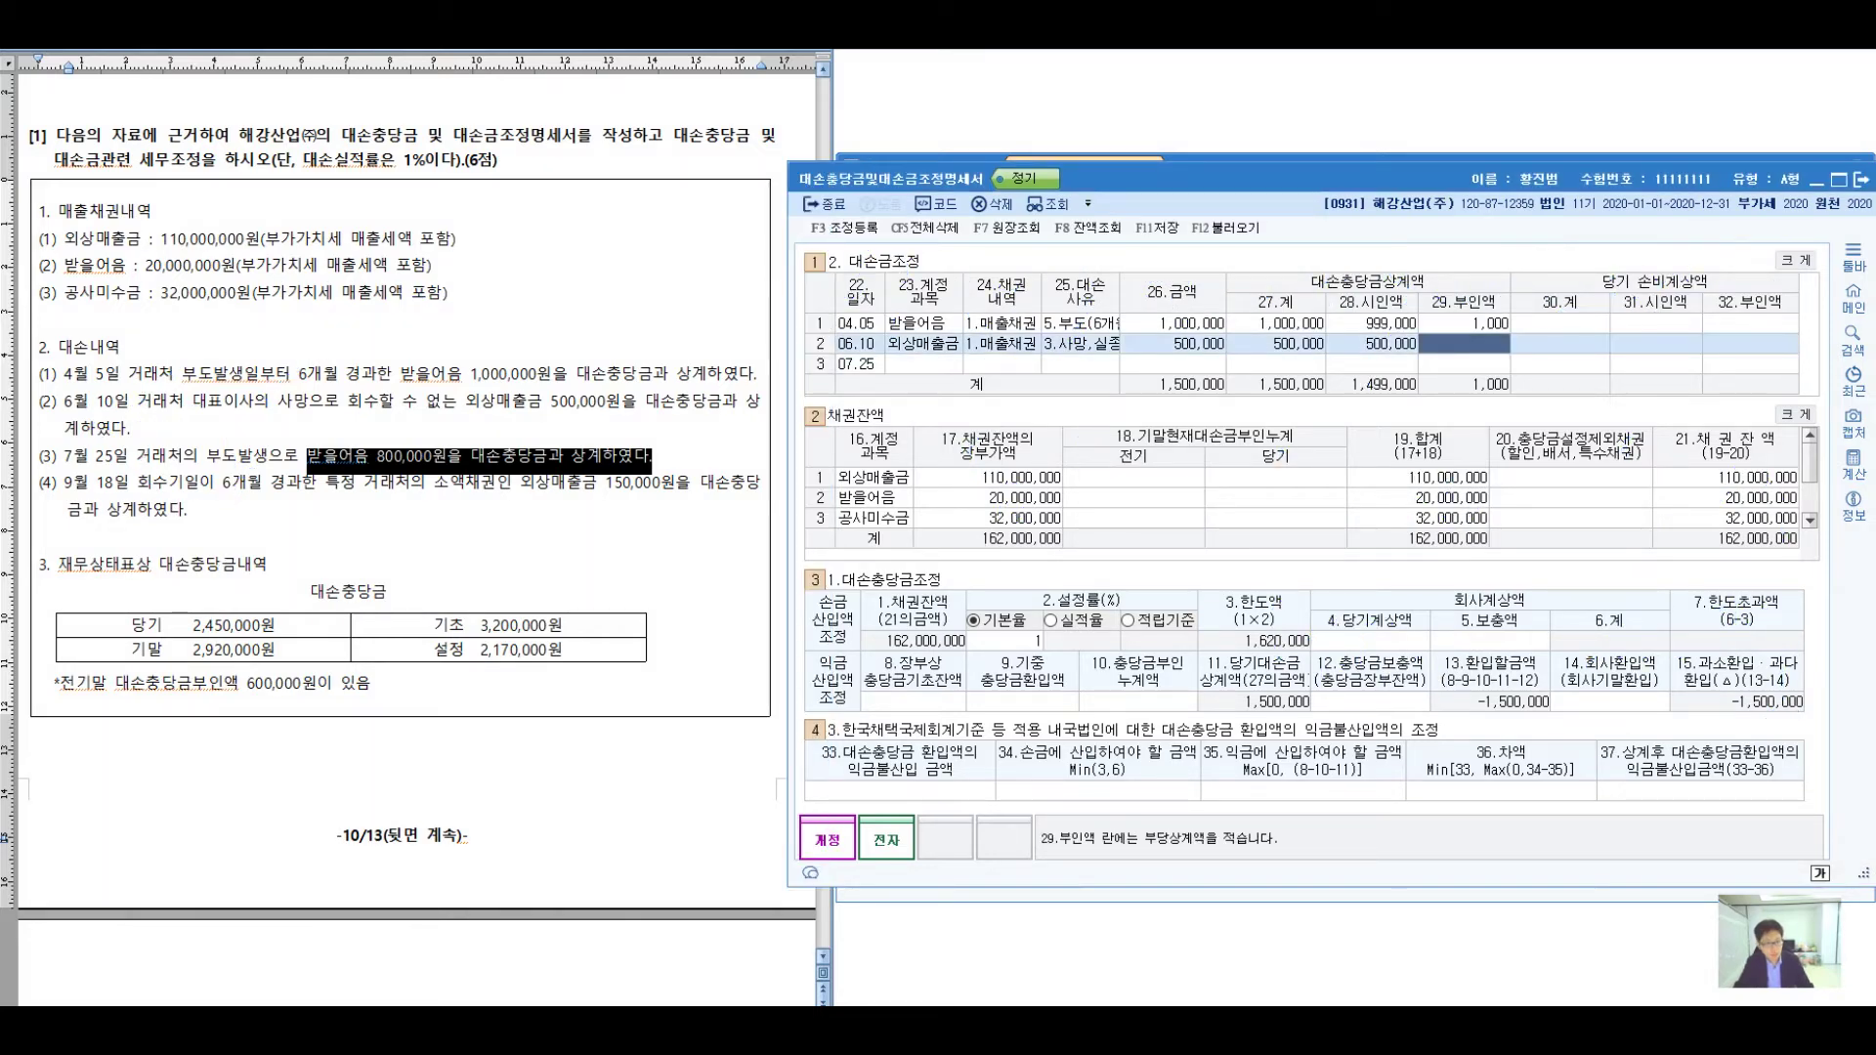
click(918, 364)
text(110)
key(Return)
text(2)
key(BackSpace)
text(1)
key(Return)
text(5)
key(Return)
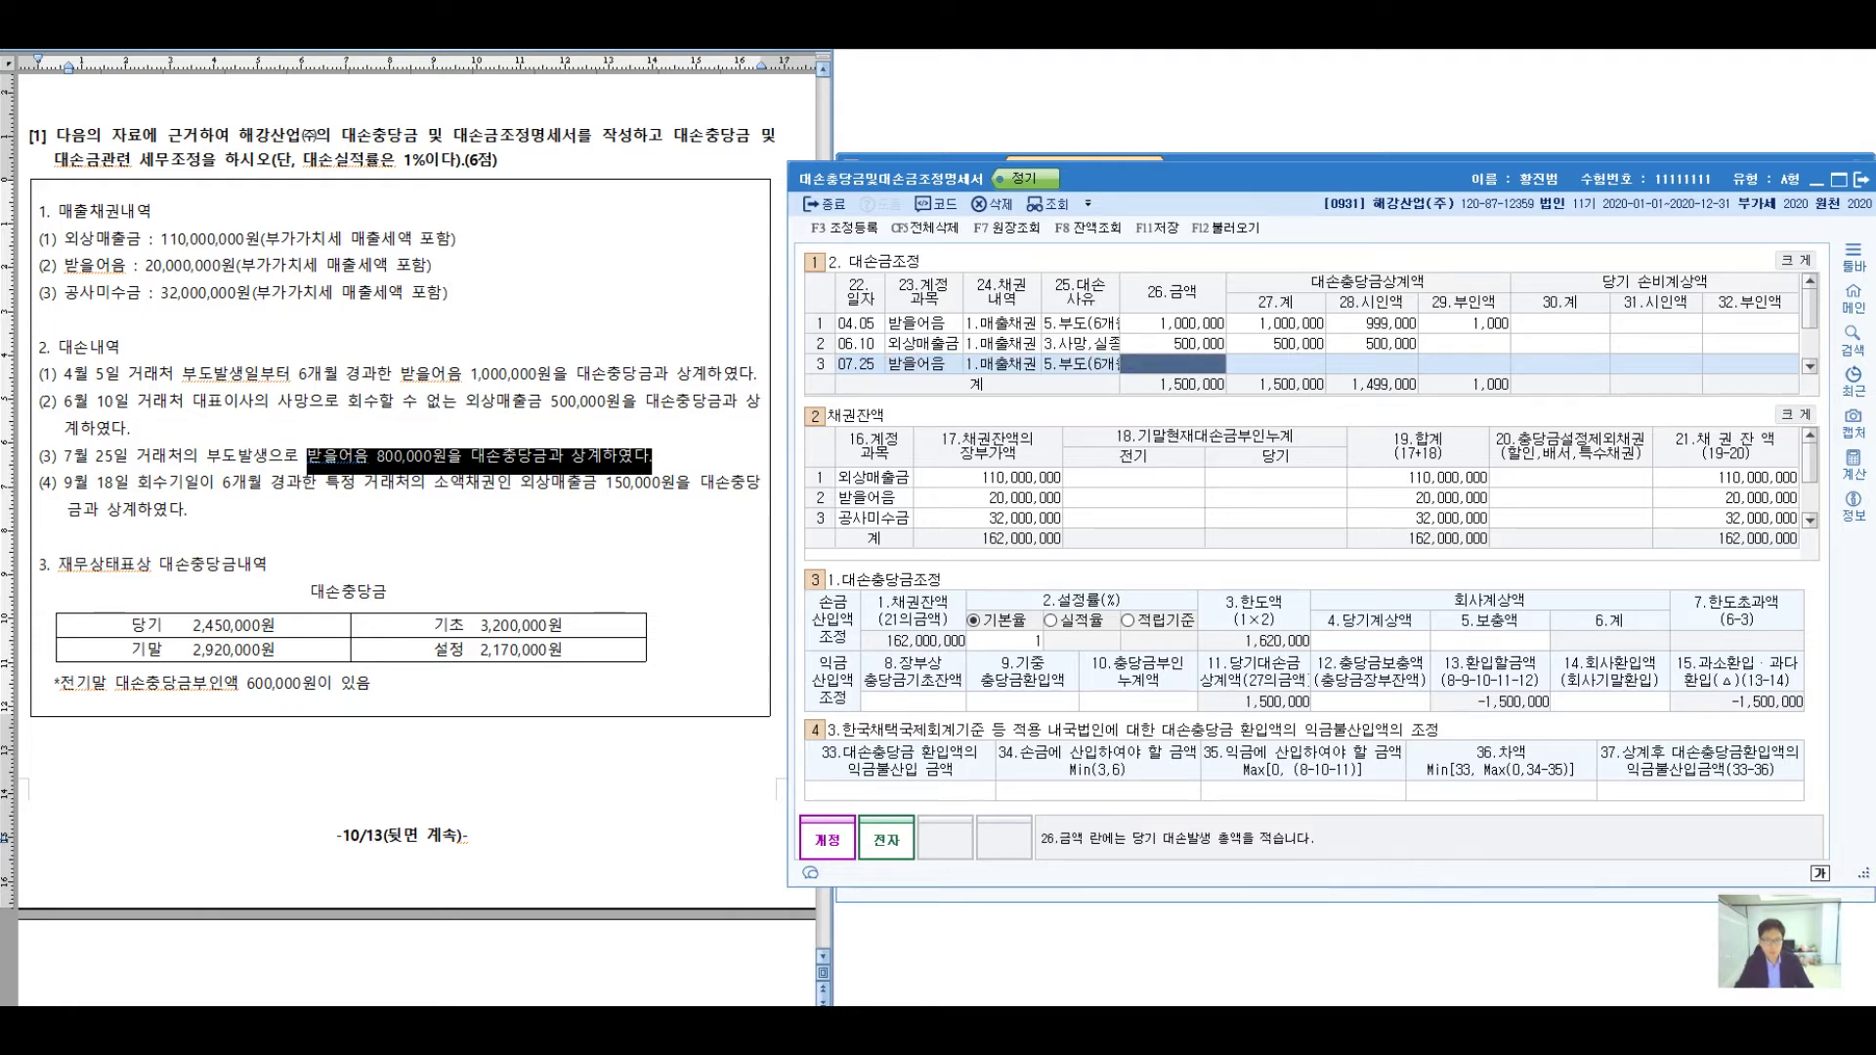
- Set the 07.25 row's amount to 800,000 and its 대손충당금상계액 부인액 to 800,000
text(8000000)
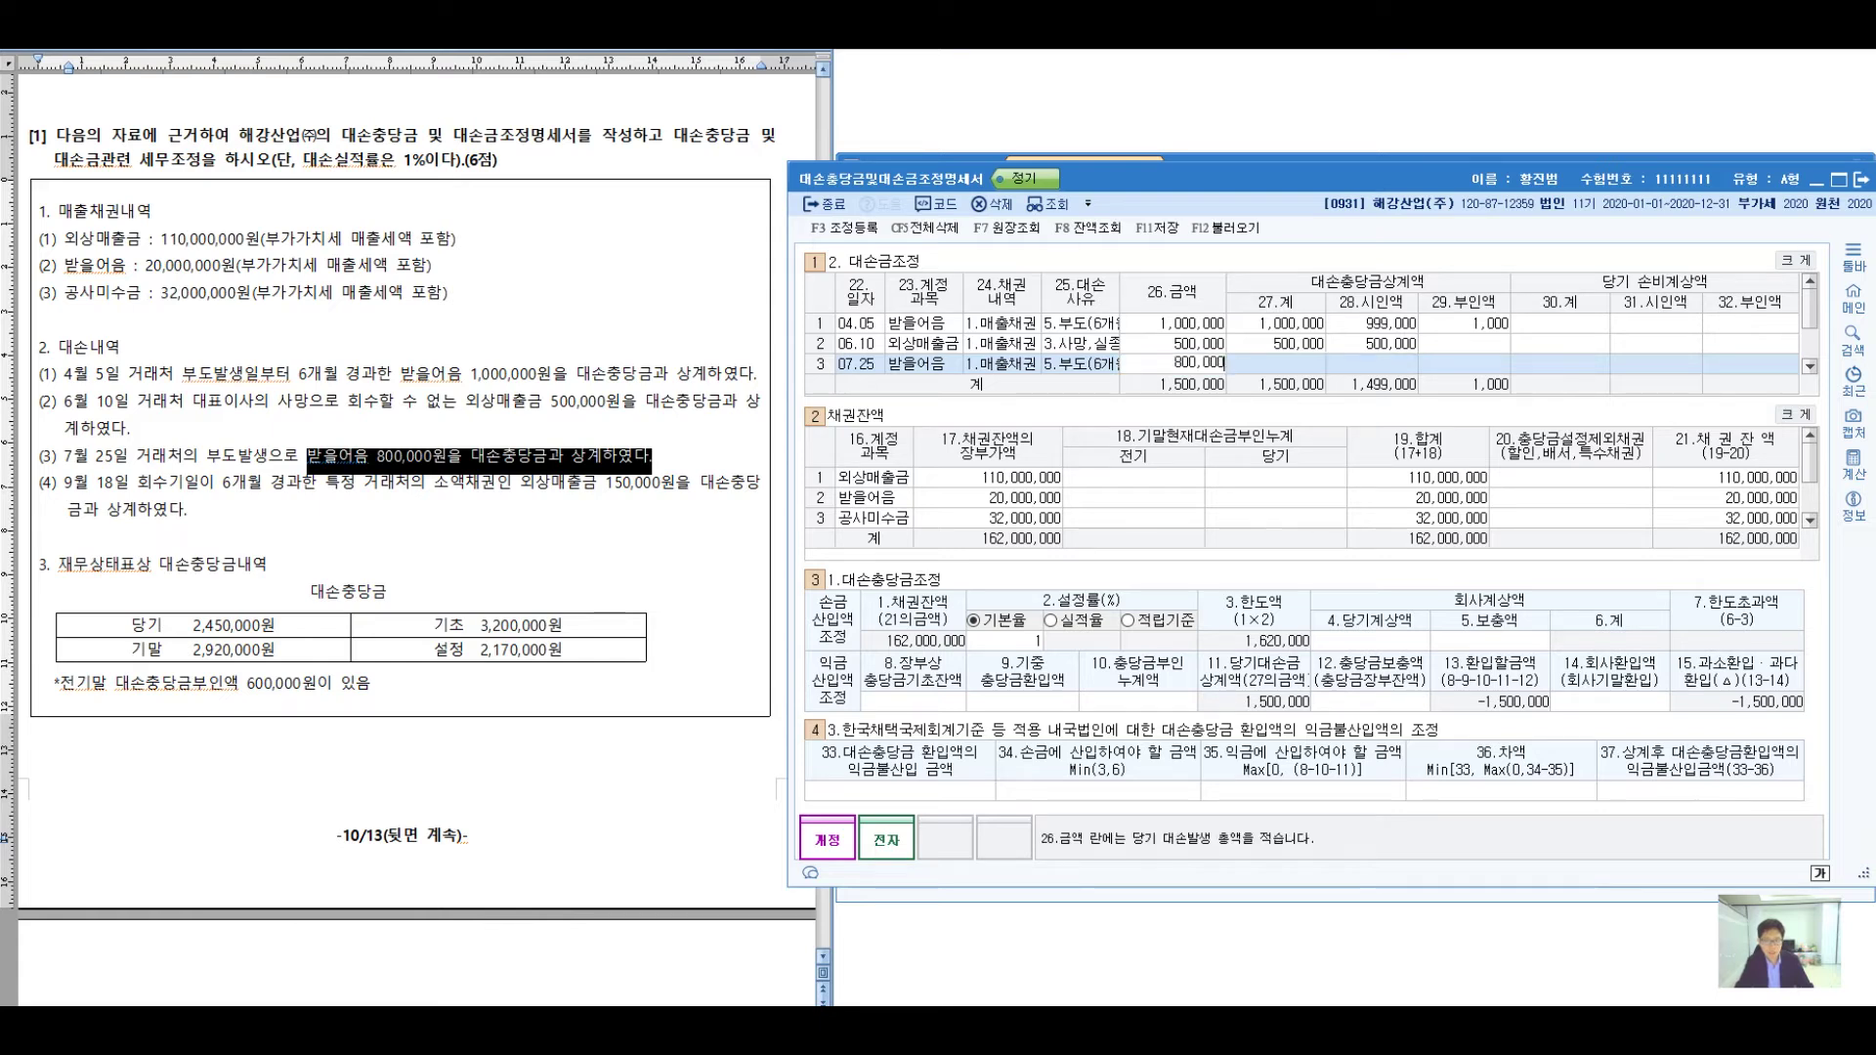
key(Return)
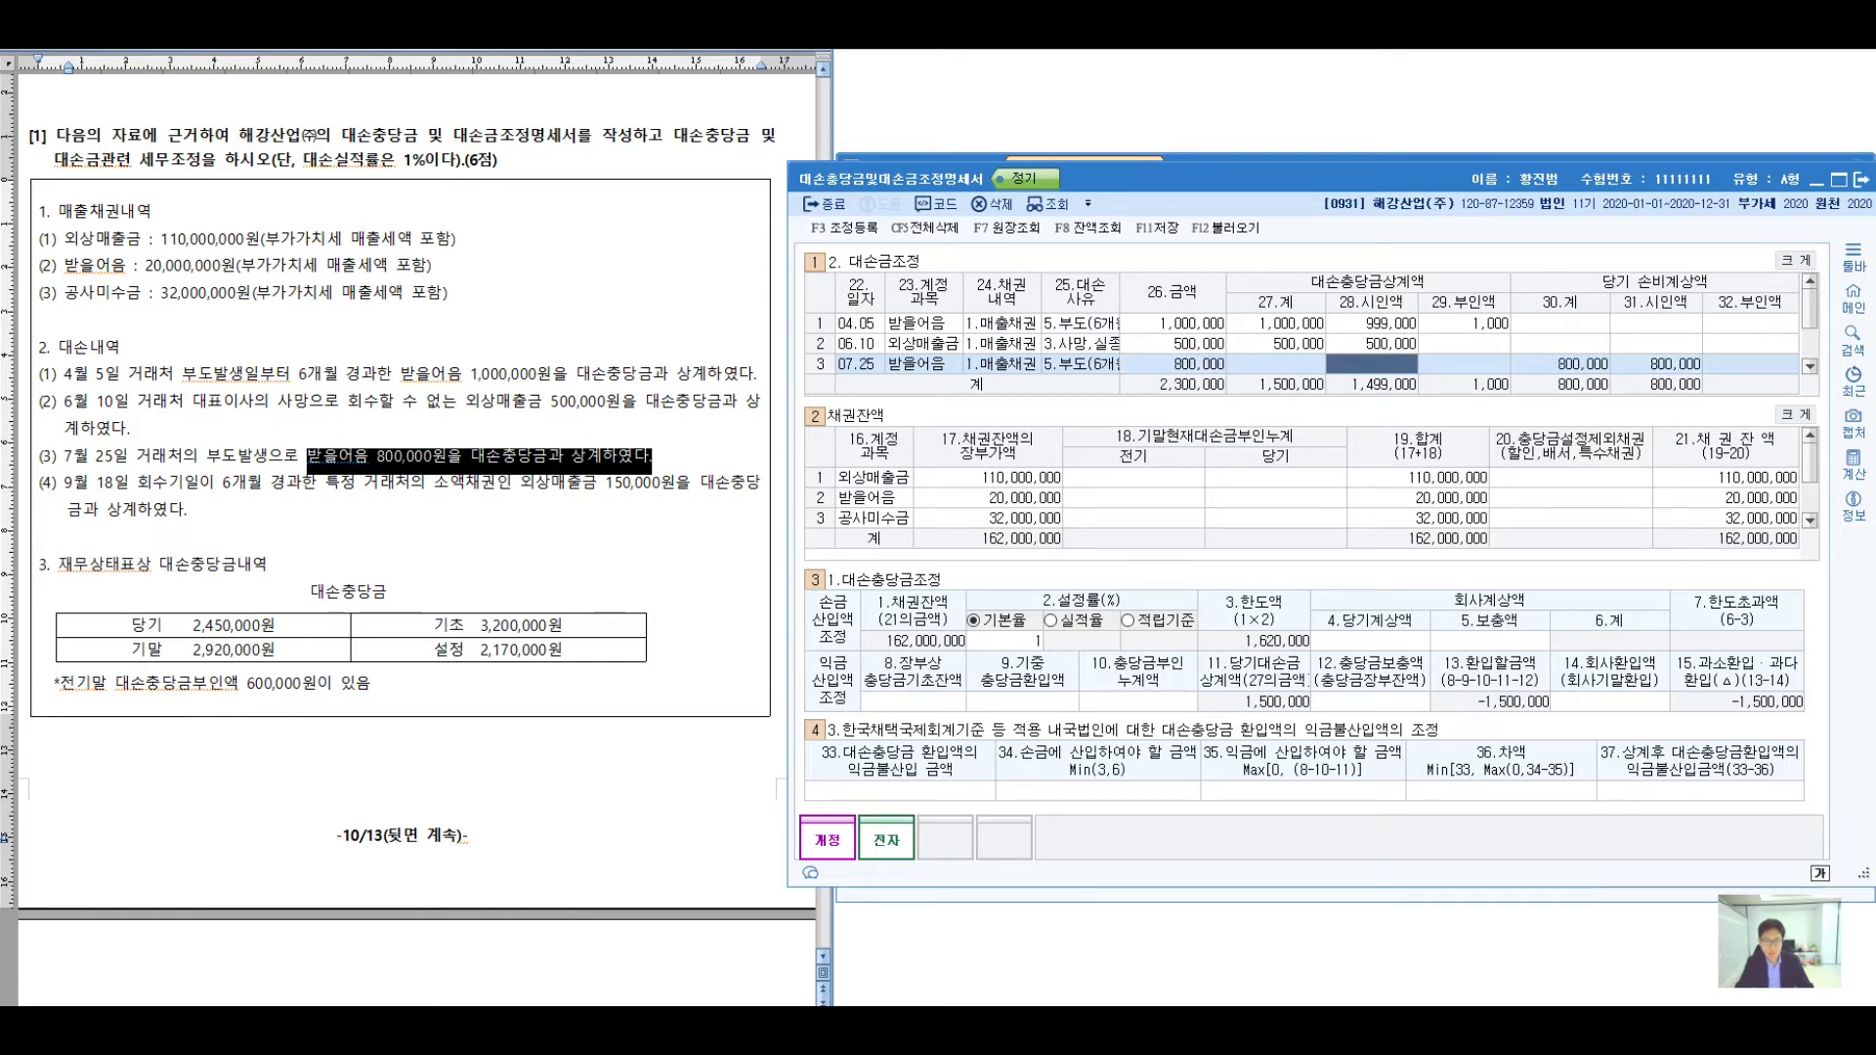
key(Return)
text(8000000)
key(Return)
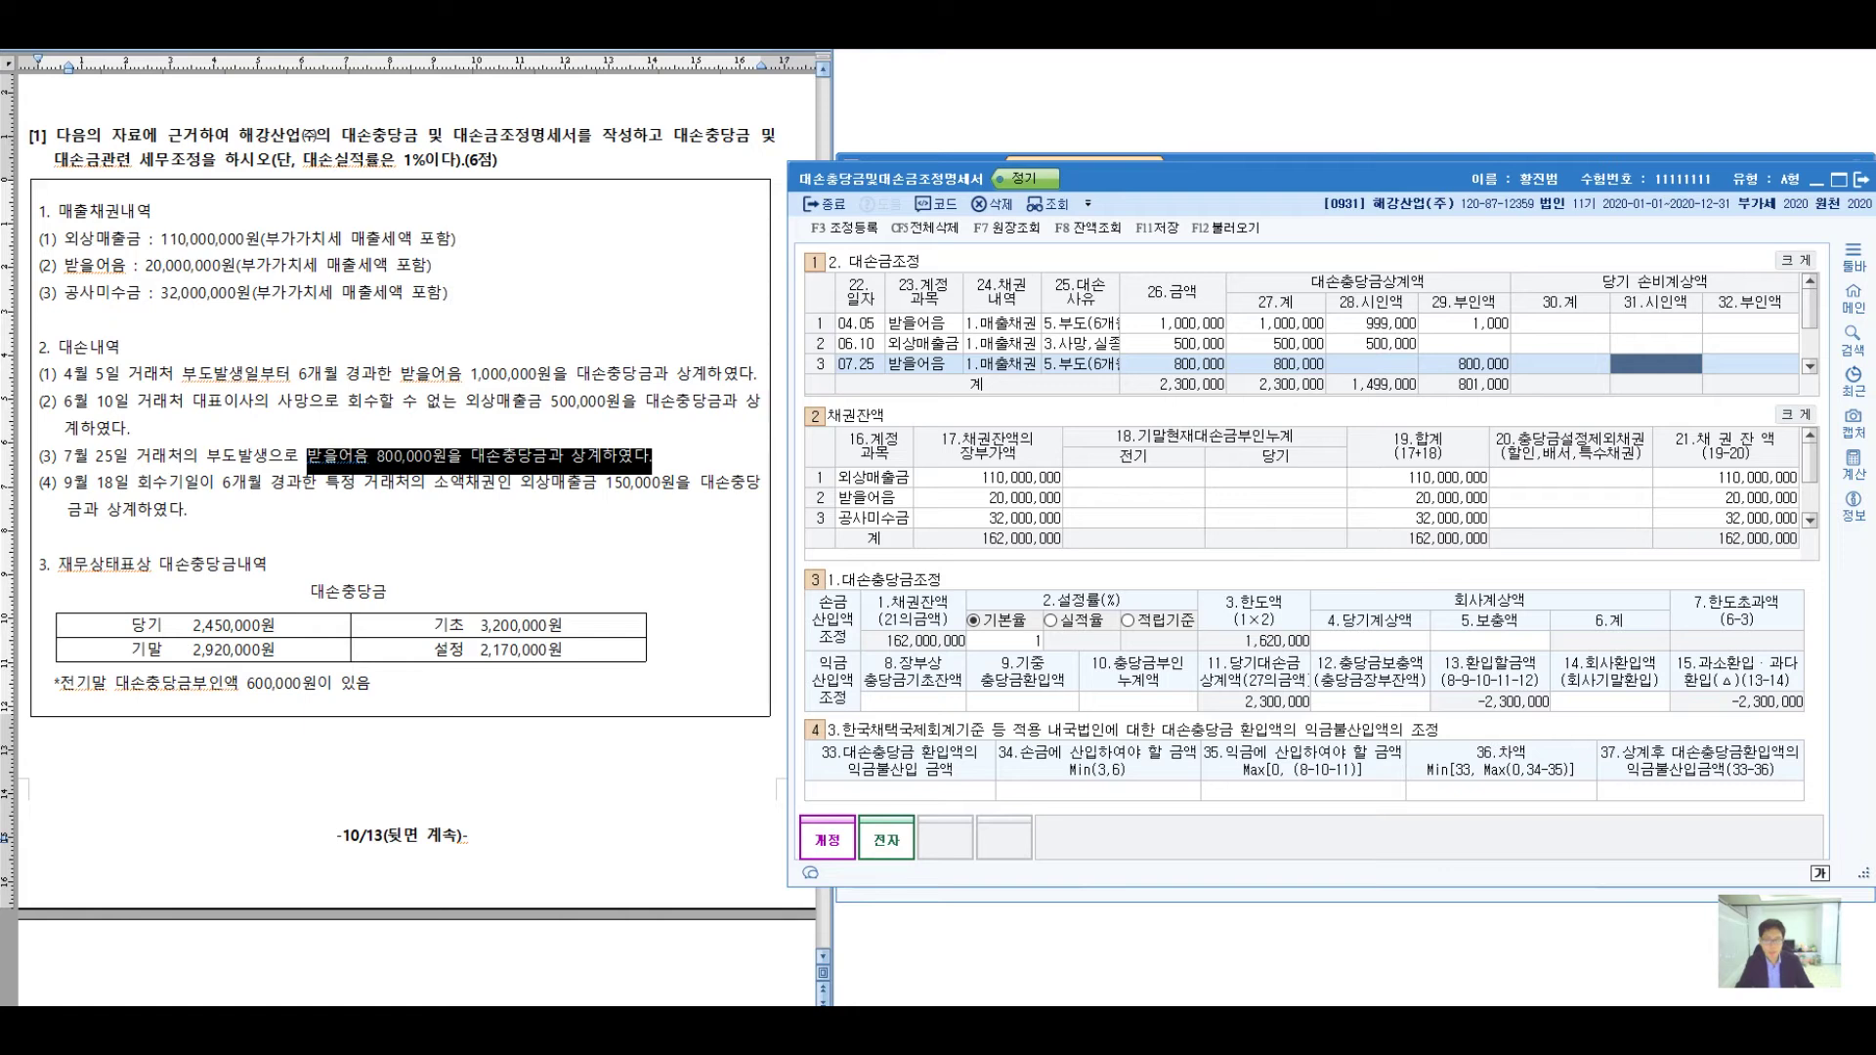
key(Return)
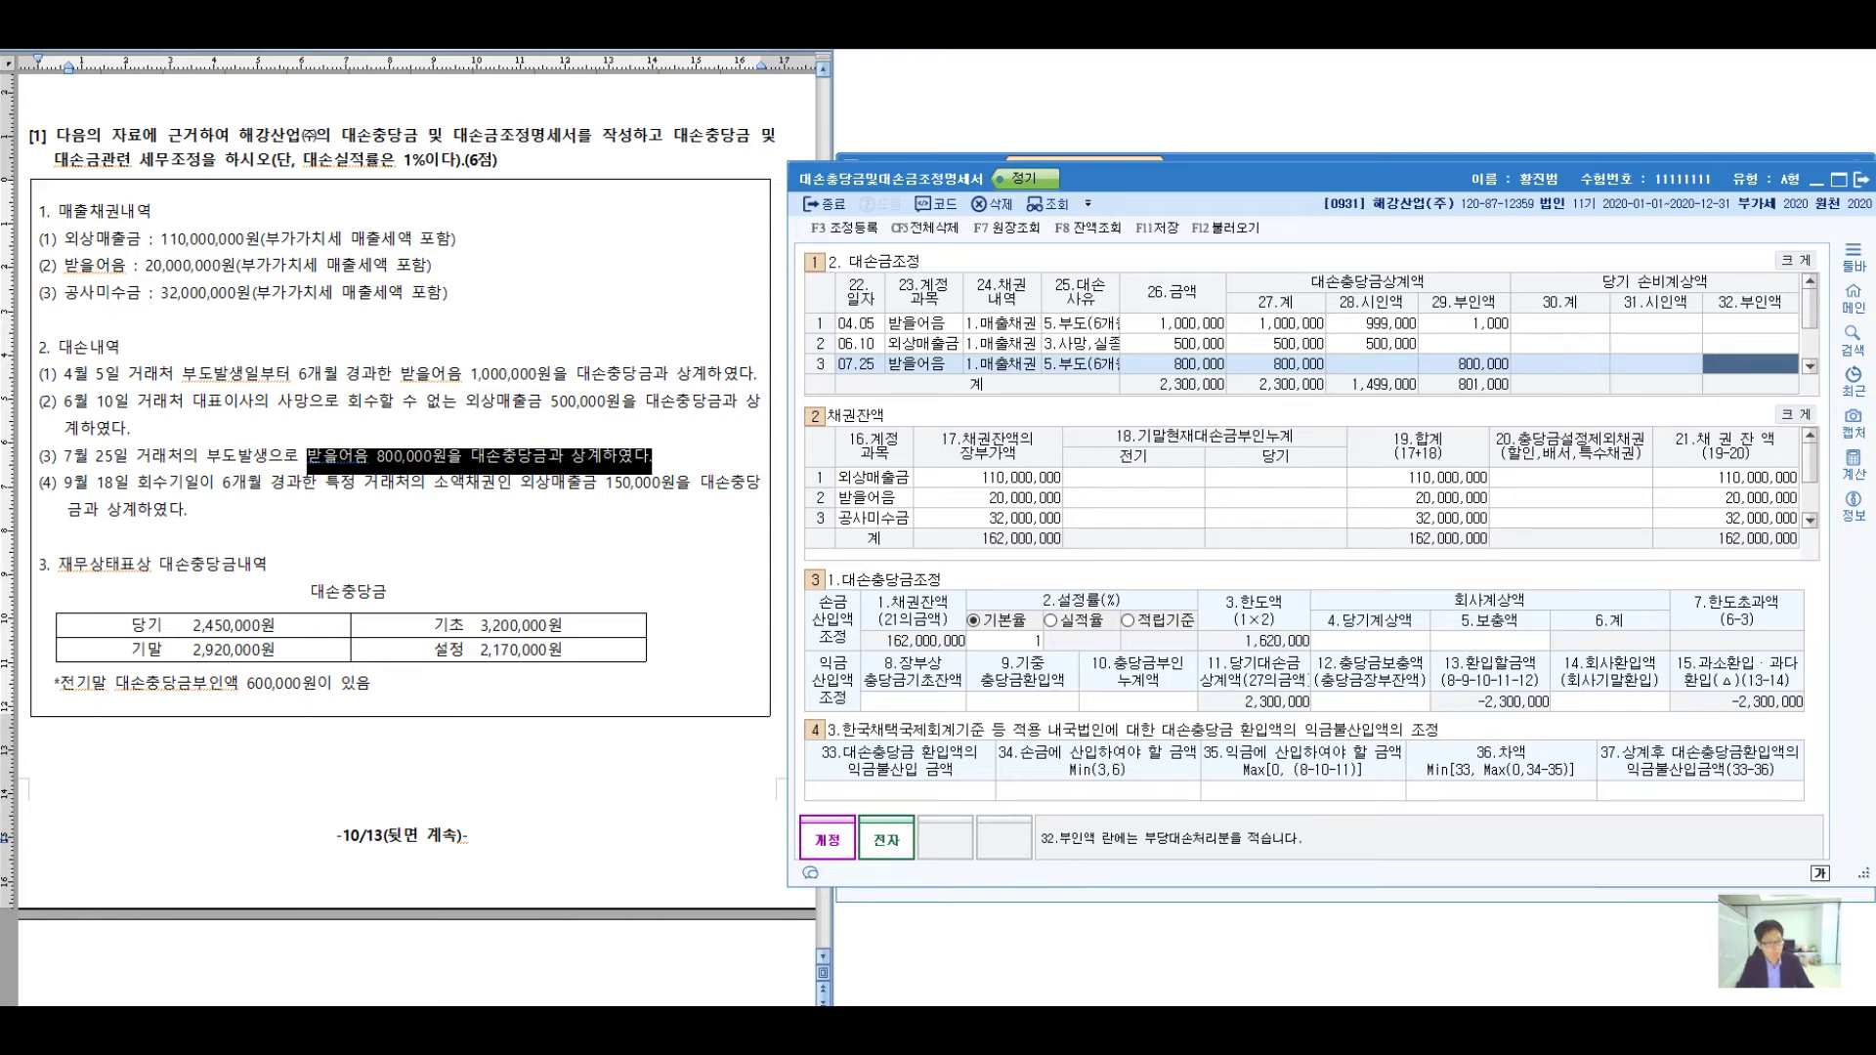
key(Return)
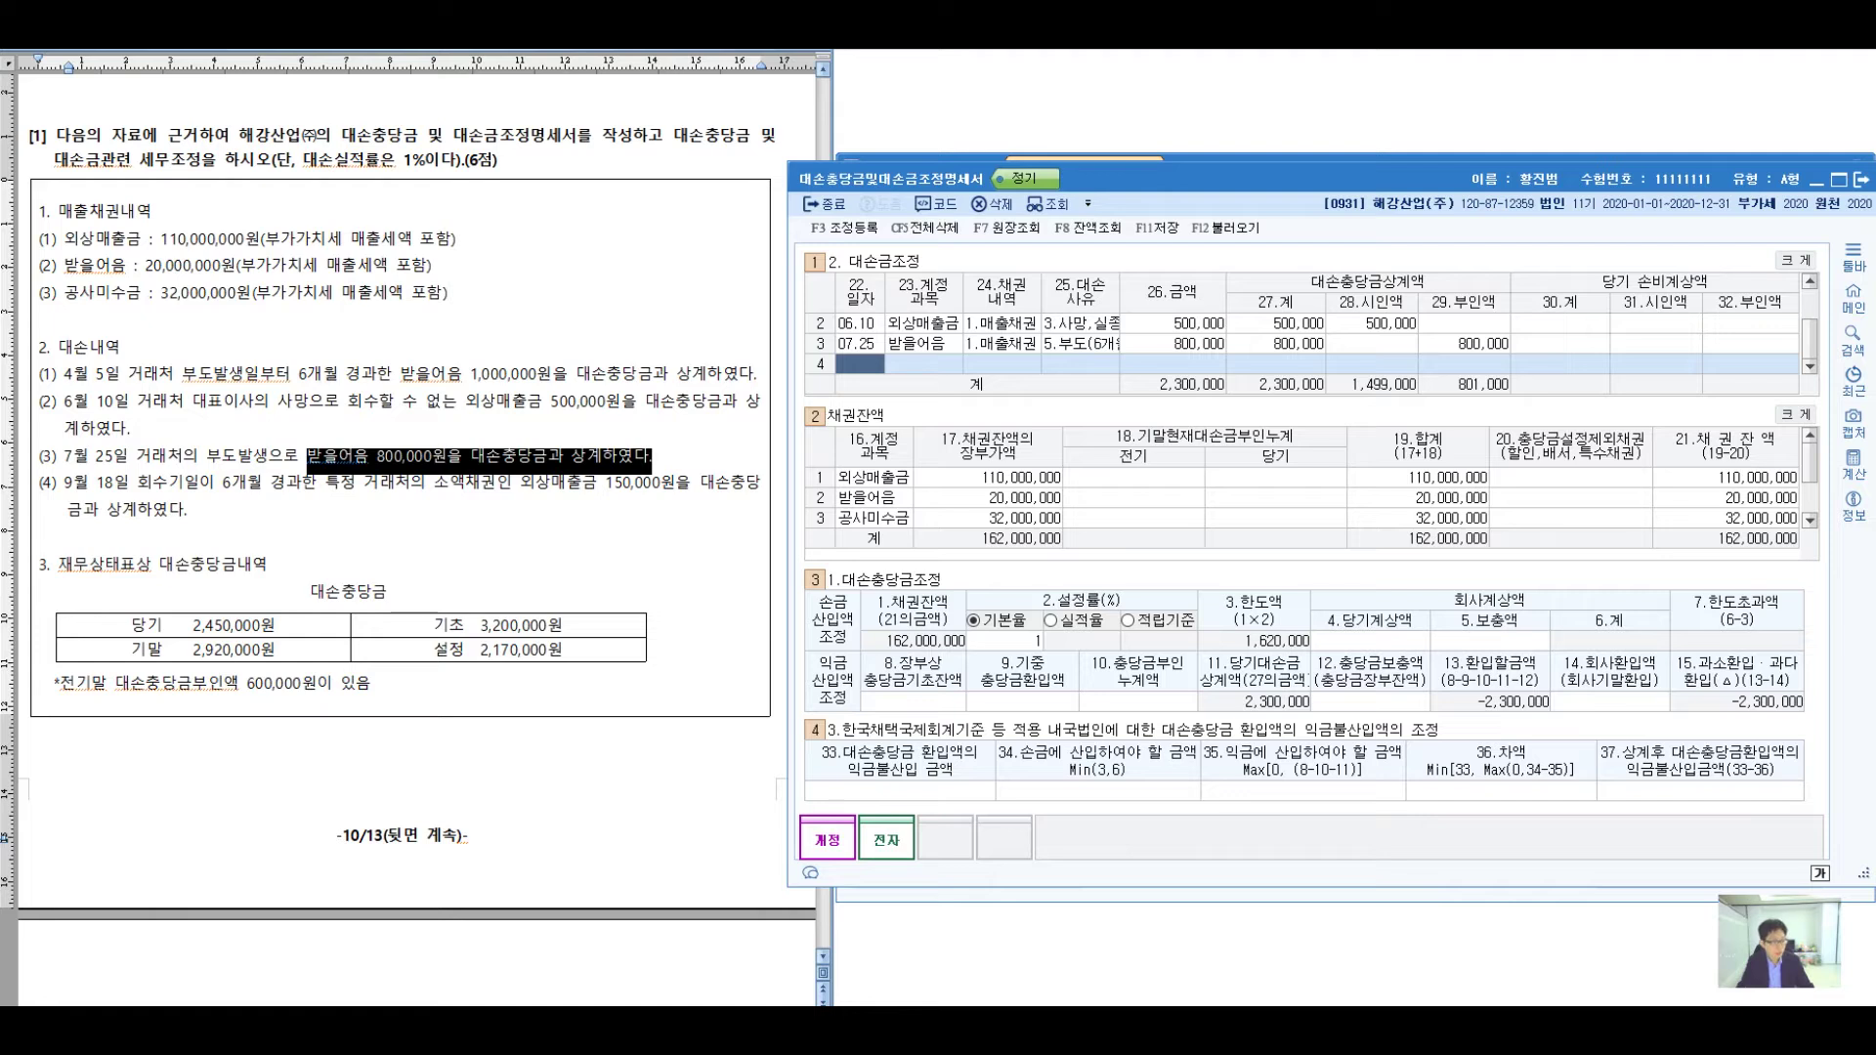
- Start the fourth 대손금조정 row with the date 09.18 and the account 외상매출금 (108)
click(67, 482)
key(alt+Tab)
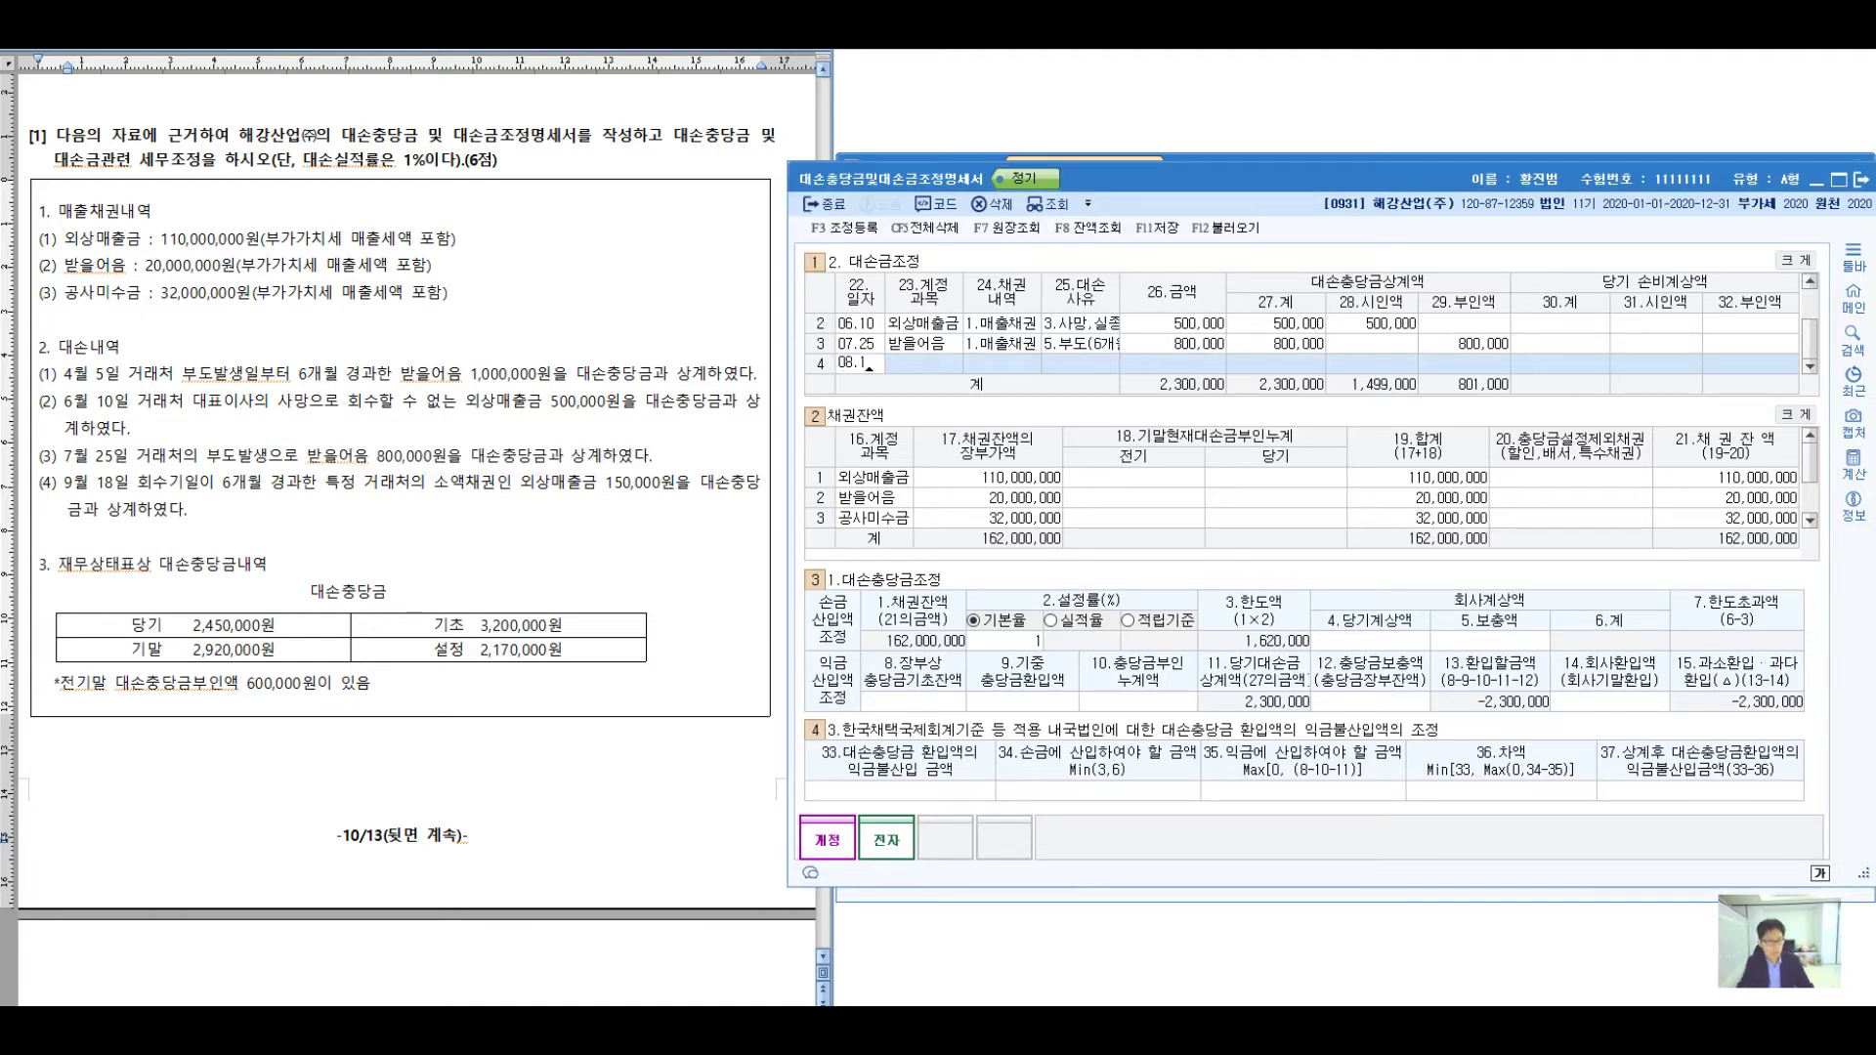
text(0918)
key(Return)
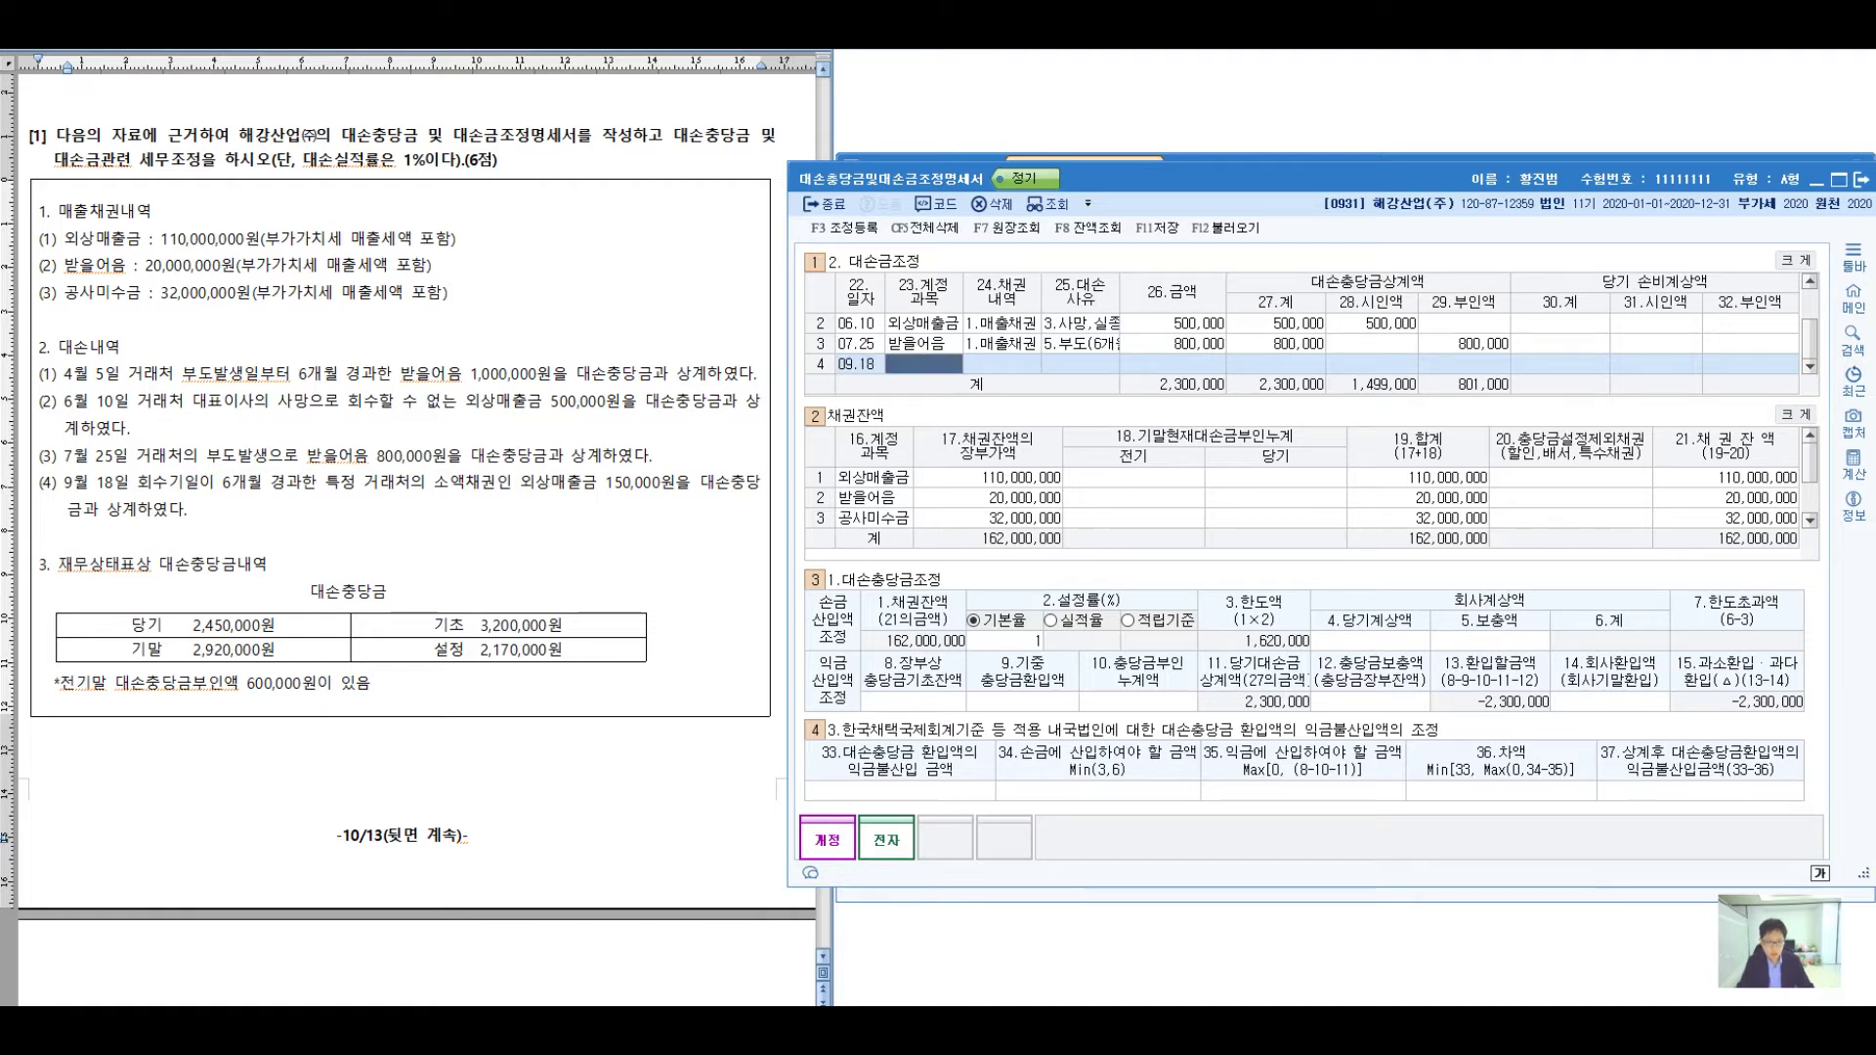
text(108)
key(Return)
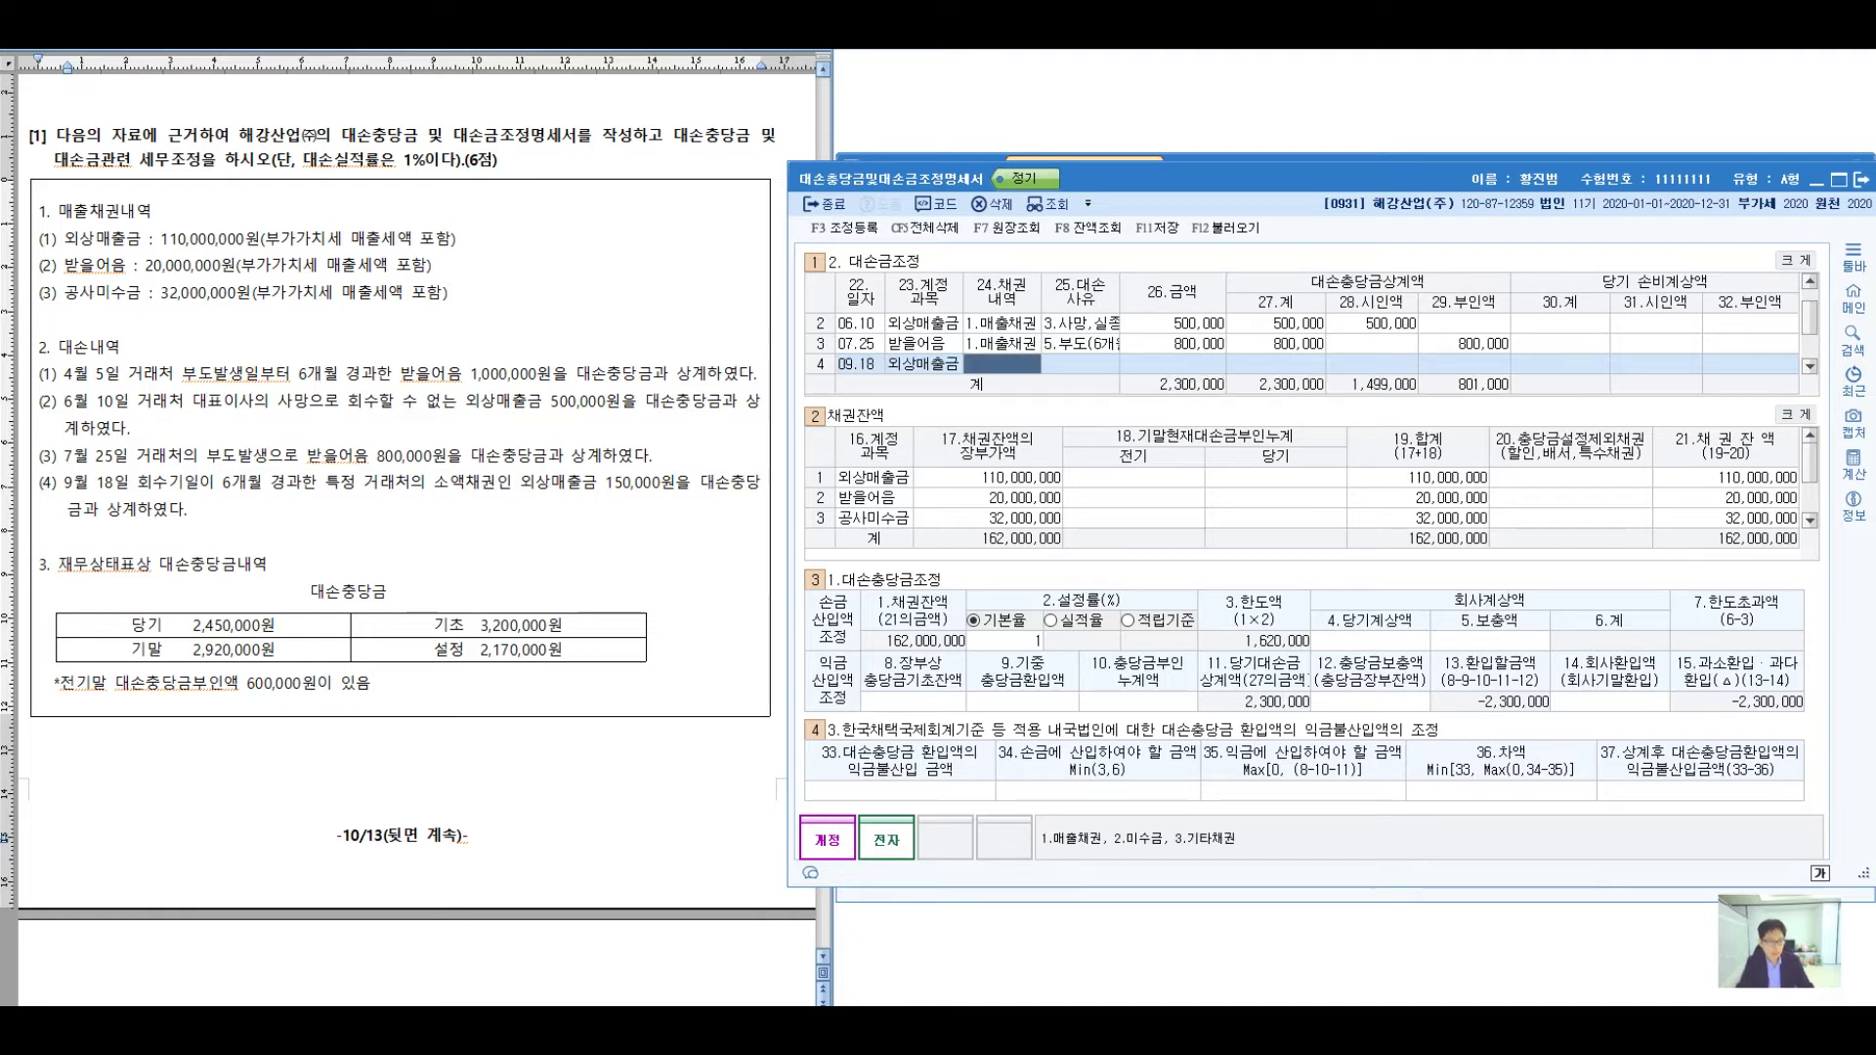
- Give the 09.18 row the 채권내역 1.매출채권 and the custom reason 7.소액채권
text(7.)
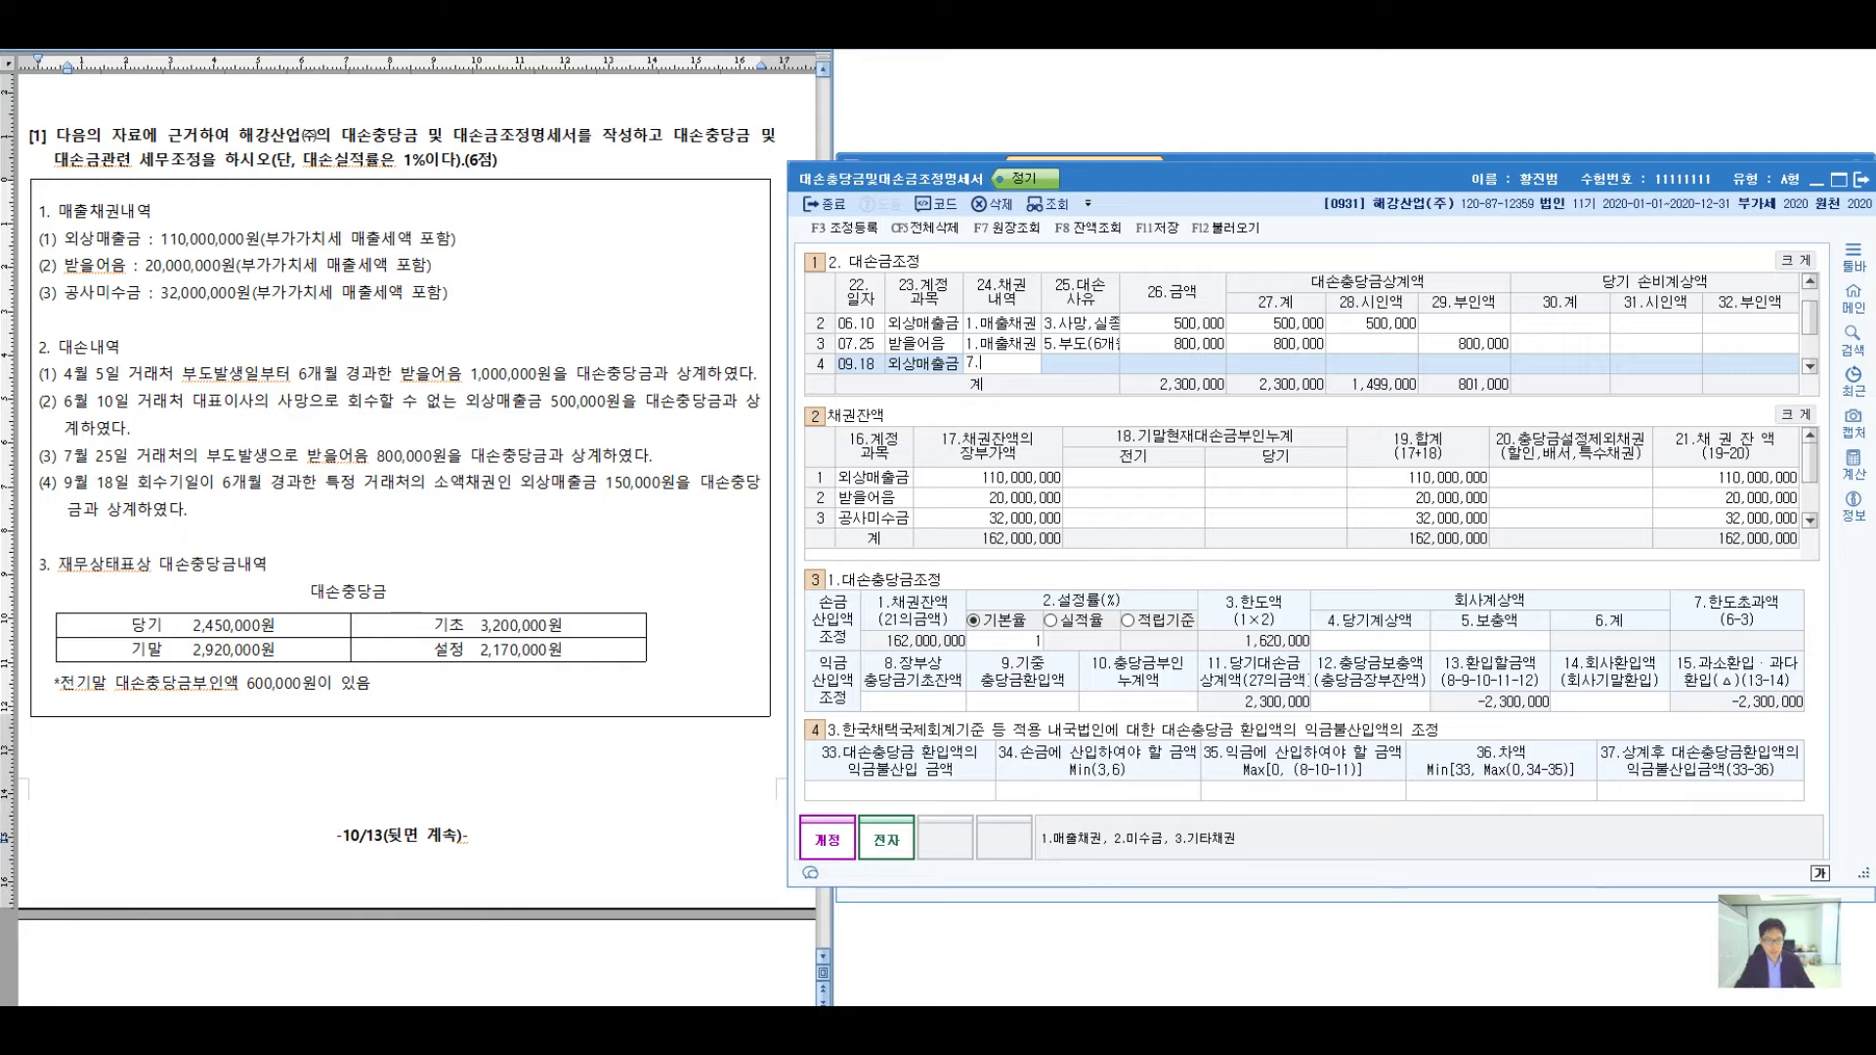
key(Hangul)
key(BackSpace)
key(BackSpace)
text(1)
key(Return)
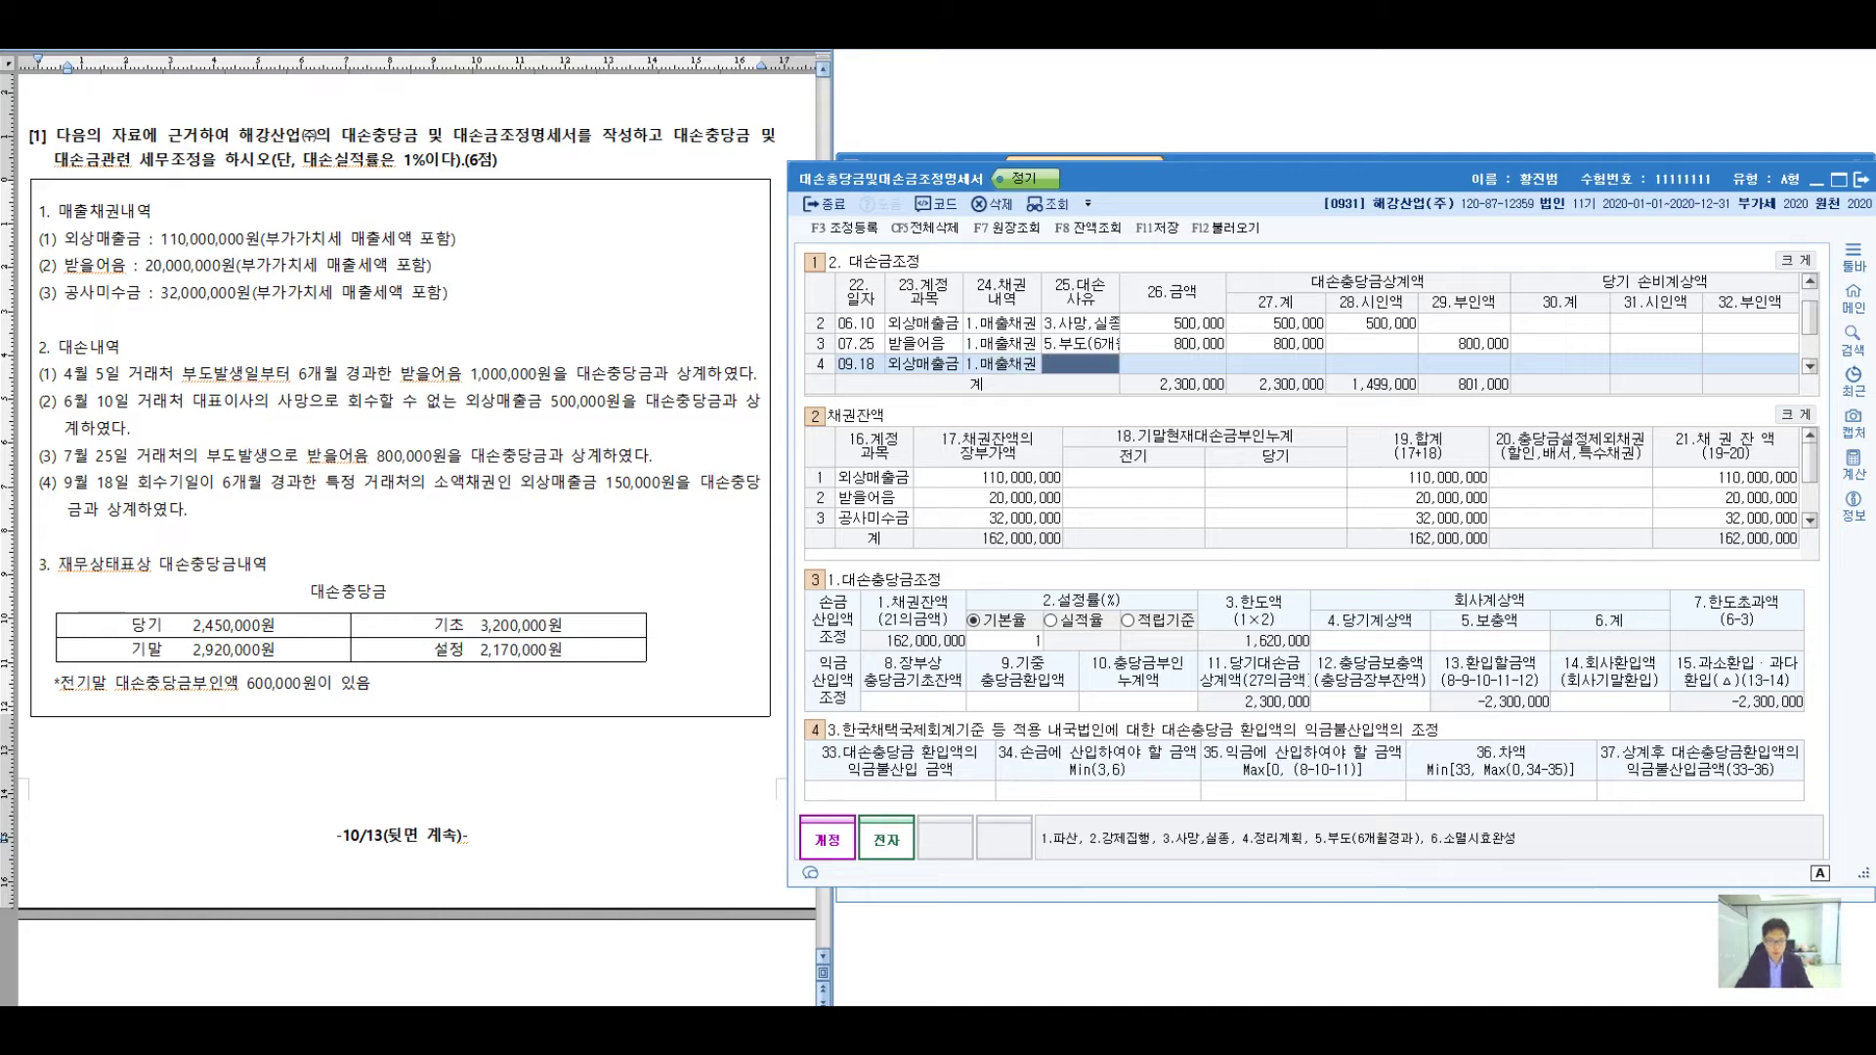
text(7.)
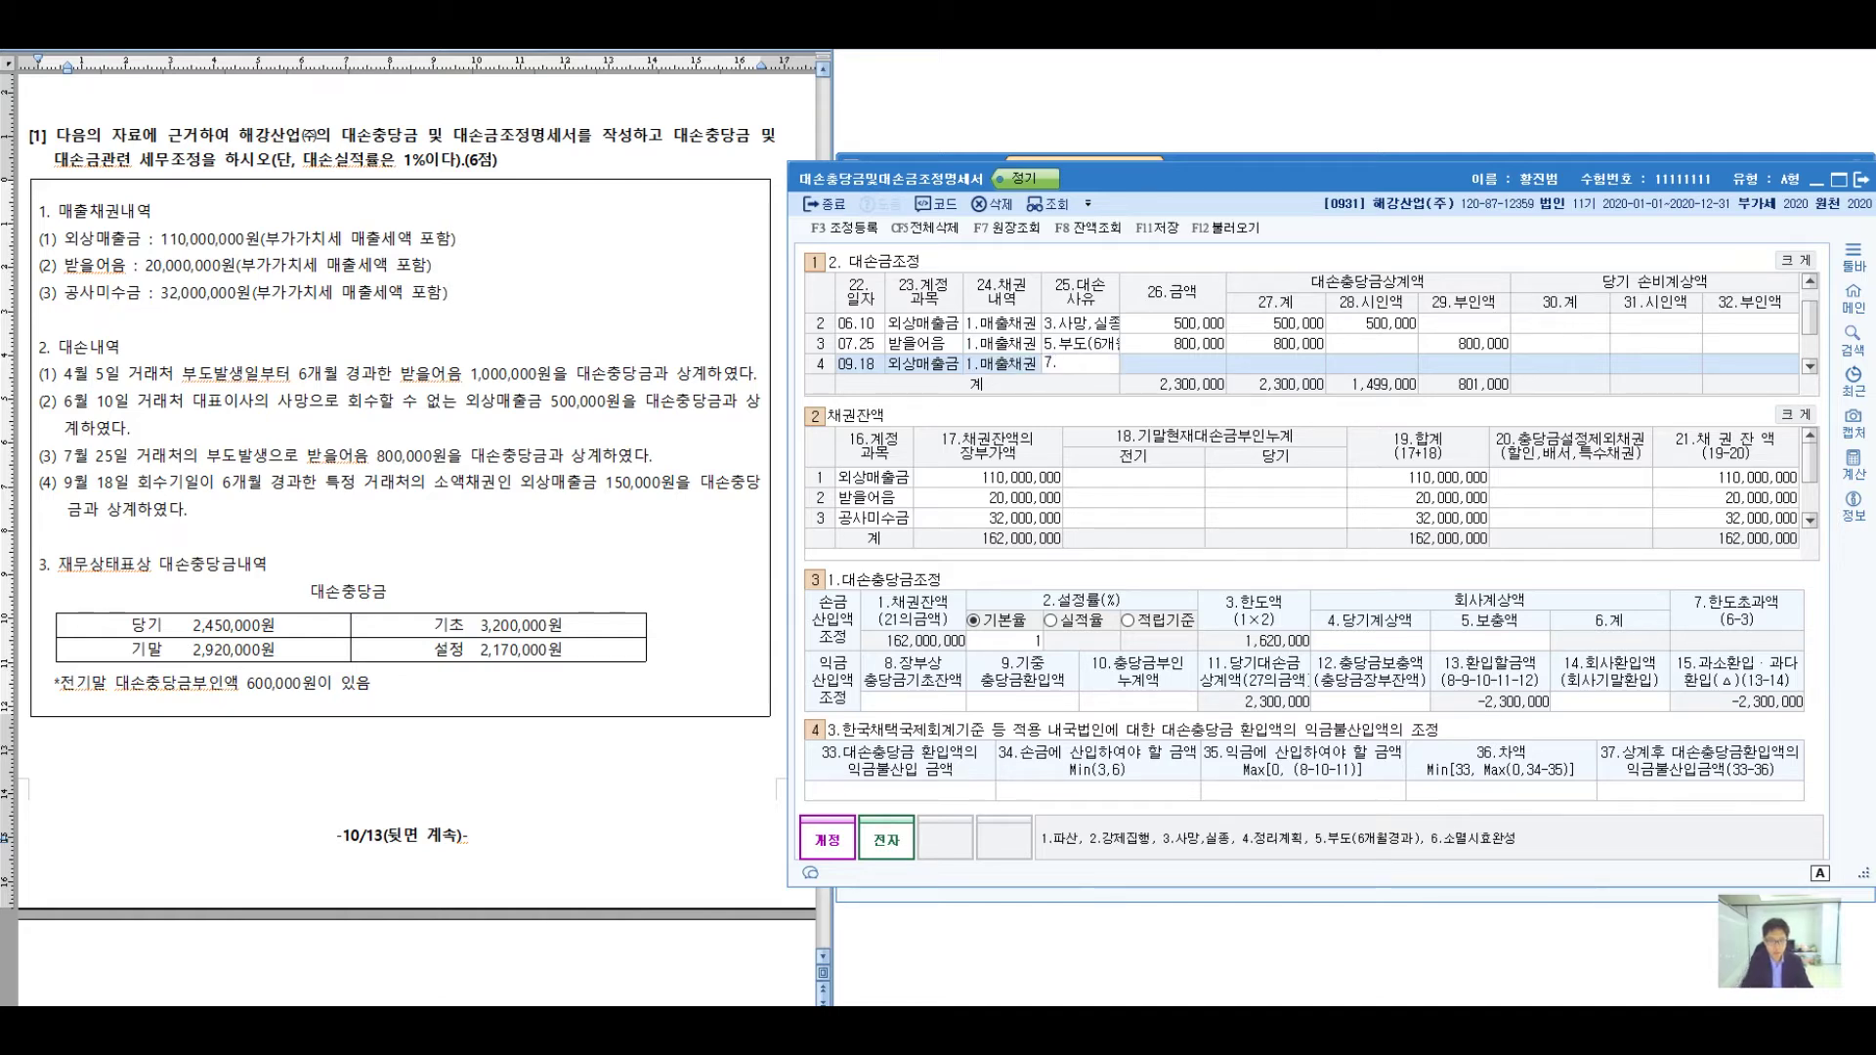
text(소액채권)
key(Return)
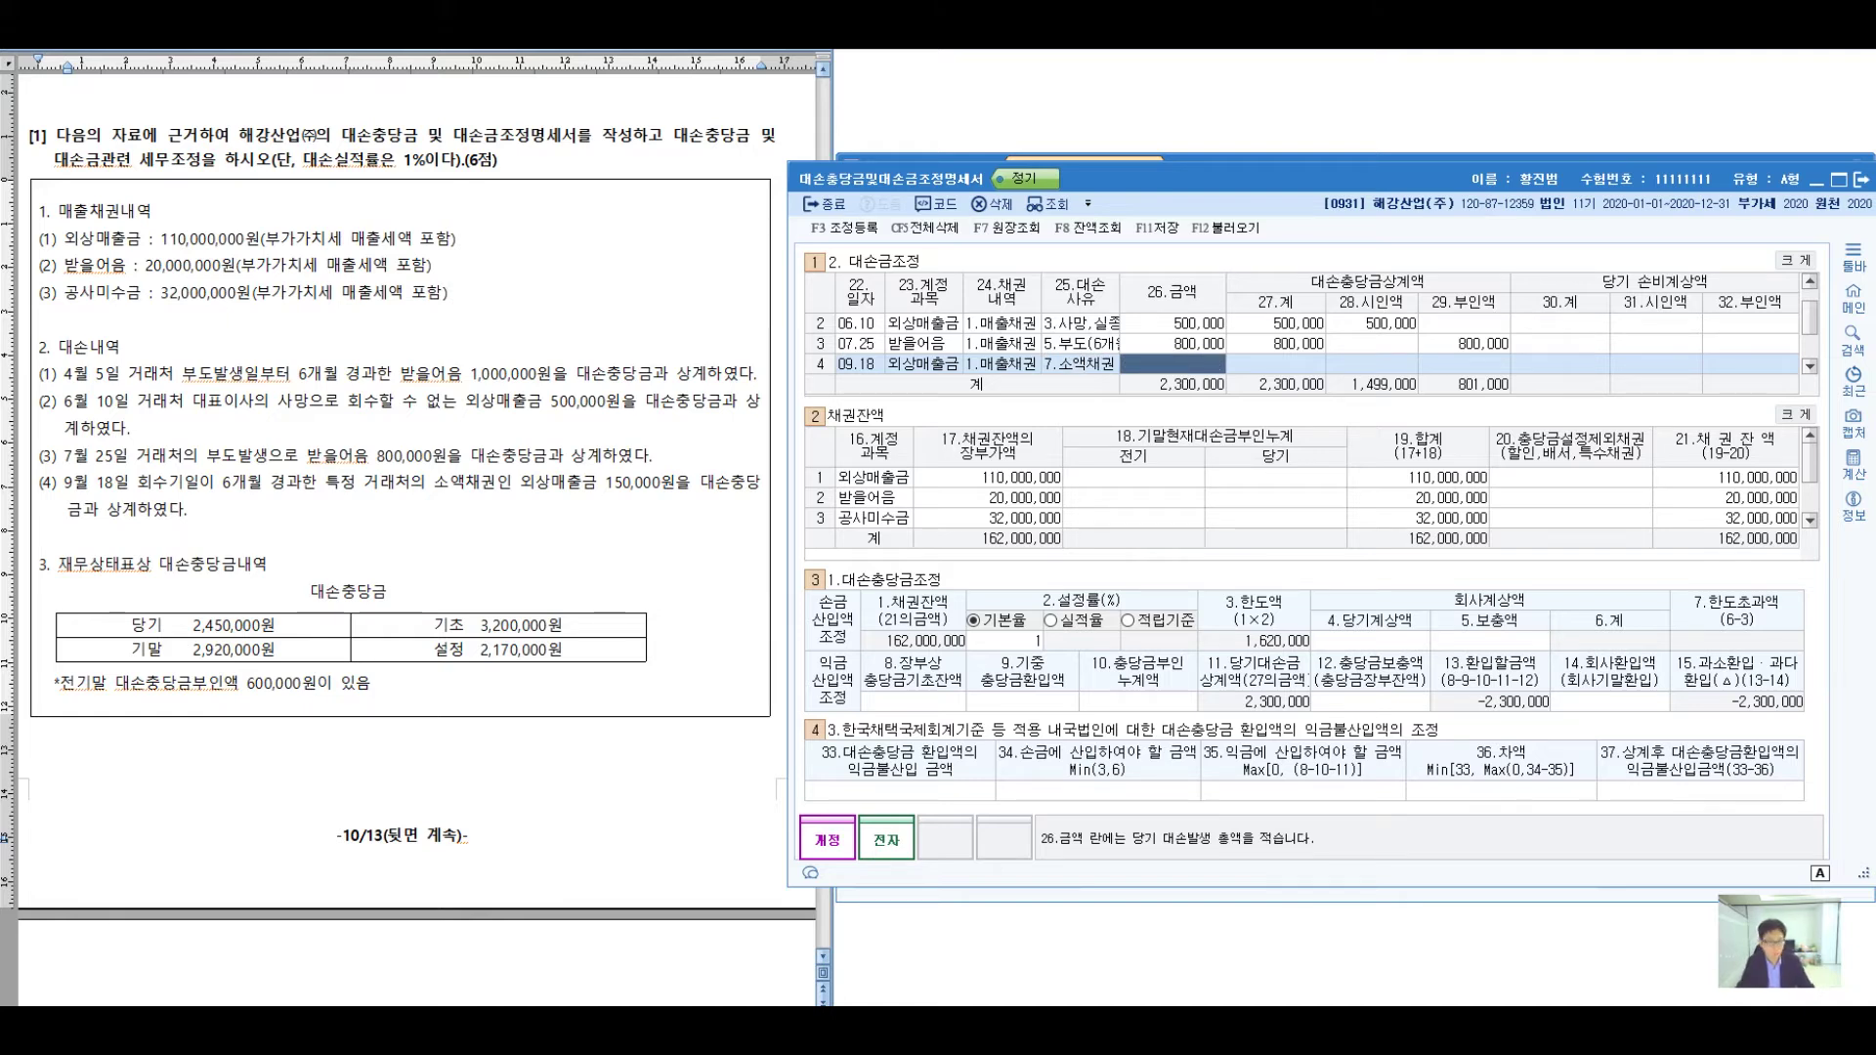
- Set the 09.18 row's amount to 150,000 and its 대손충당금상계액 시인액 to 150,000
text(1500000)
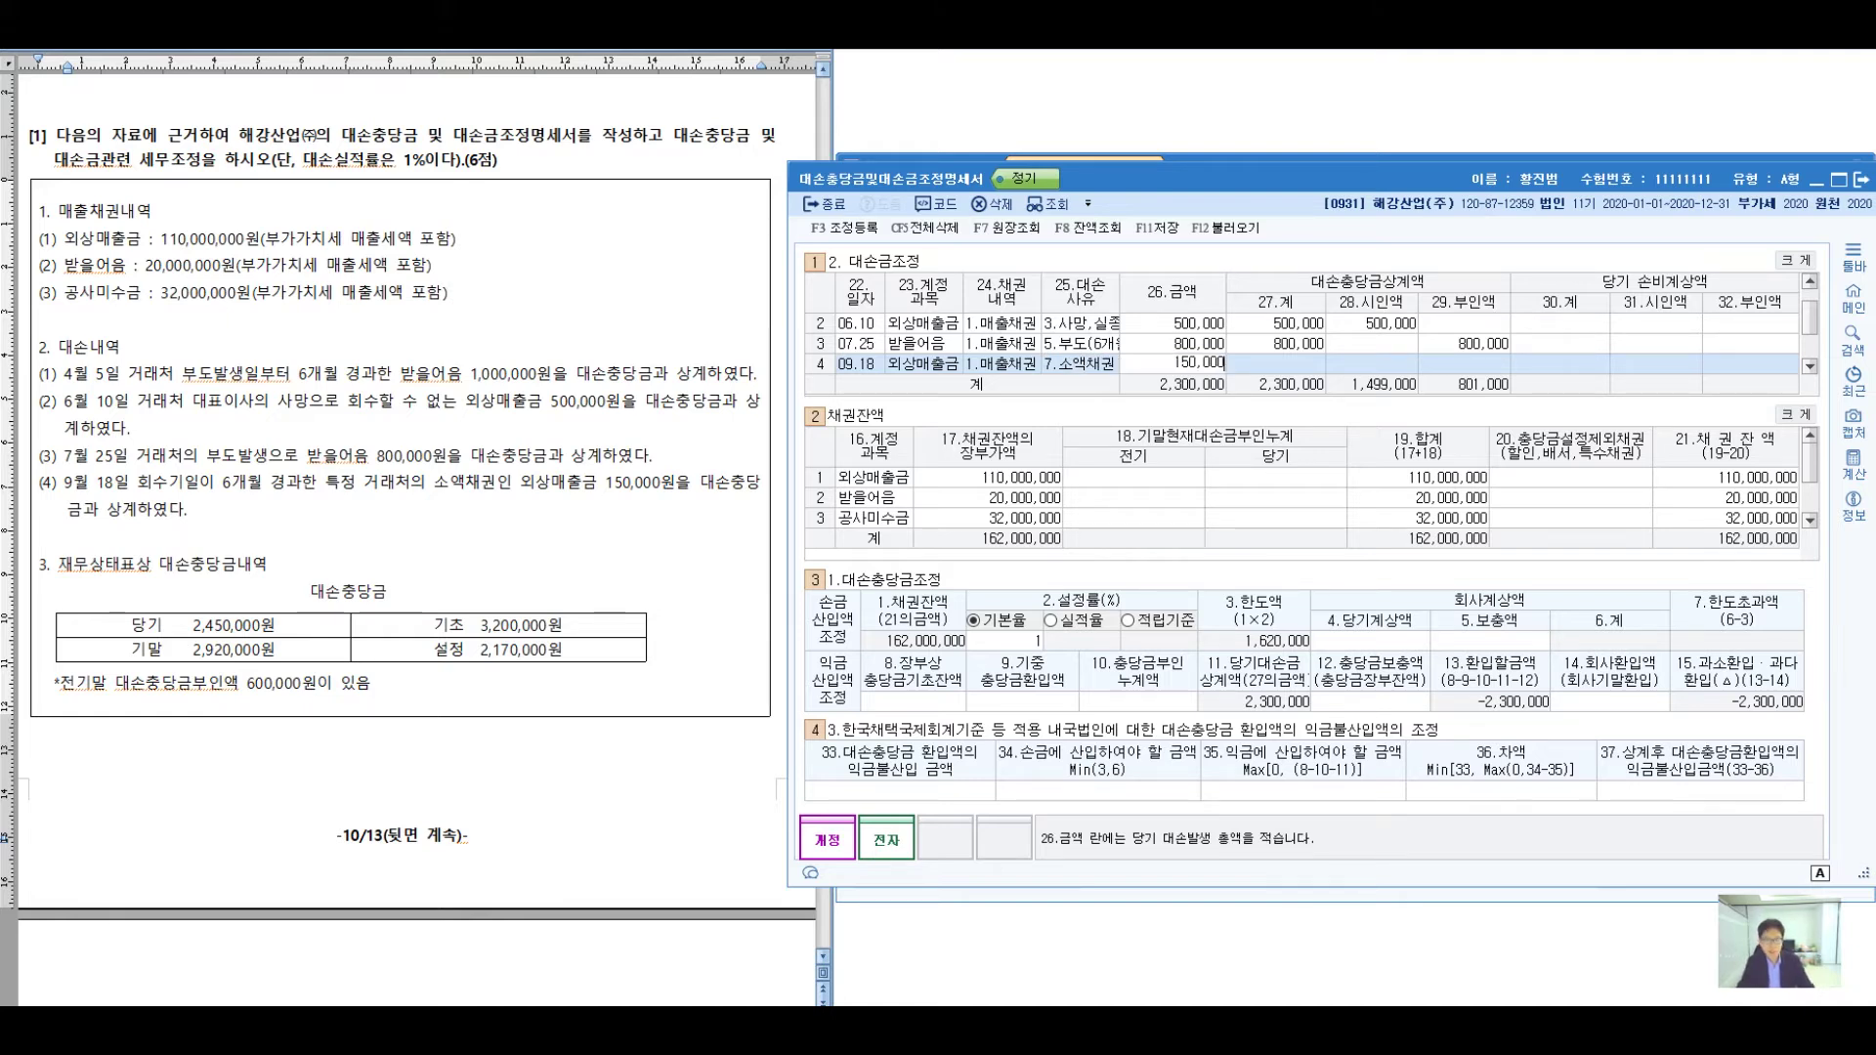
key(Return)
text(15)
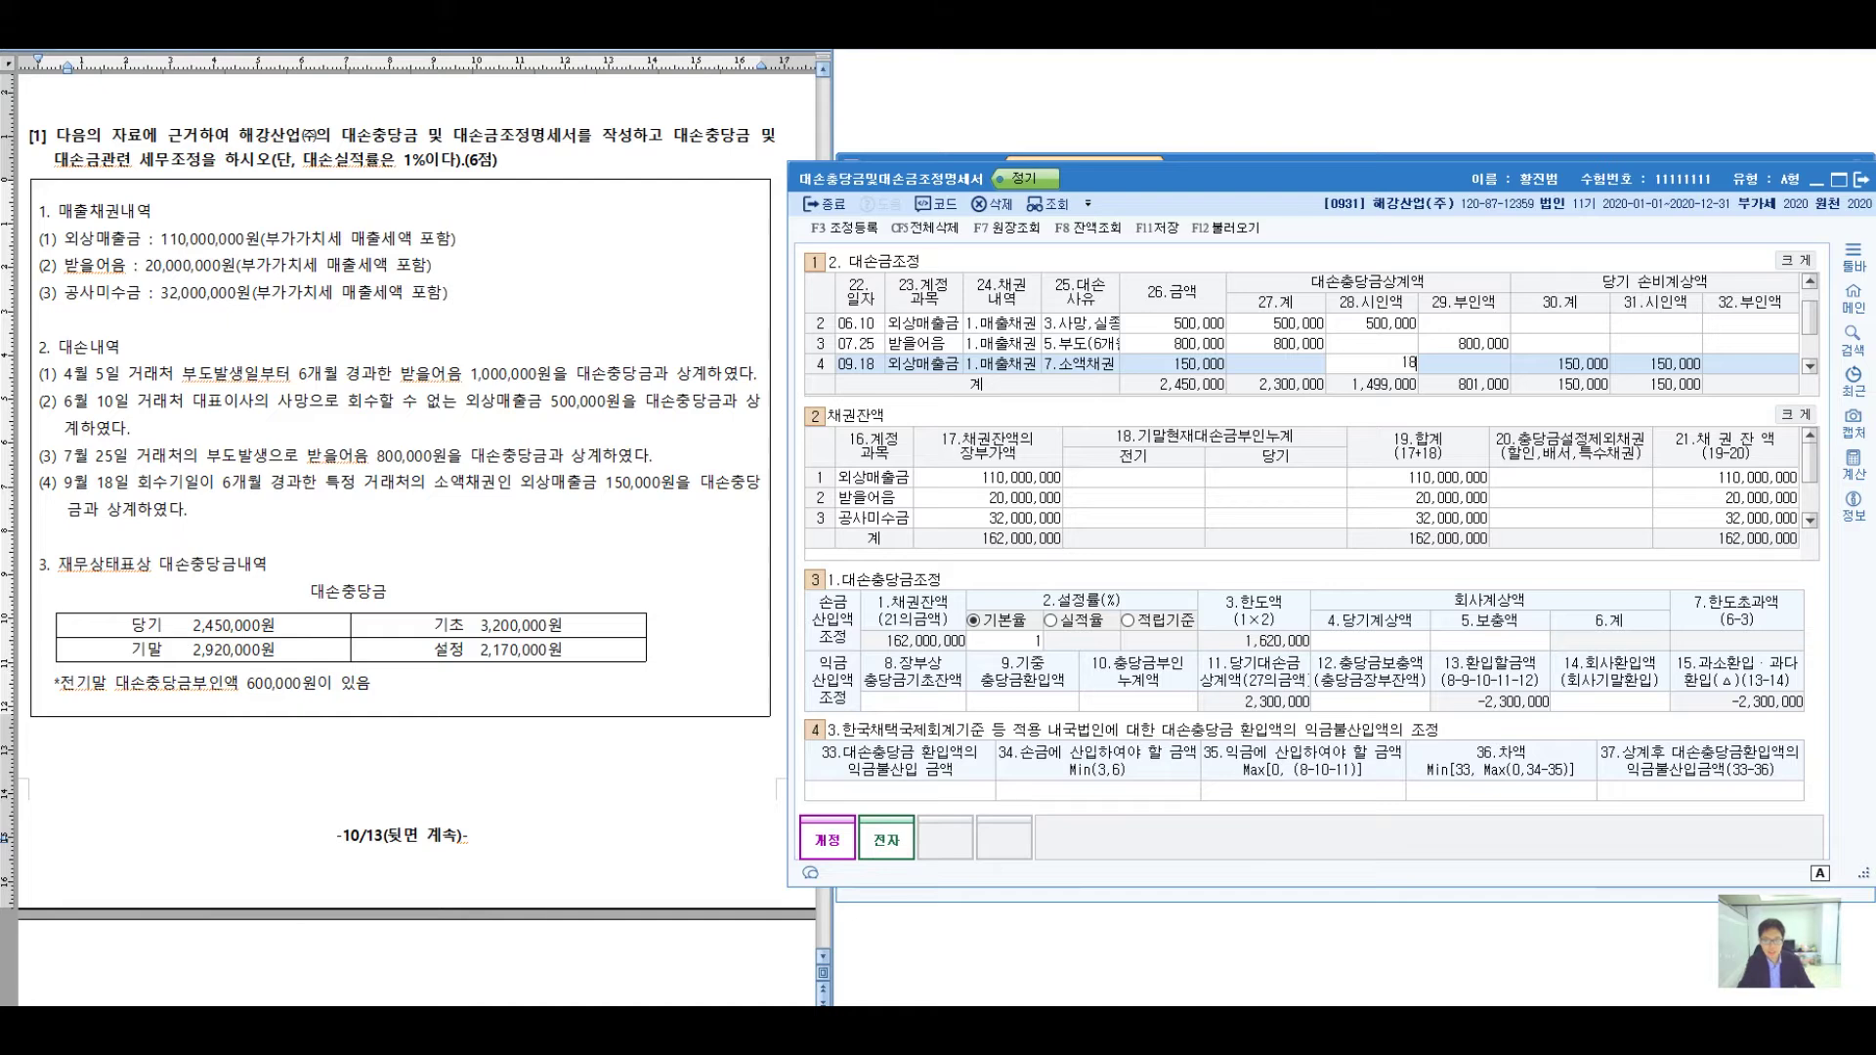
text(0,000)
key(Return)
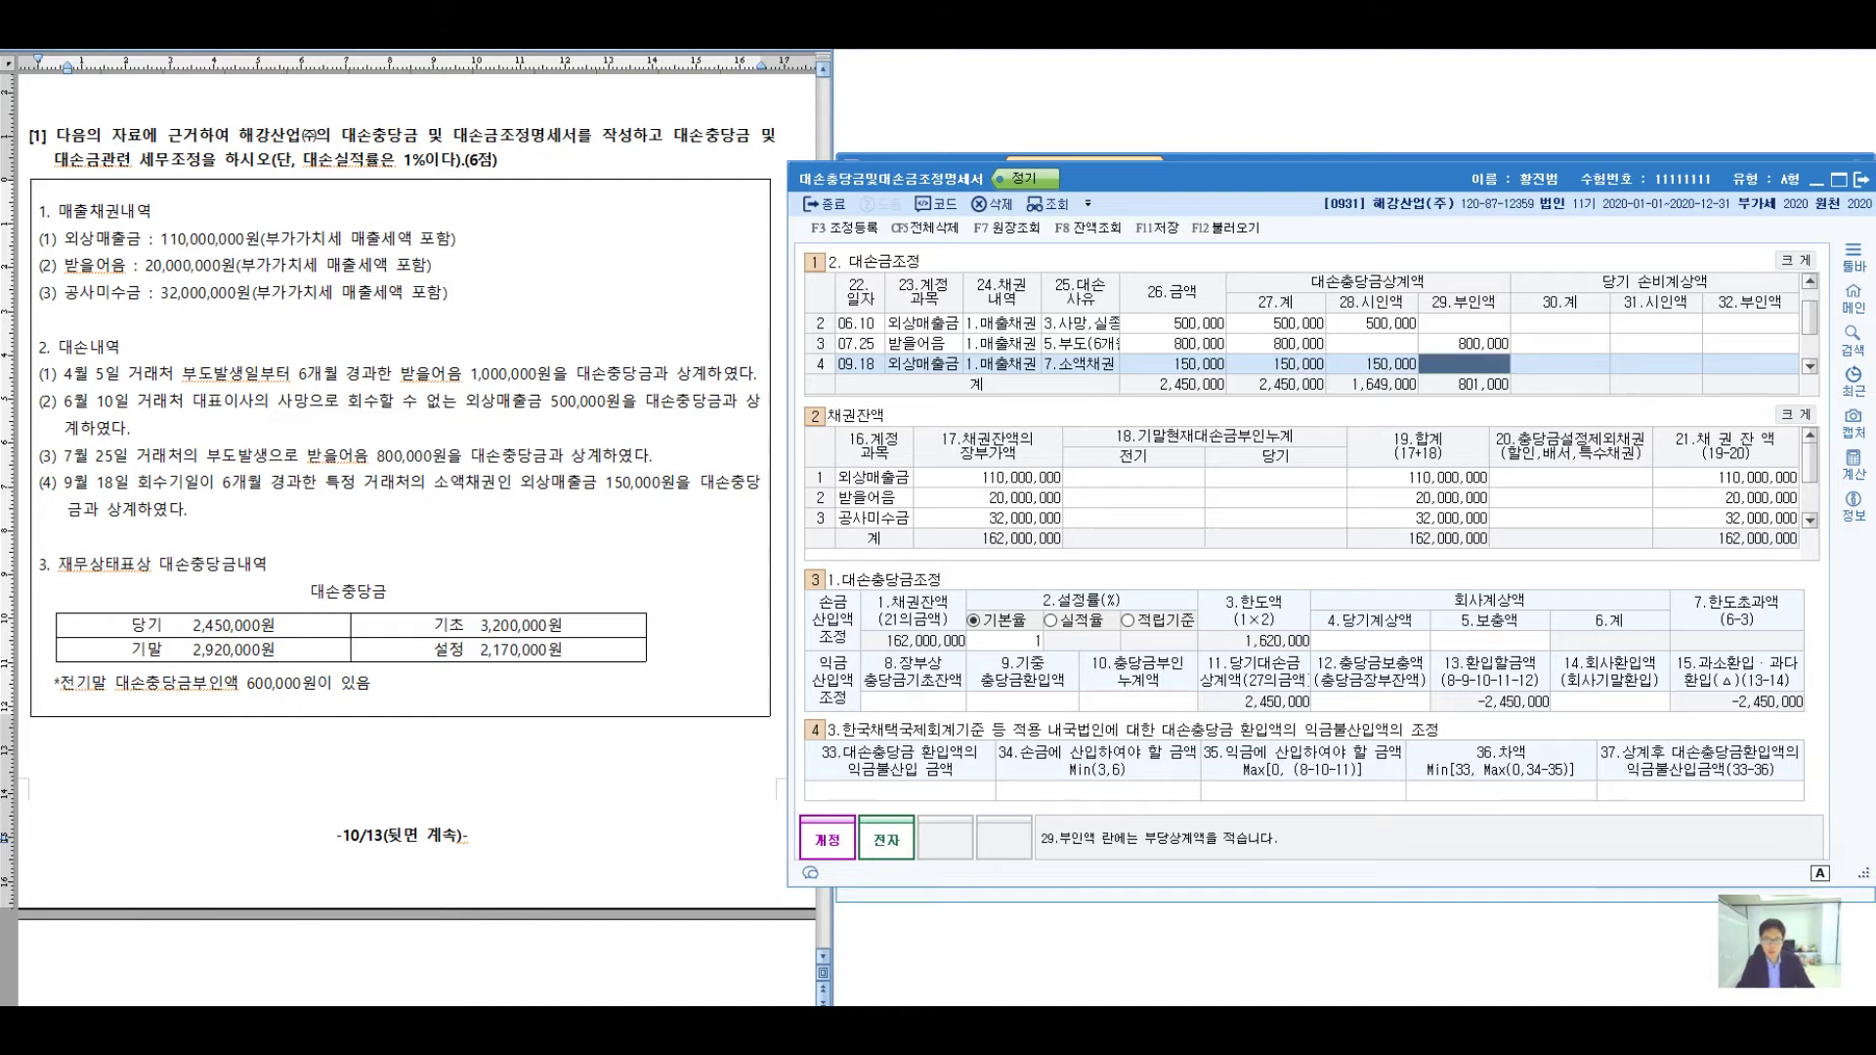
key(Return)
key(Return)
key(Return)
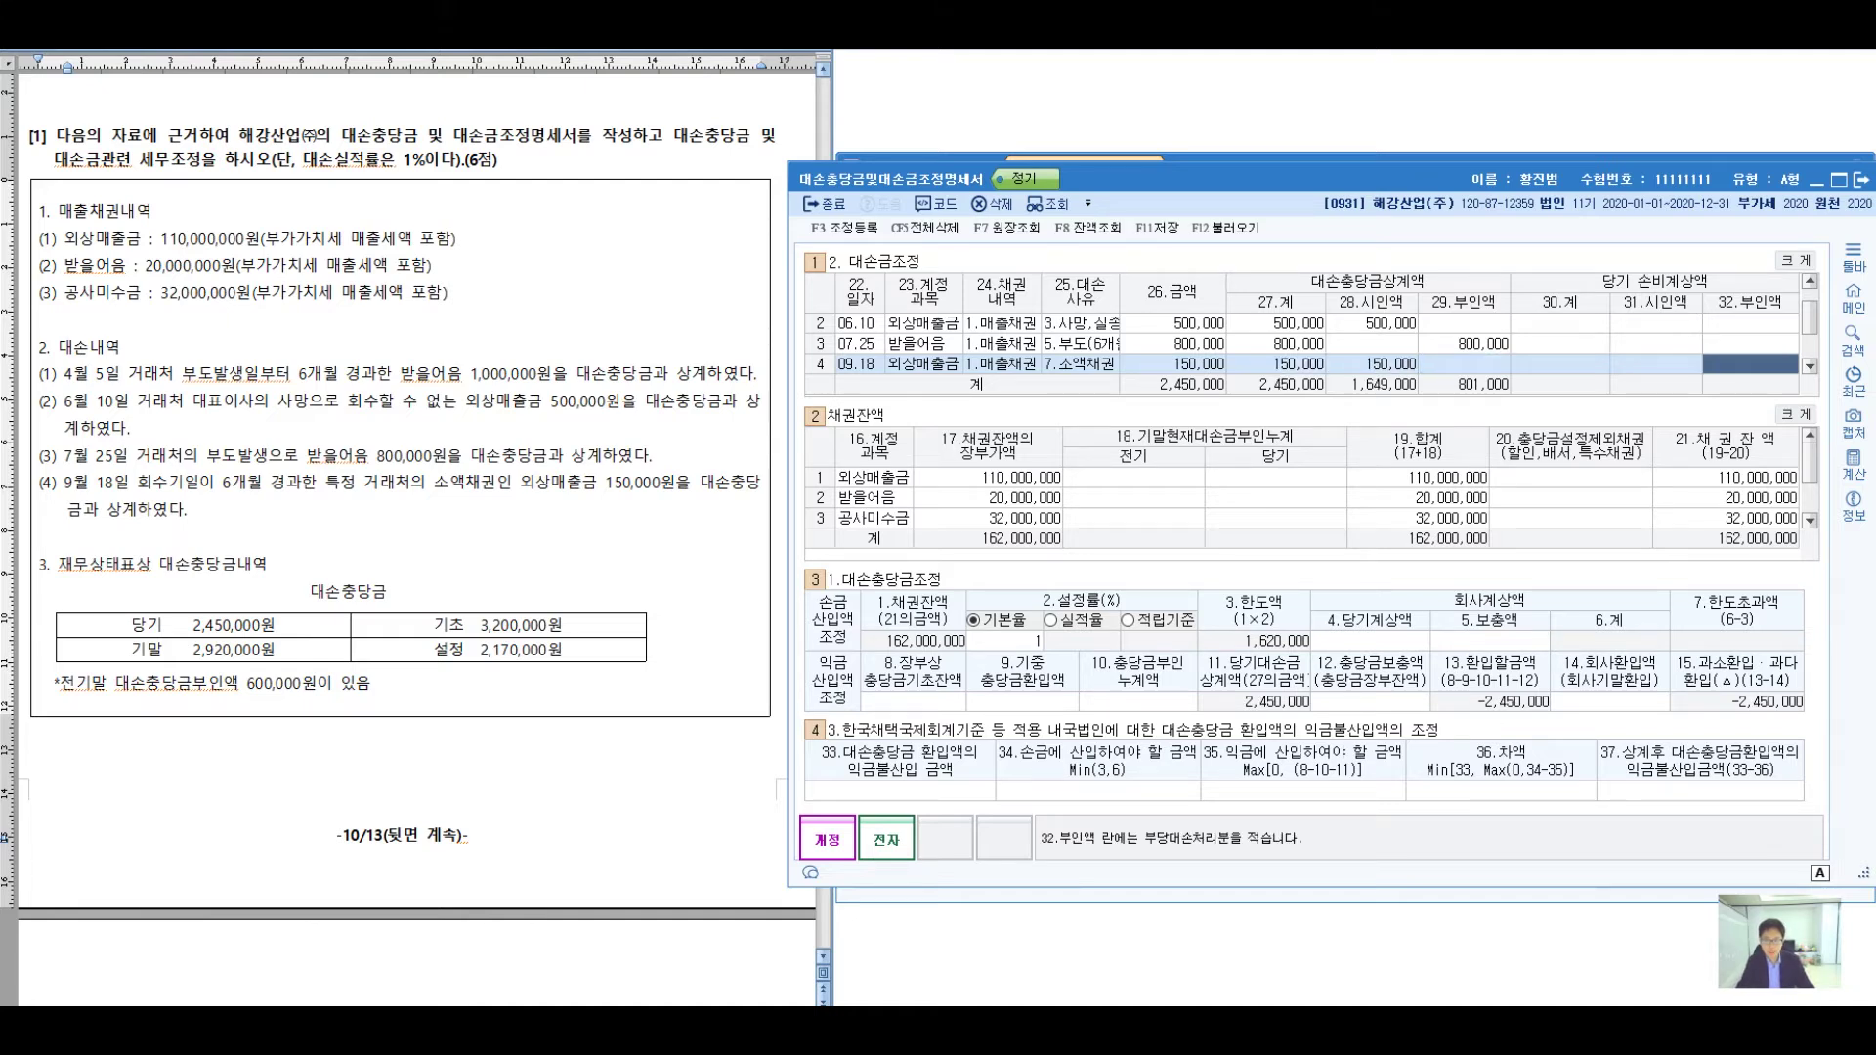
key(Up)
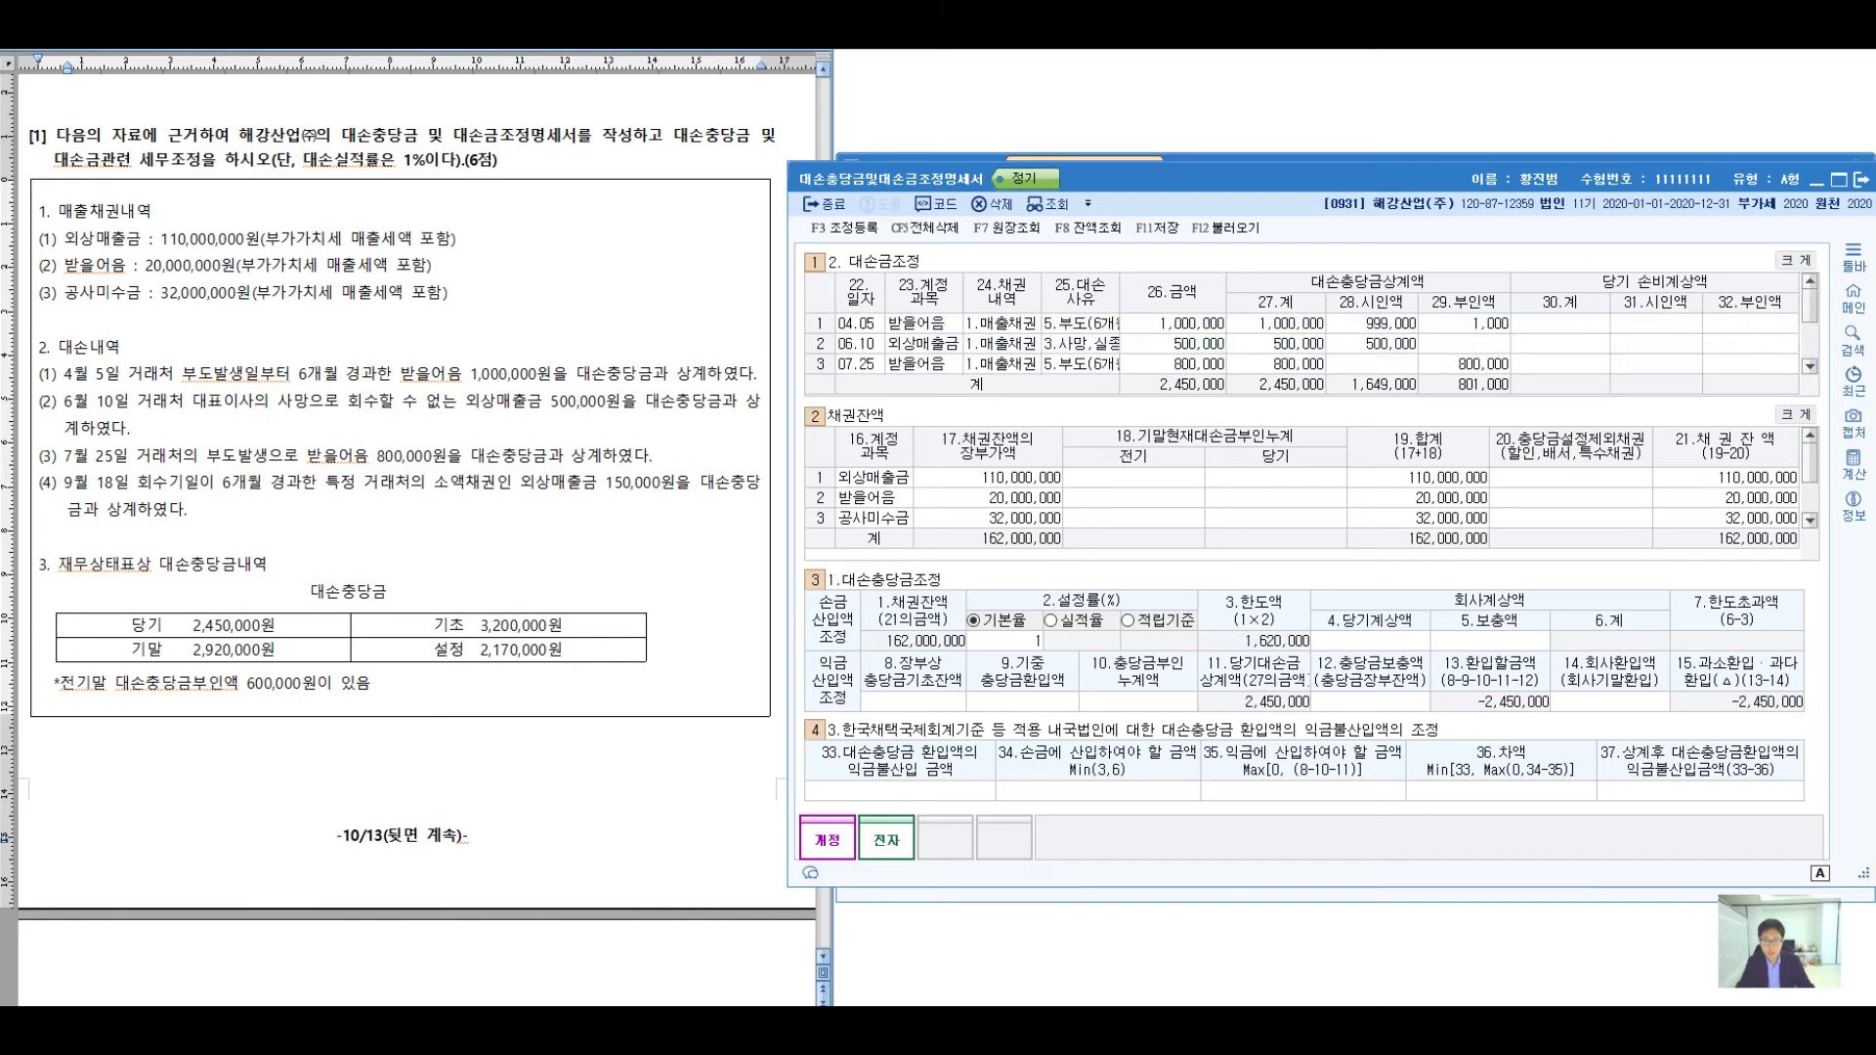
key(Down)
key(Down)
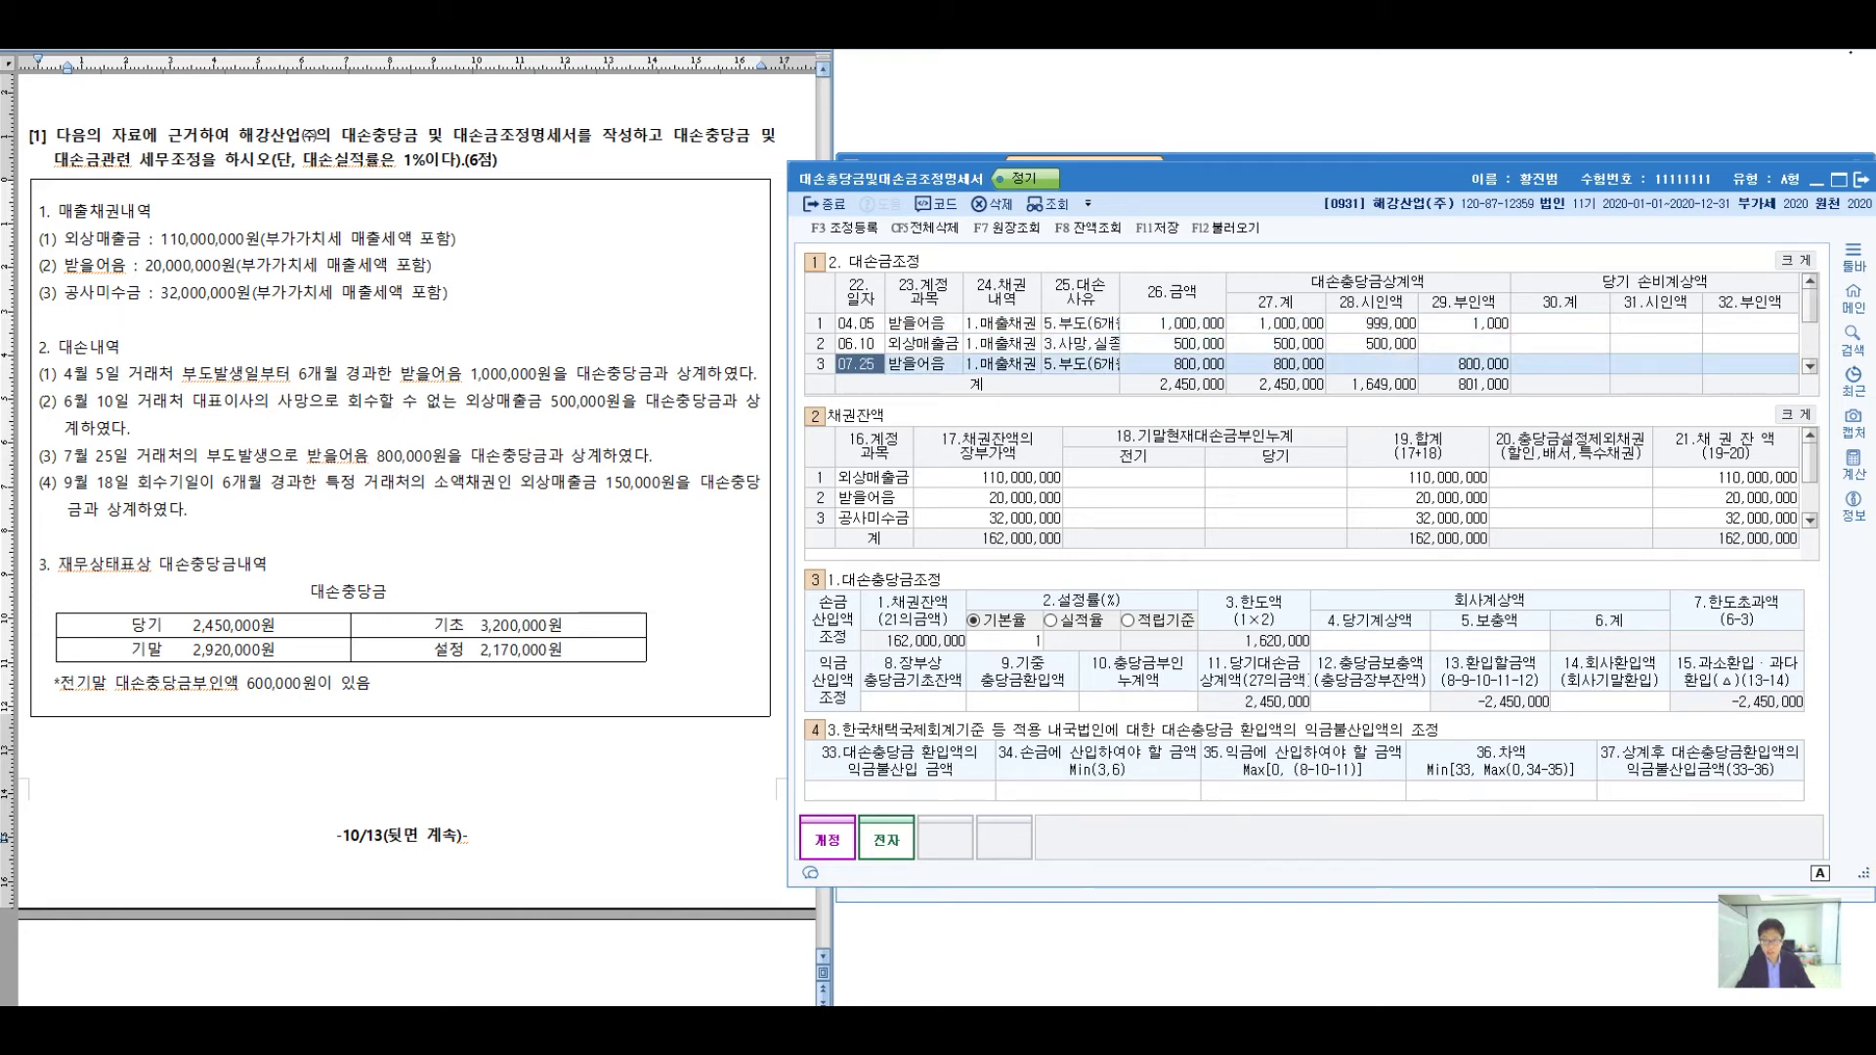
key(alt+Tab)
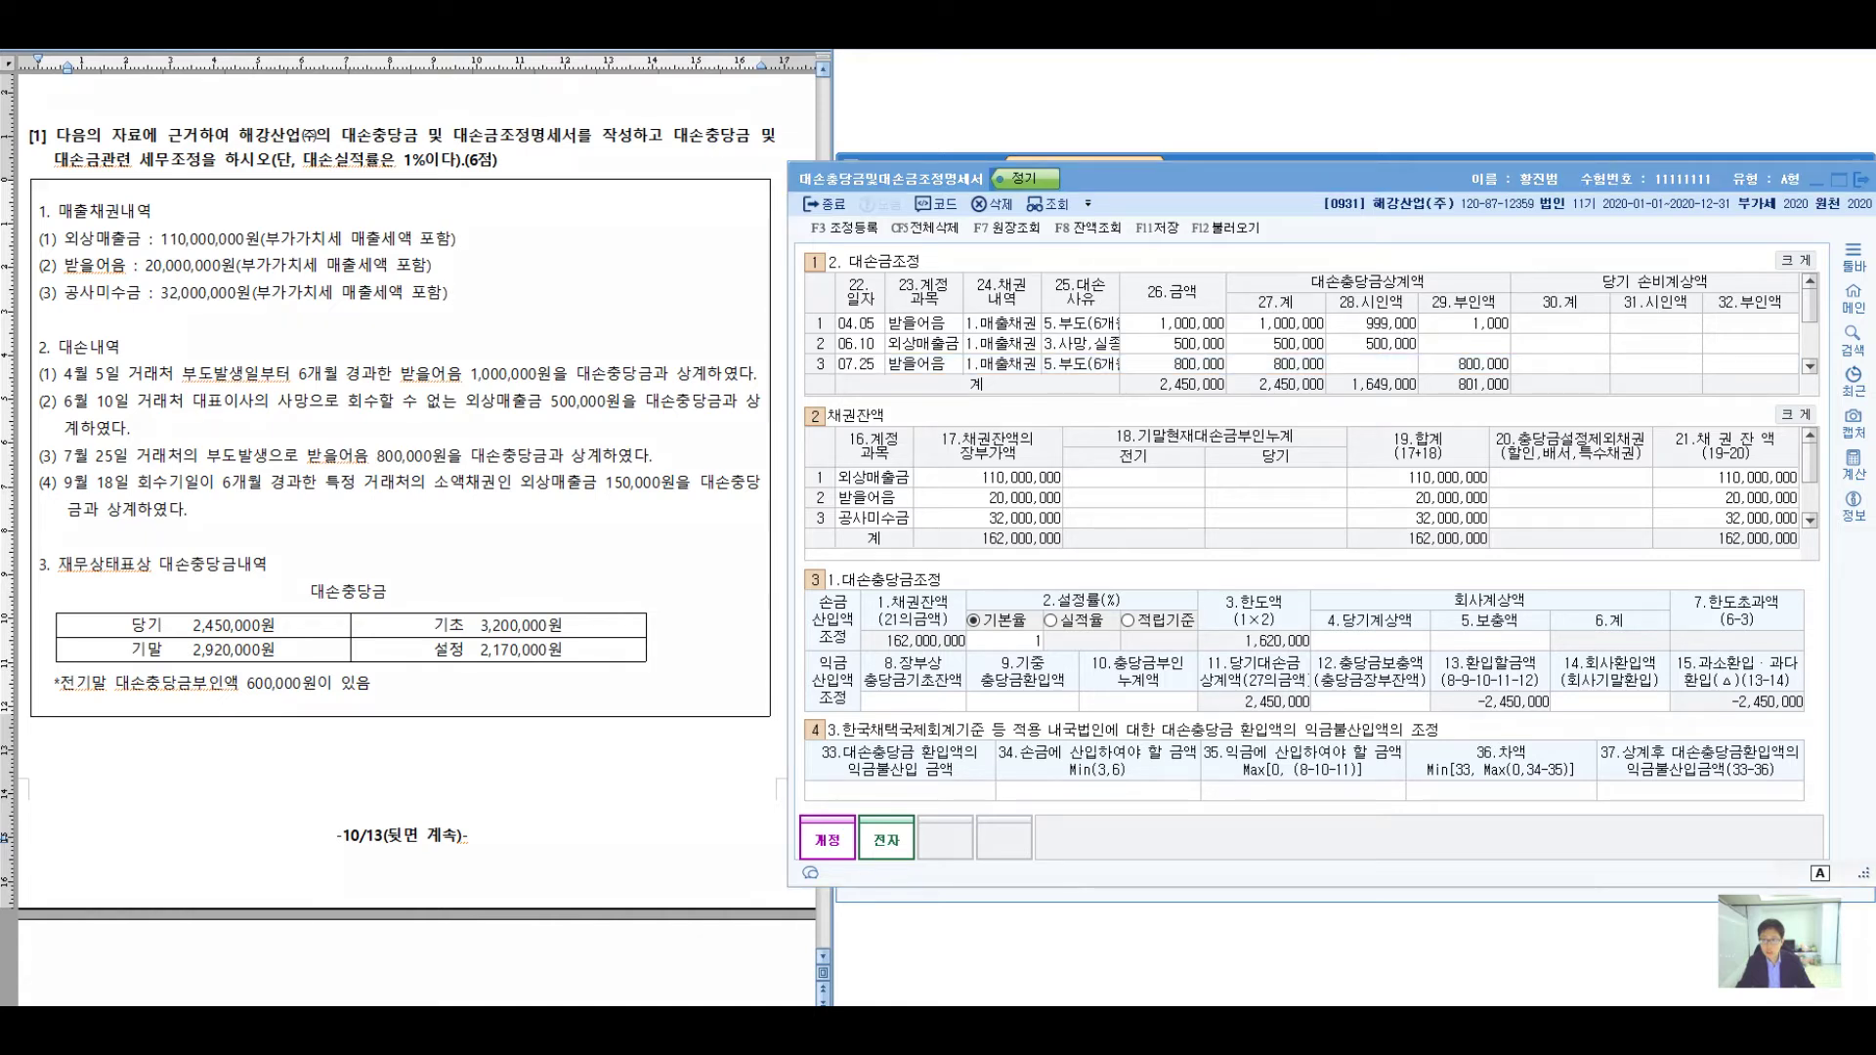
drag(1418, 294, 1511, 397)
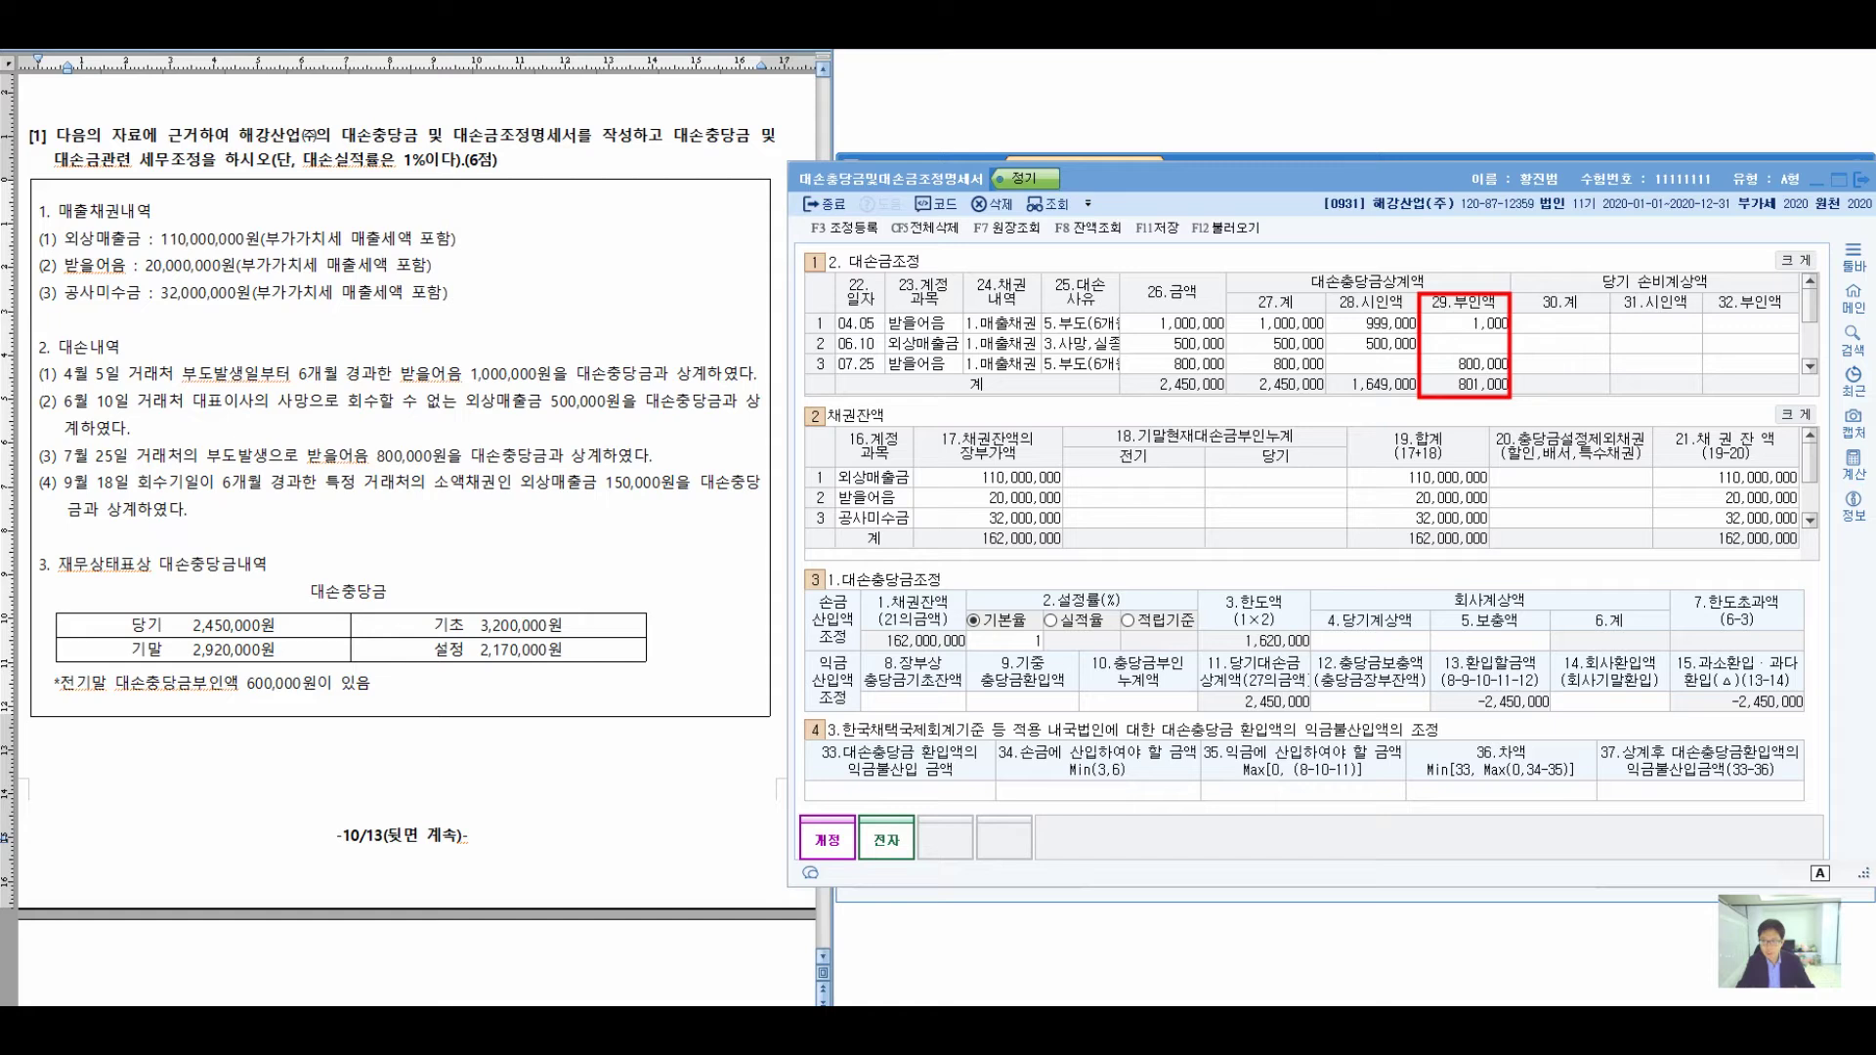
drag(1422, 350, 1223, 418)
drag(1116, 446, 1296, 445)
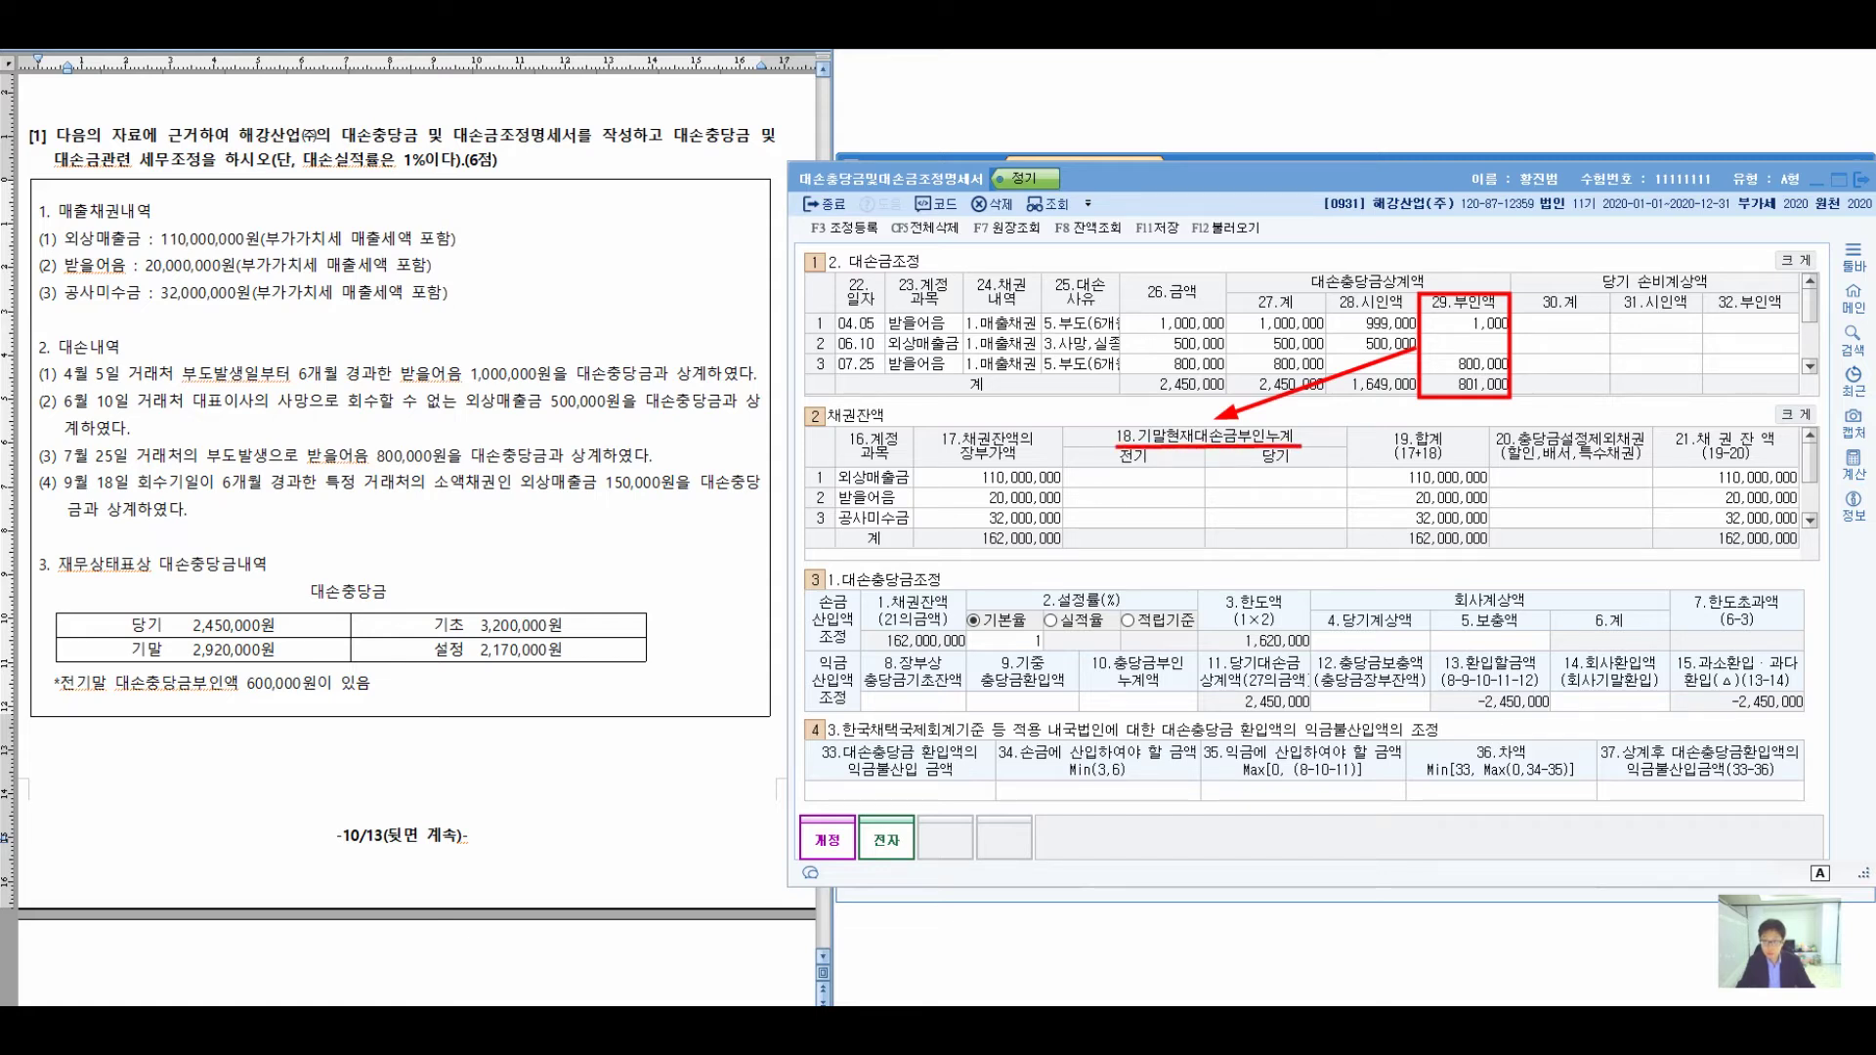
drag(1124, 301, 1117, 297)
drag(1148, 266, 1138, 369)
drag(1168, 305, 1226, 297)
drag(1239, 321, 1194, 426)
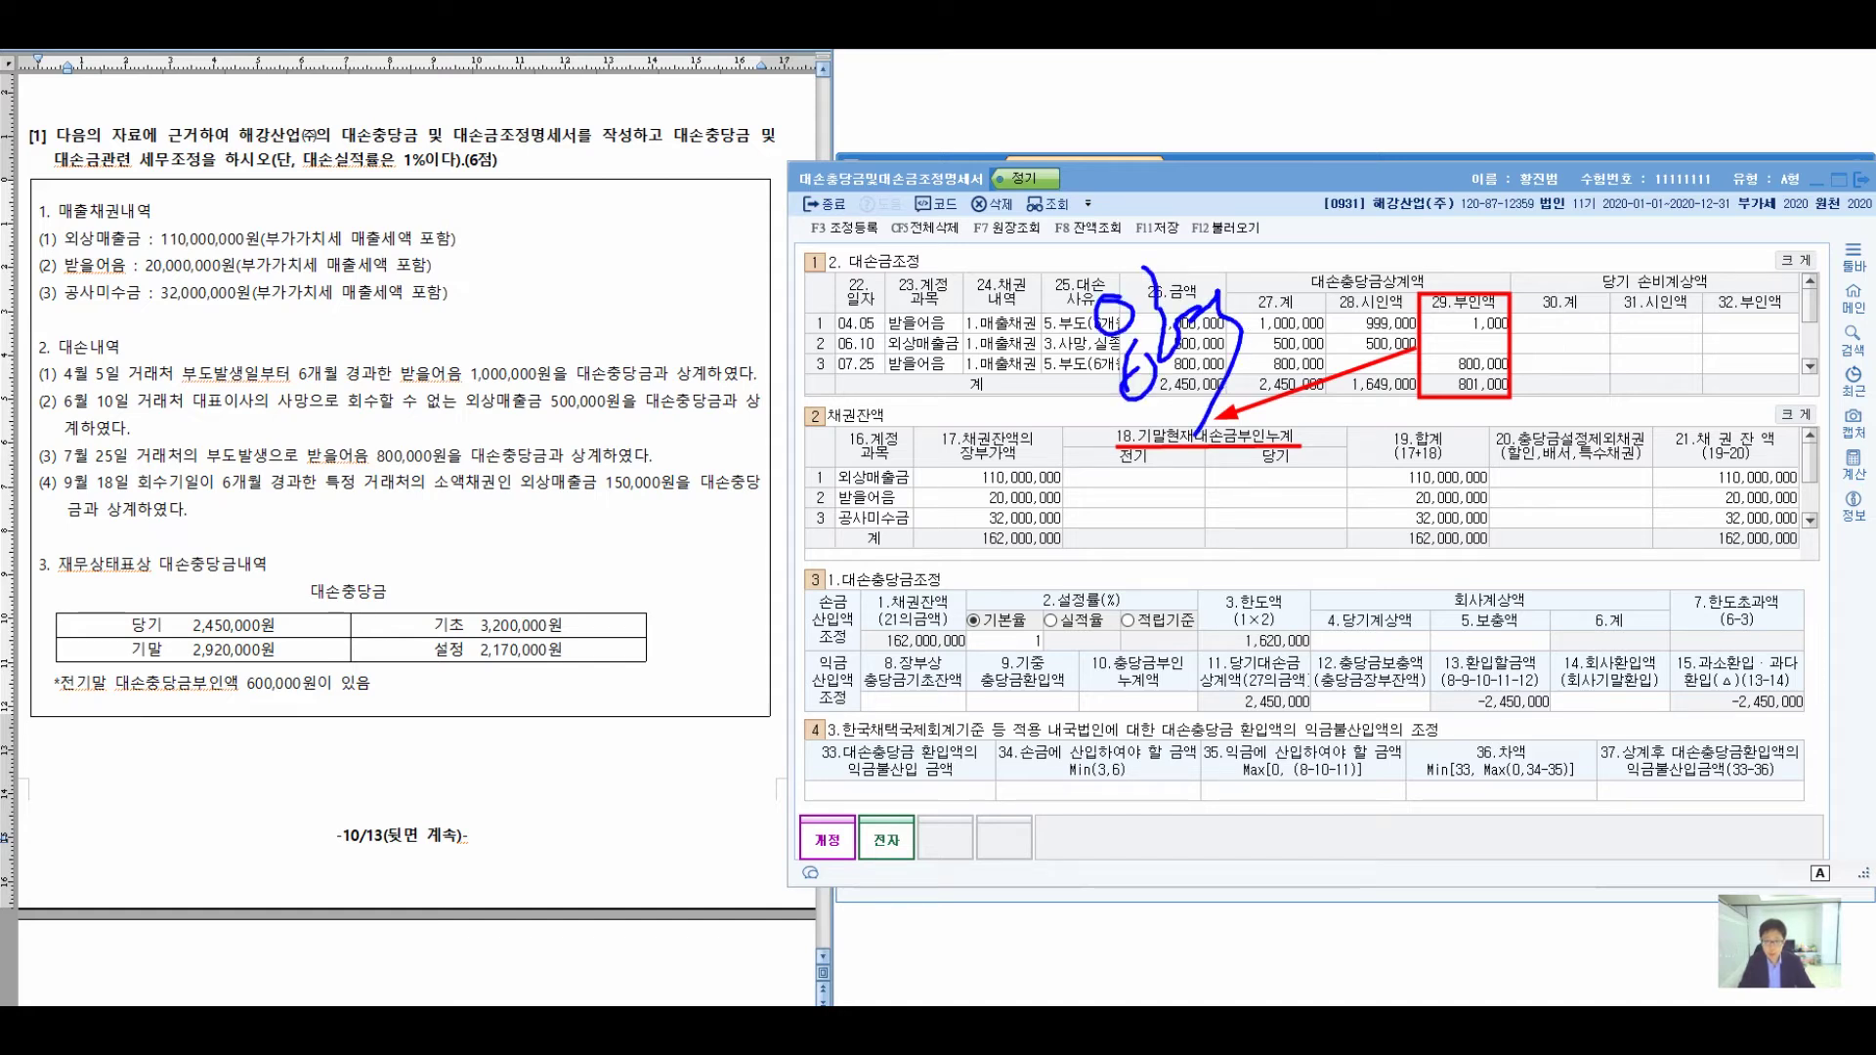
drag(1523, 291, 1691, 245)
mouse_move(1527, 347)
mouse_down()
mouse_move(1534, 369)
mouse_move(1662, 326)
mouse_up()
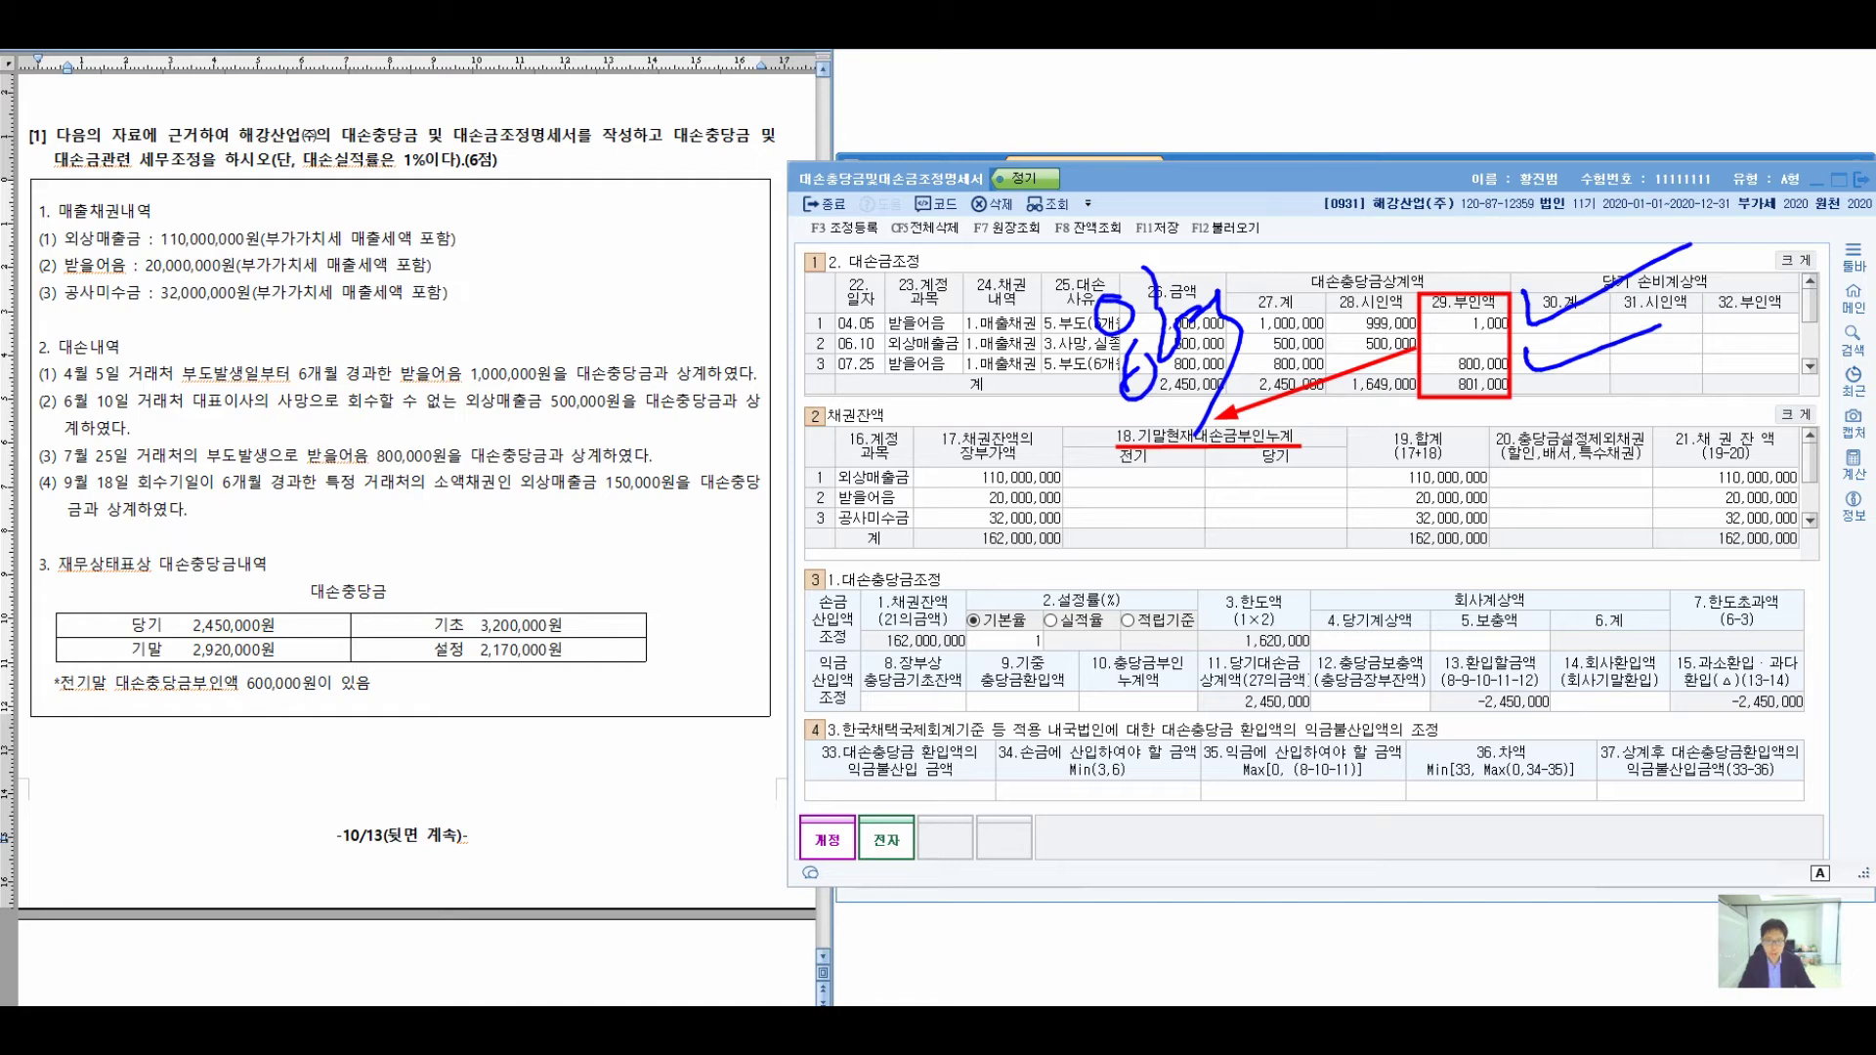
drag(853, 311, 937, 272)
drag(823, 377, 904, 336)
drag(807, 477, 925, 445)
mouse_move(1239, 463)
mouse_down()
mouse_move(1200, 528)
mouse_move(1258, 508)
mouse_up()
mouse_move(1303, 465)
mouse_down()
mouse_move(1275, 525)
mouse_move(1335, 489)
mouse_move(1411, 484)
mouse_up()
drag(1256, 547, 1251, 598)
mouse_move(1282, 553)
mouse_down()
mouse_move(1271, 592)
mouse_move(1318, 588)
mouse_up()
drag(1315, 556, 1366, 589)
mouse_move(1368, 559)
mouse_down()
mouse_move(1400, 555)
mouse_move(1432, 660)
mouse_up()
drag(1476, 545, 1466, 572)
drag(1503, 524, 1515, 604)
mouse_move(1524, 530)
mouse_down()
mouse_move(1544, 585)
mouse_move(1623, 627)
mouse_up()
drag(1640, 565, 1745, 542)
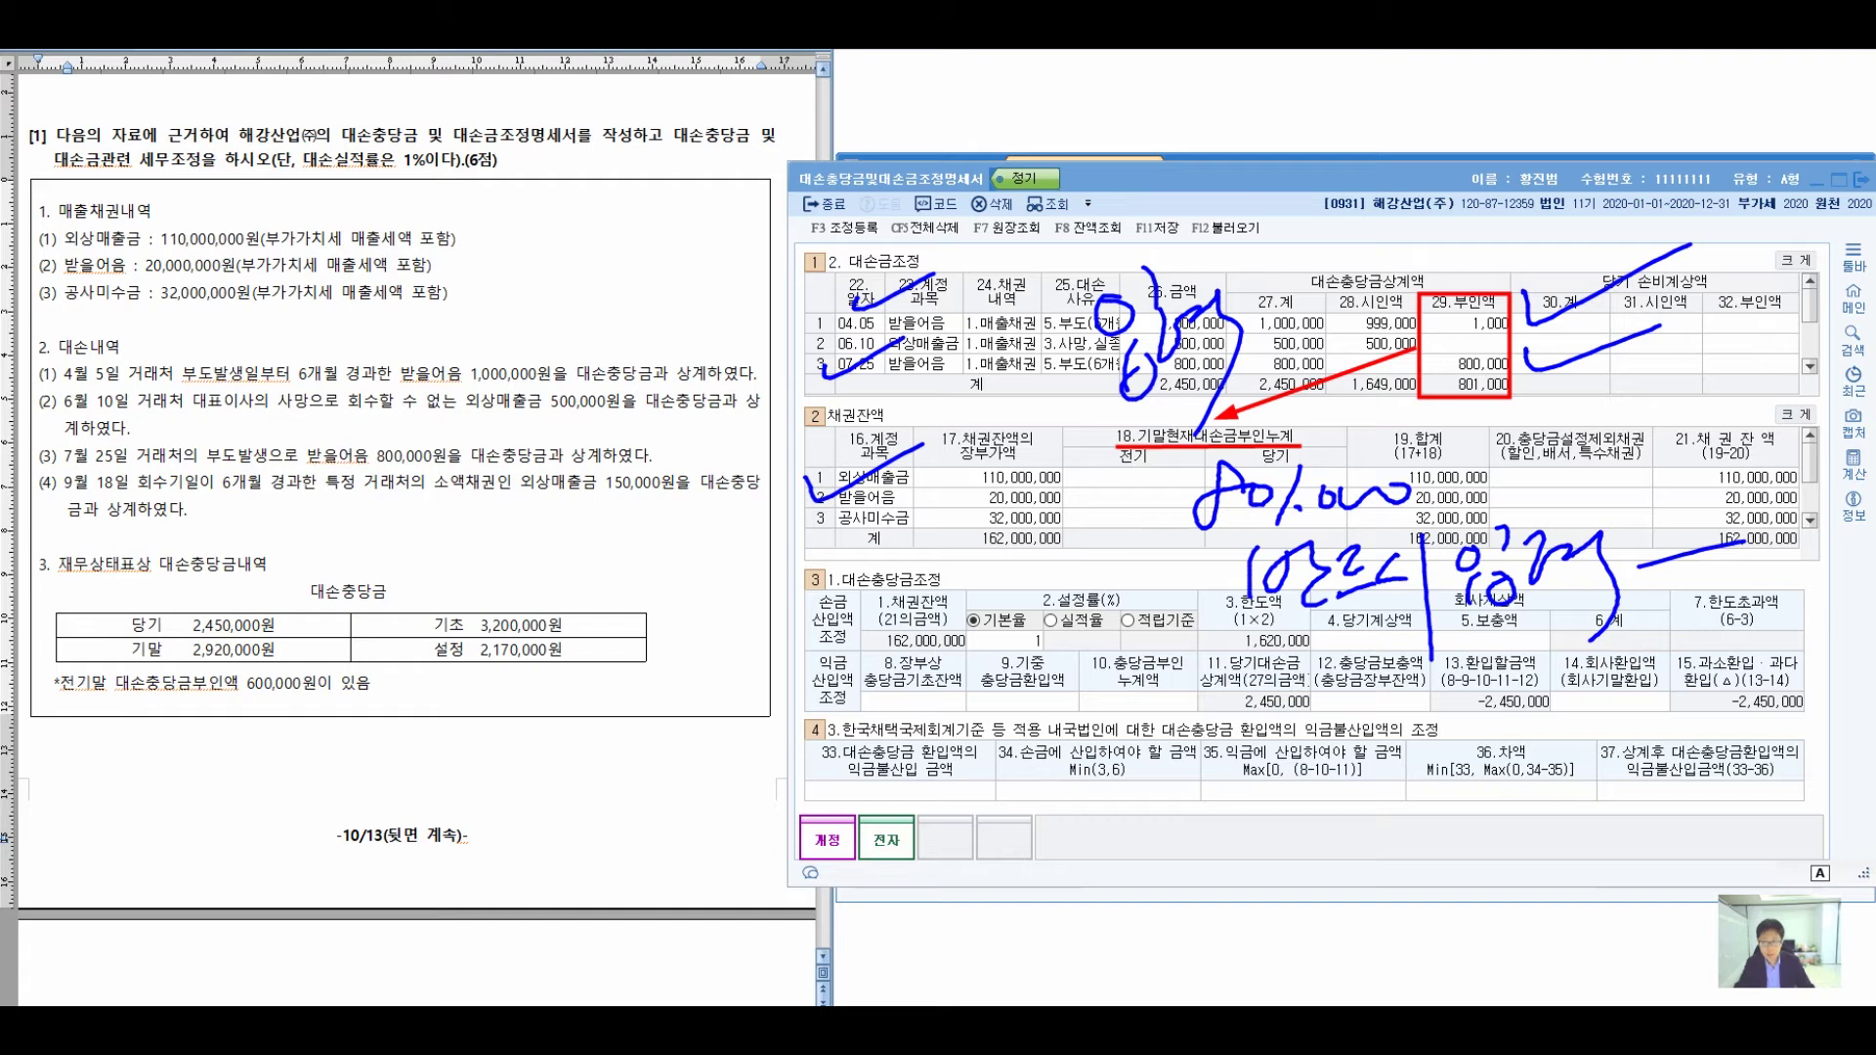
key(ctrl+z)
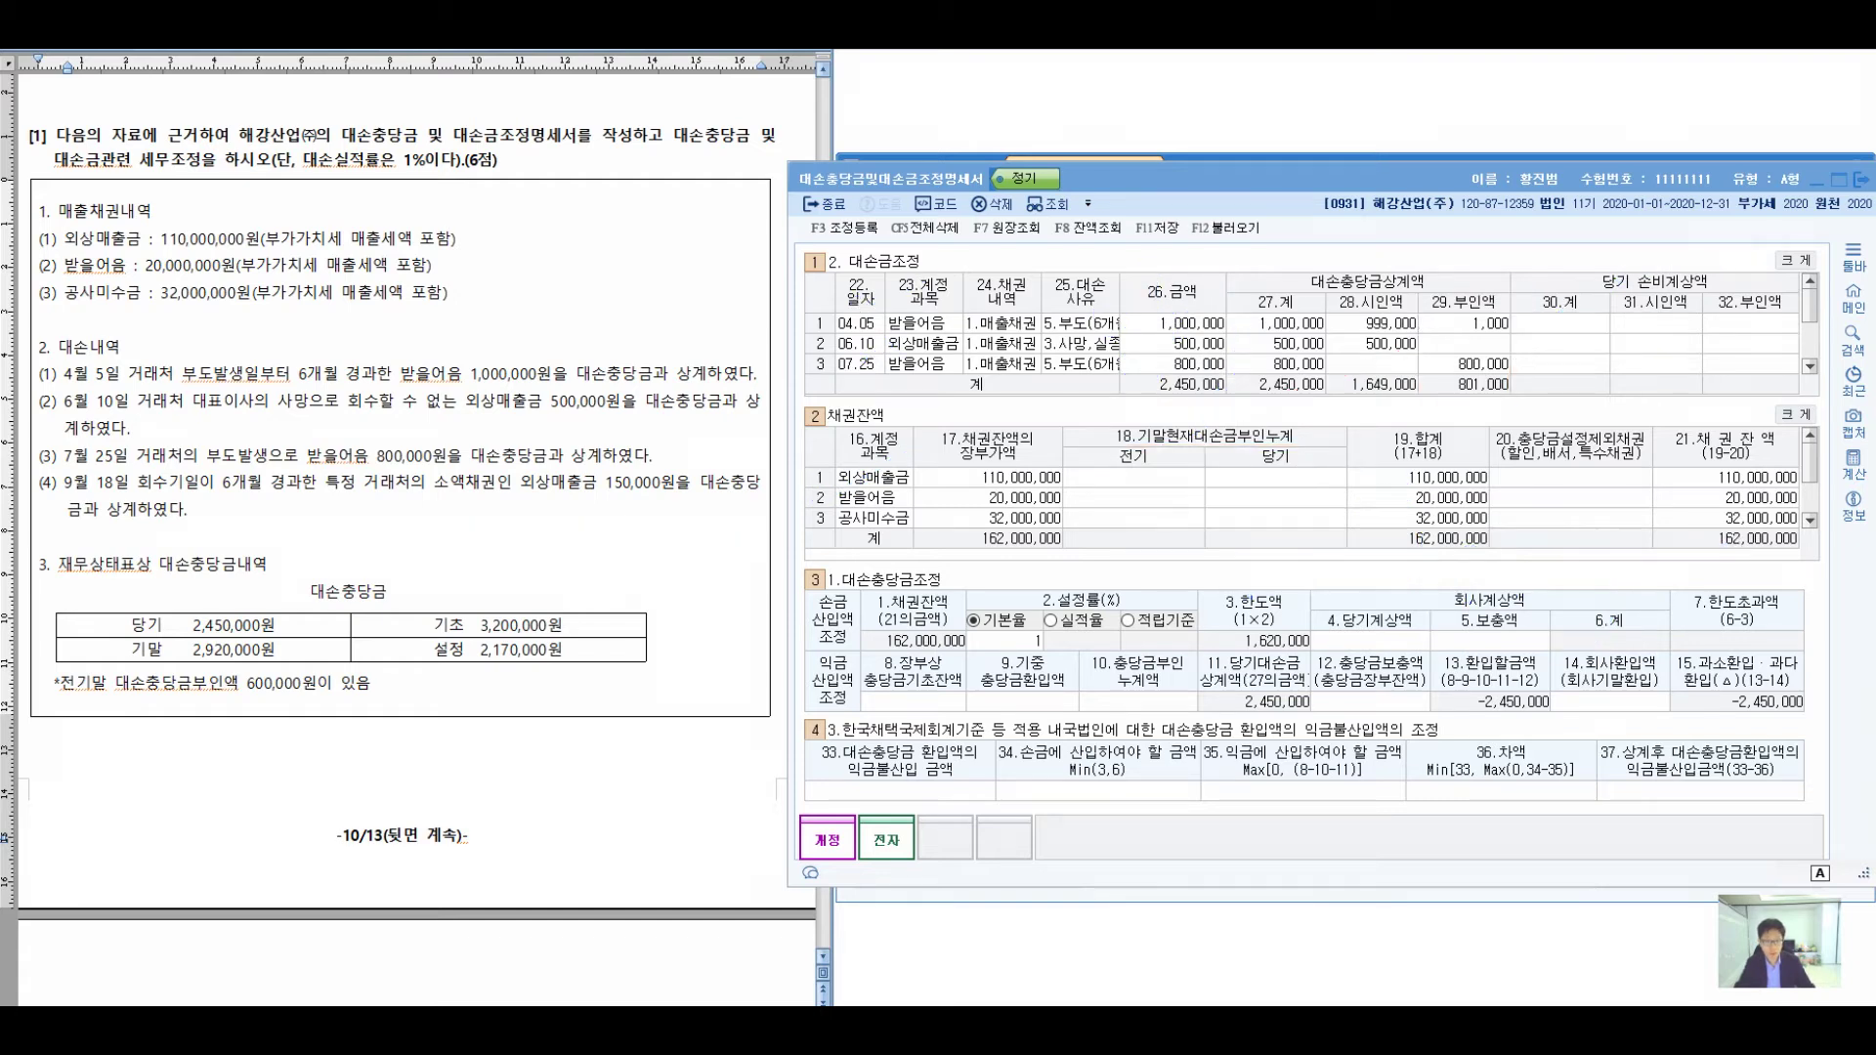
- Set the 당기 기말현재대손금부인누계 of 받을어음 in the 채권잔액 table to 801,000
click(1276, 497)
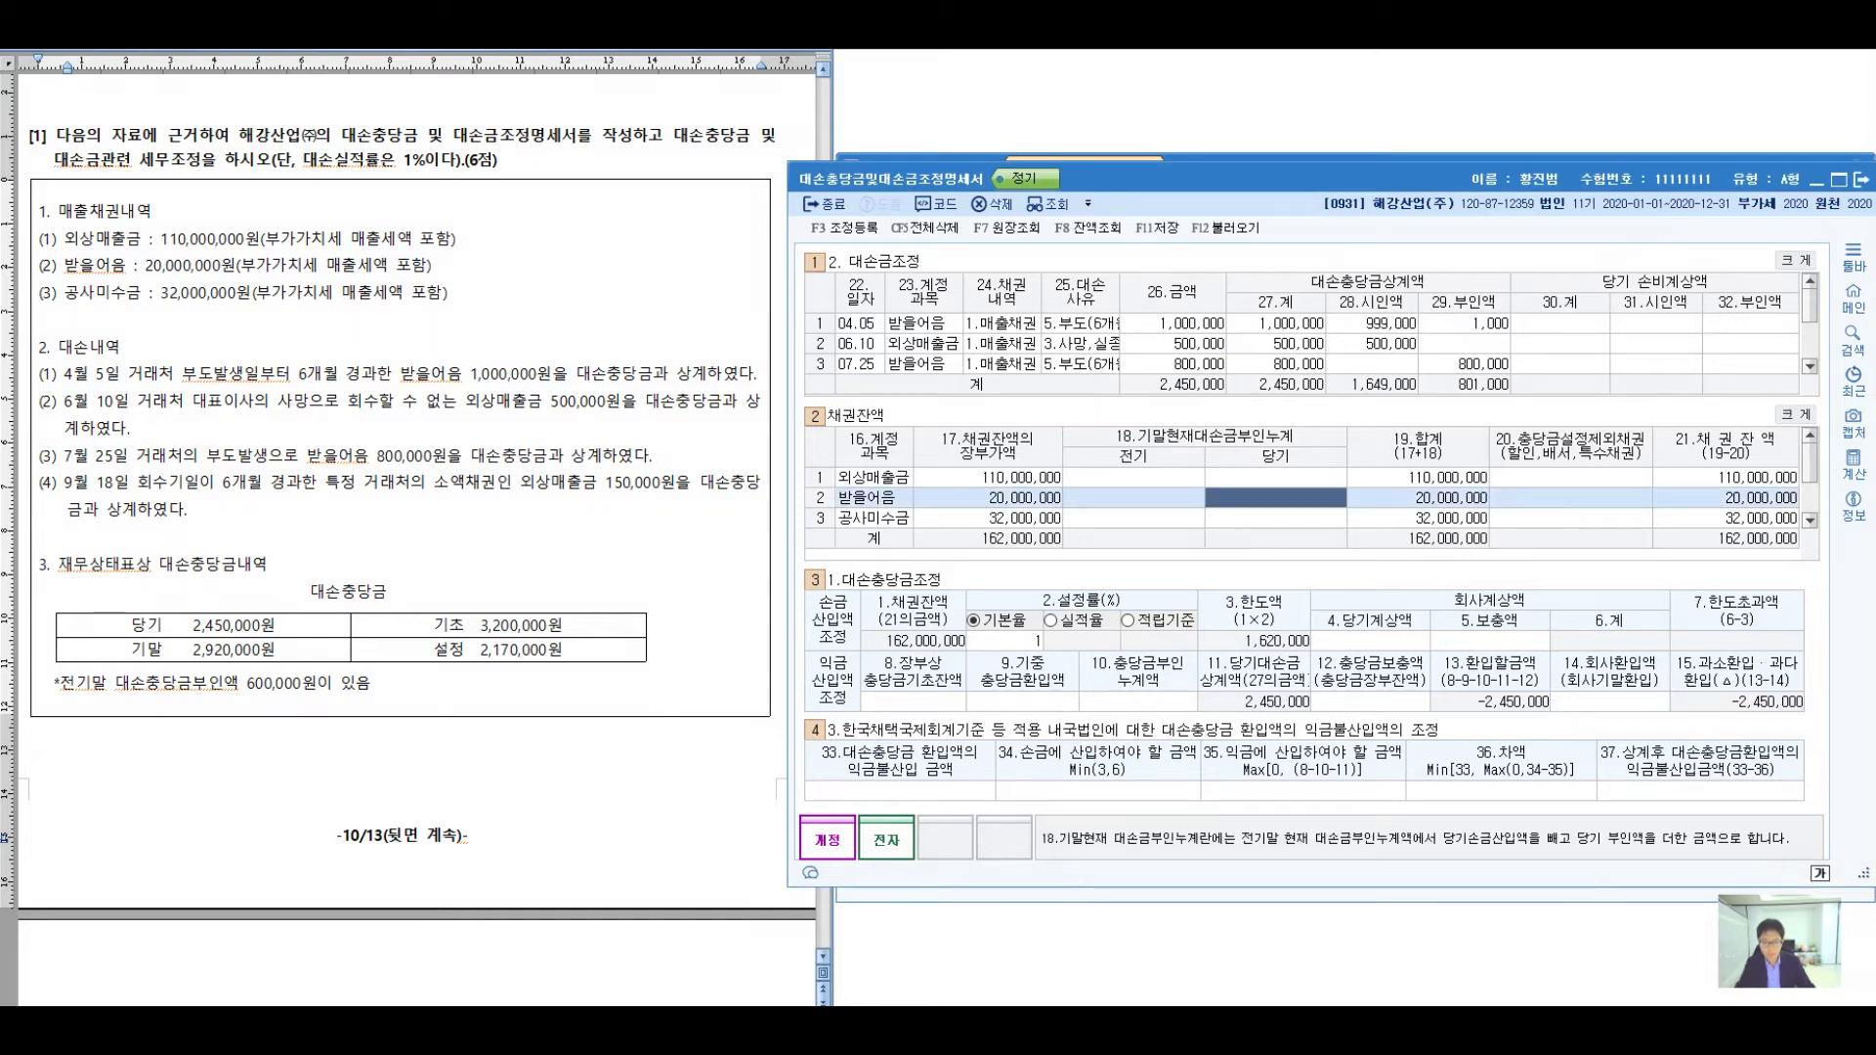
text(801000)
key(Return)
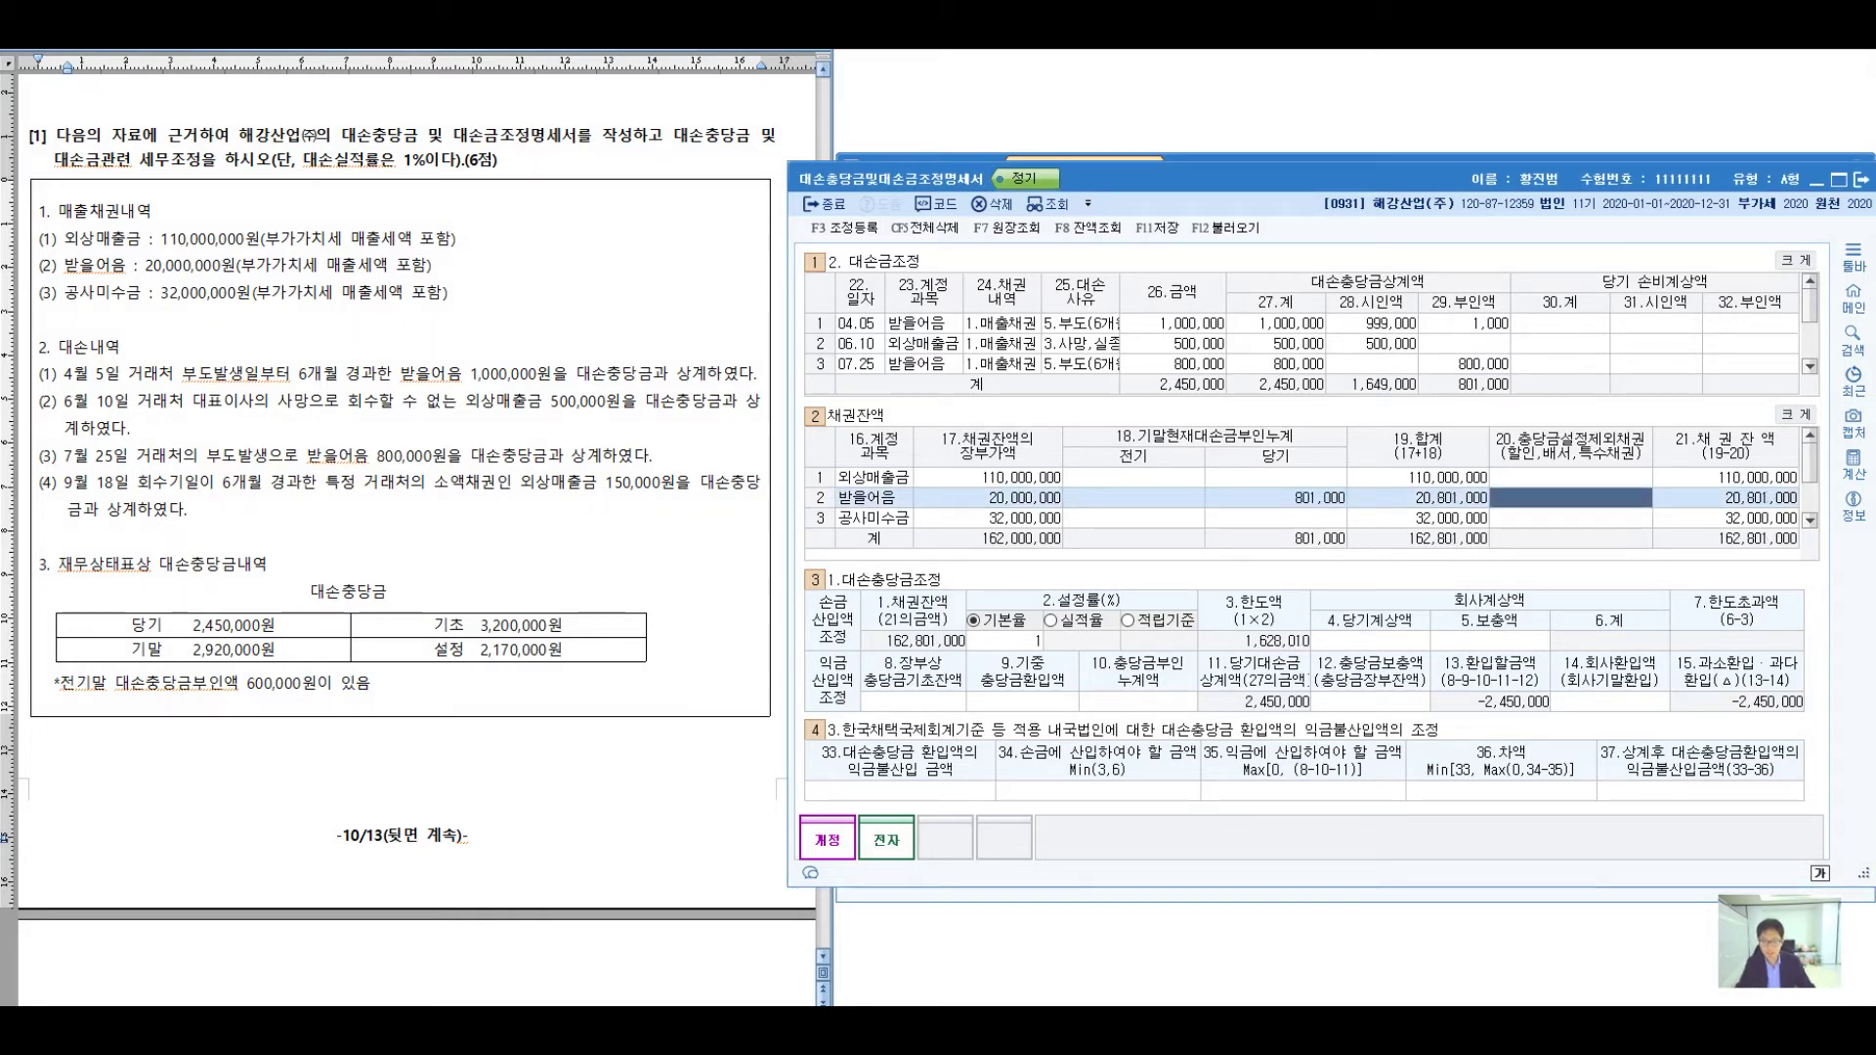
click(1275, 497)
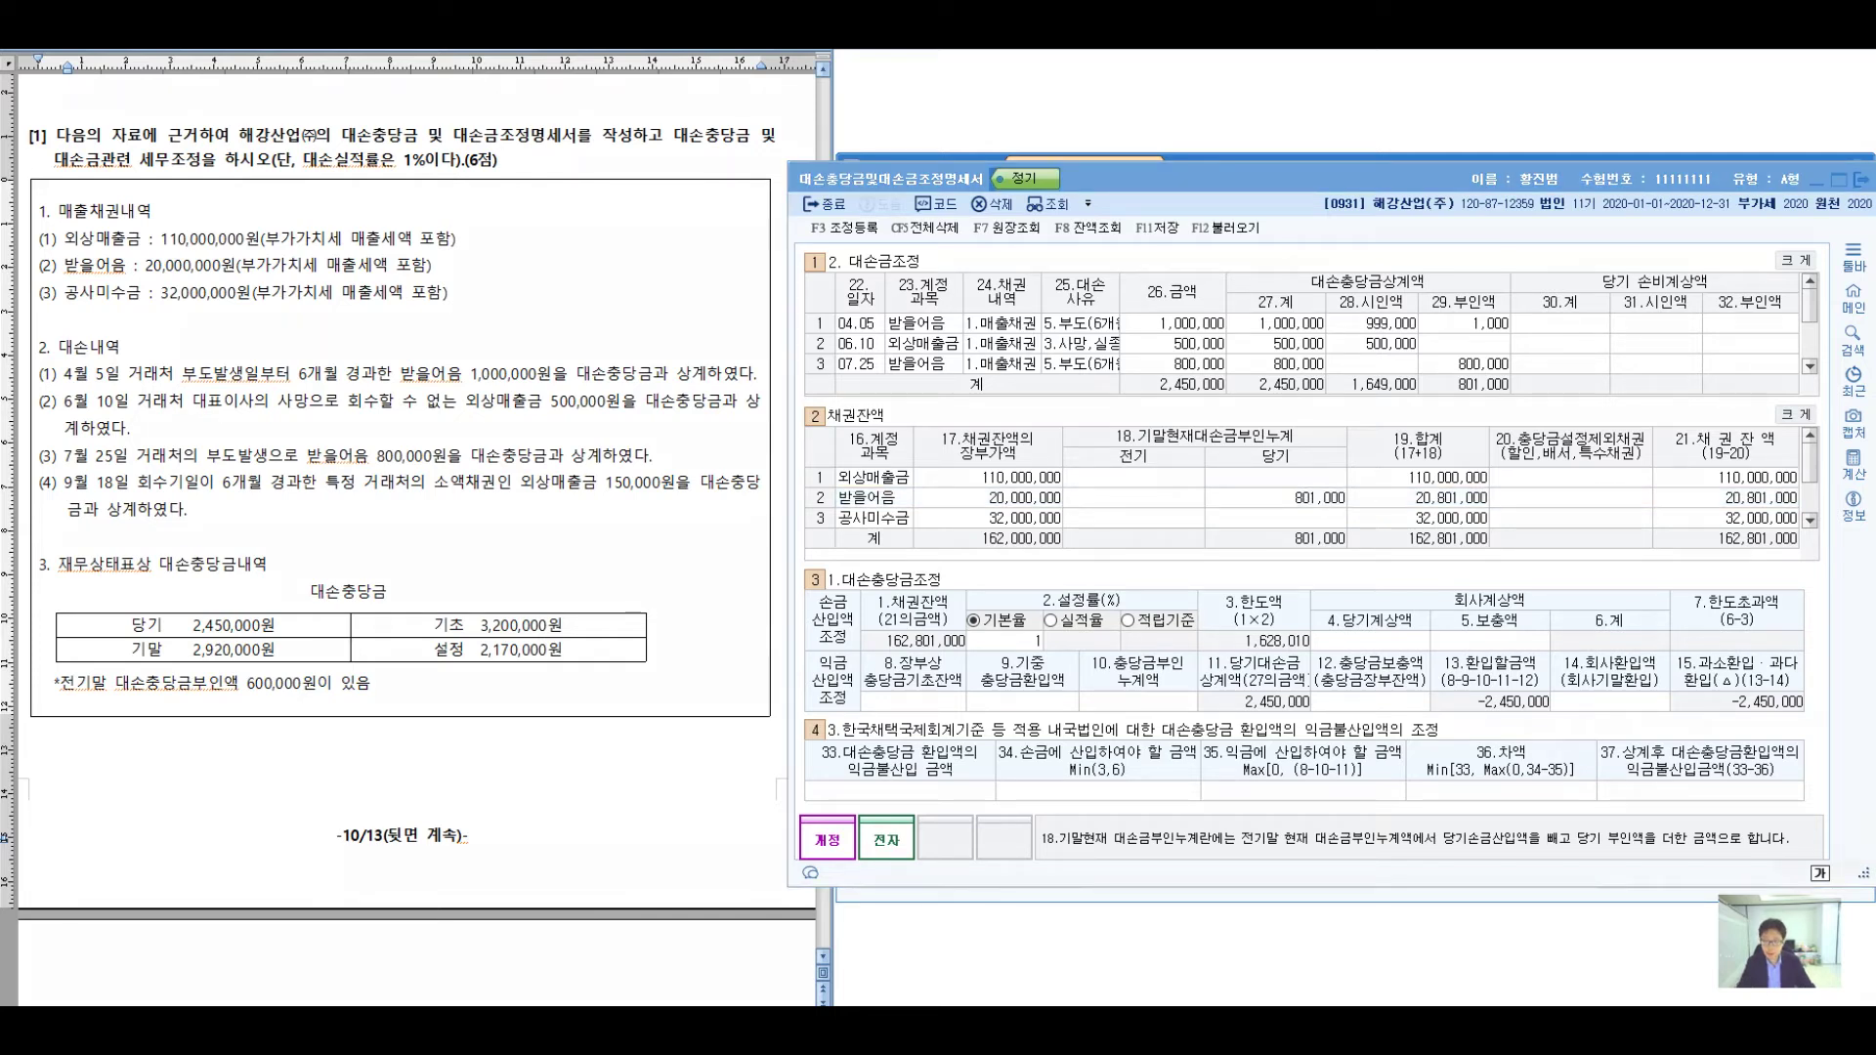
mouse_move(1433, 305)
mouse_down()
mouse_move(1495, 230)
mouse_move(1521, 262)
mouse_up()
mouse_move(1433, 303)
mouse_down()
mouse_move(1229, 422)
mouse_move(1212, 405)
mouse_move(1261, 445)
mouse_up()
drag(1202, 506, 1335, 428)
drag(1335, 428, 1212, 577)
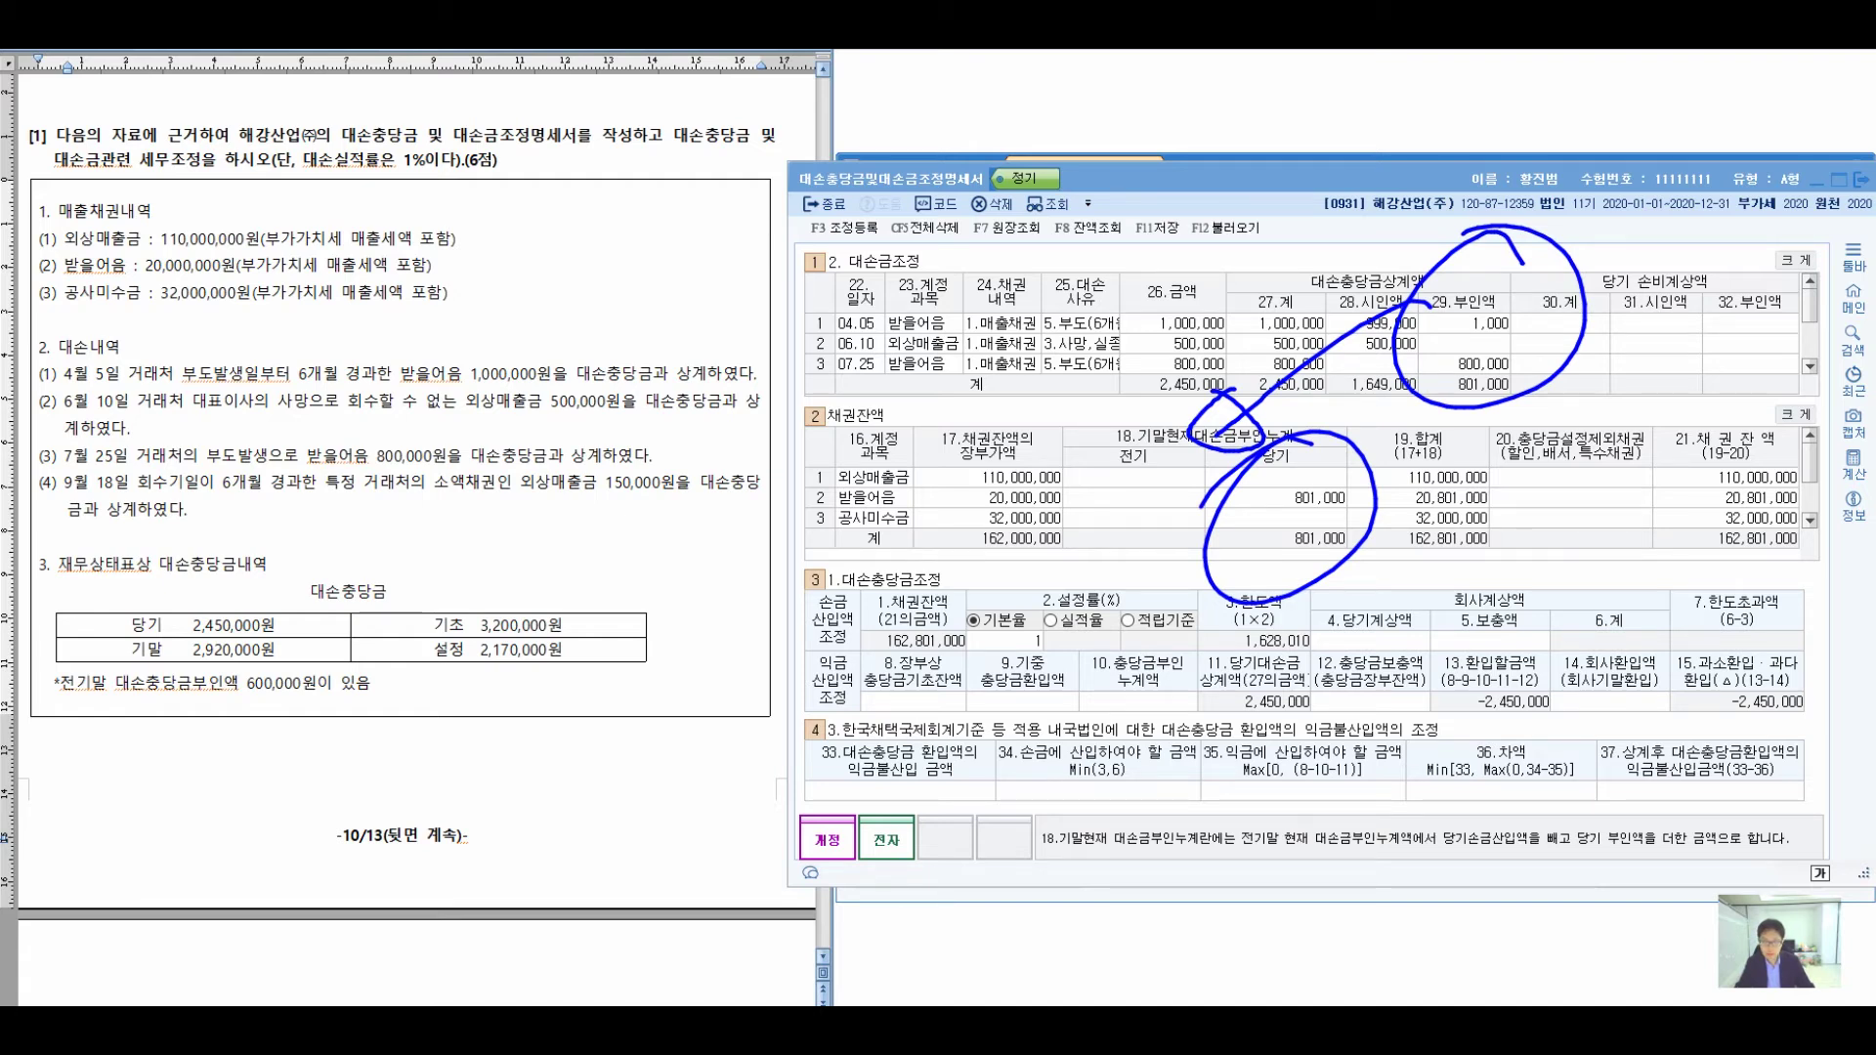
key(e)
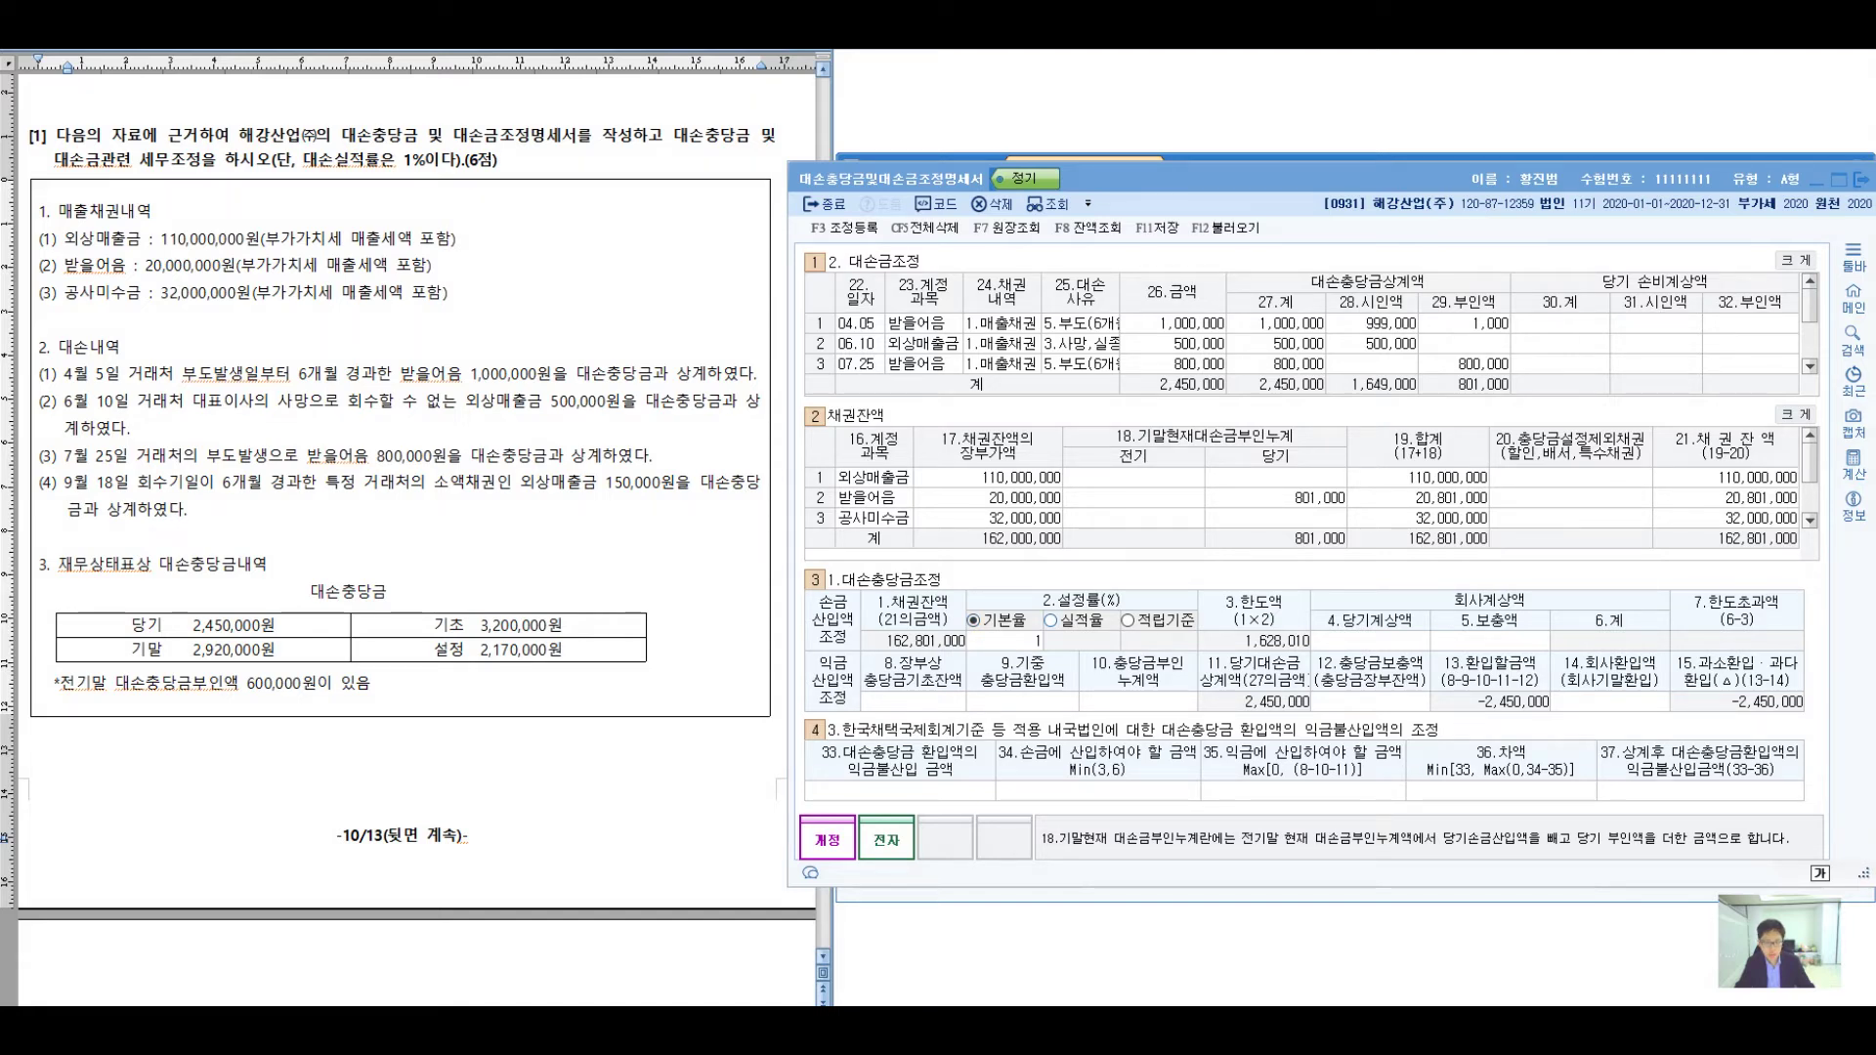
- Enter 1 as the 실적률 in the 대손충당금조정 section and select 기본률 as the 설정률 basis
click(1081, 641)
text(1)
key(Return)
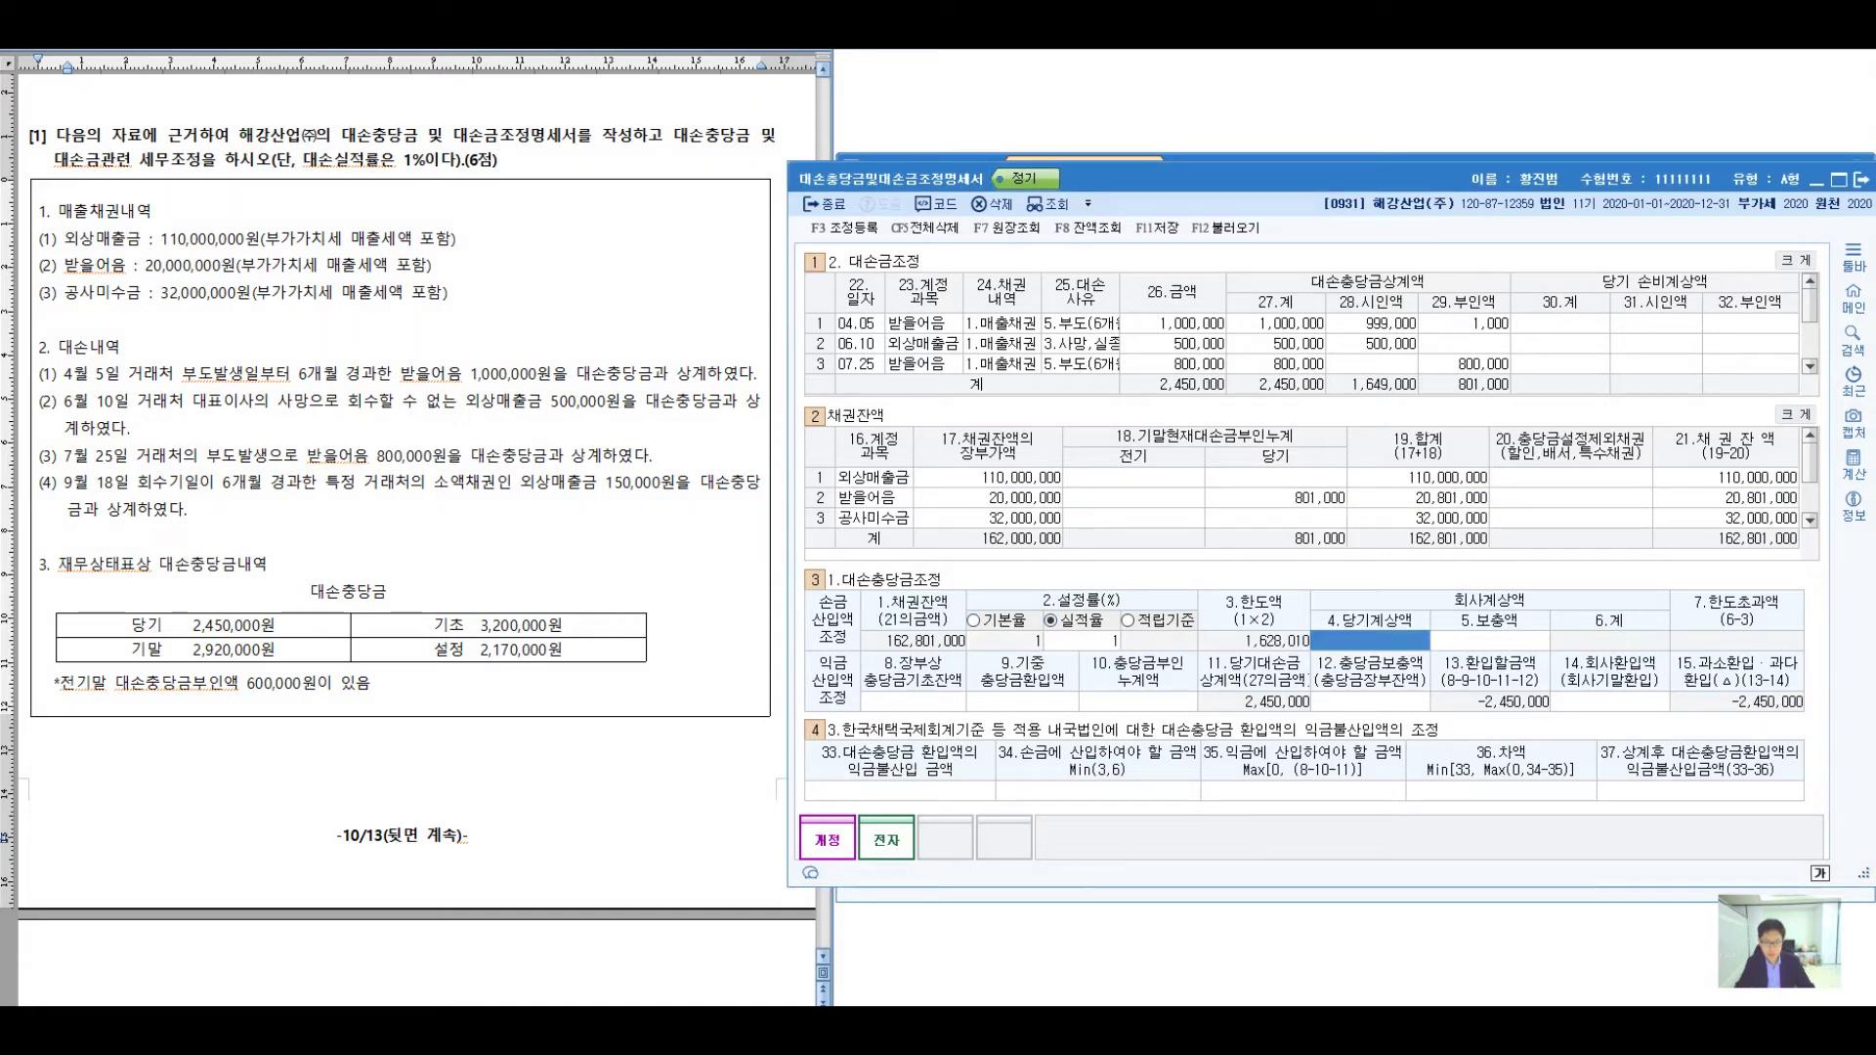
click(1081, 641)
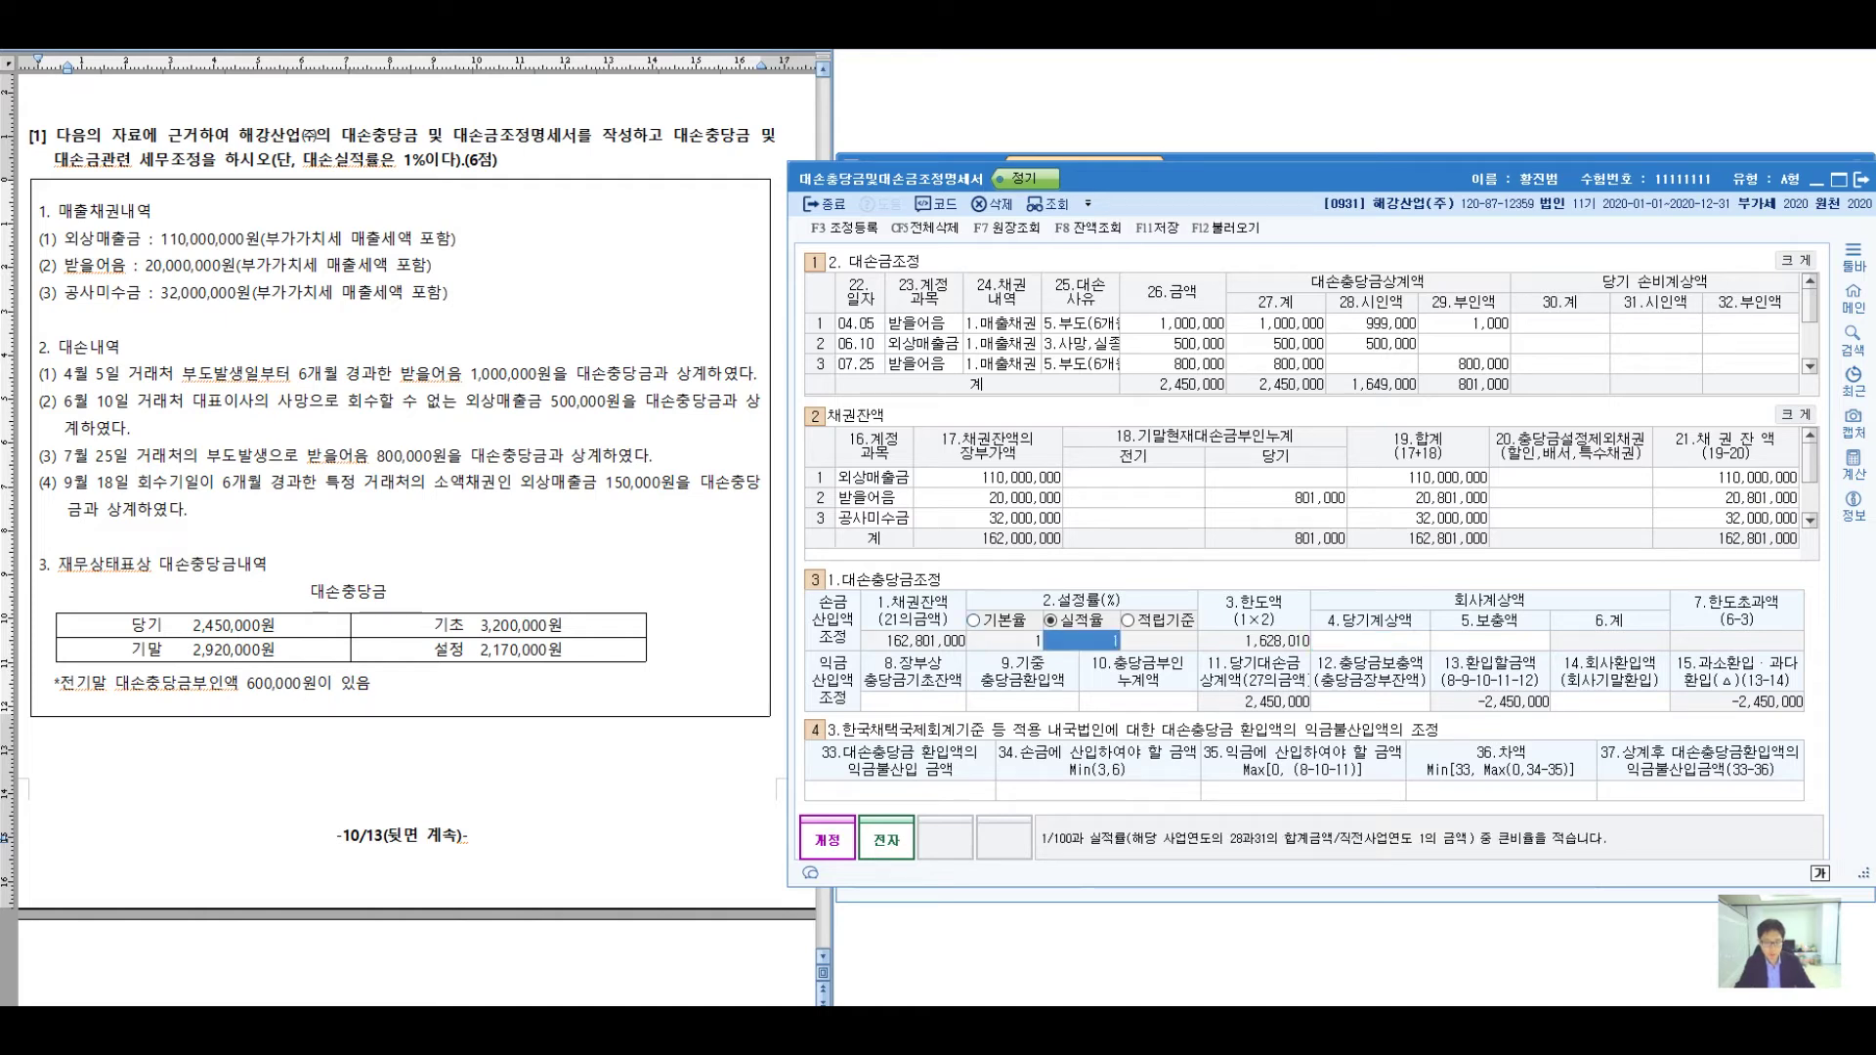
click(974, 620)
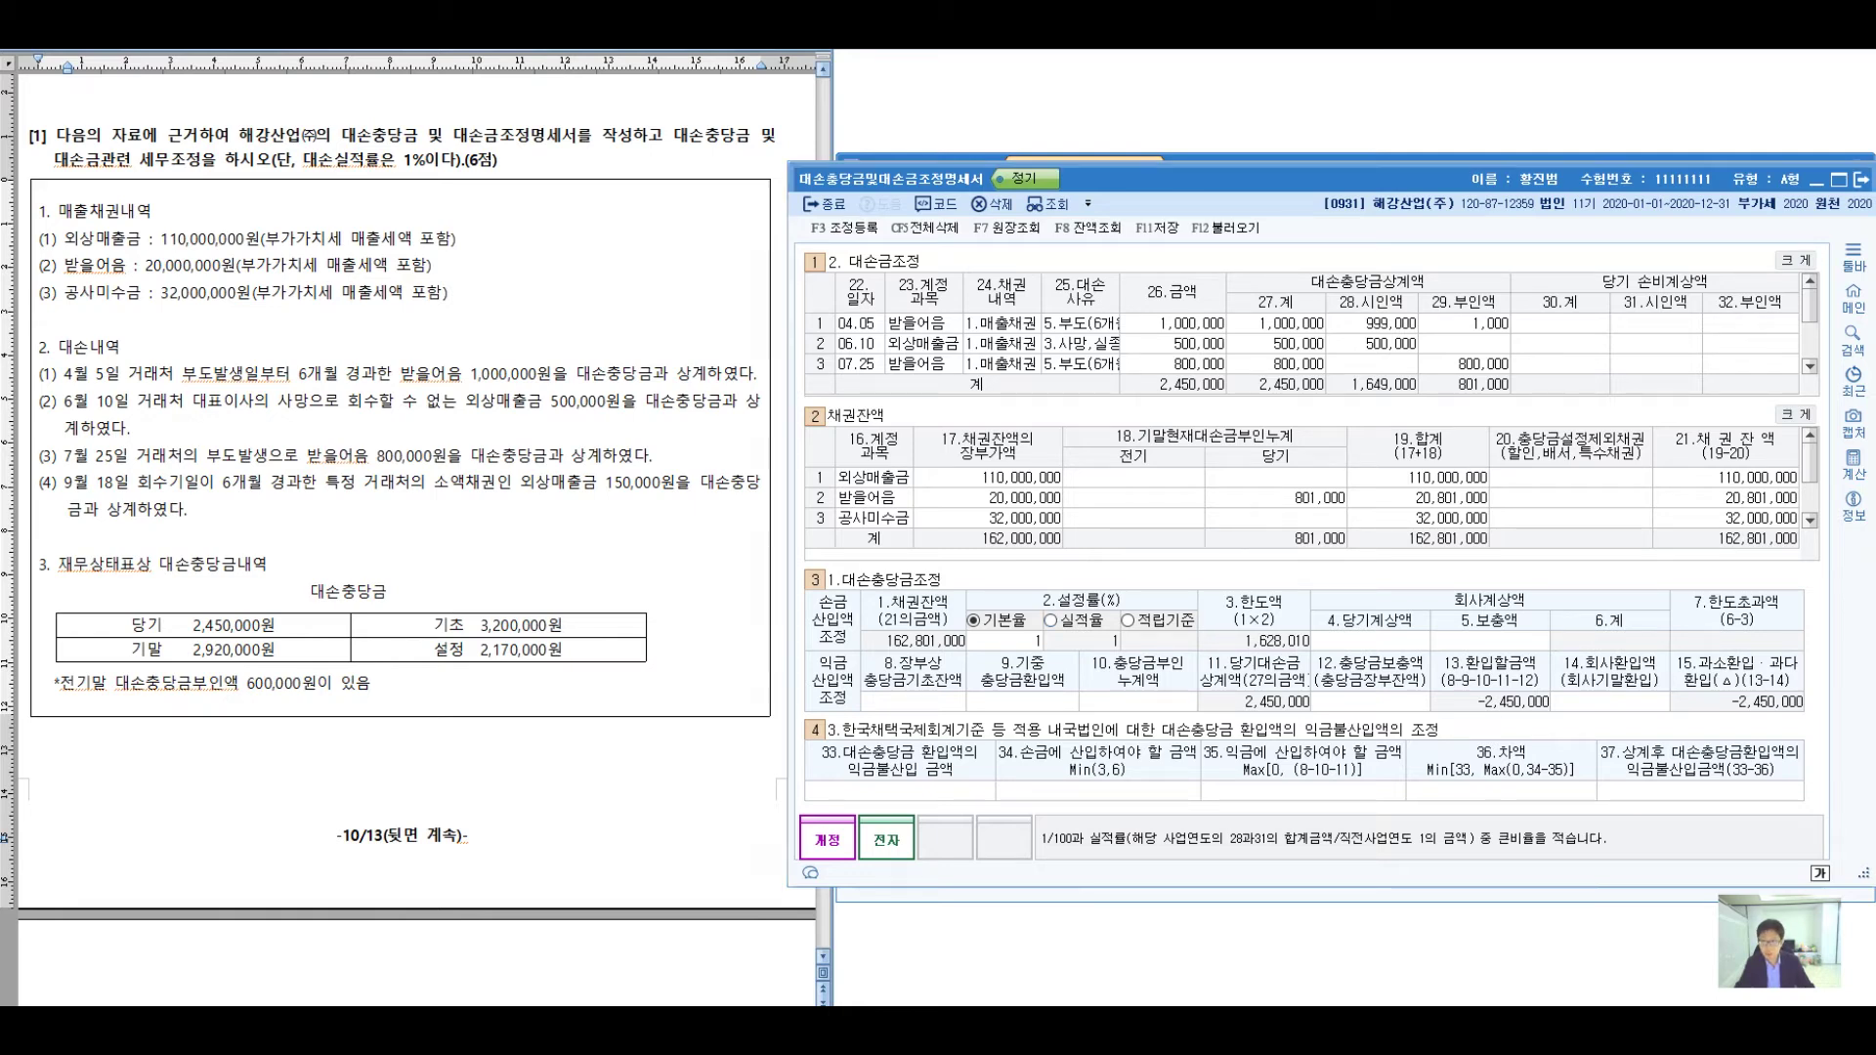
mouse_move(1072, 539)
mouse_down()
mouse_move(1266, 362)
mouse_move(1416, 465)
mouse_move(1539, 430)
mouse_up()
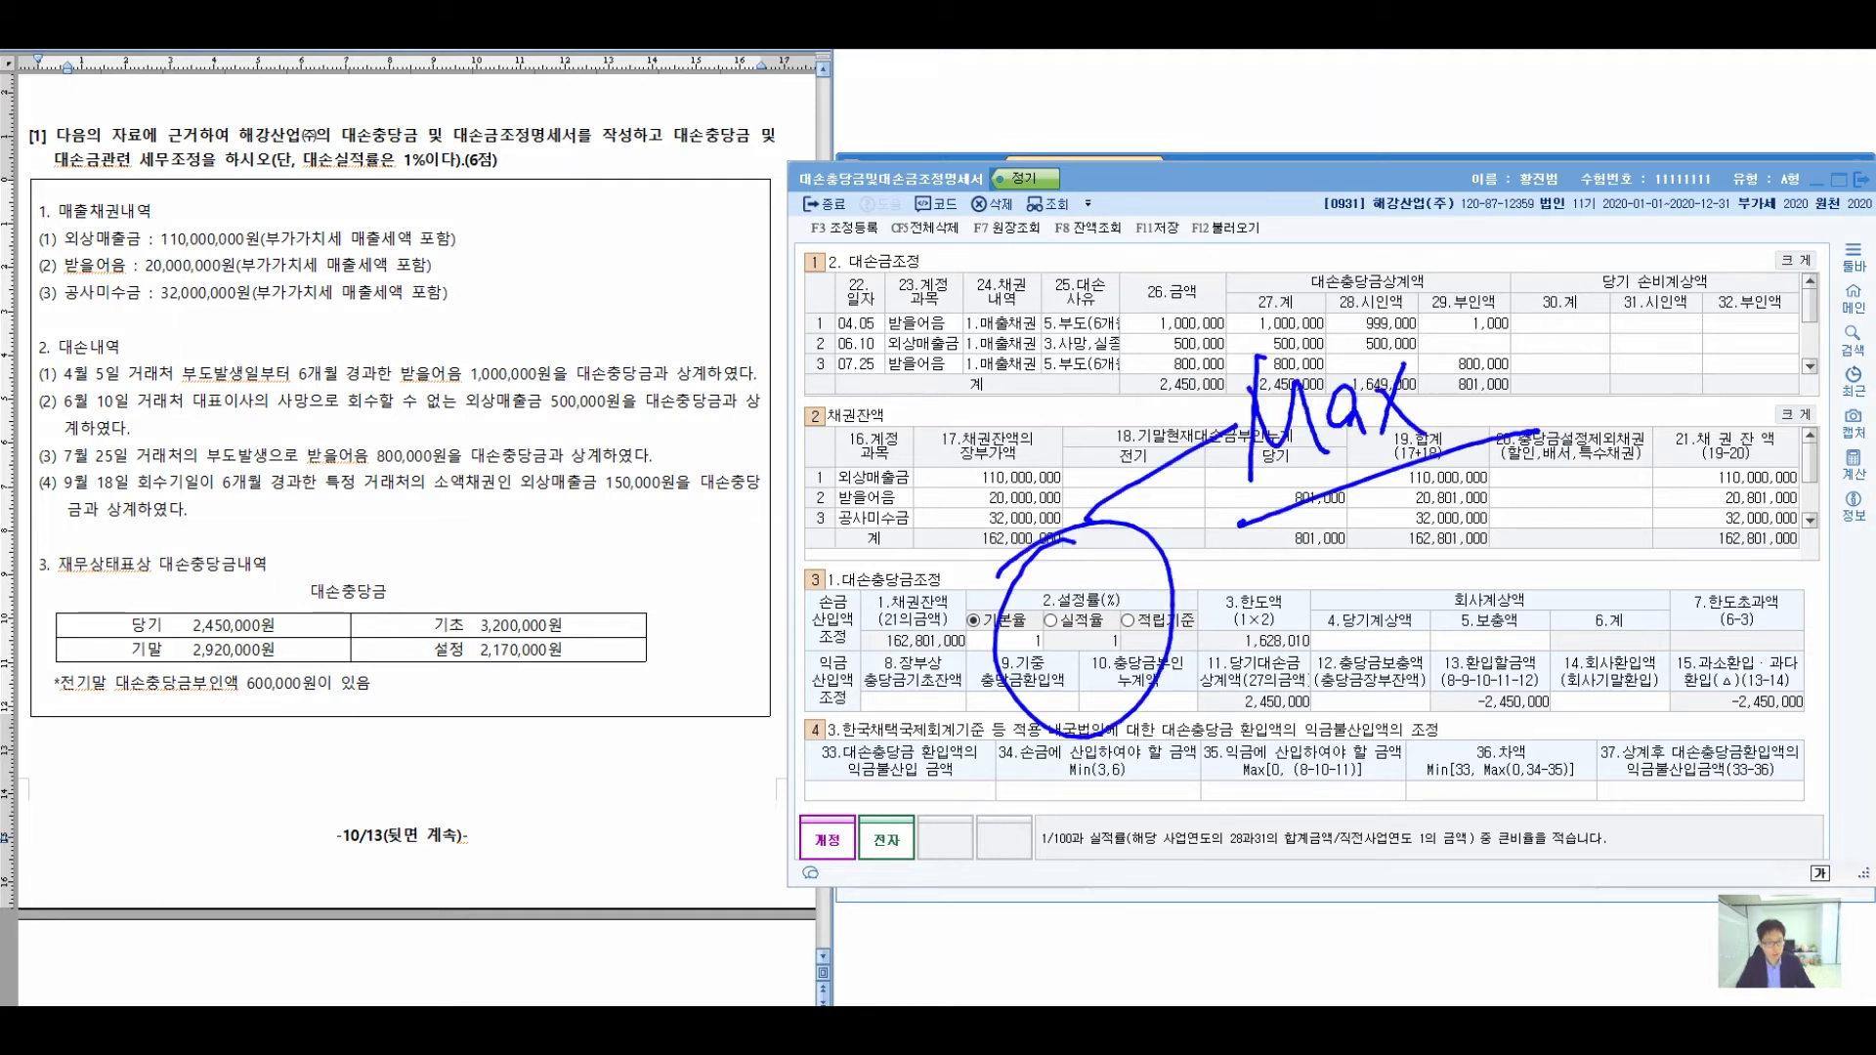
drag(286, 167, 528, 185)
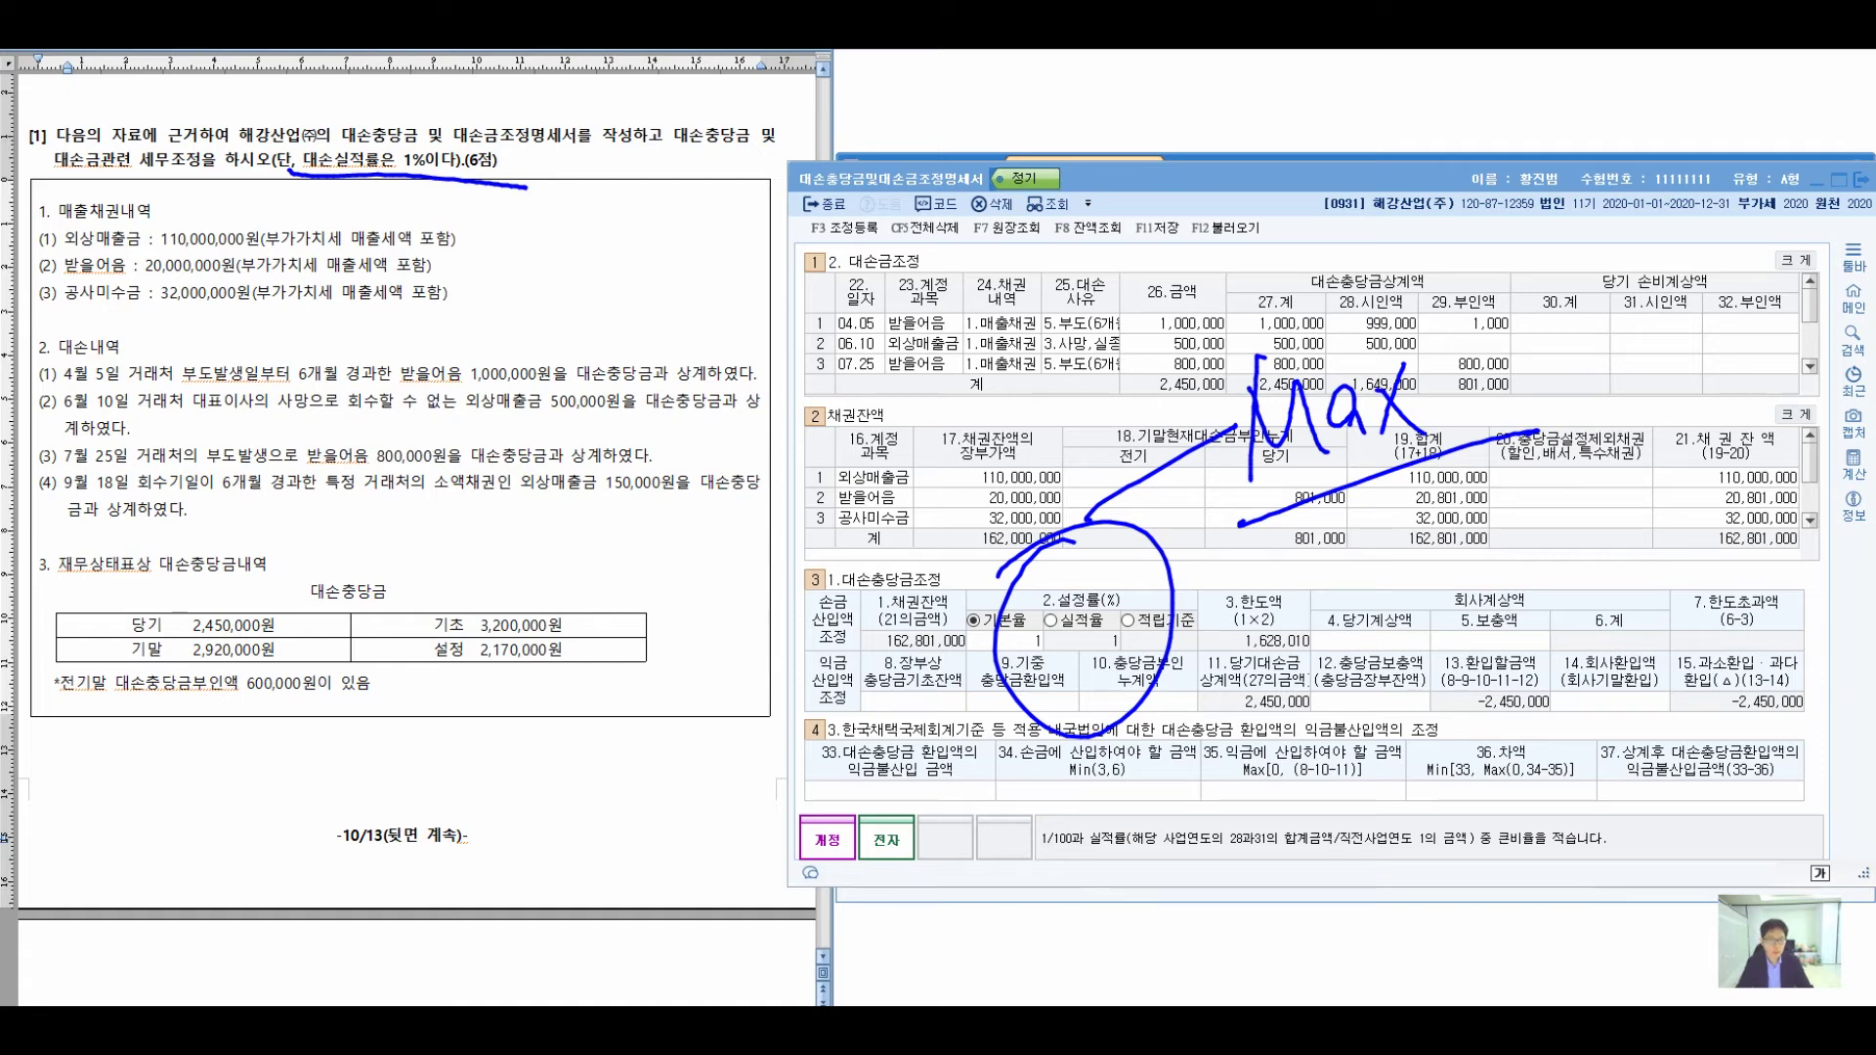
drag(505, 195, 973, 469)
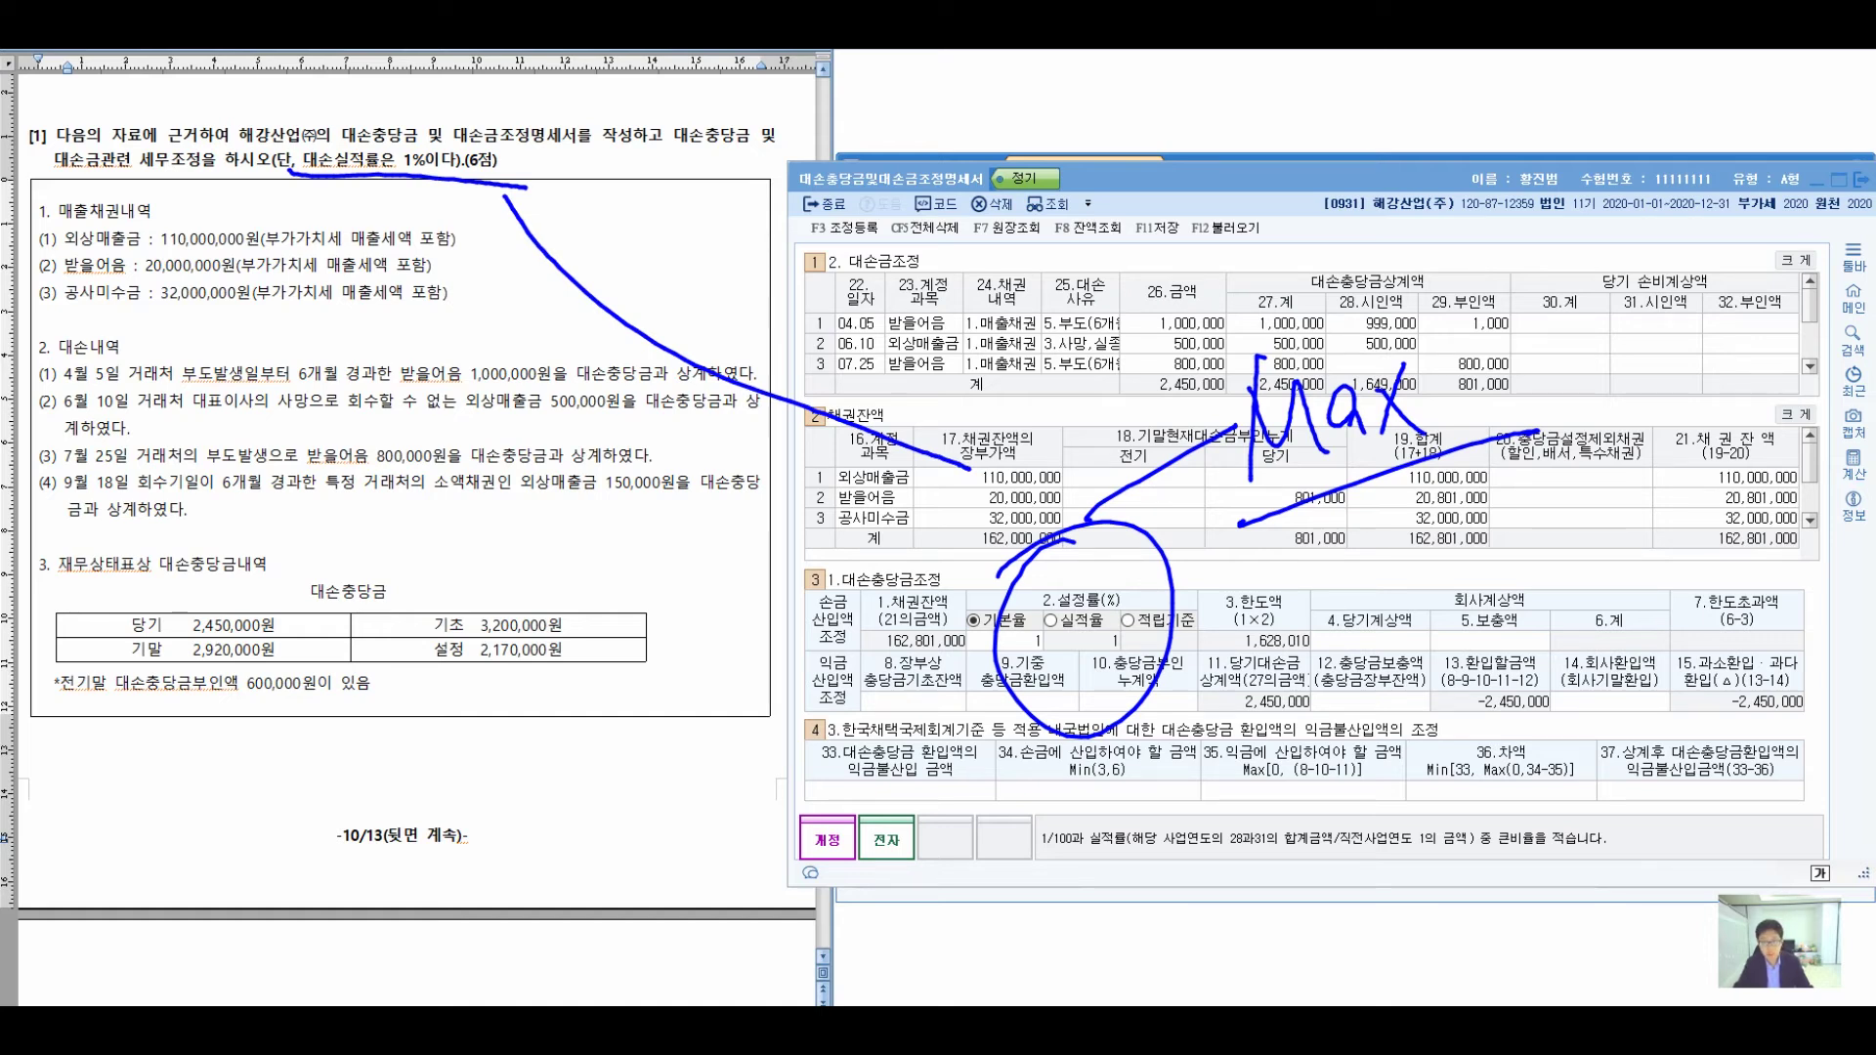
key(Escape)
click(1051, 620)
click(973, 619)
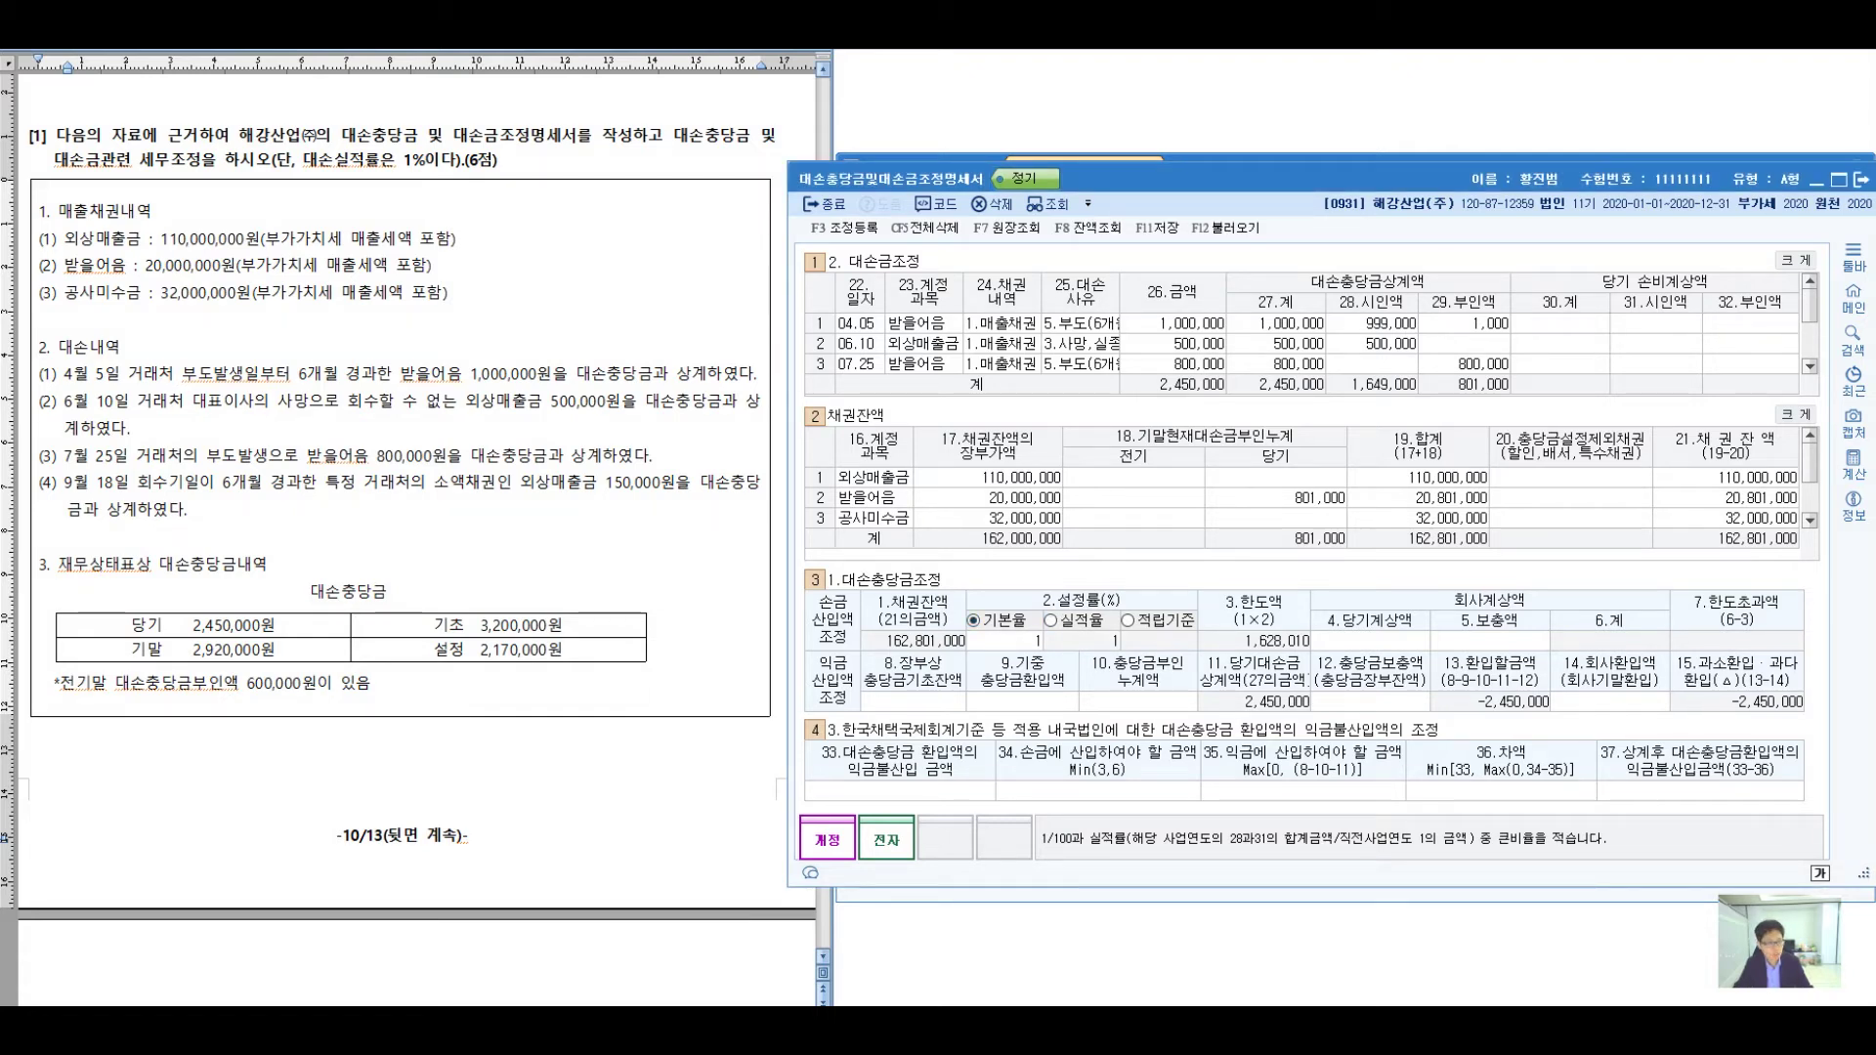
drag(72, 571, 267, 572)
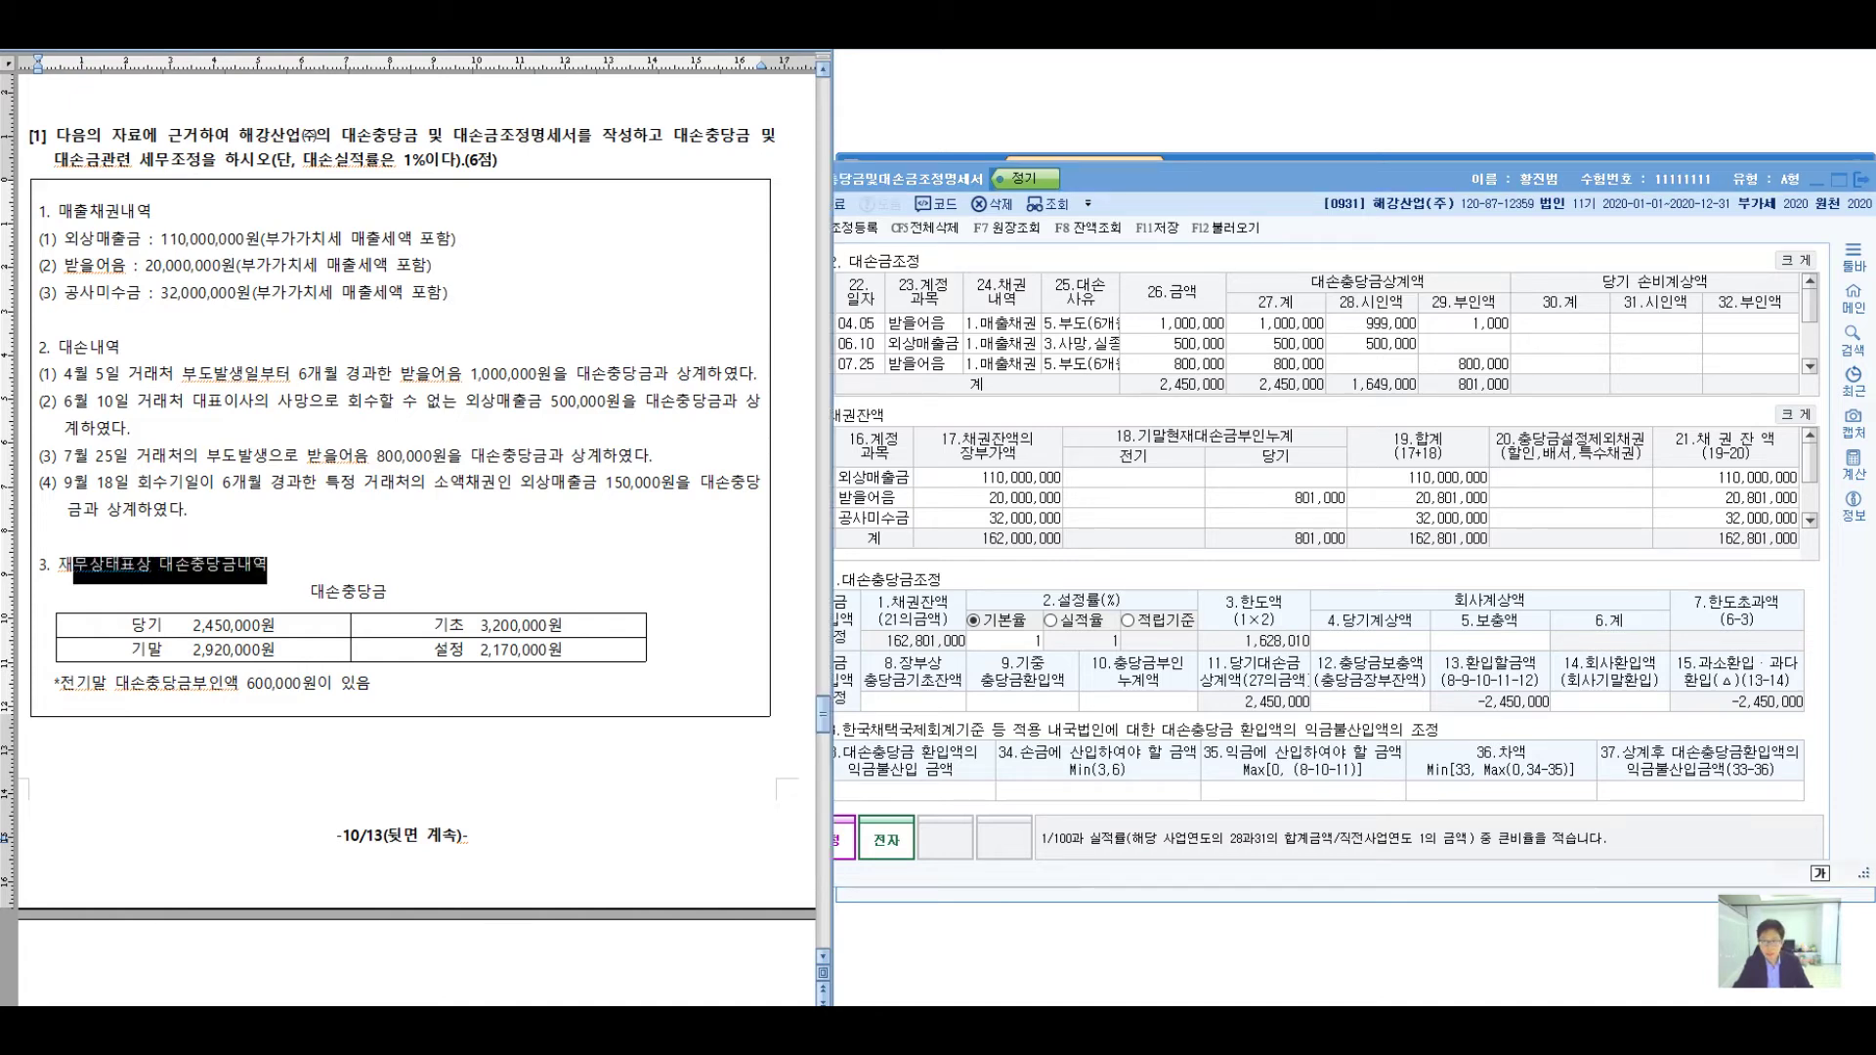
- Select the empty 4.당기계상액 cell under 회사계상액 in the 대손충당금조정 section
click(1369, 640)
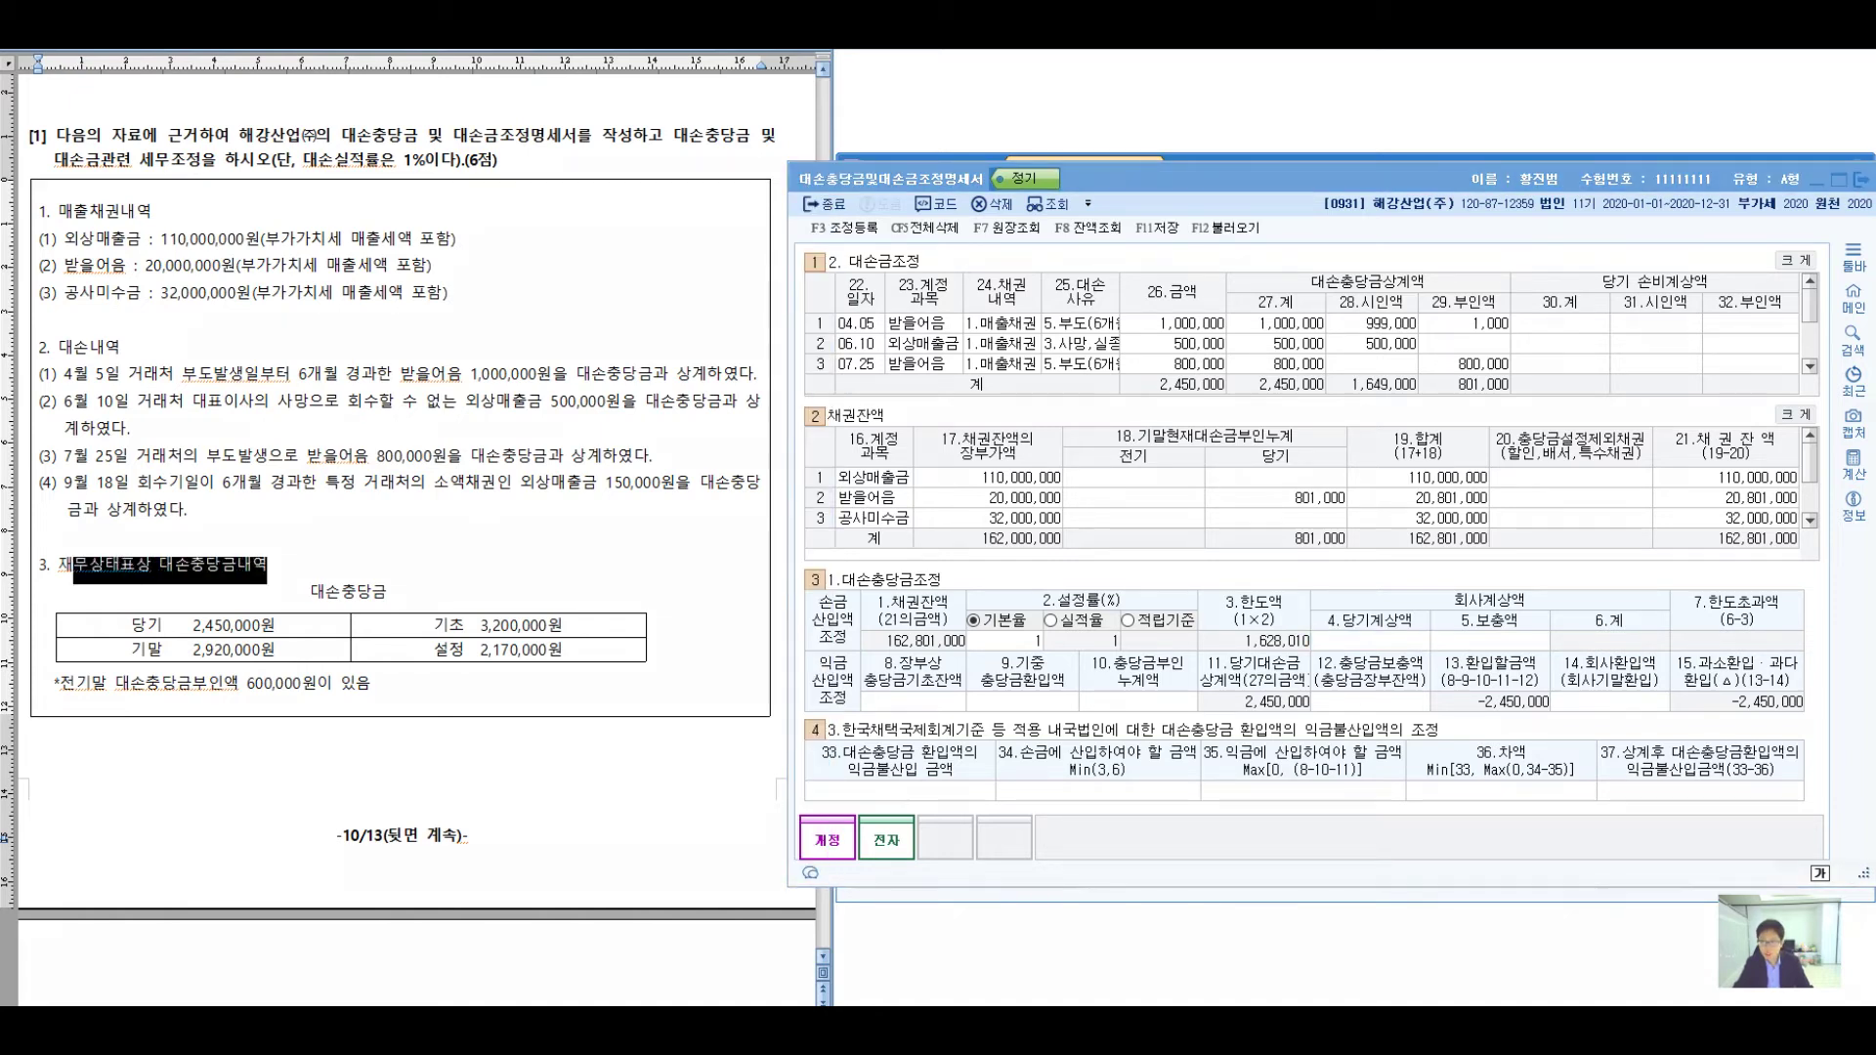
mouse_move(280, 563)
mouse_down()
mouse_move(801, 606)
mouse_move(1437, 597)
mouse_up()
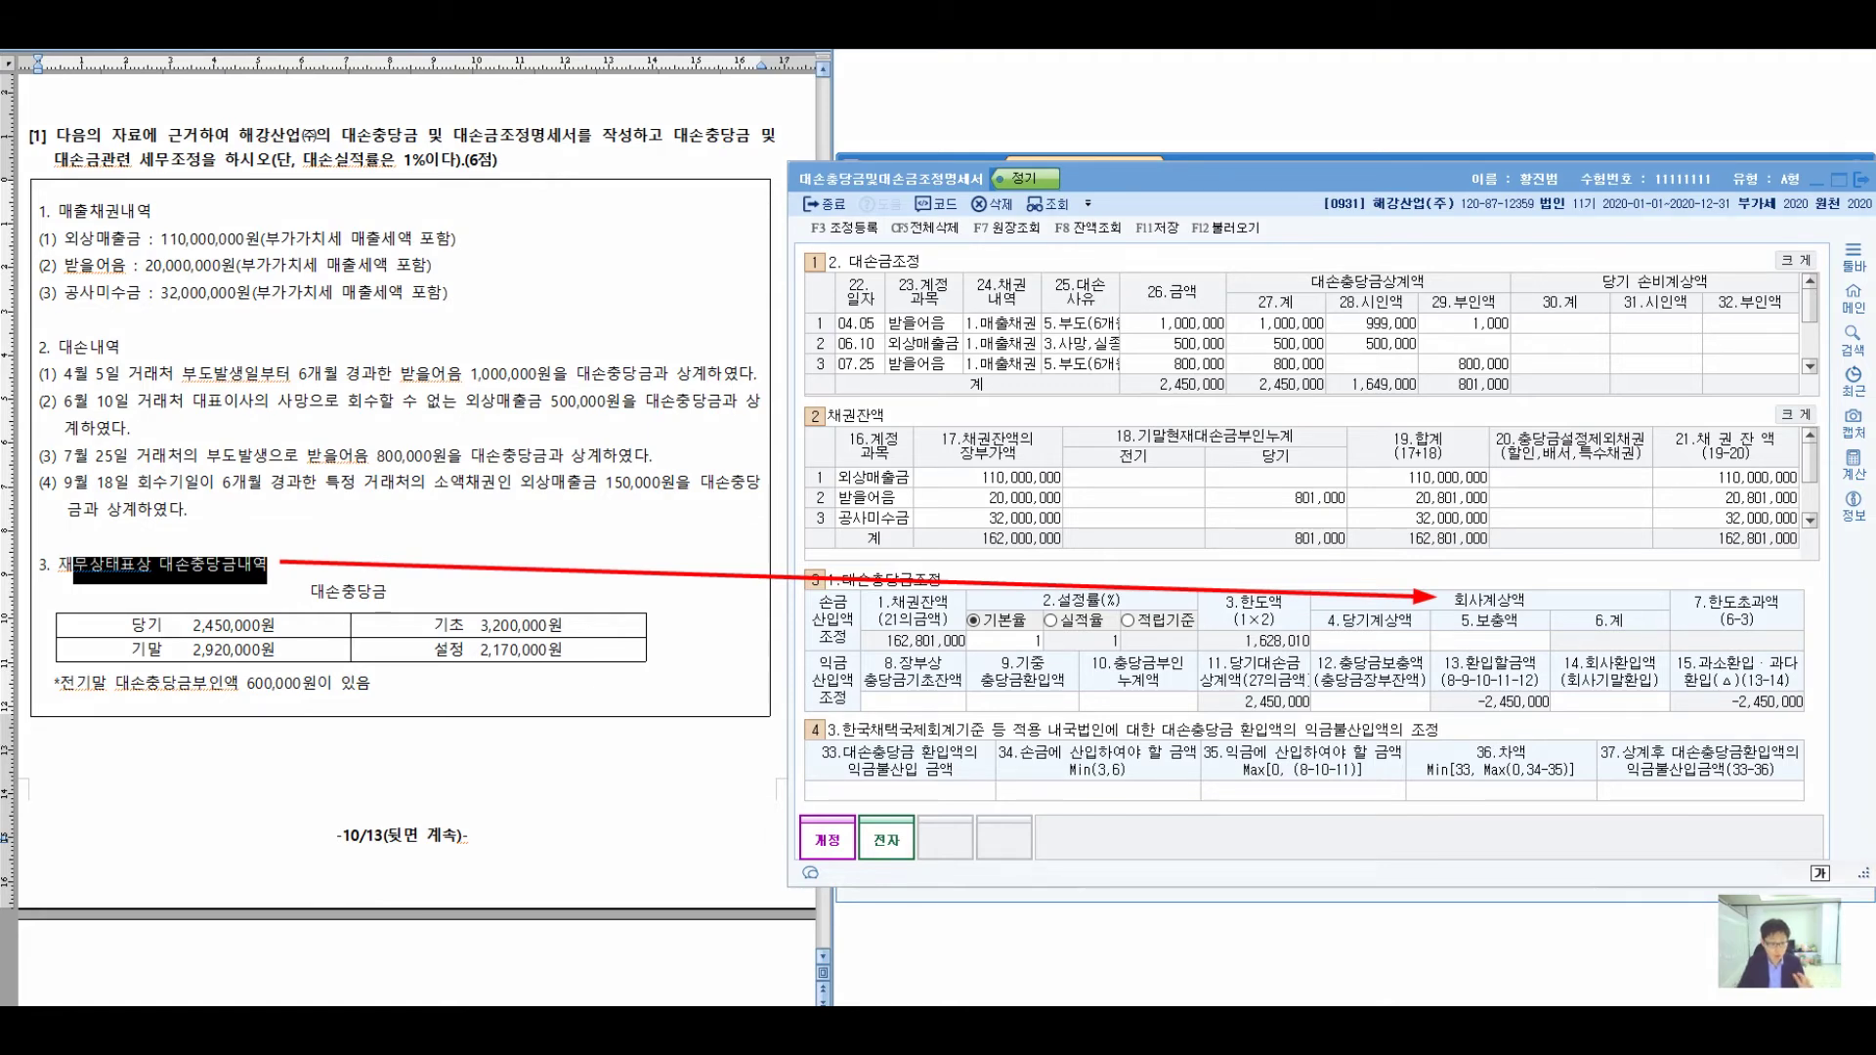
mouse_move(430, 669)
mouse_down()
mouse_move(590, 686)
mouse_move(1006, 816)
mouse_move(1309, 675)
mouse_move(1288, 684)
mouse_move(1300, 649)
mouse_up()
mouse_move(1363, 585)
mouse_down()
mouse_move(1392, 582)
mouse_move(1339, 586)
mouse_up()
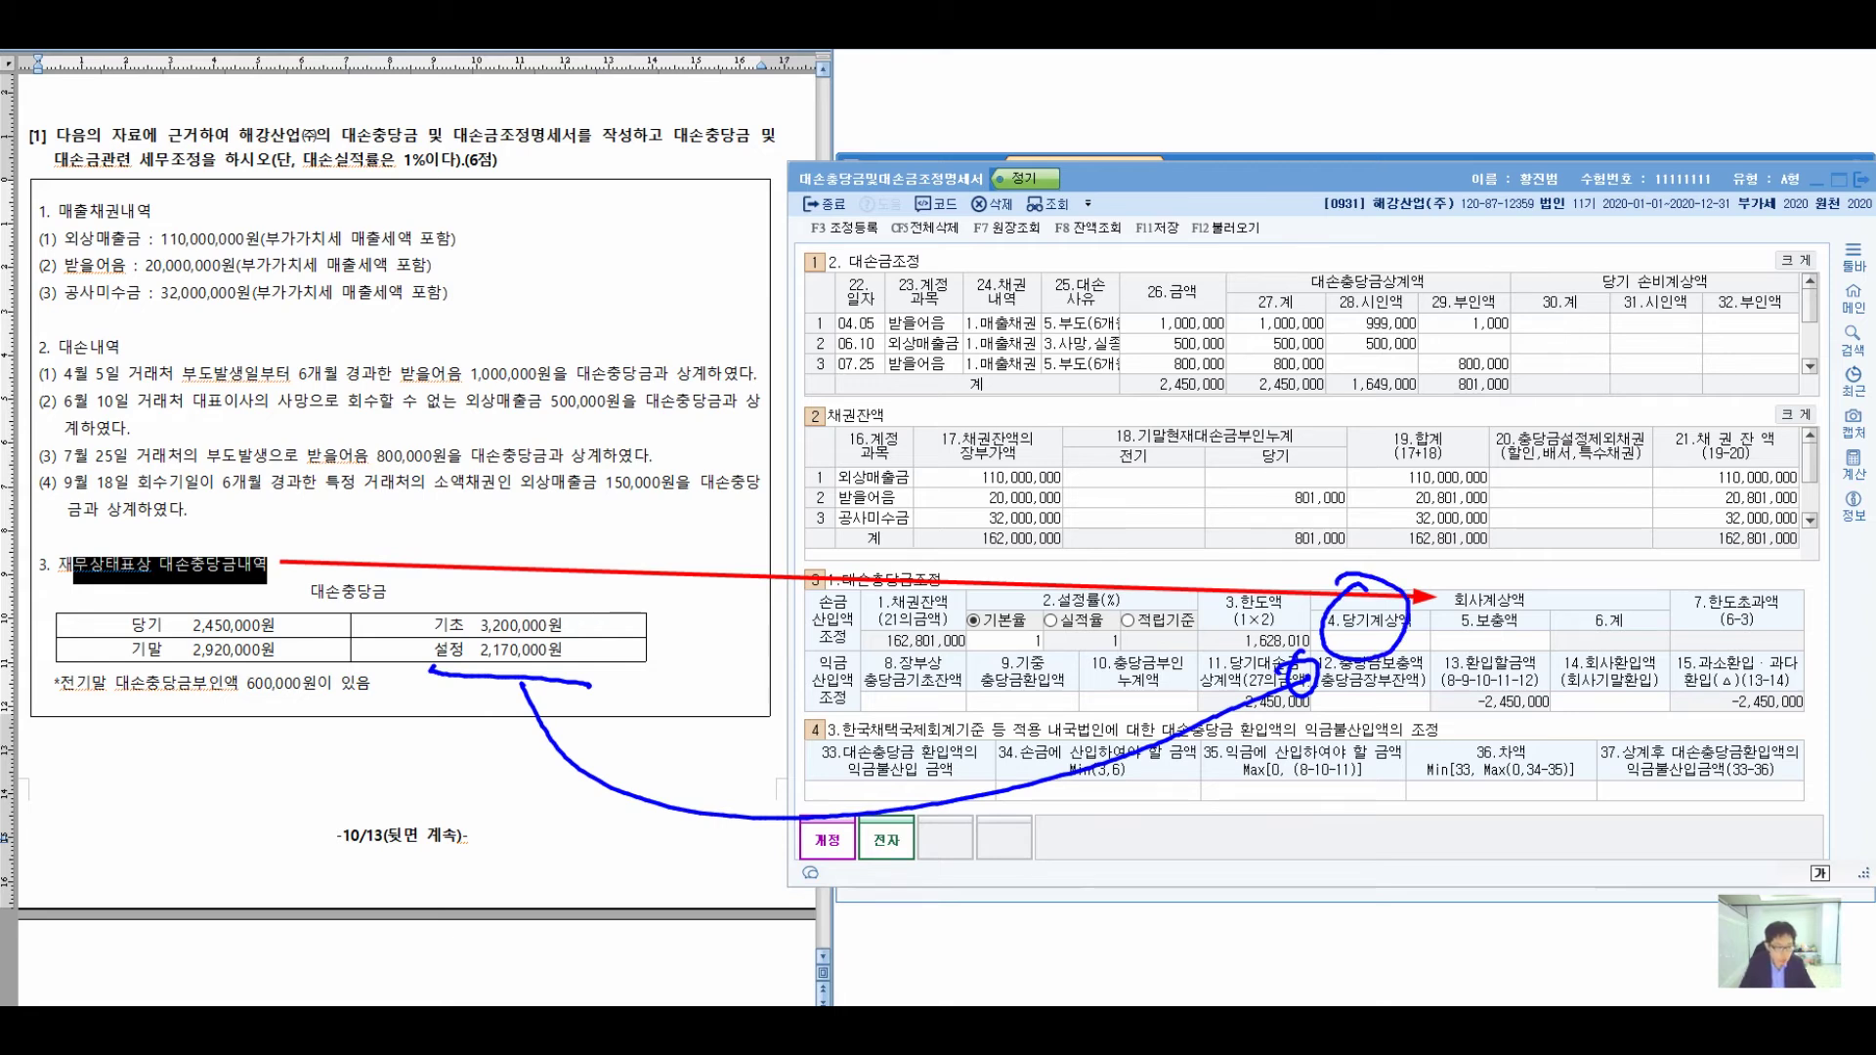
mouse_move(139, 671)
mouse_down()
mouse_move(291, 666)
mouse_move(278, 582)
mouse_move(528, 643)
mouse_up()
drag(421, 533, 577, 423)
mouse_move(584, 377)
mouse_down()
mouse_move(615, 459)
mouse_move(665, 430)
mouse_move(708, 500)
mouse_move(587, 371)
mouse_move(850, 459)
mouse_up()
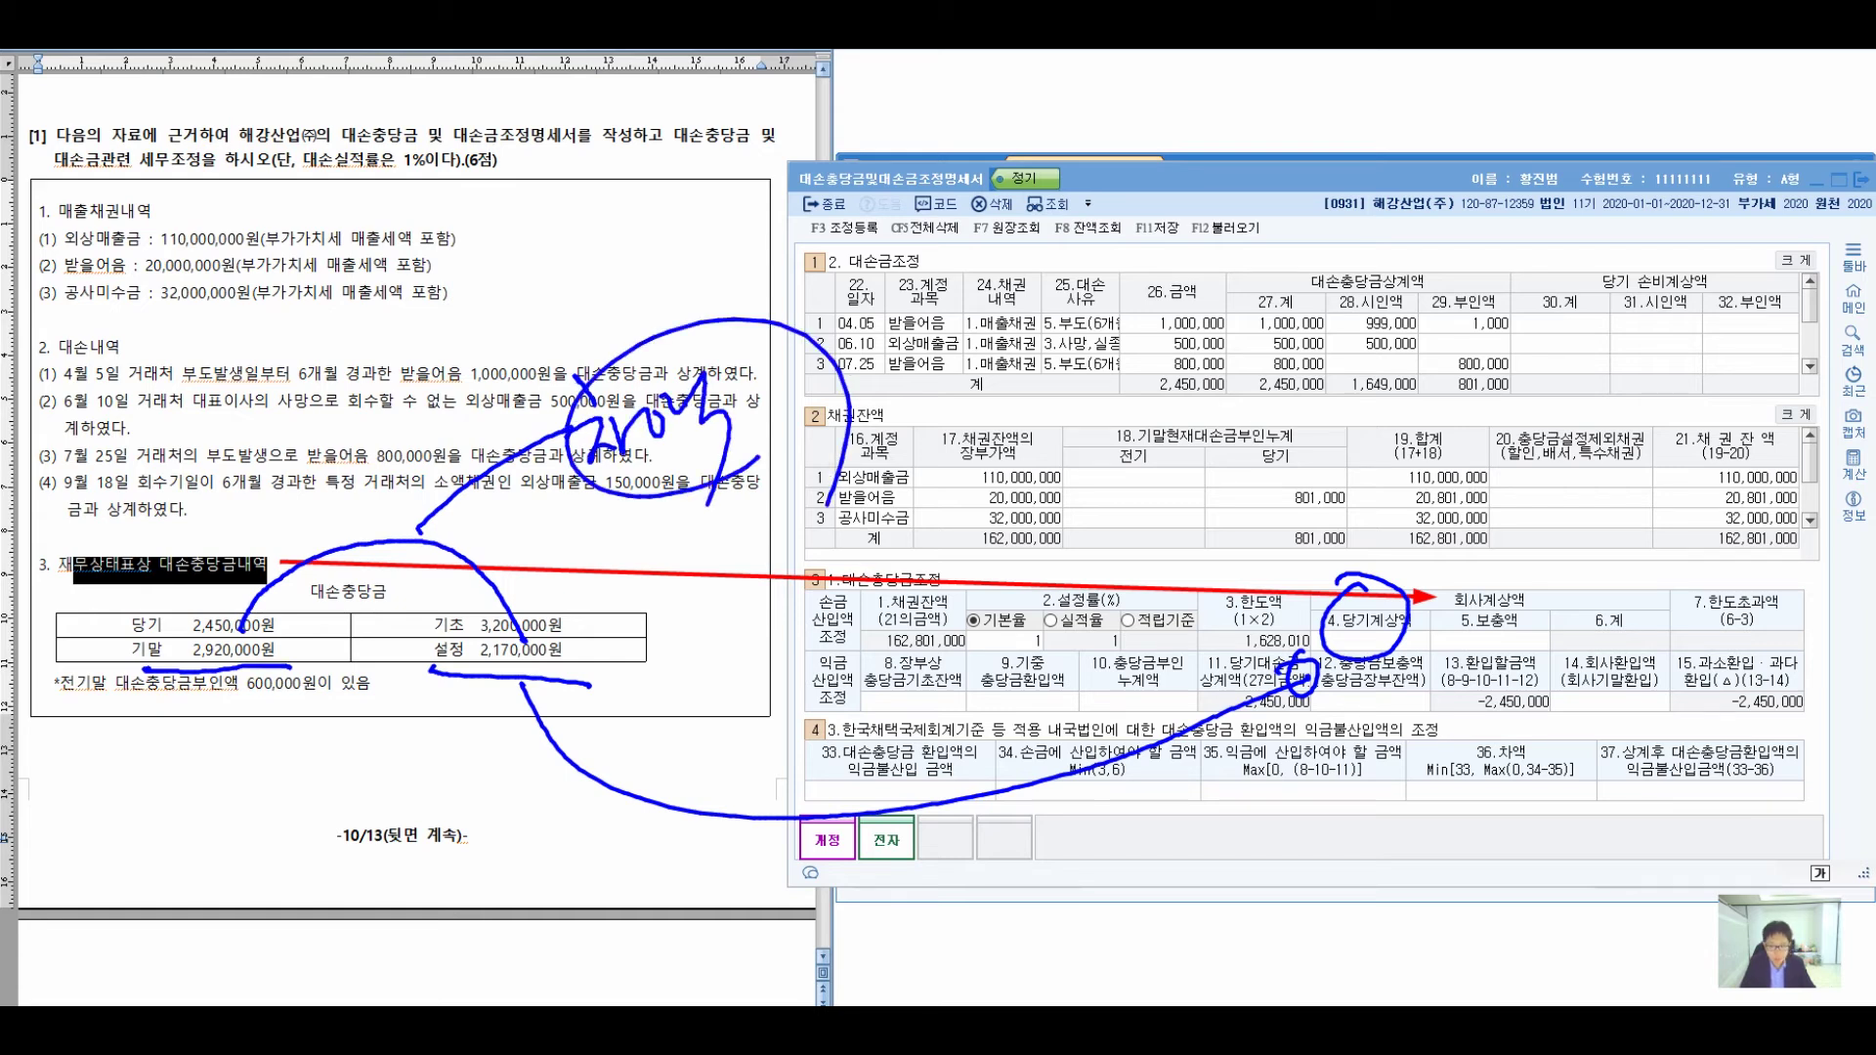
mouse_move(1667, 653)
mouse_down()
mouse_move(1683, 669)
mouse_move(1638, 751)
mouse_up()
drag(1610, 515, 1564, 318)
mouse_move(1380, 285)
mouse_down()
mouse_move(1412, 276)
mouse_move(1419, 348)
mouse_up()
mouse_move(1463, 264)
mouse_down()
mouse_move(1463, 389)
mouse_move(1537, 310)
mouse_move(1585, 293)
mouse_move(1630, 430)
mouse_up()
mouse_move(1388, 391)
mouse_down()
mouse_move(1417, 420)
mouse_move(1486, 391)
mouse_move(1559, 420)
mouse_move(1700, 412)
mouse_up()
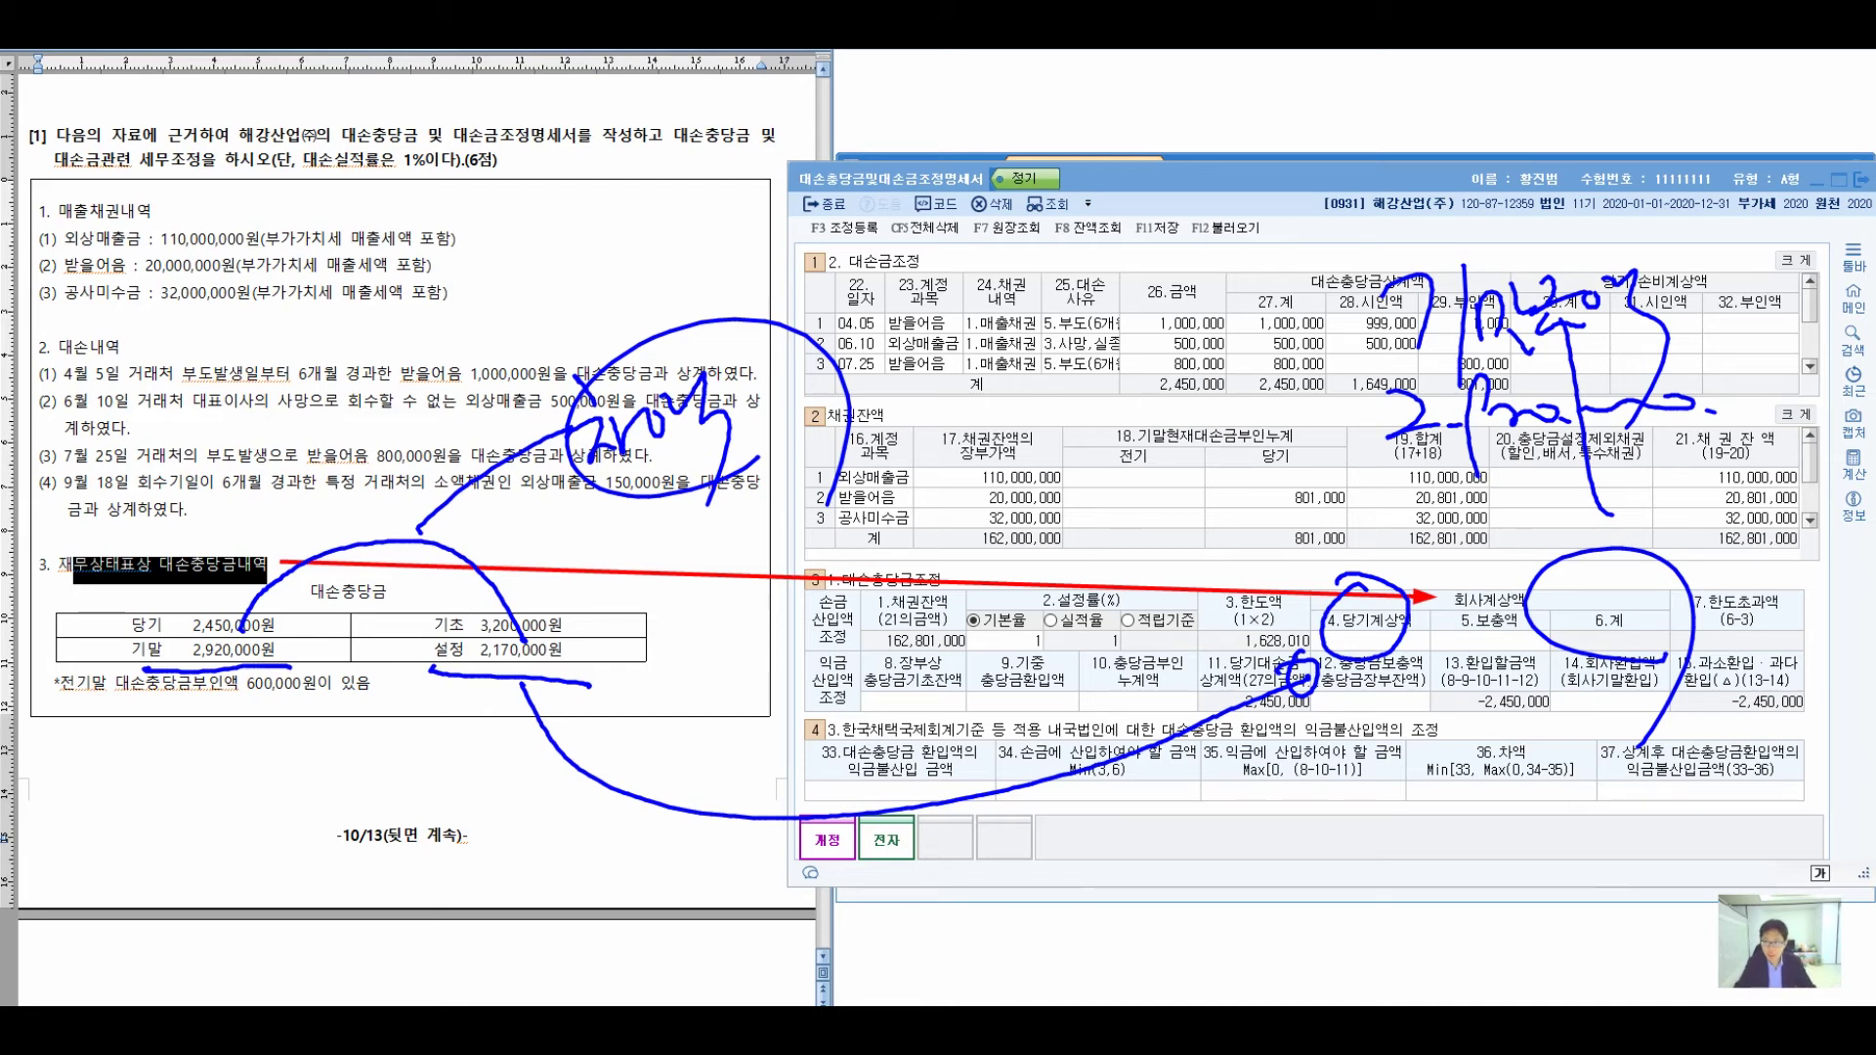
key(Escape)
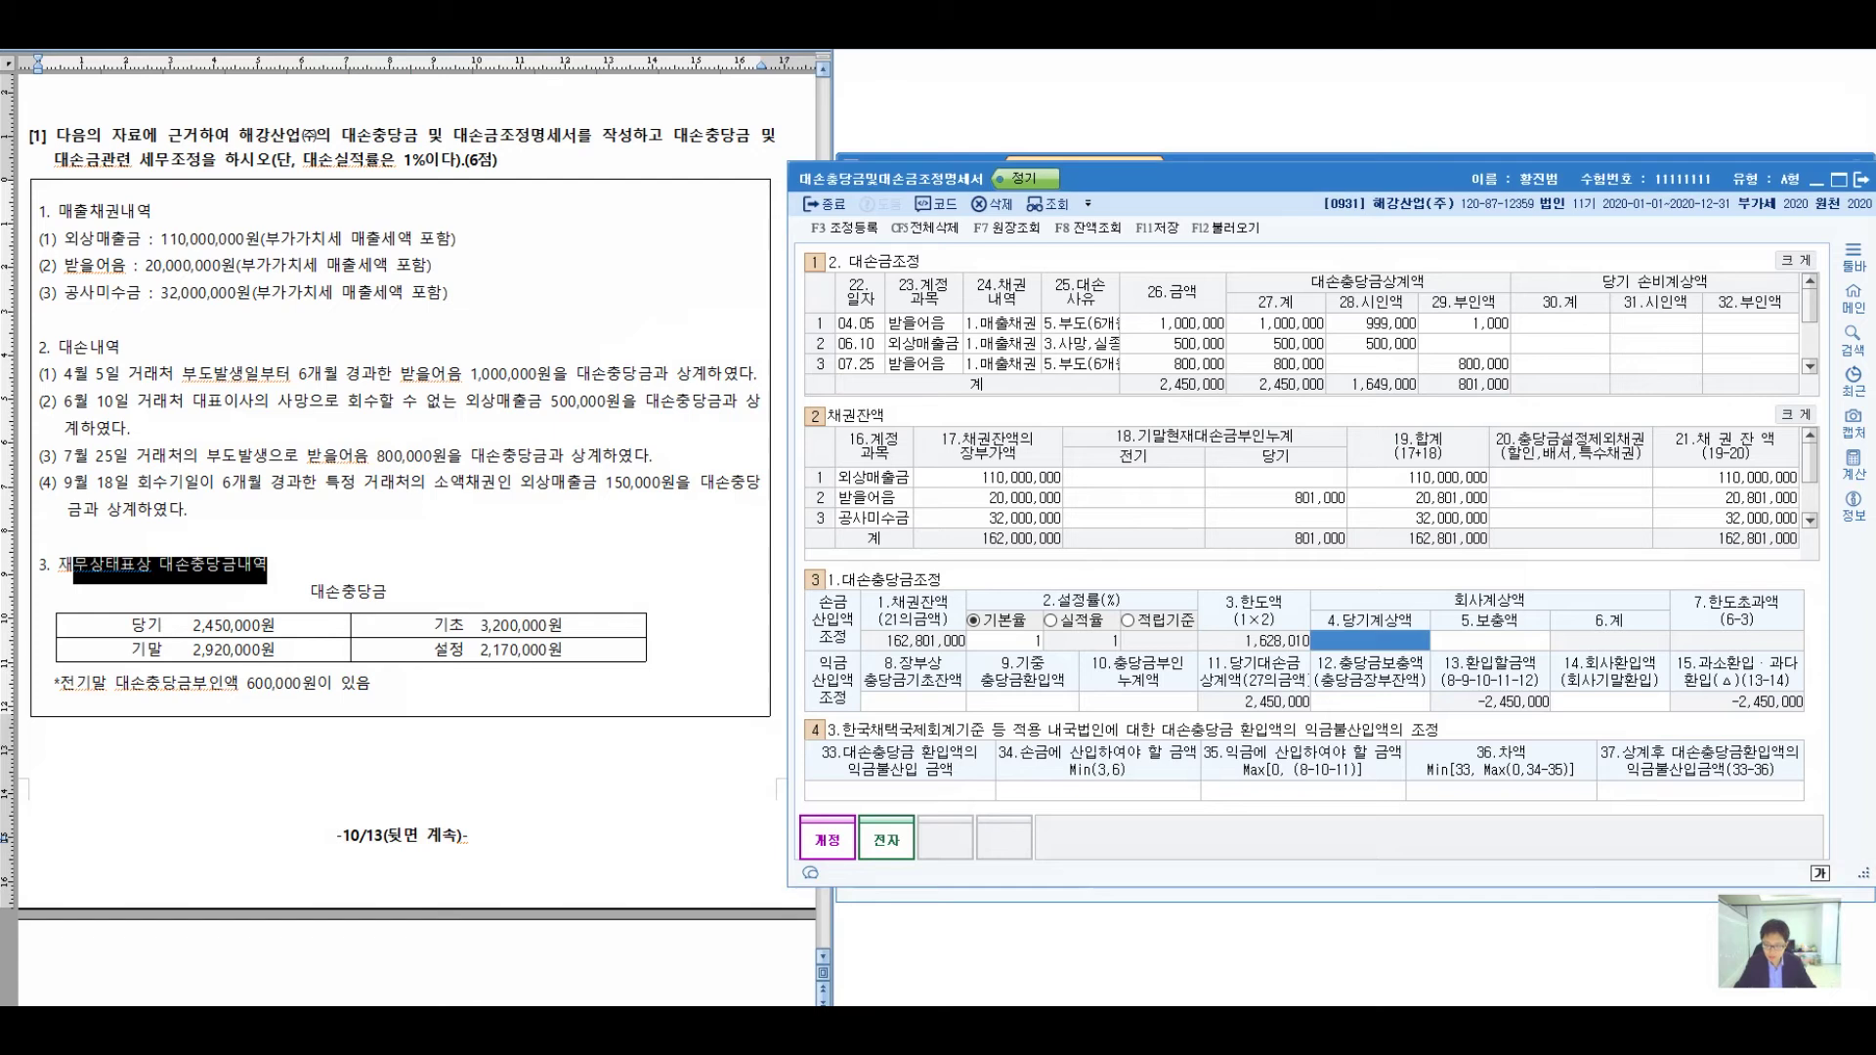
- Set 4.당기계상액 to 2,170,000 and 5.보충액 to 750,000, calculating the latter as 2920000 - 2170000
text(2,170,000)
key(Return)
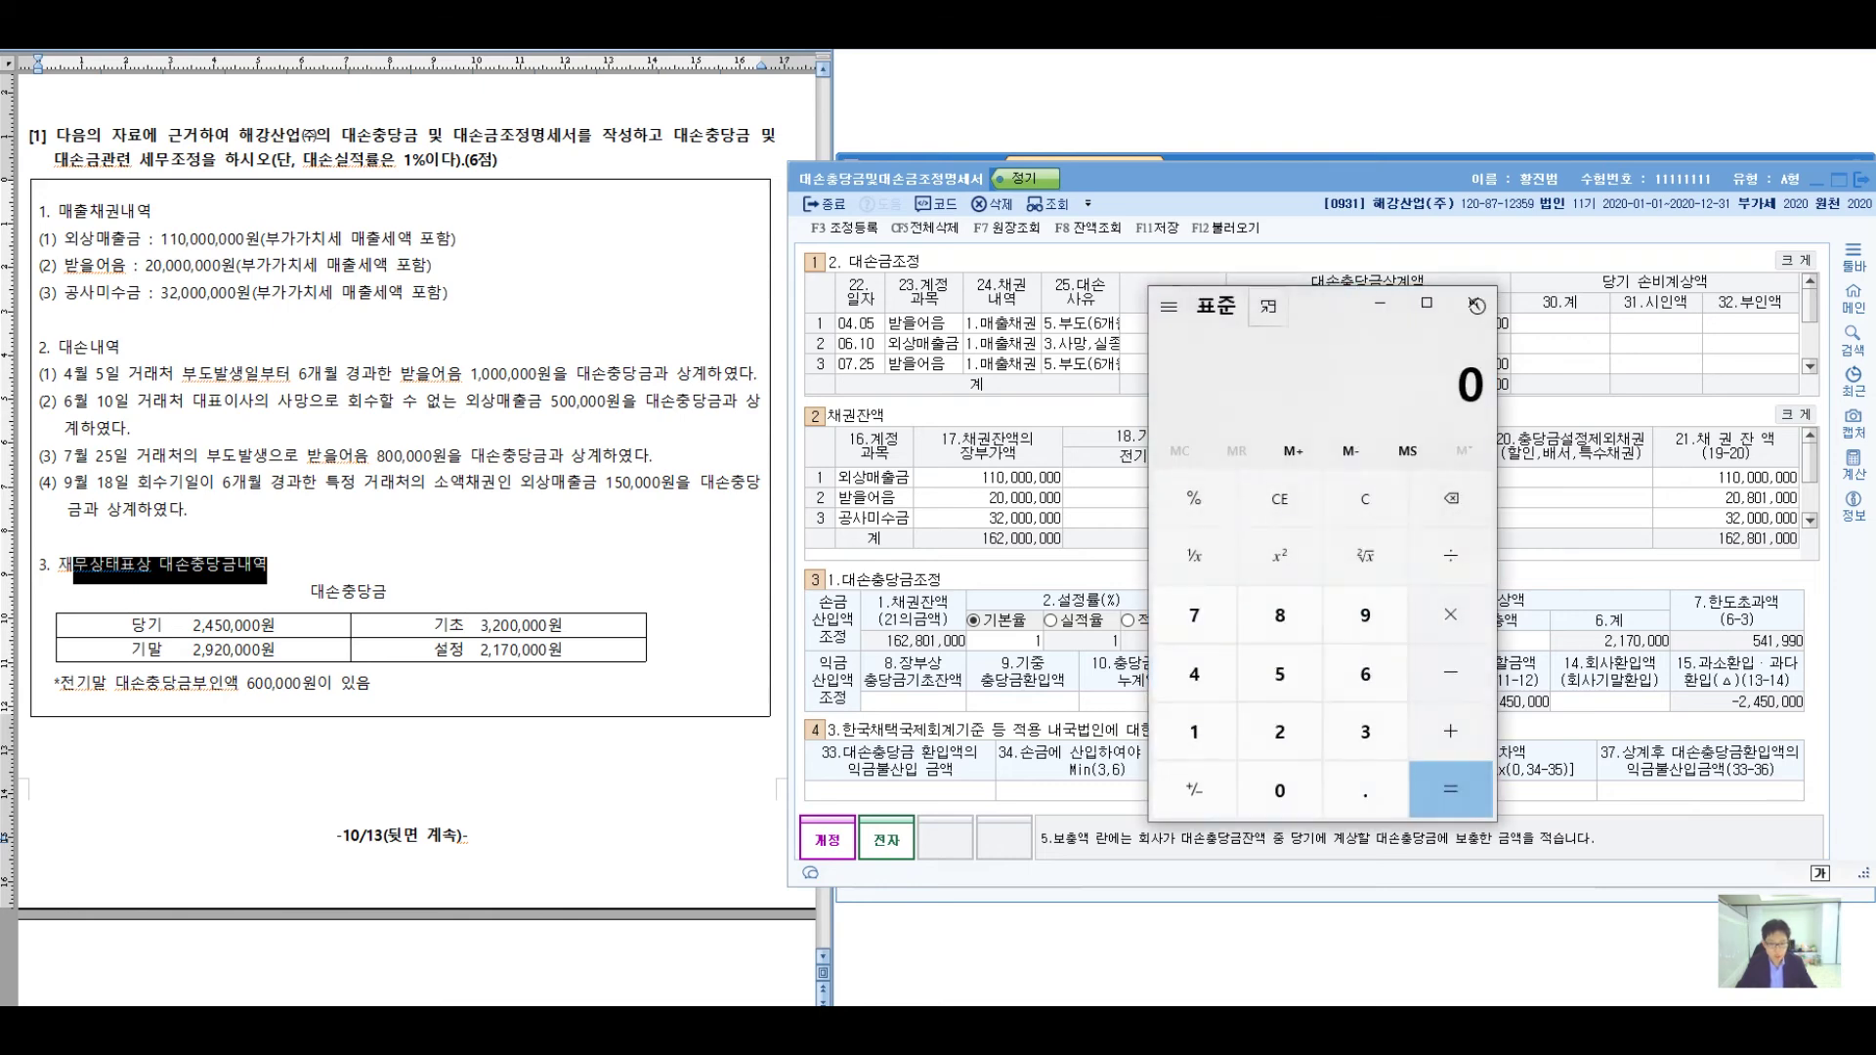
text(292)
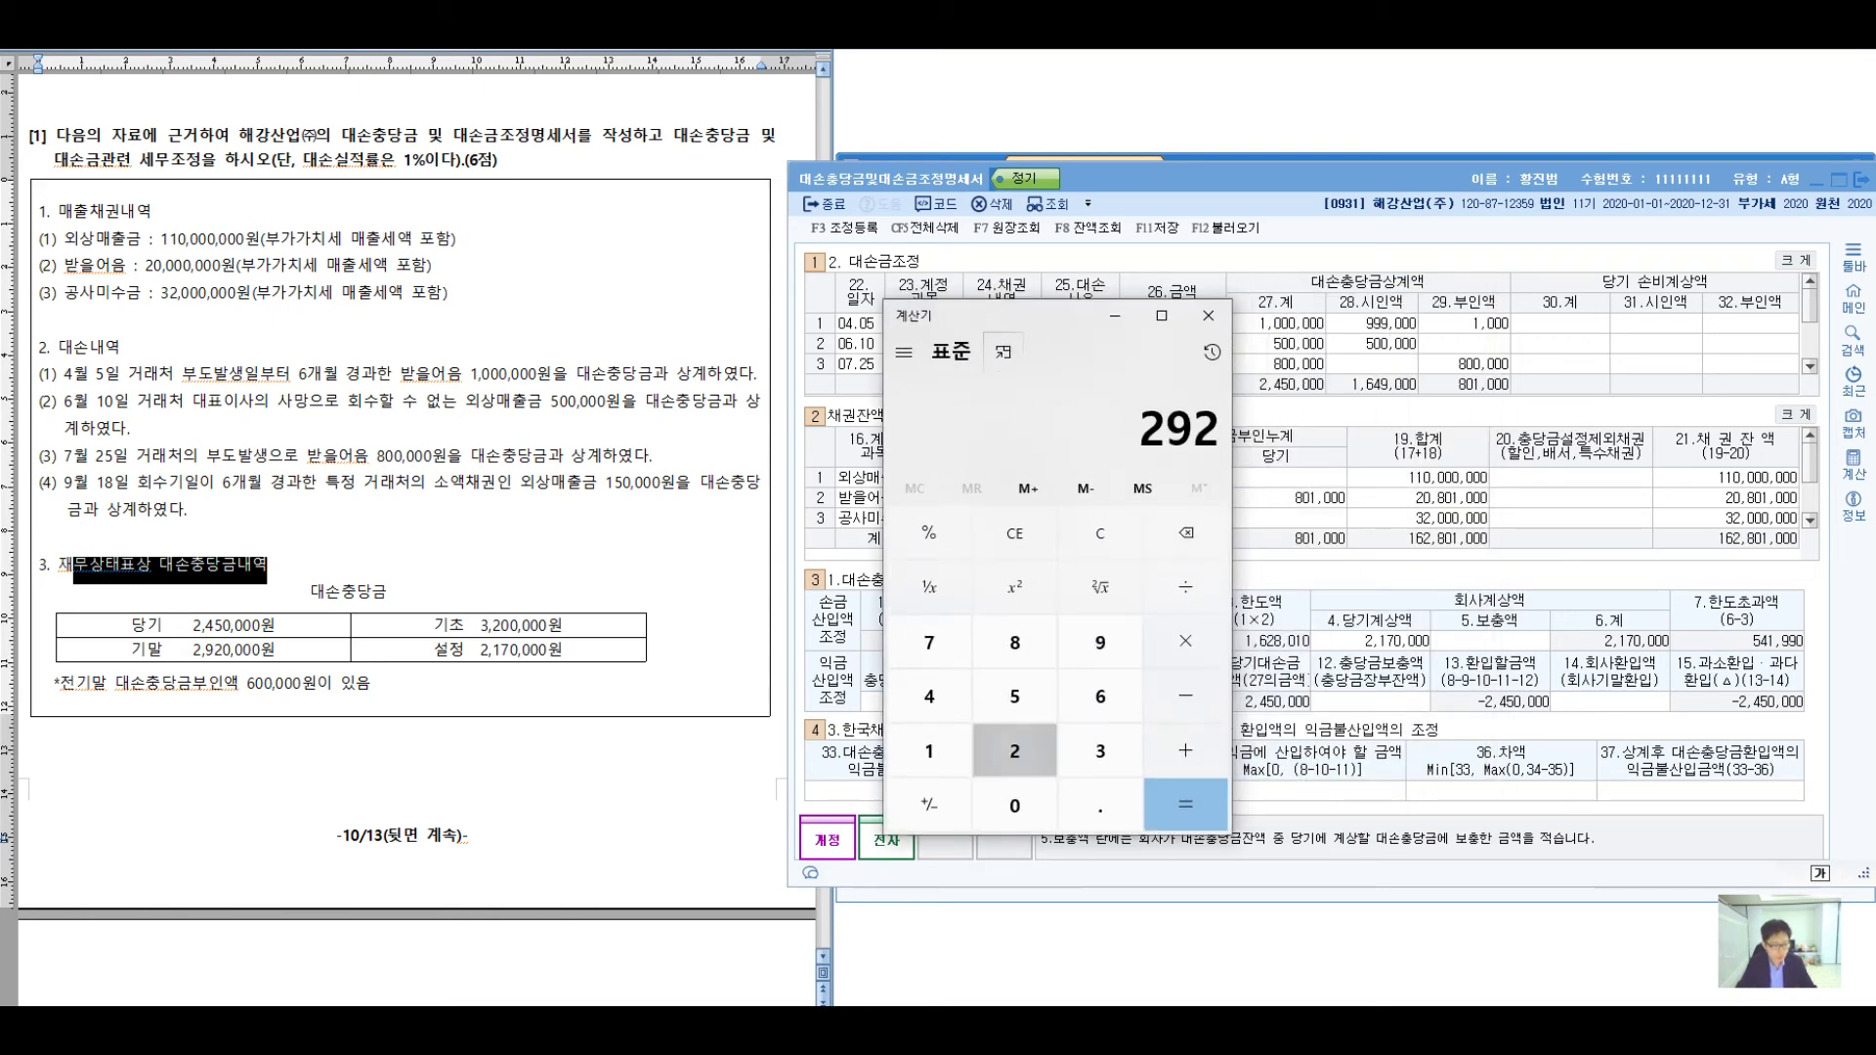
text(0000 - 2170000)
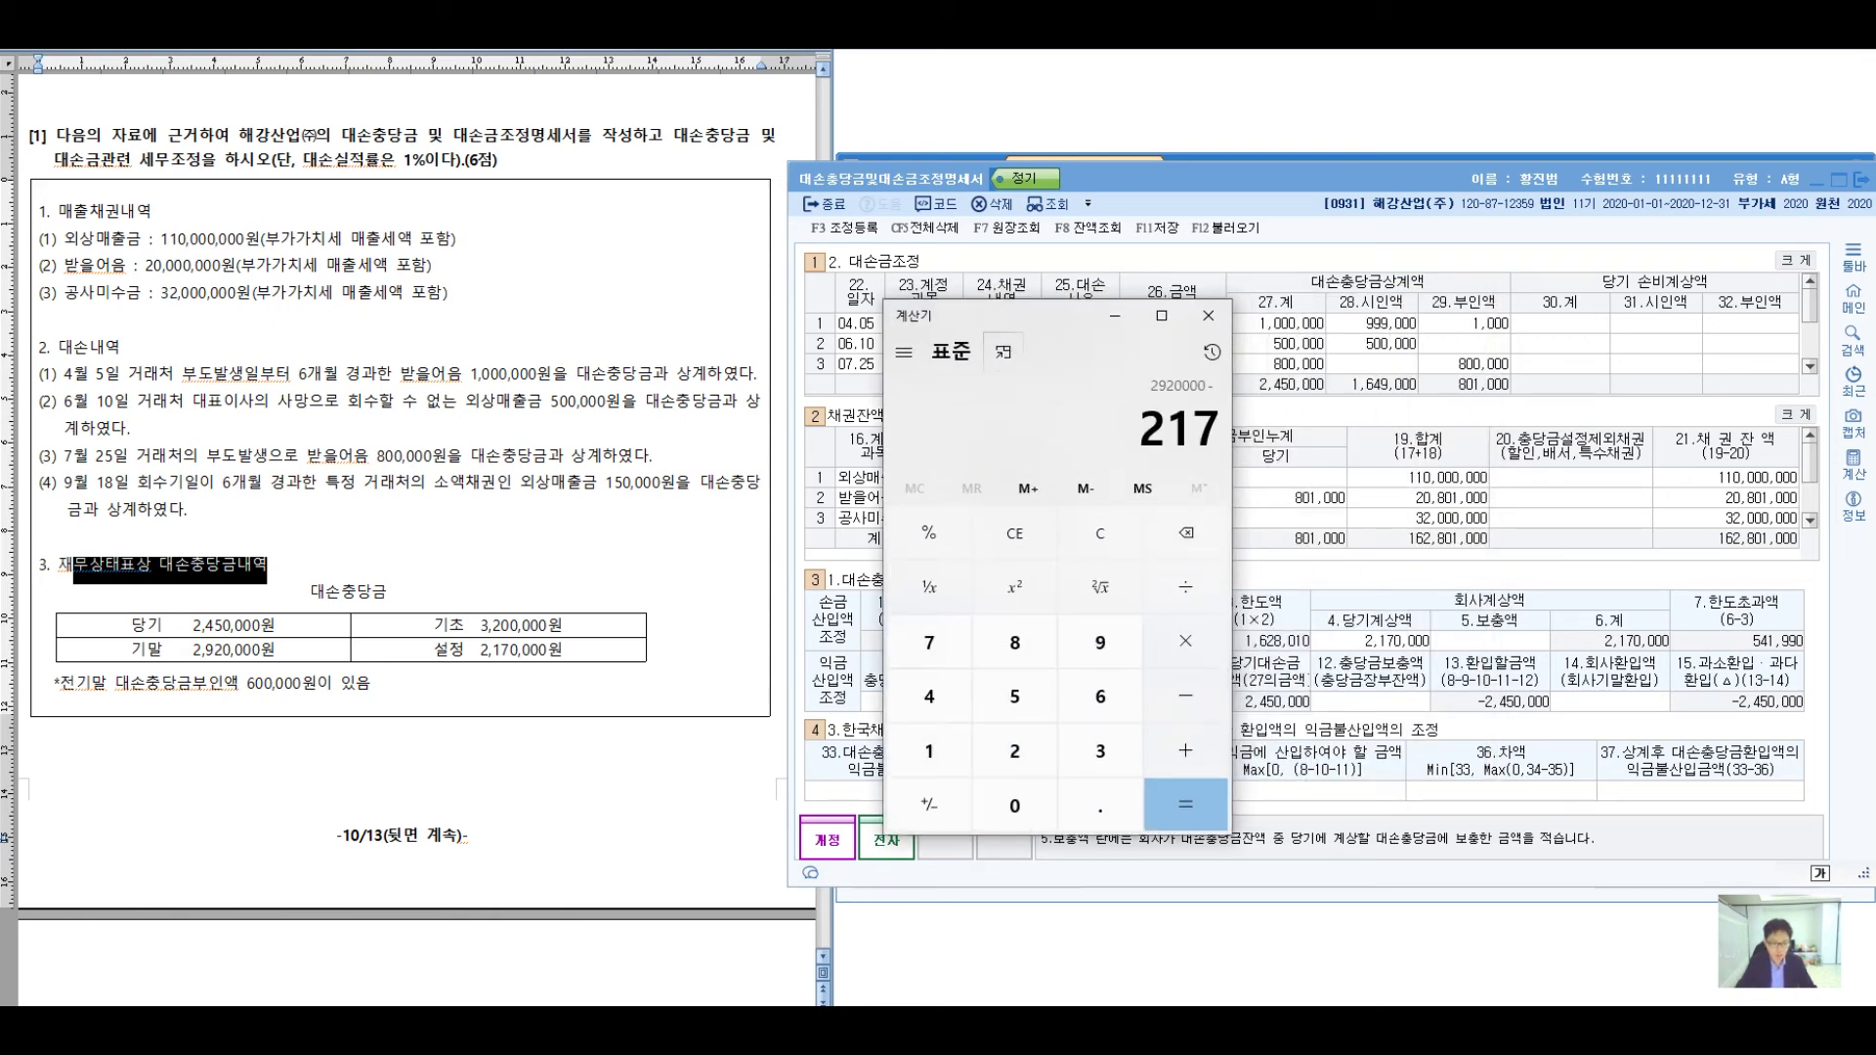
key(Return)
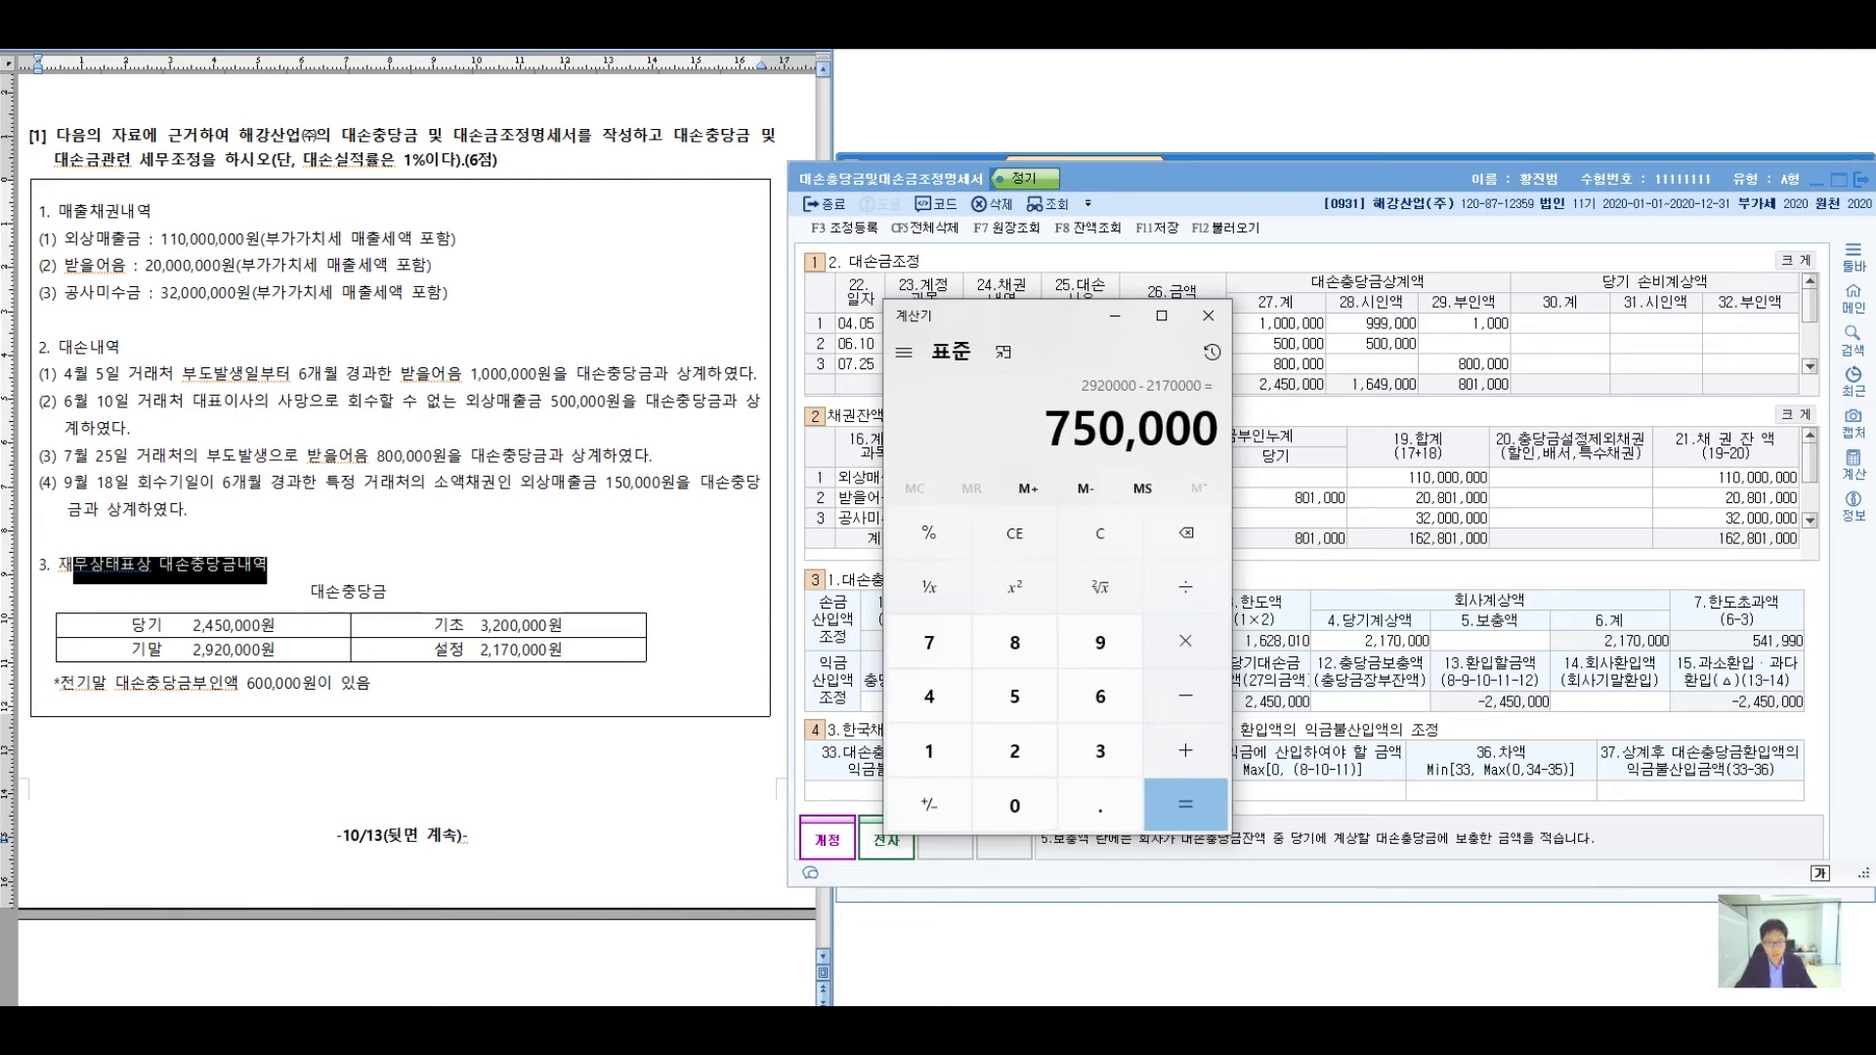
click(1209, 316)
text(750000)
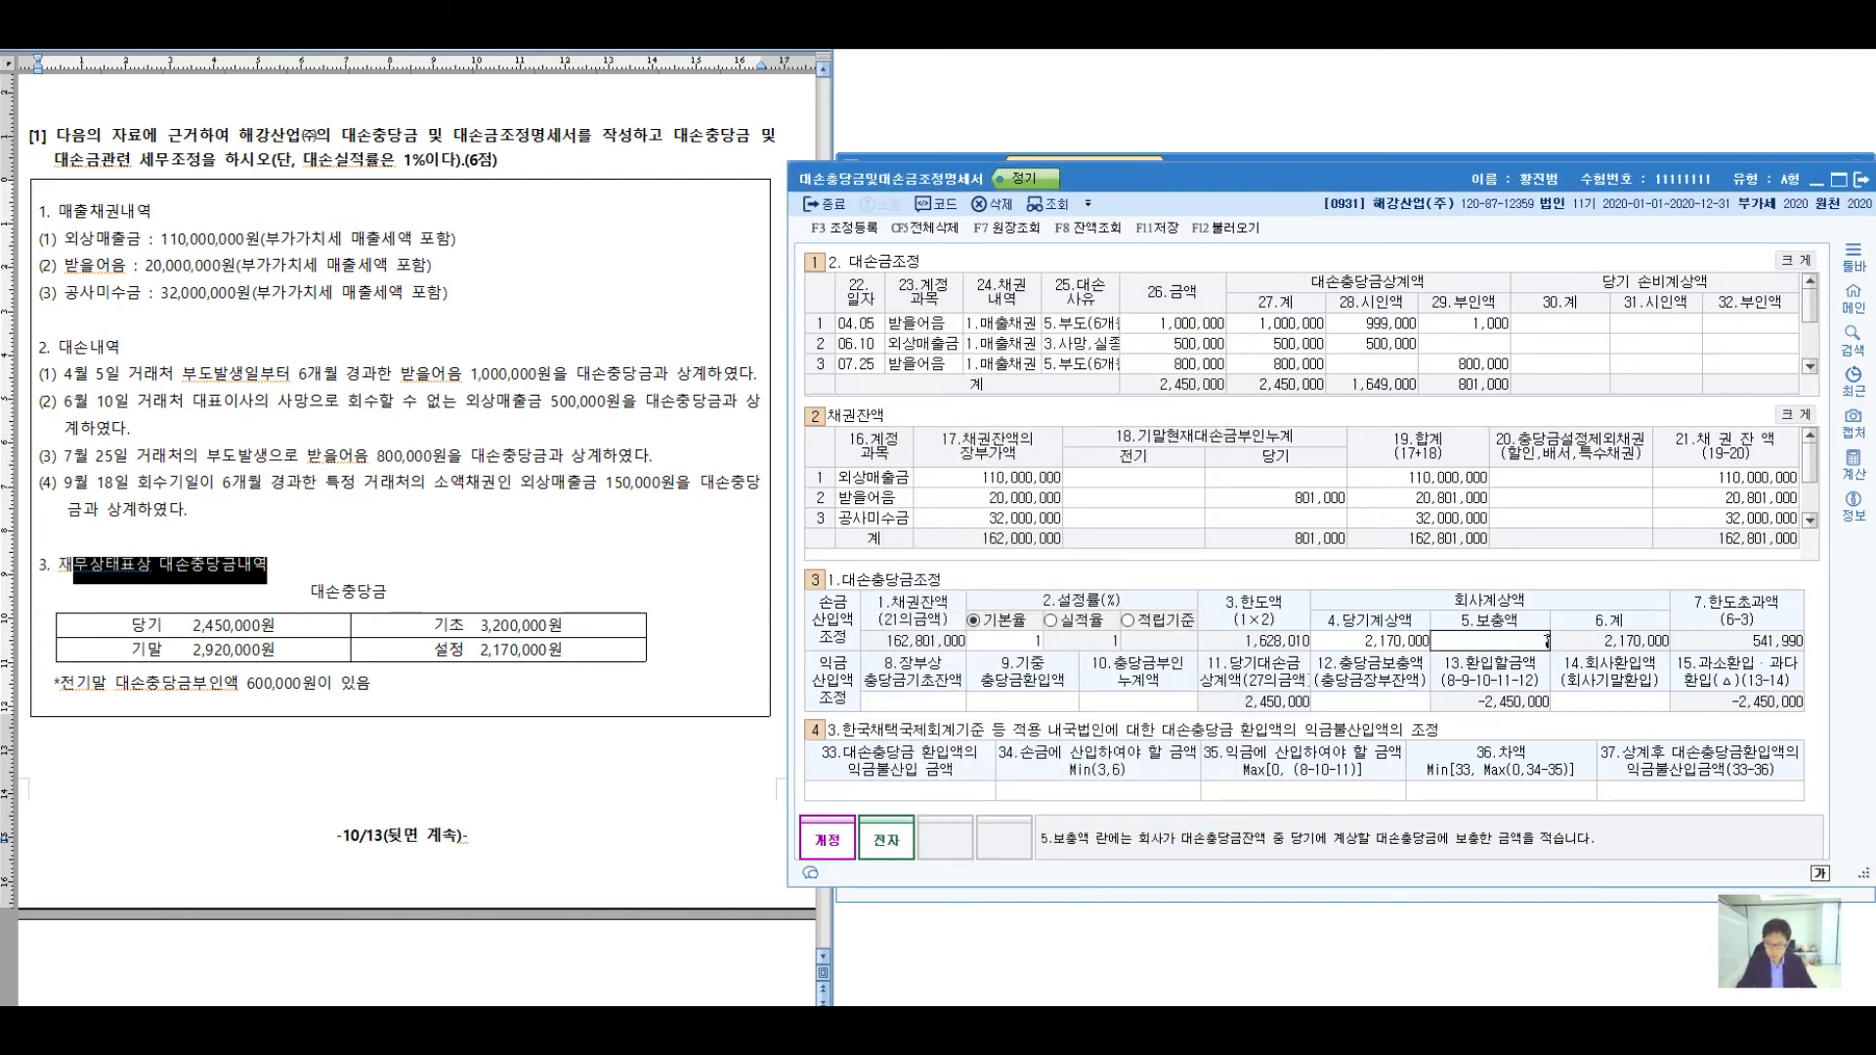
key(Return)
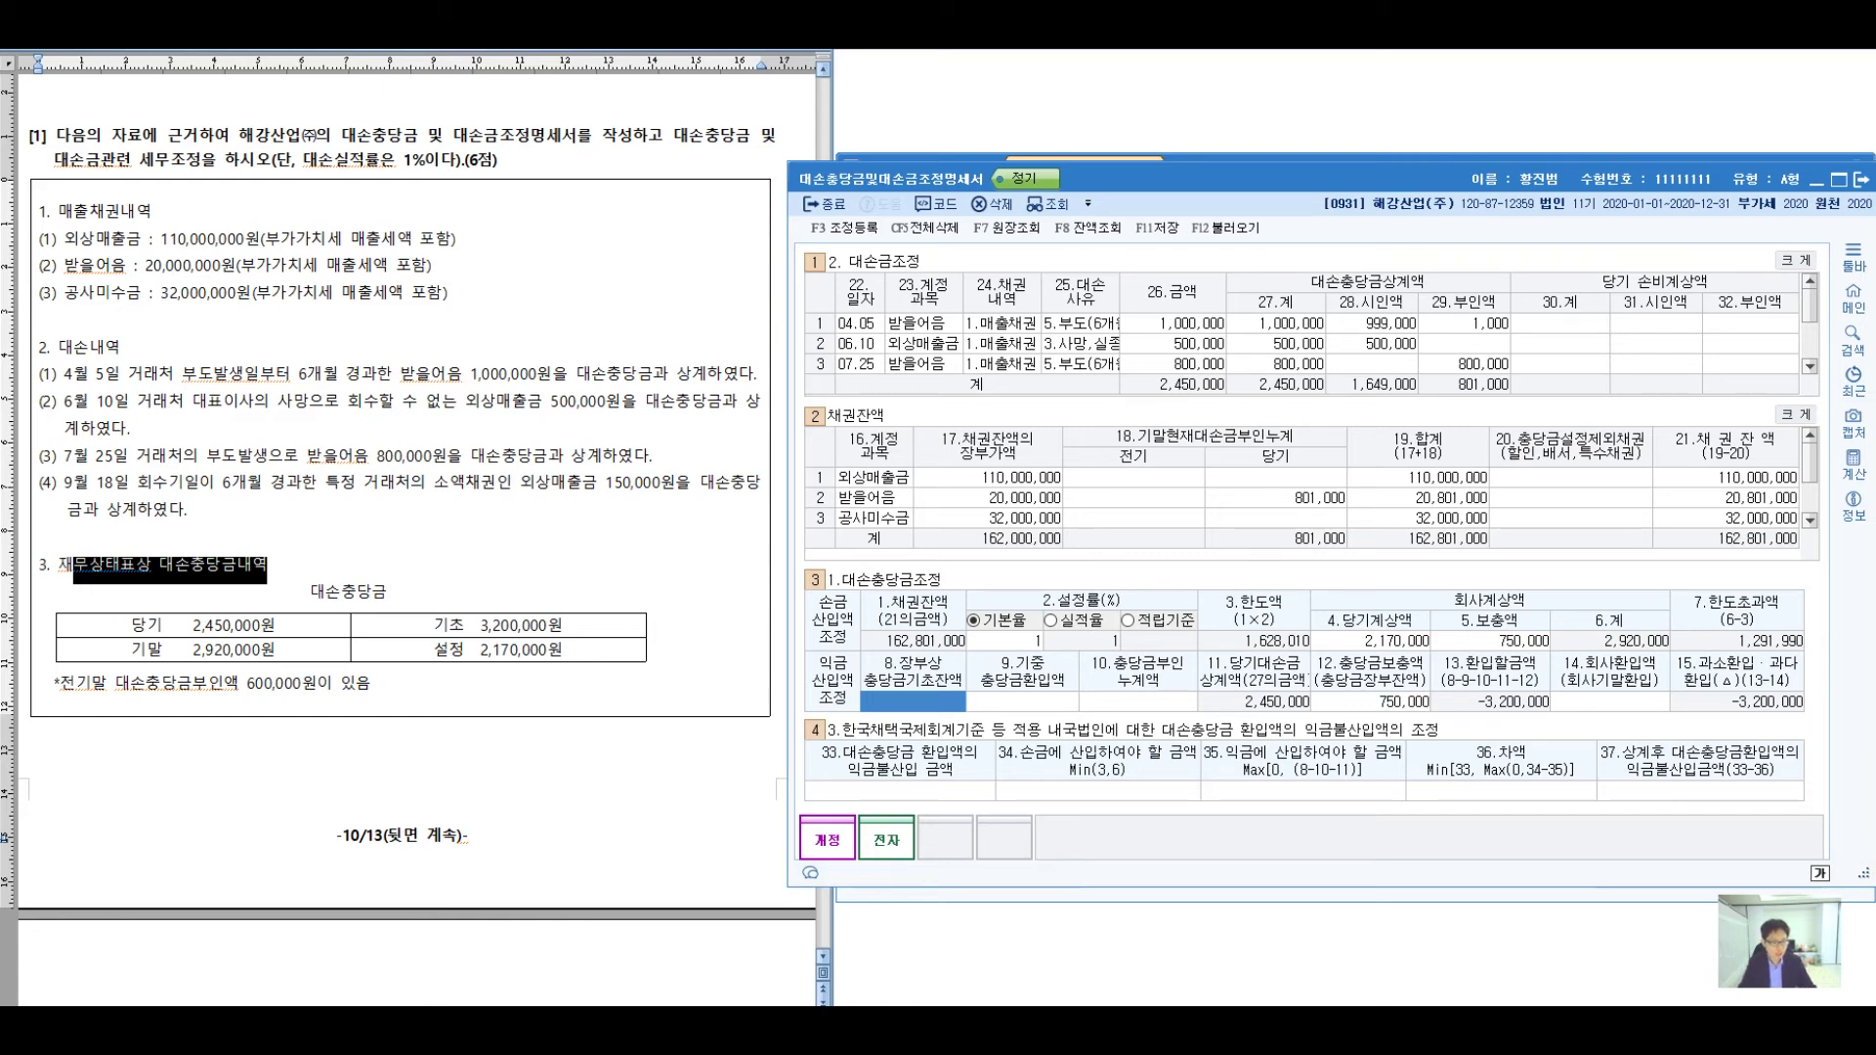
- Set 8.장부상 충당금기초잔액 to 3,200,000 and 10.충당금부인누계액 to 600,000 in the 익금산입액 조정 row
text(3200000)
key(Return)
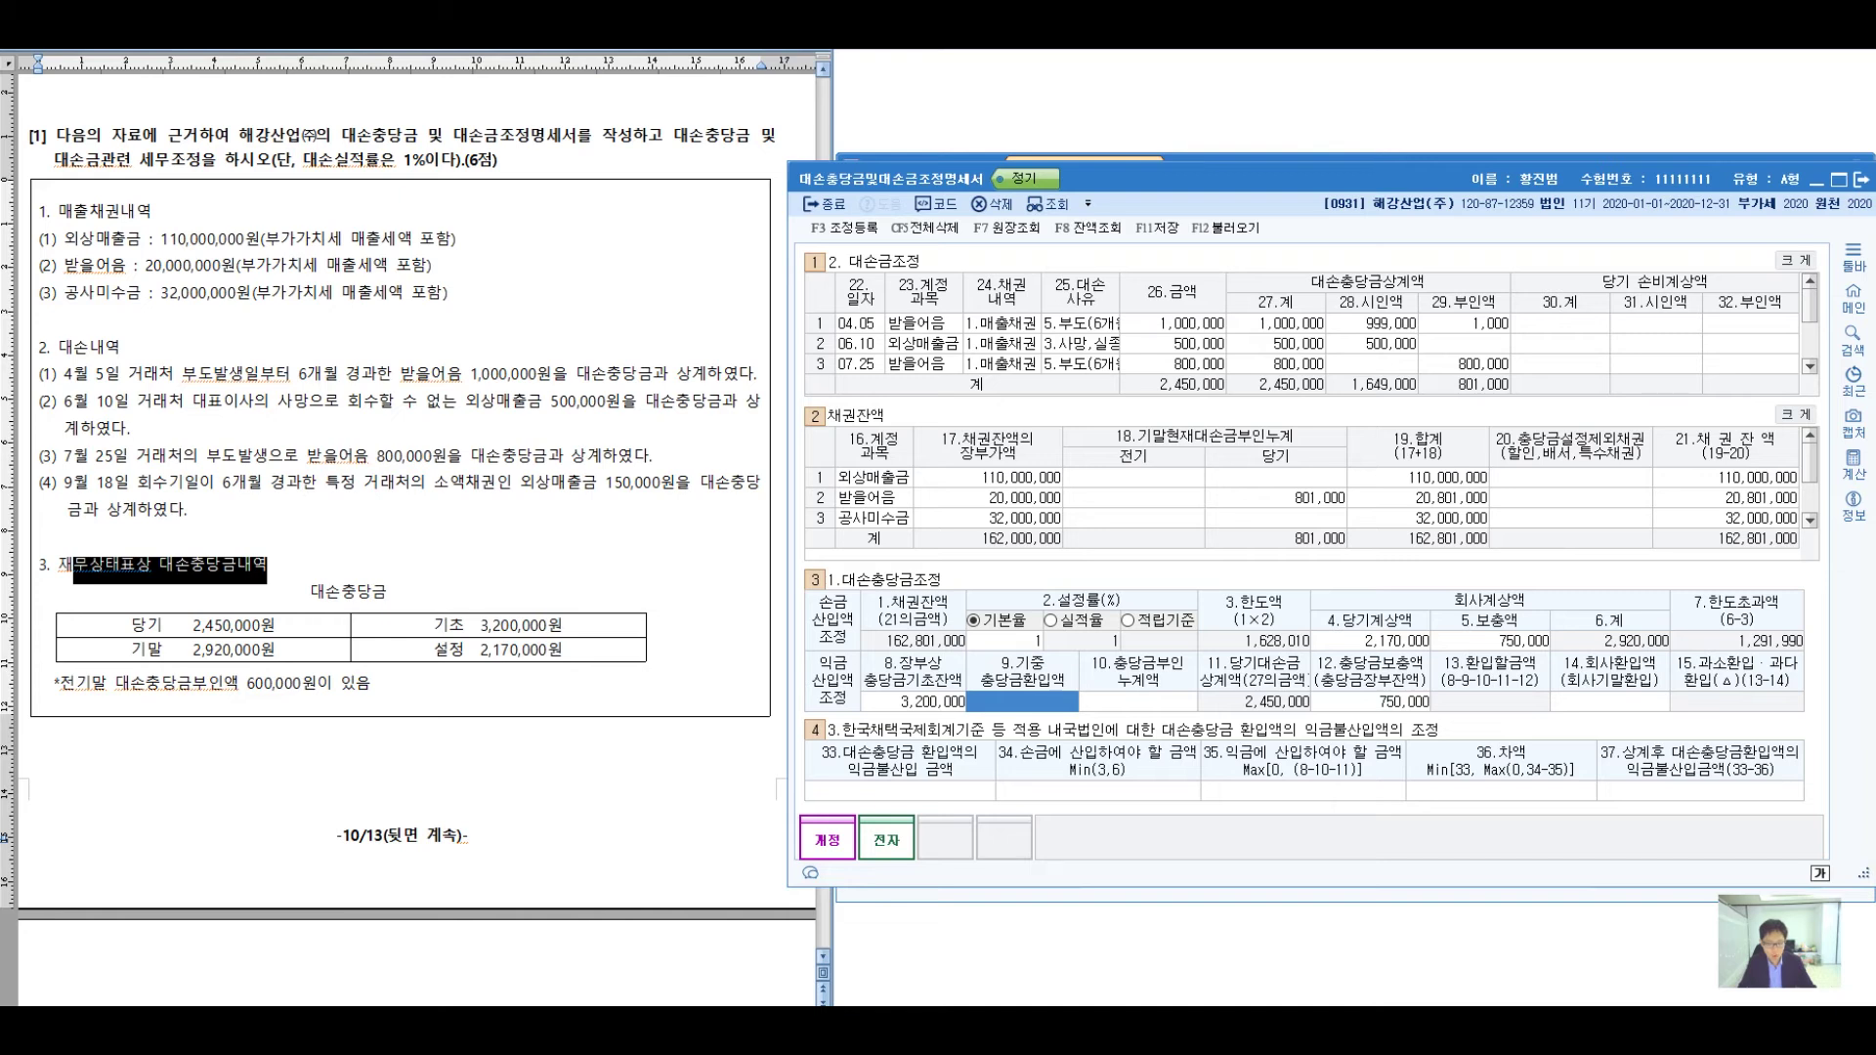
key(Return)
text(600000)
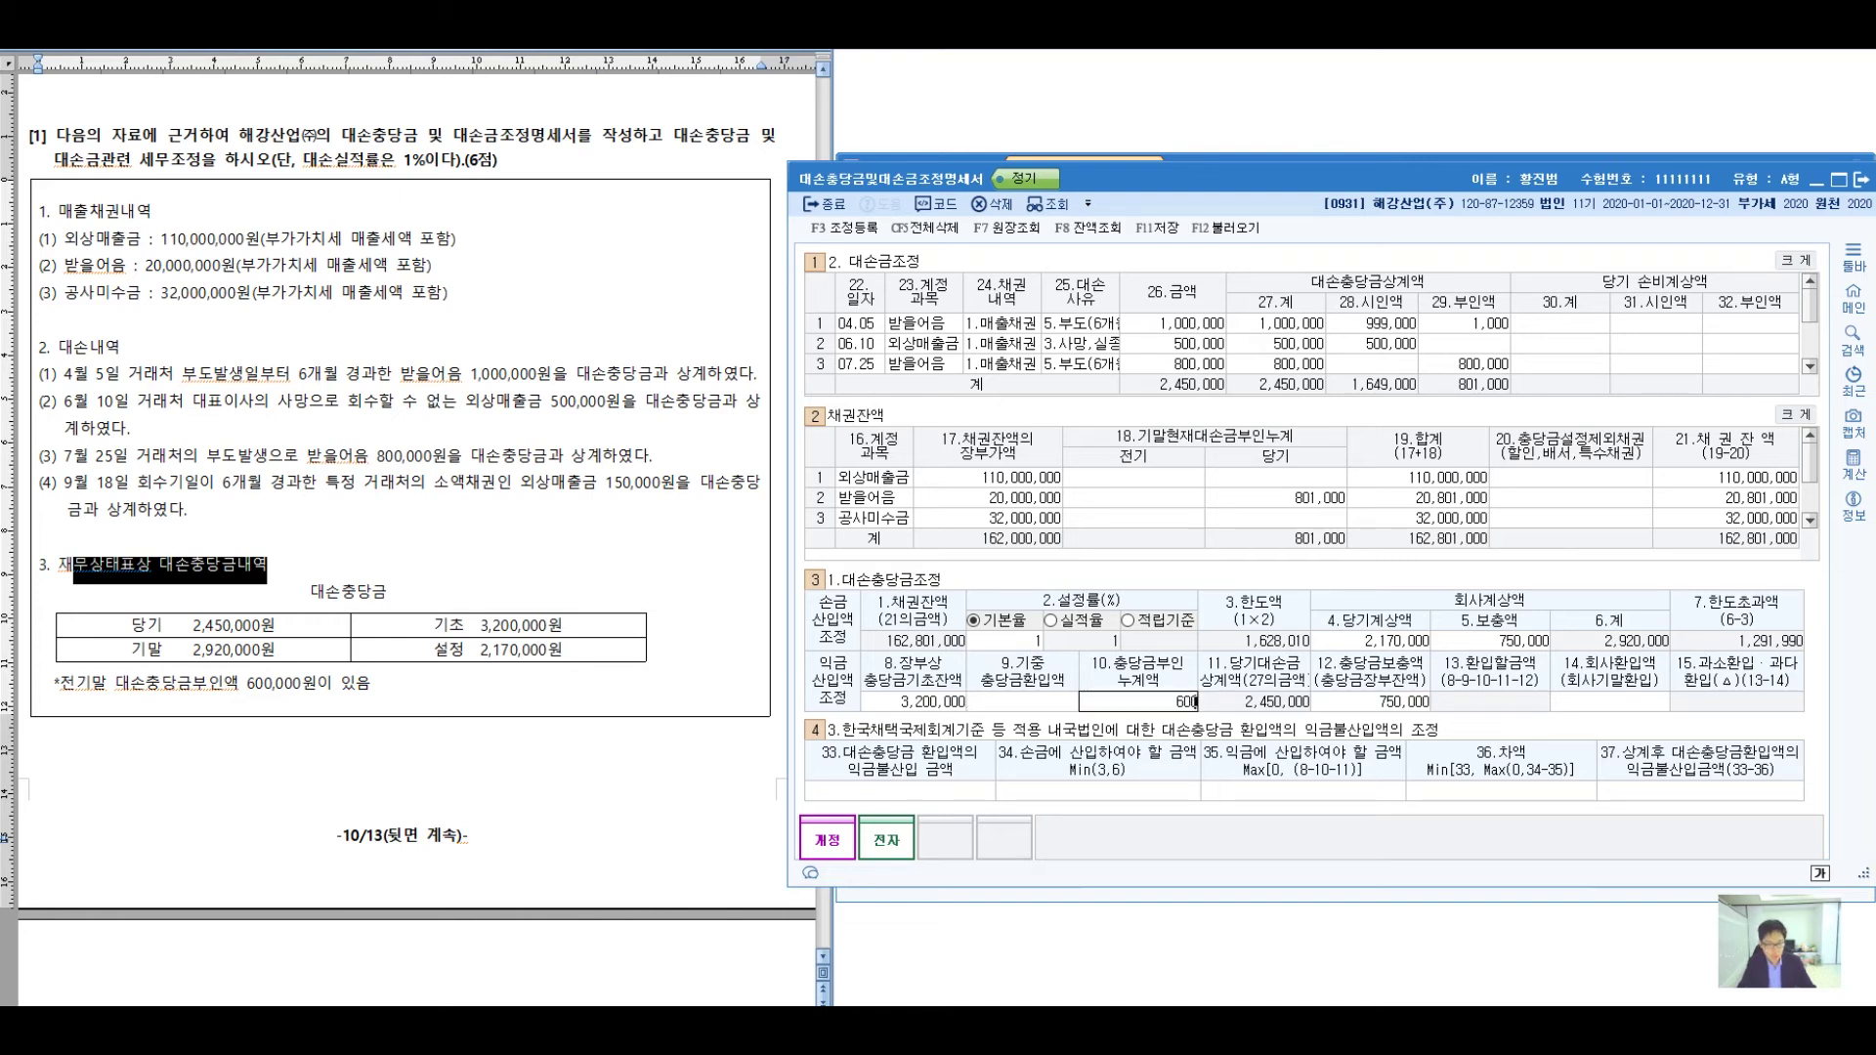
key(Return)
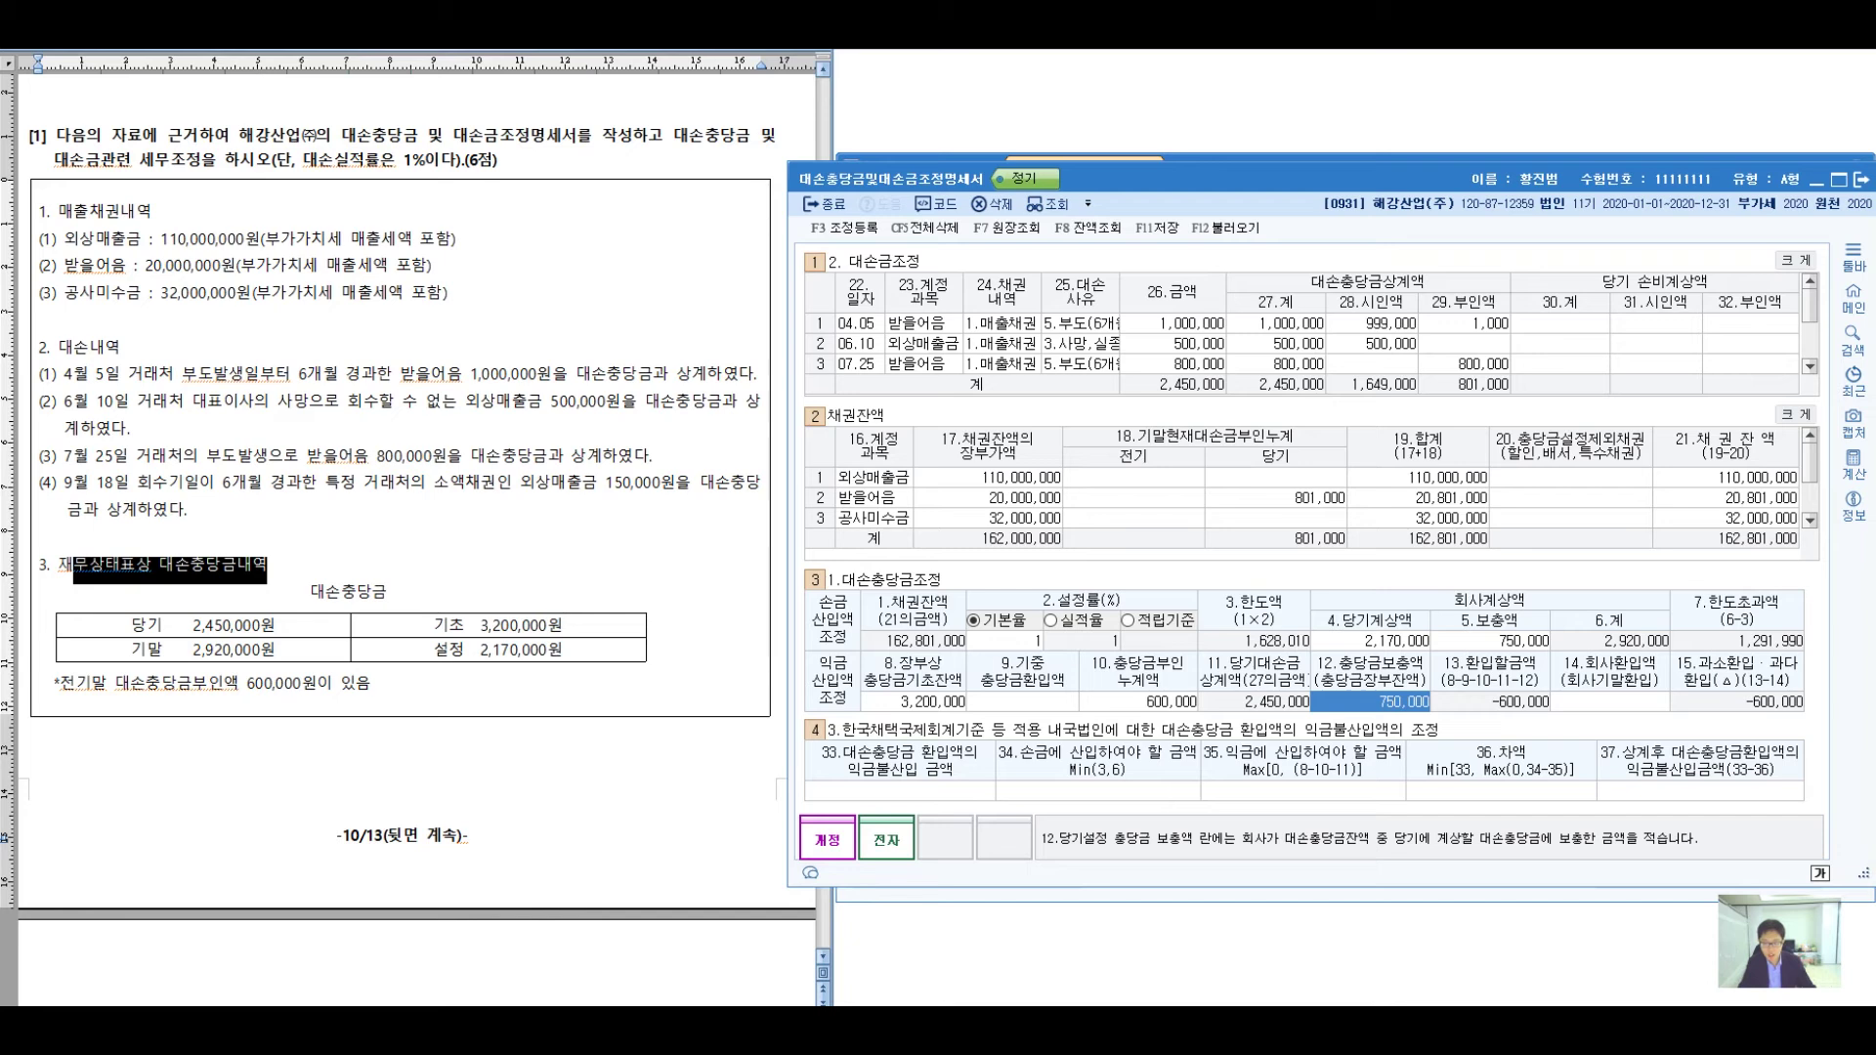
key(Return)
key(Return)
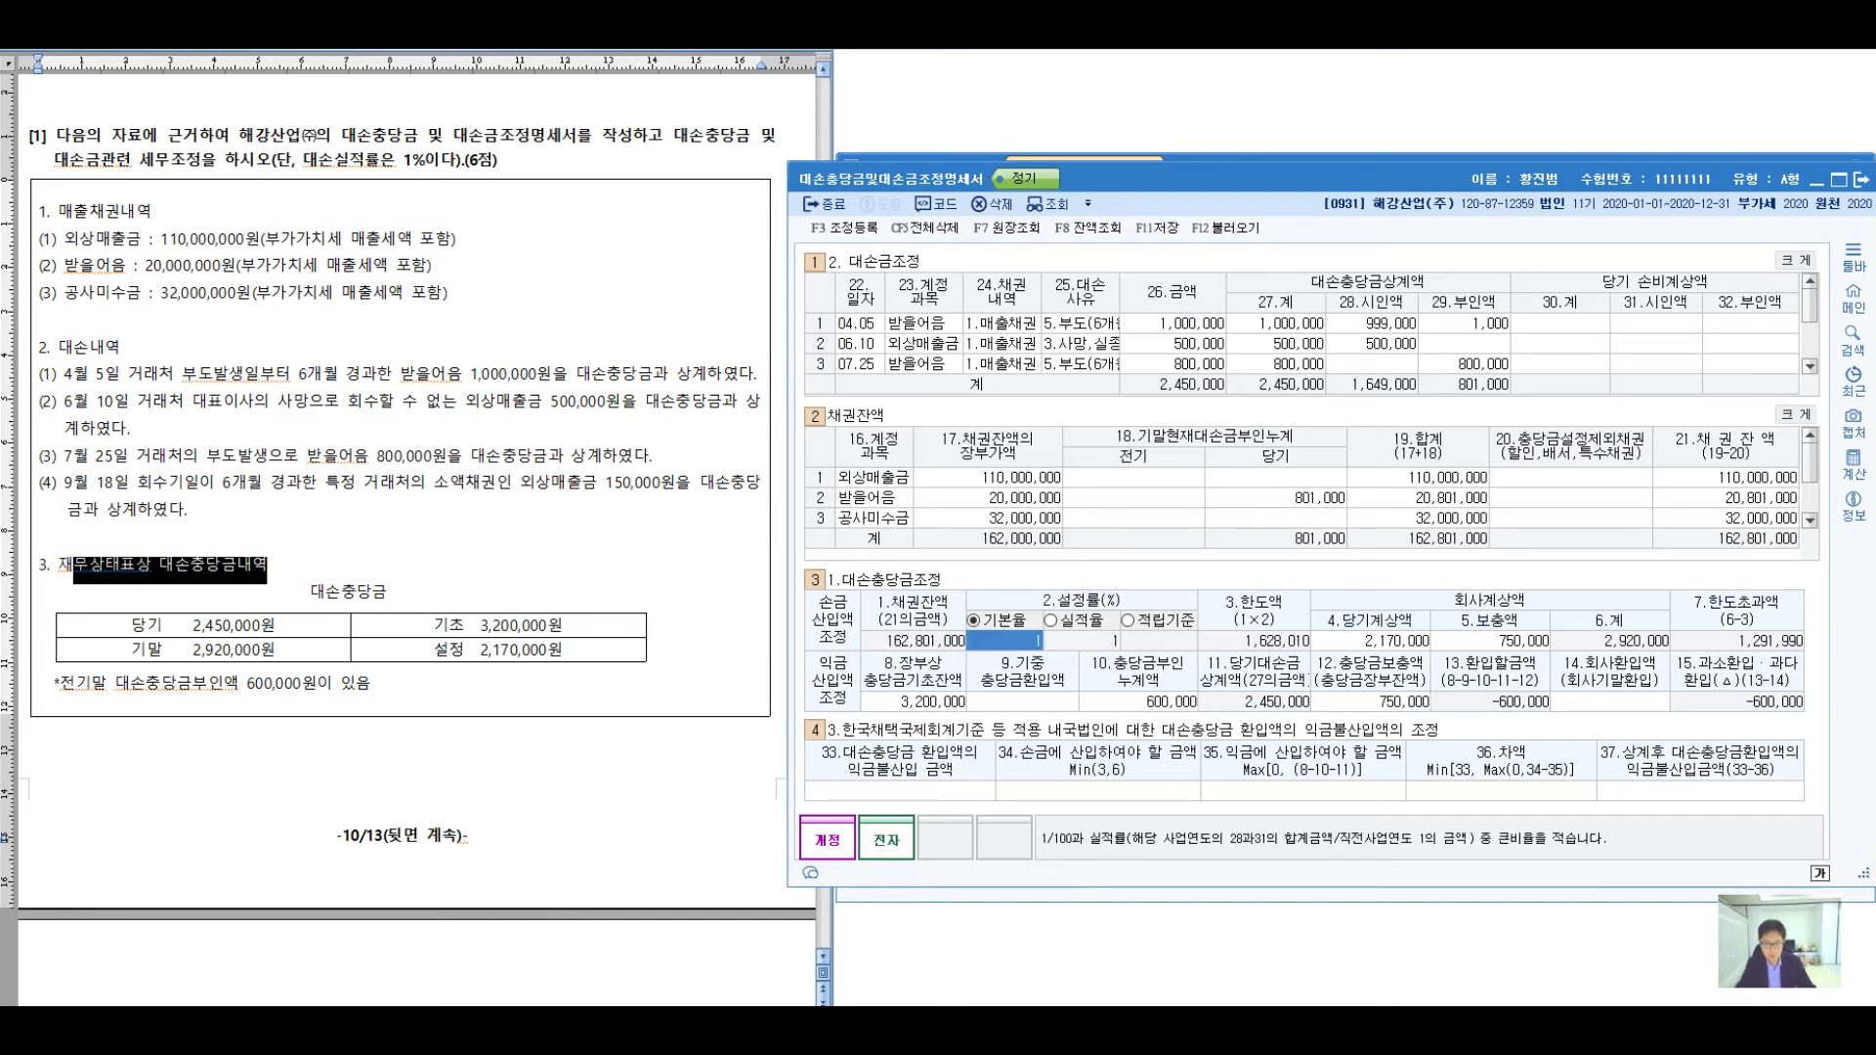
key(alt+Tab)
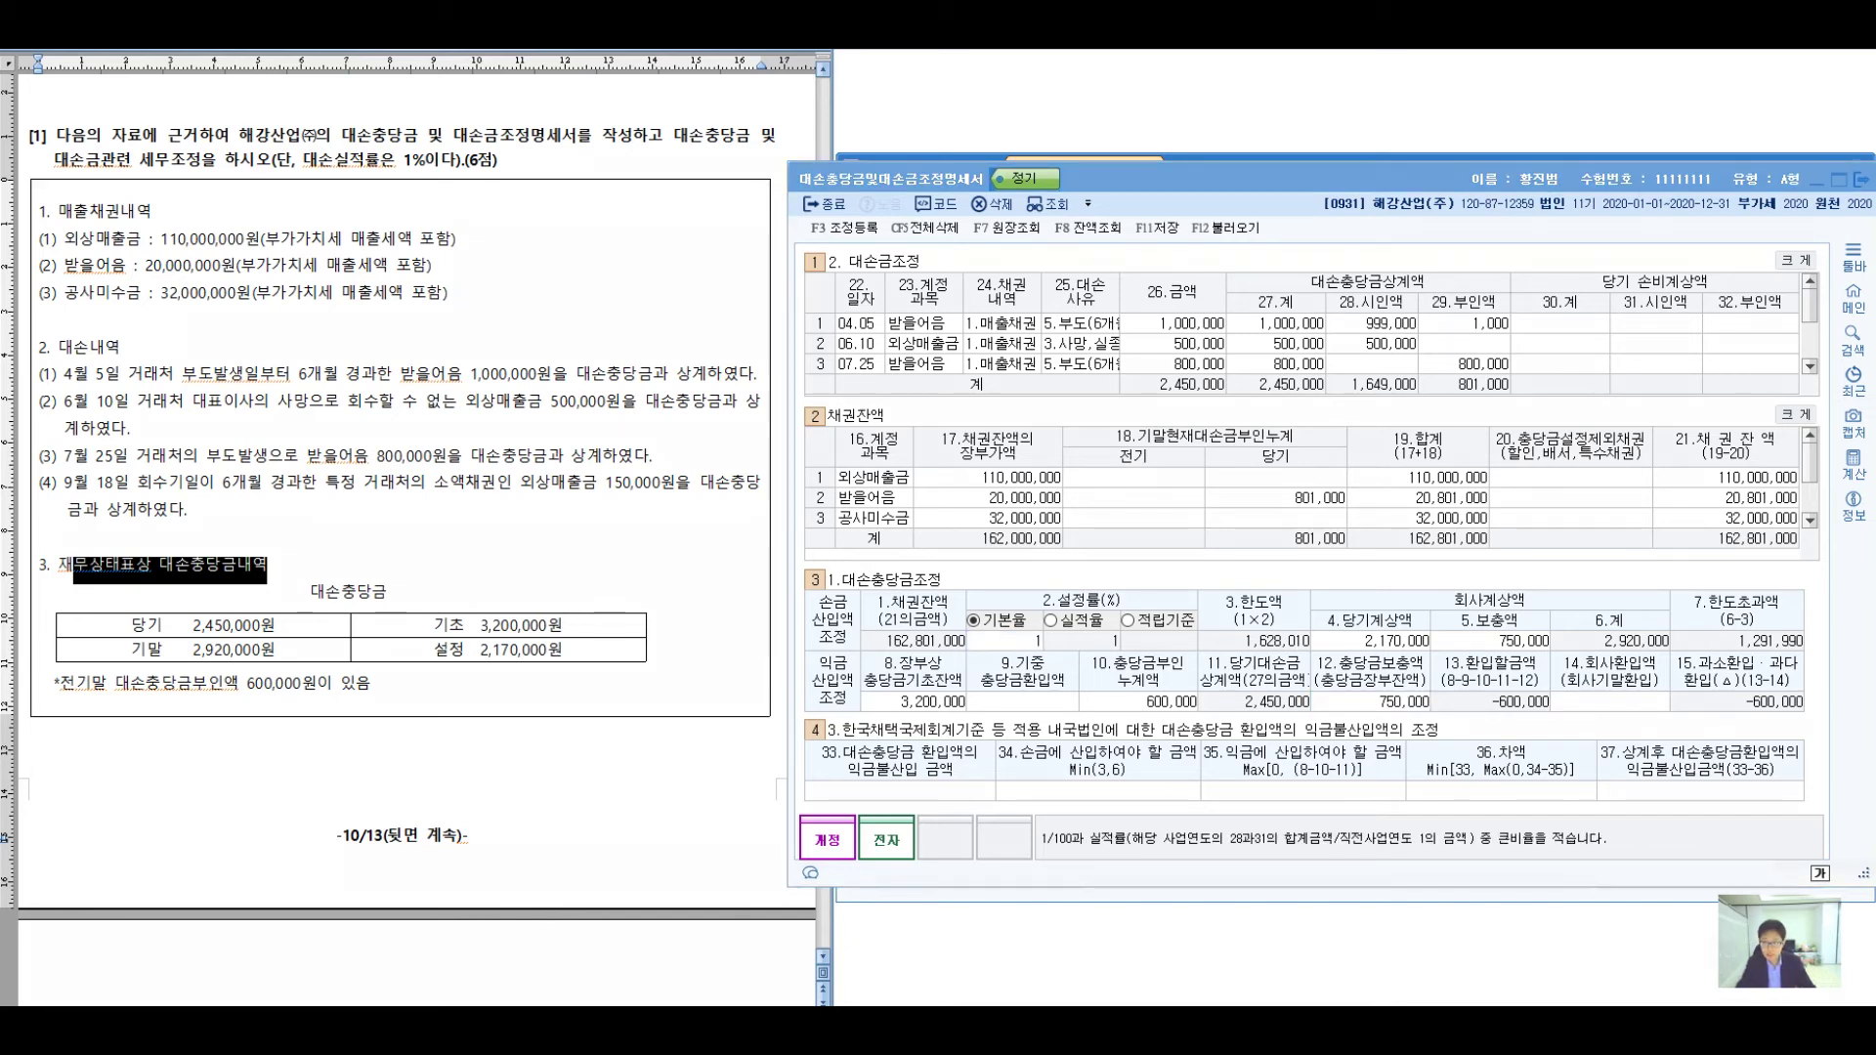
drag(143, 674, 647, 686)
mouse_move(533, 617)
mouse_down()
mouse_move(1372, 513)
mouse_move(1361, 573)
mouse_up()
mouse_move(536, 625)
mouse_down()
mouse_move(879, 669)
mouse_move(807, 711)
mouse_up()
mouse_move(98, 711)
mouse_down()
mouse_move(372, 698)
mouse_move(1003, 823)
mouse_move(1202, 728)
mouse_move(1212, 699)
mouse_move(1180, 812)
mouse_up()
mouse_move(1720, 636)
mouse_down()
mouse_move(1662, 723)
mouse_move(1817, 684)
mouse_move(1710, 645)
mouse_up()
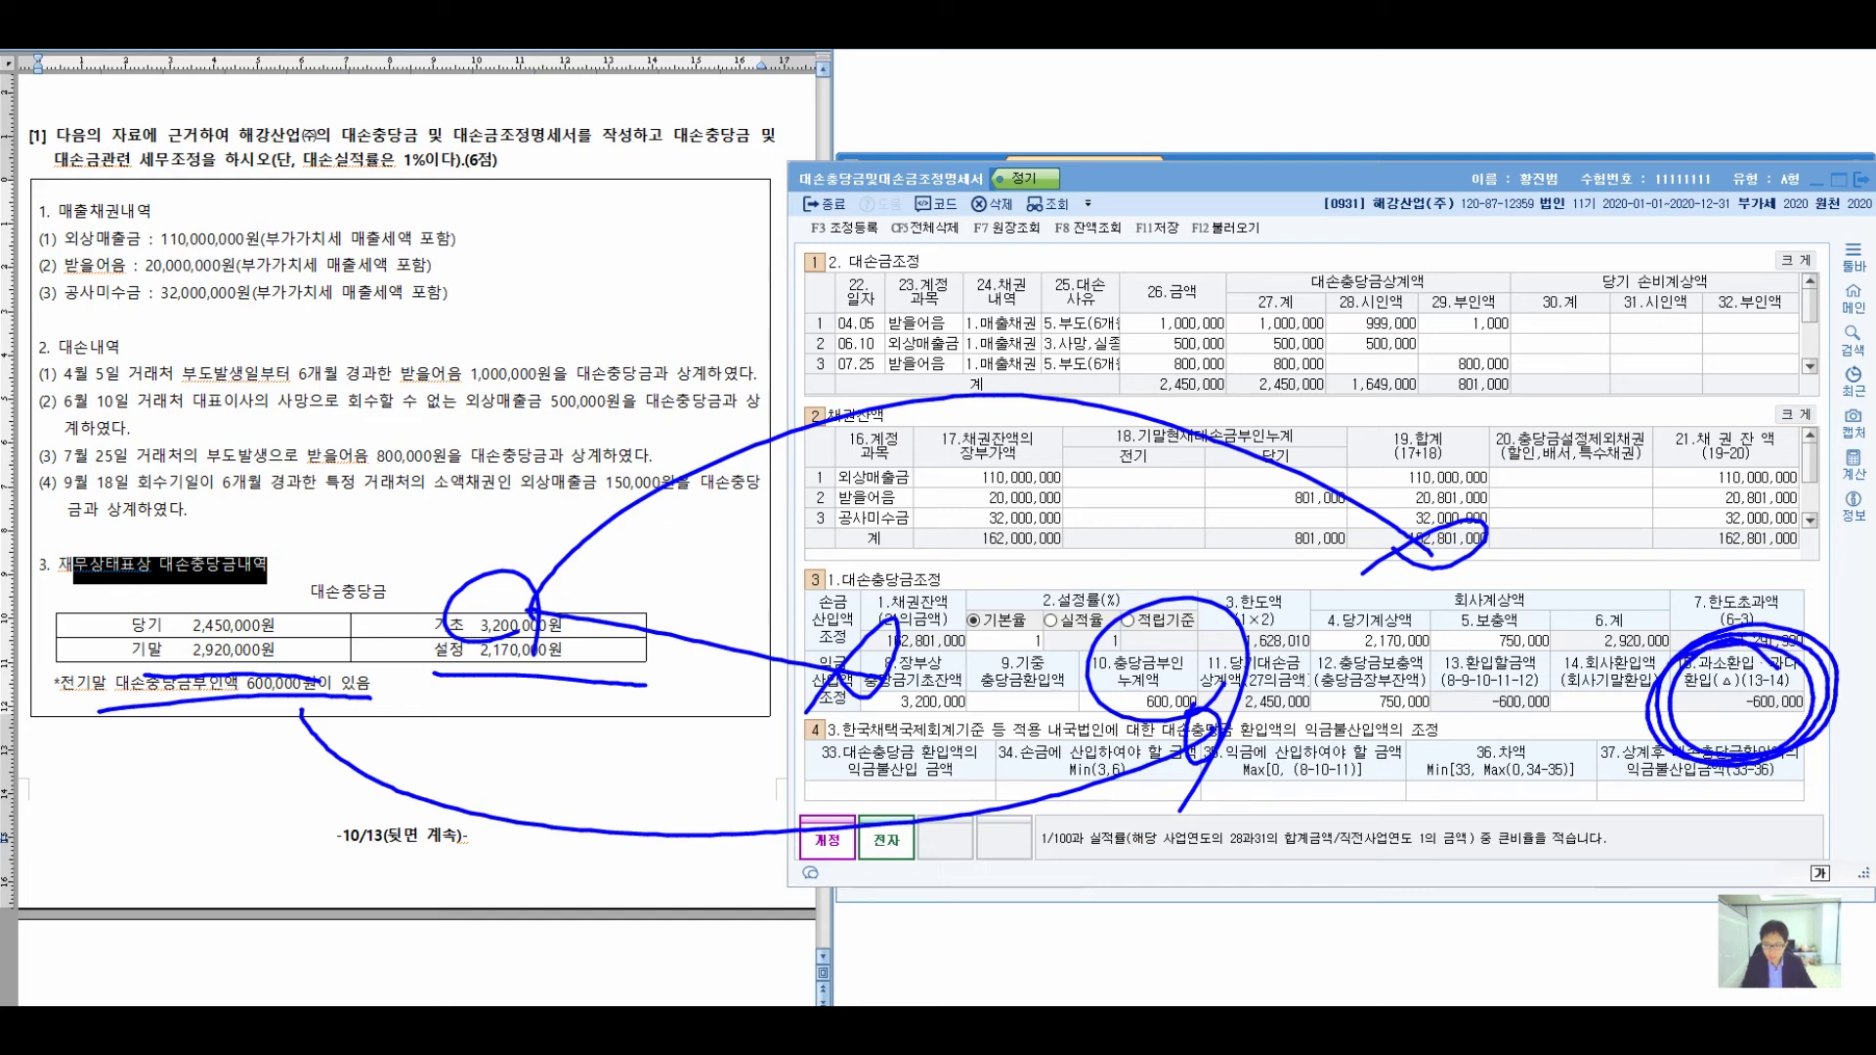
drag(1457, 713, 1603, 711)
drag(1457, 735, 1560, 733)
drag(1393, 782, 1445, 847)
drag(1491, 738, 1491, 889)
drag(1500, 792, 1569, 860)
mouse_move(1564, 753)
mouse_down()
mouse_move(1602, 860)
mouse_move(1408, 841)
mouse_move(1447, 753)
mouse_up()
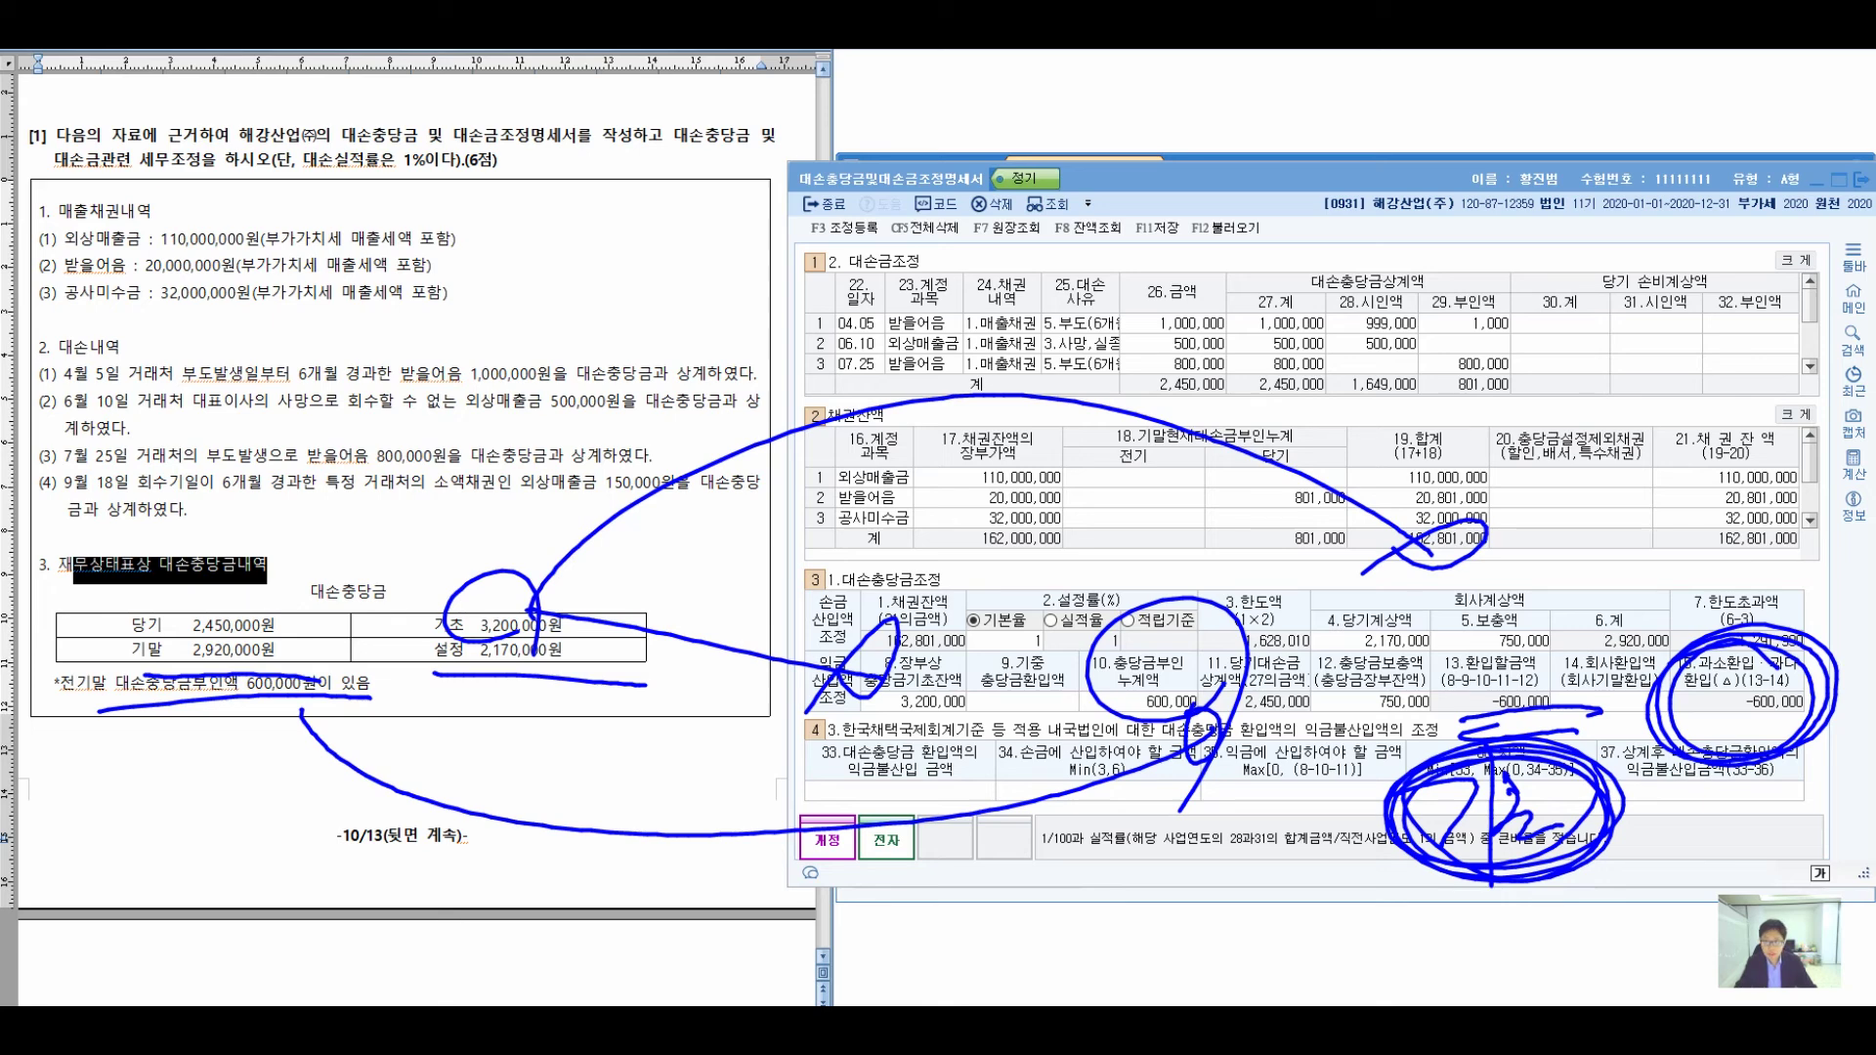
key(Escape)
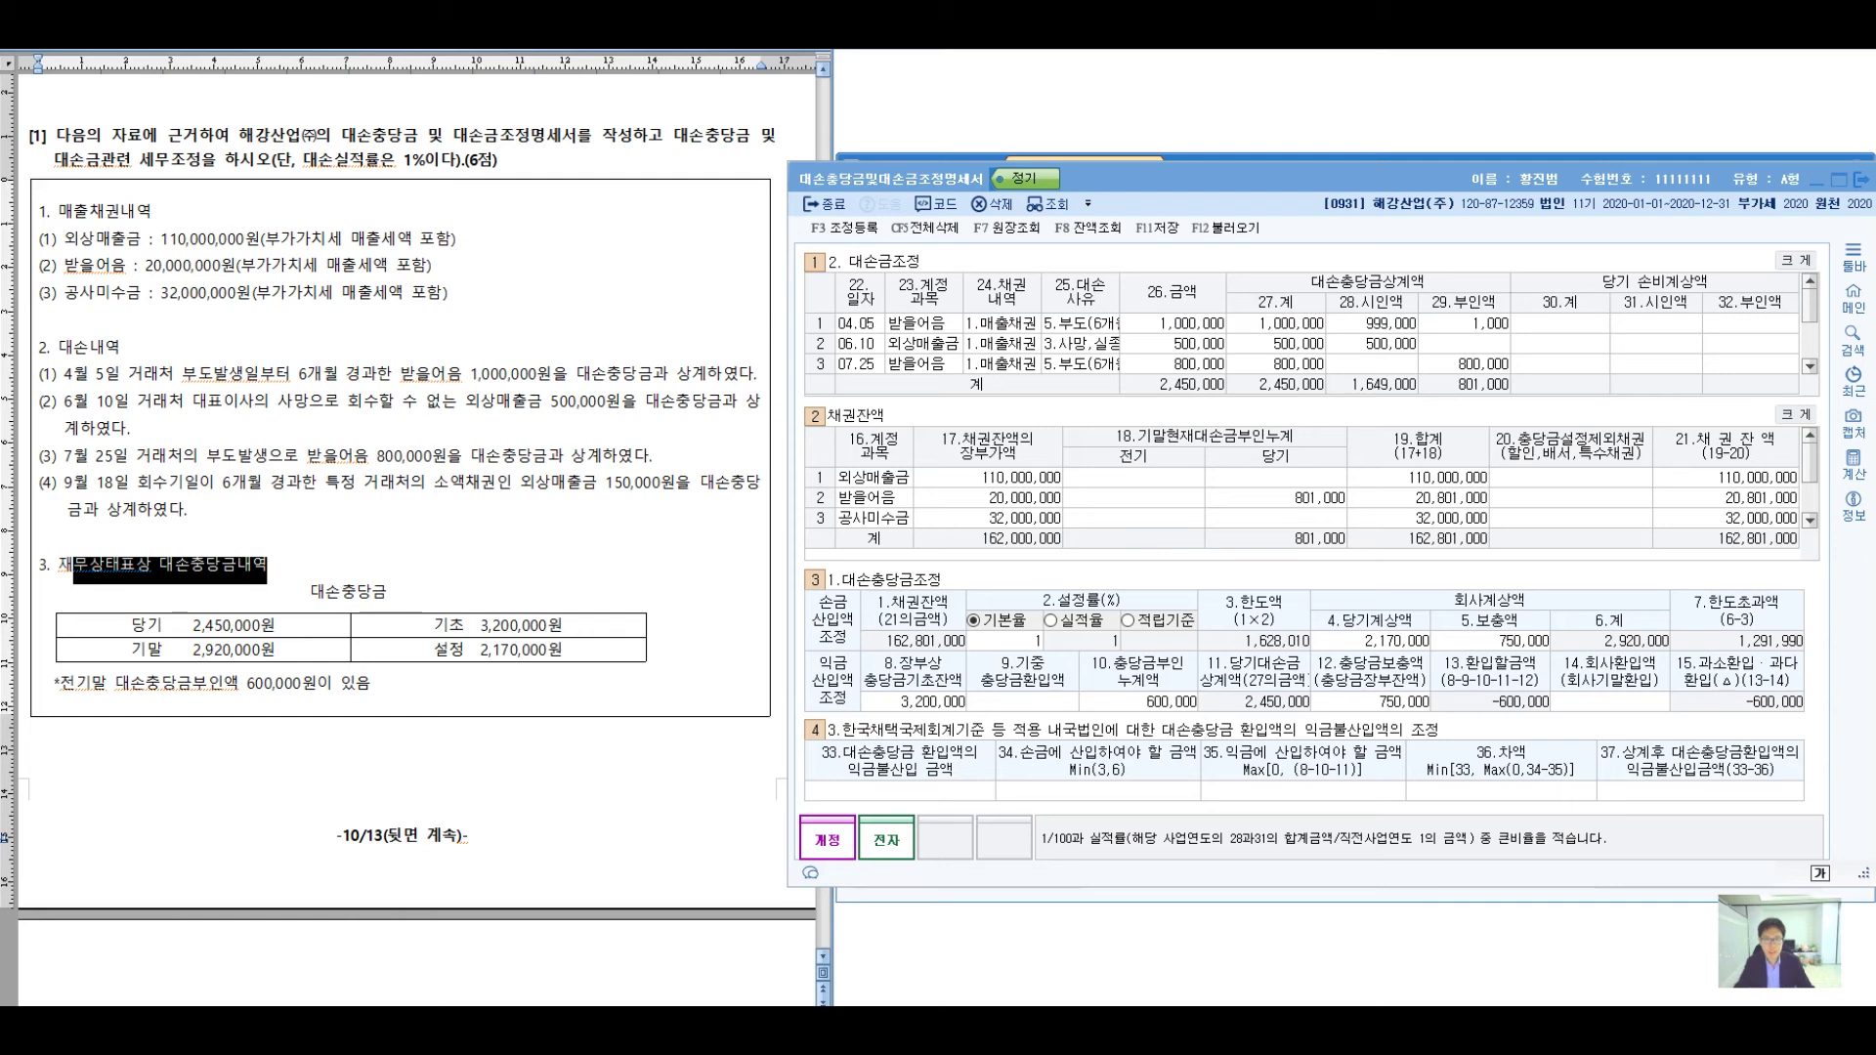
- Open 조정 등록 and register 대손금부인 of 1,000 as 유보발생 under 익금산입 및 손금불산입
click(1005, 641)
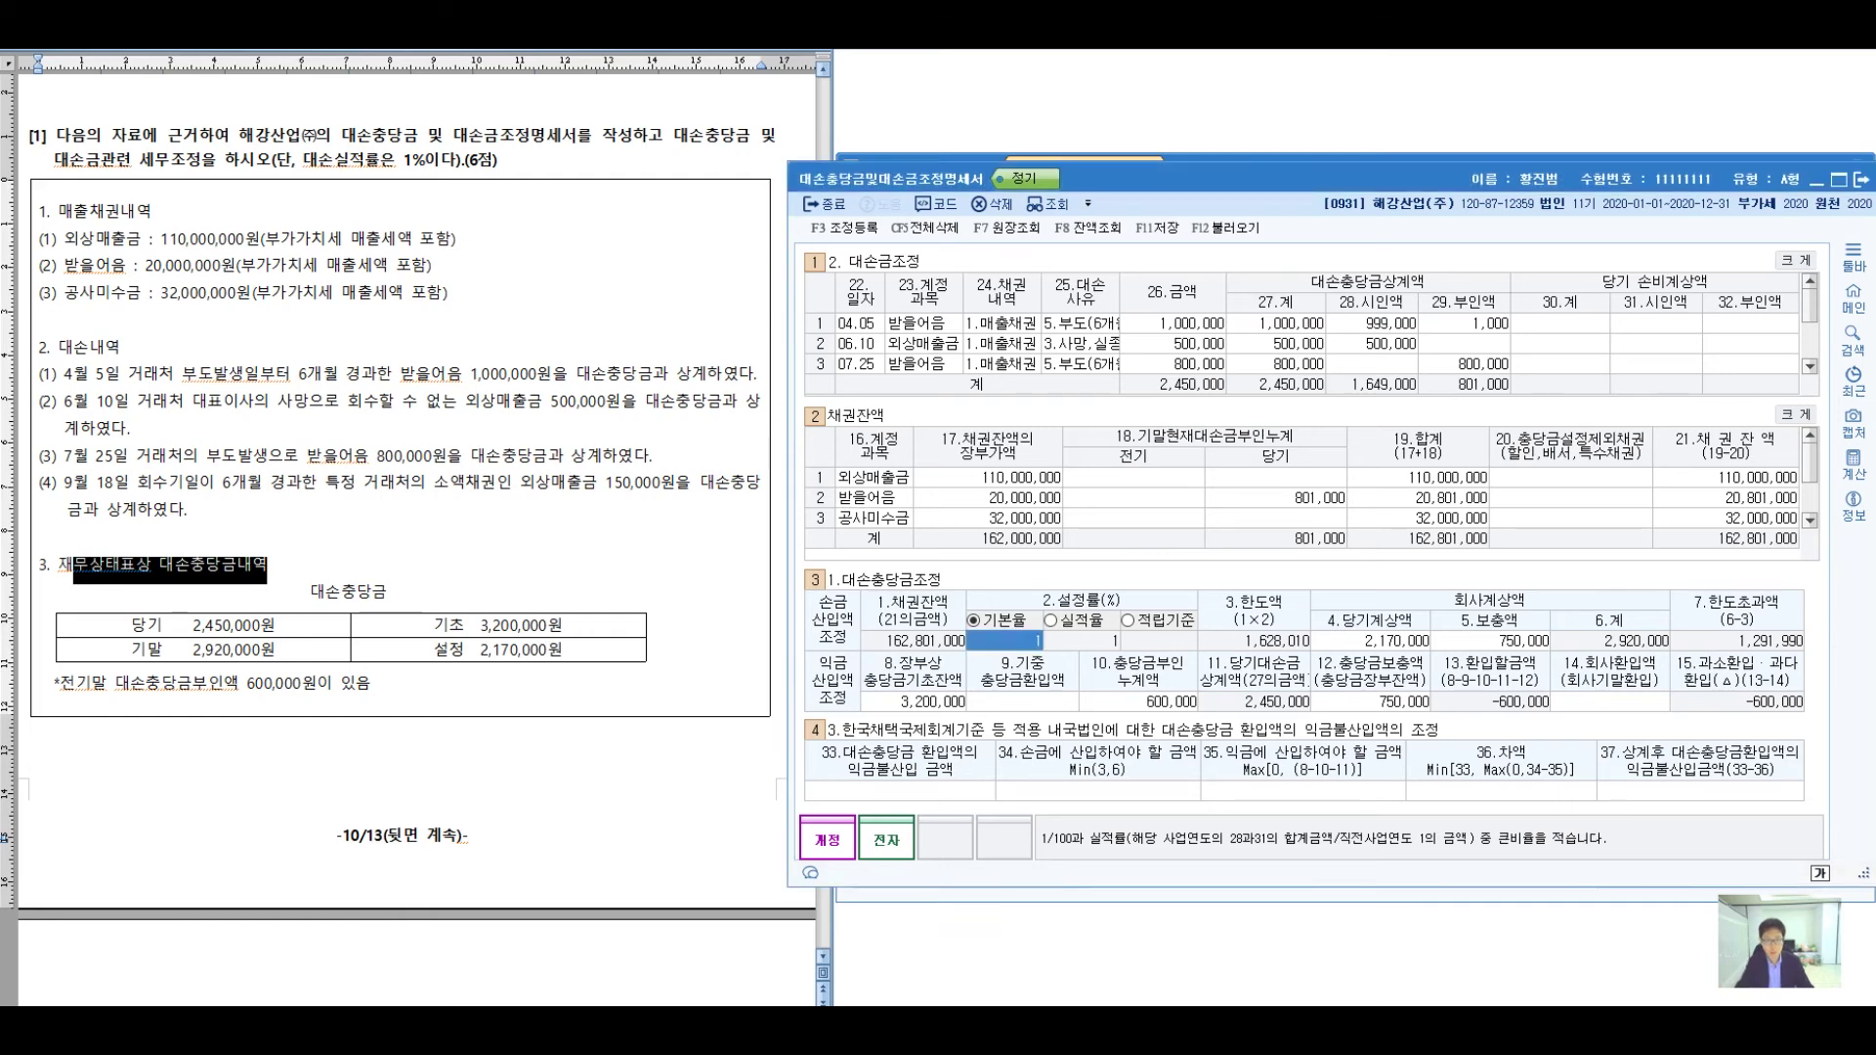
key(F3)
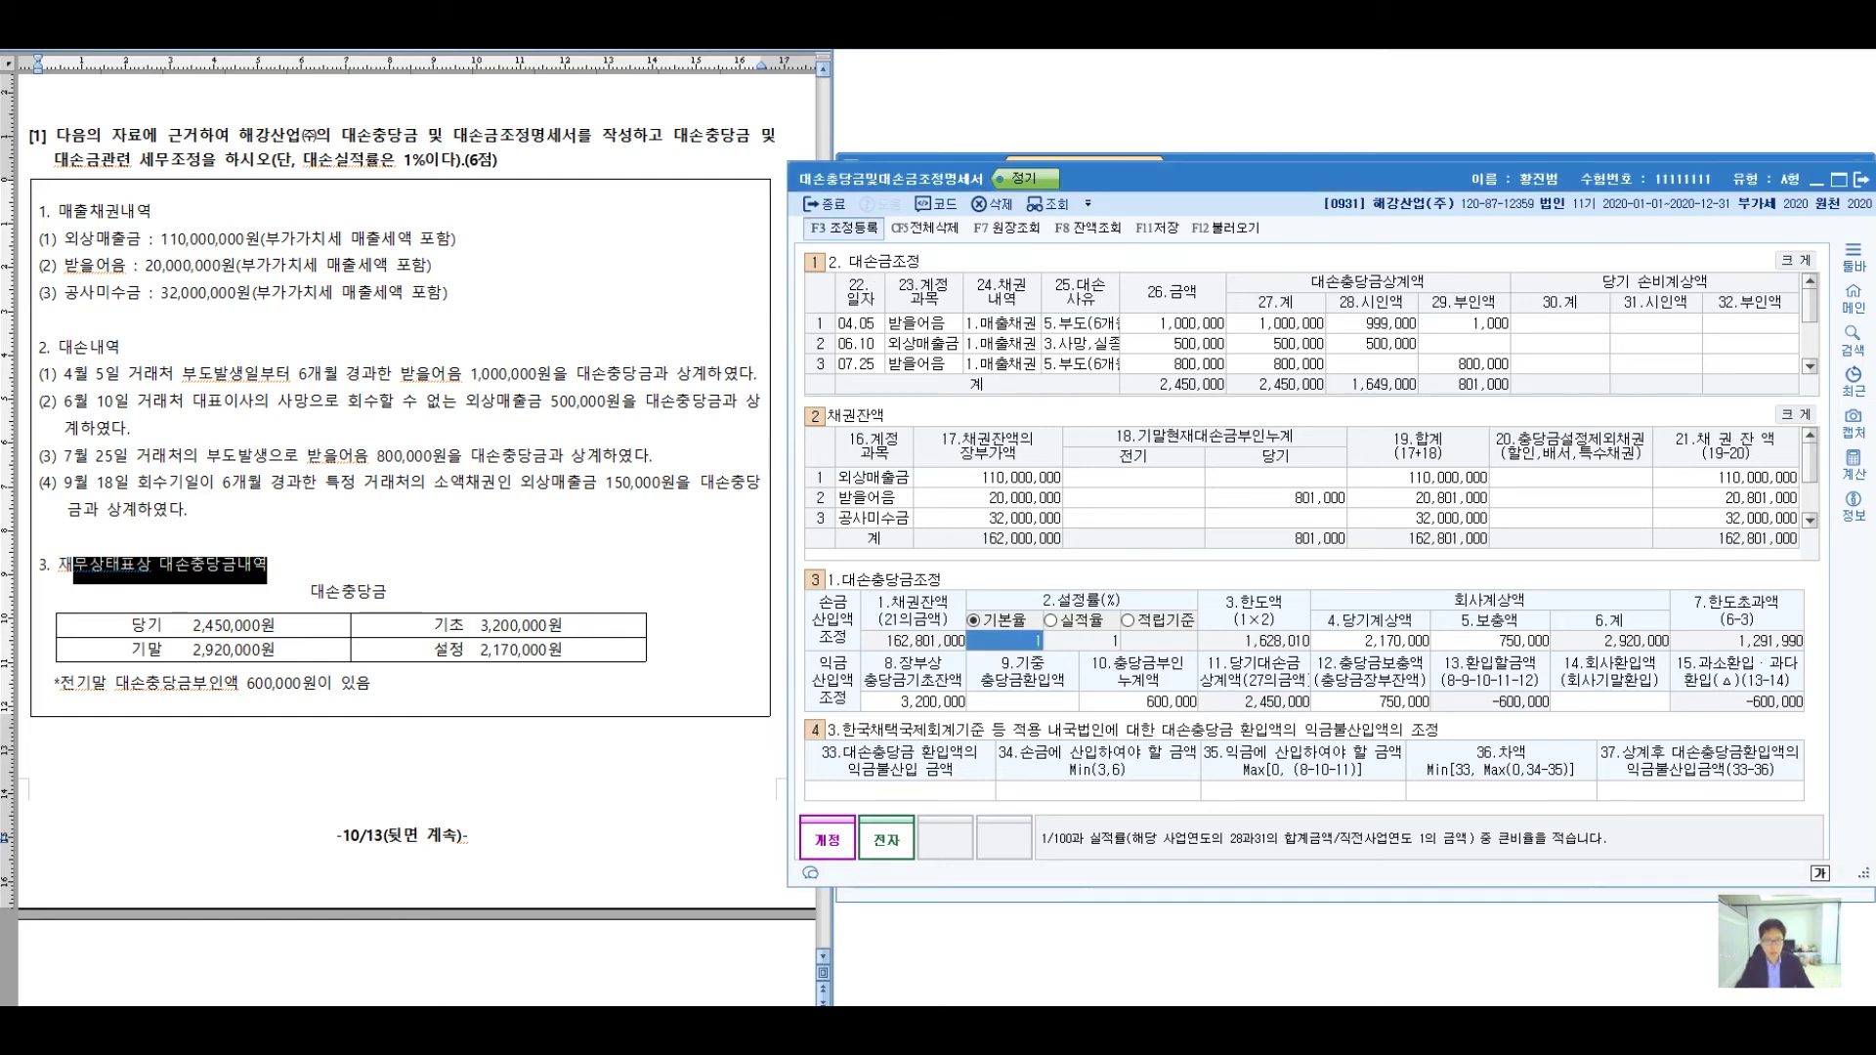
drag(1029, 279, 360, 340)
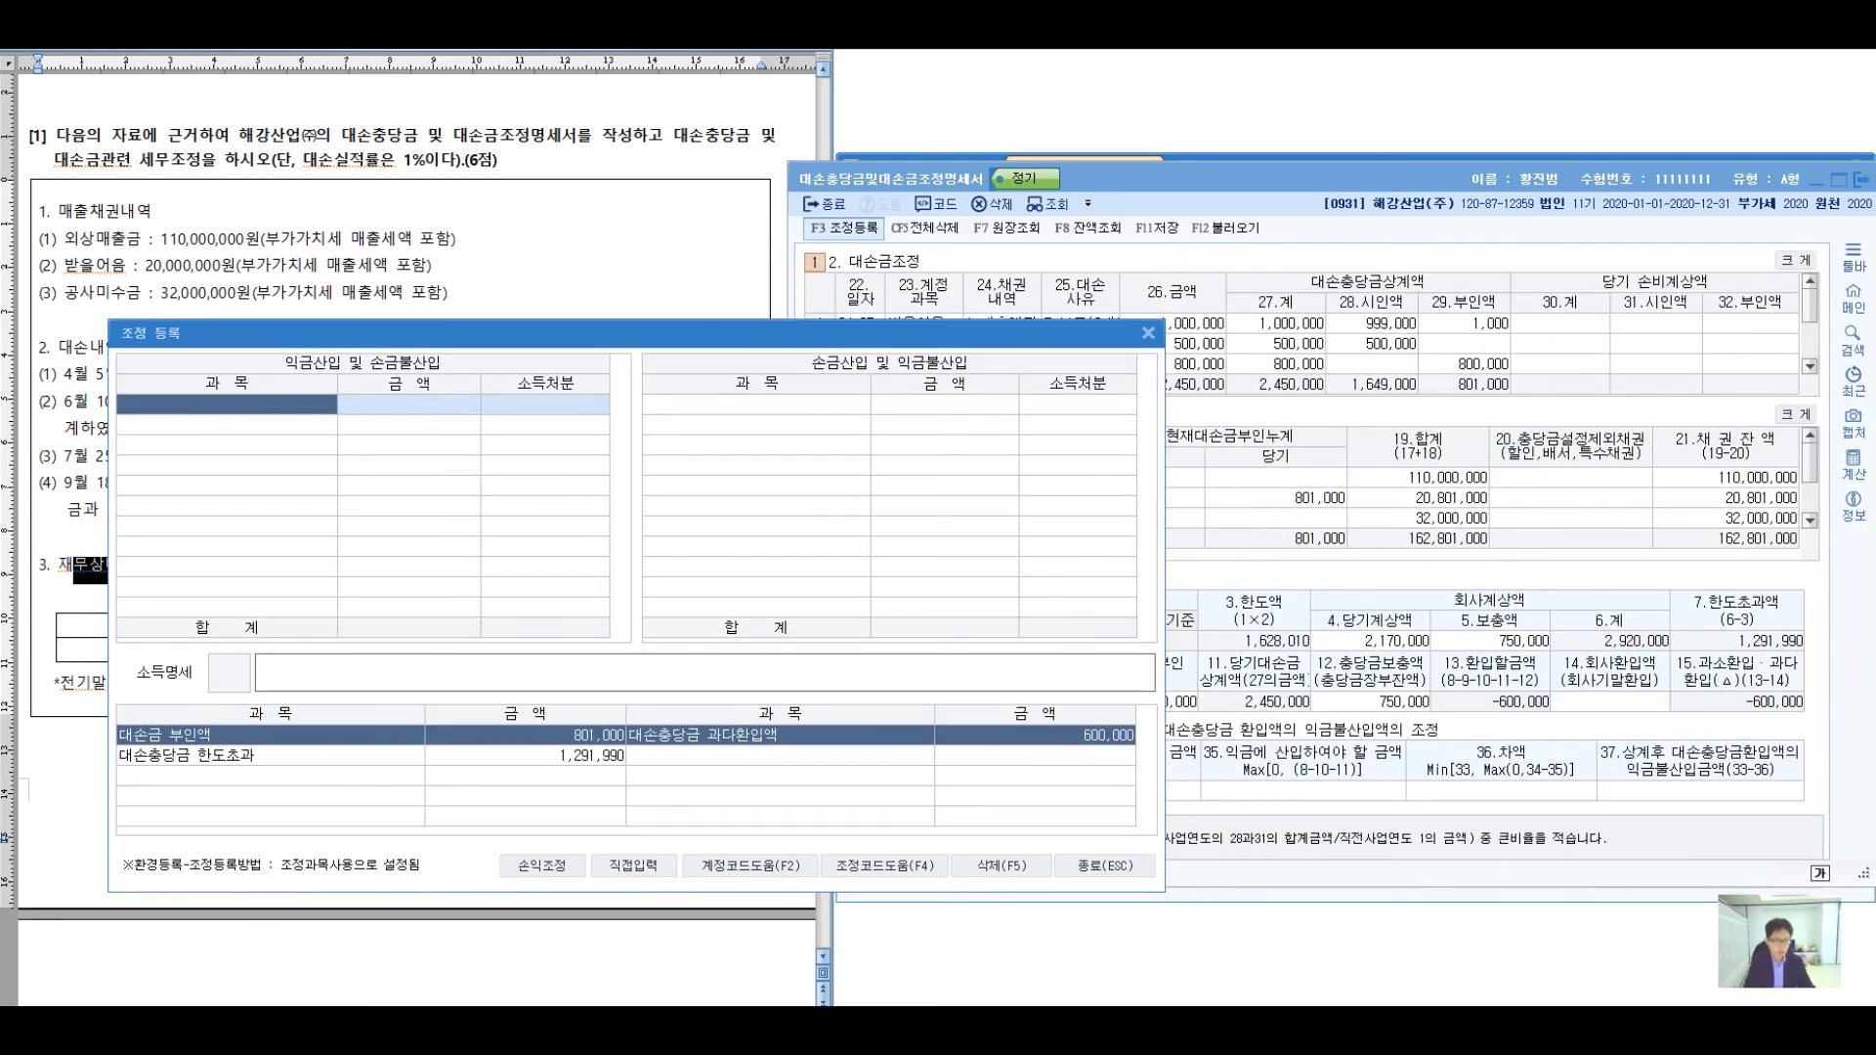
text(대손금 부인액)
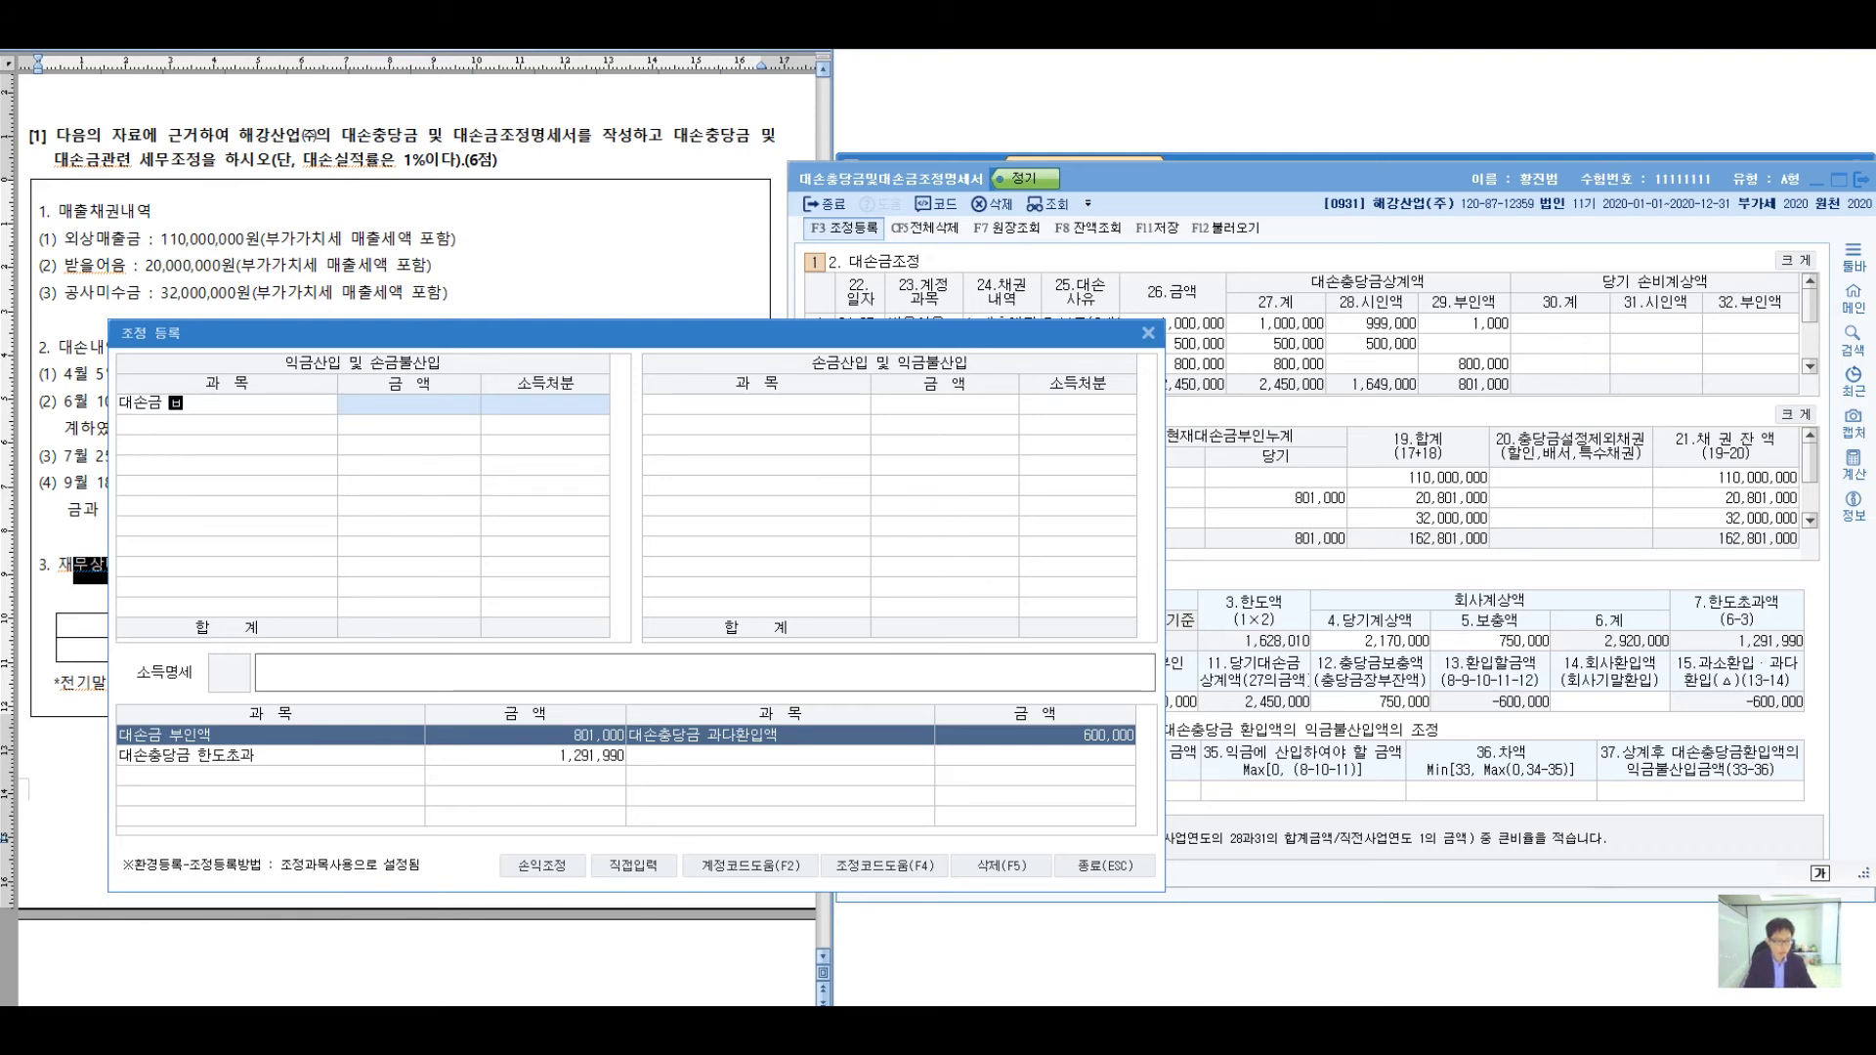
key(Return)
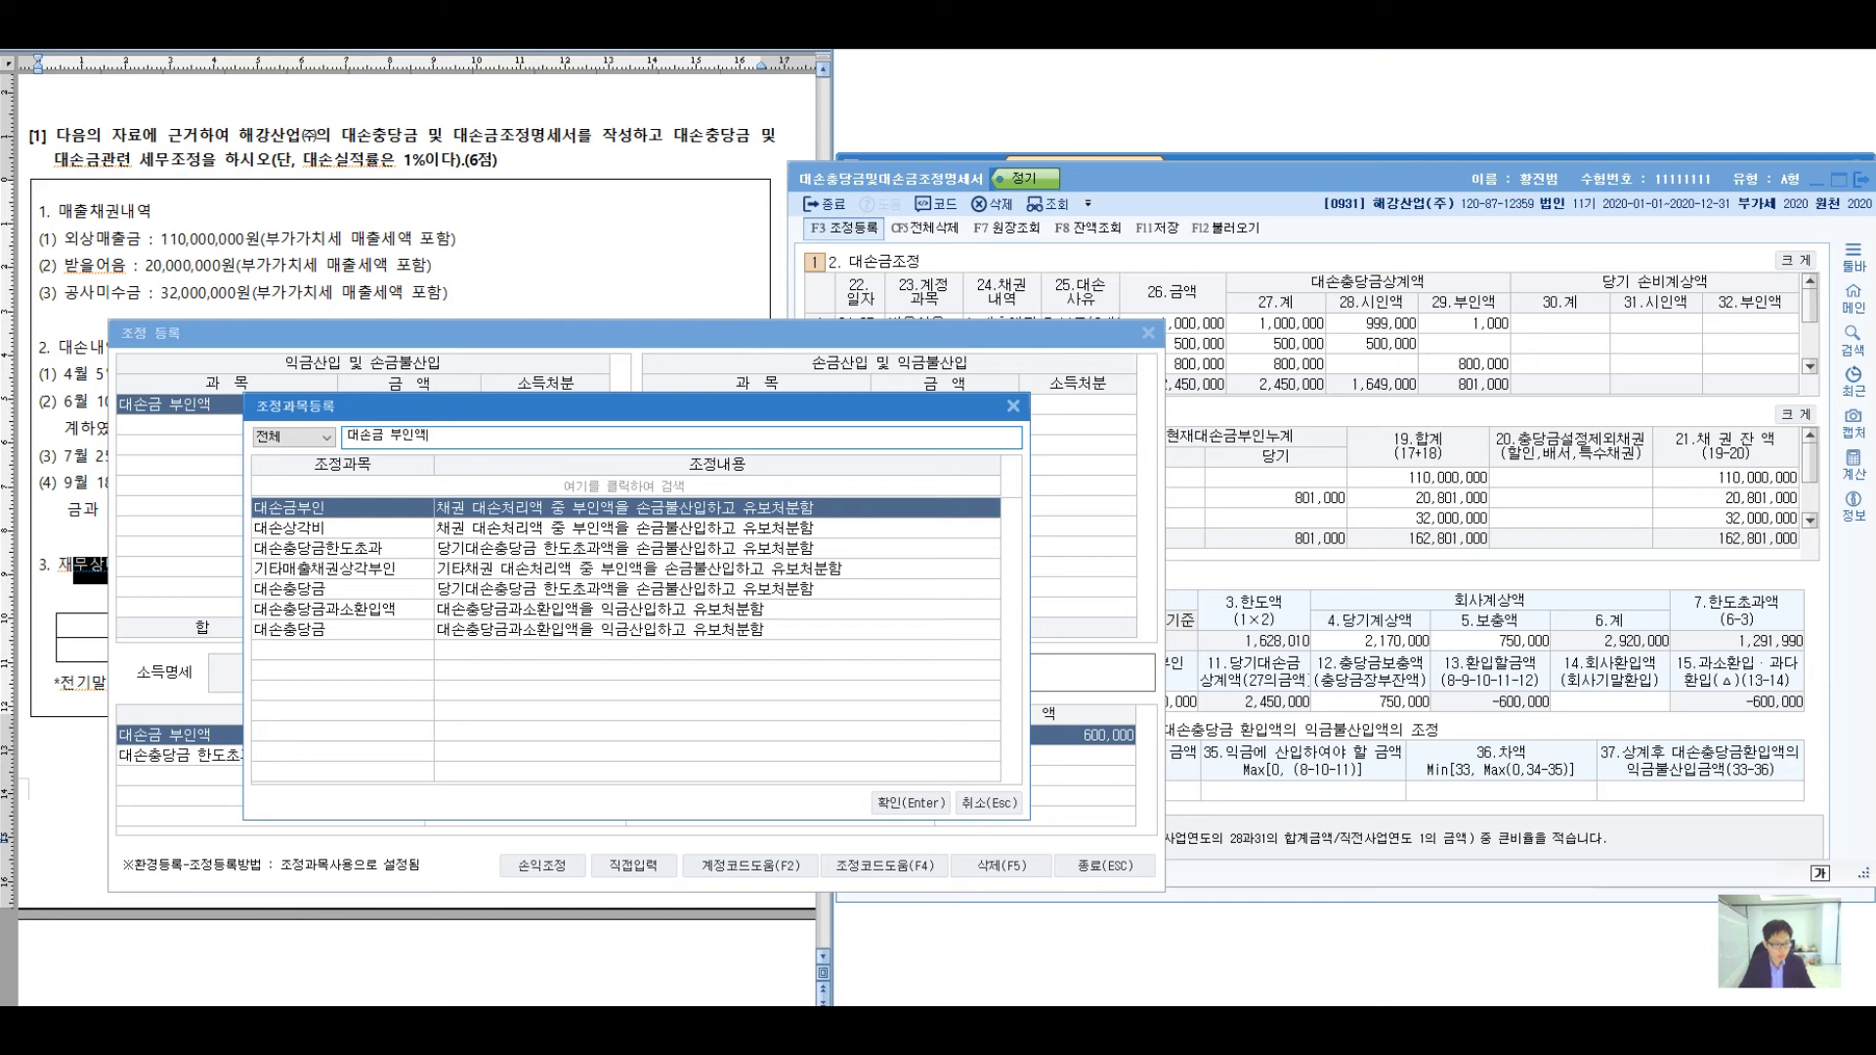
key(Return)
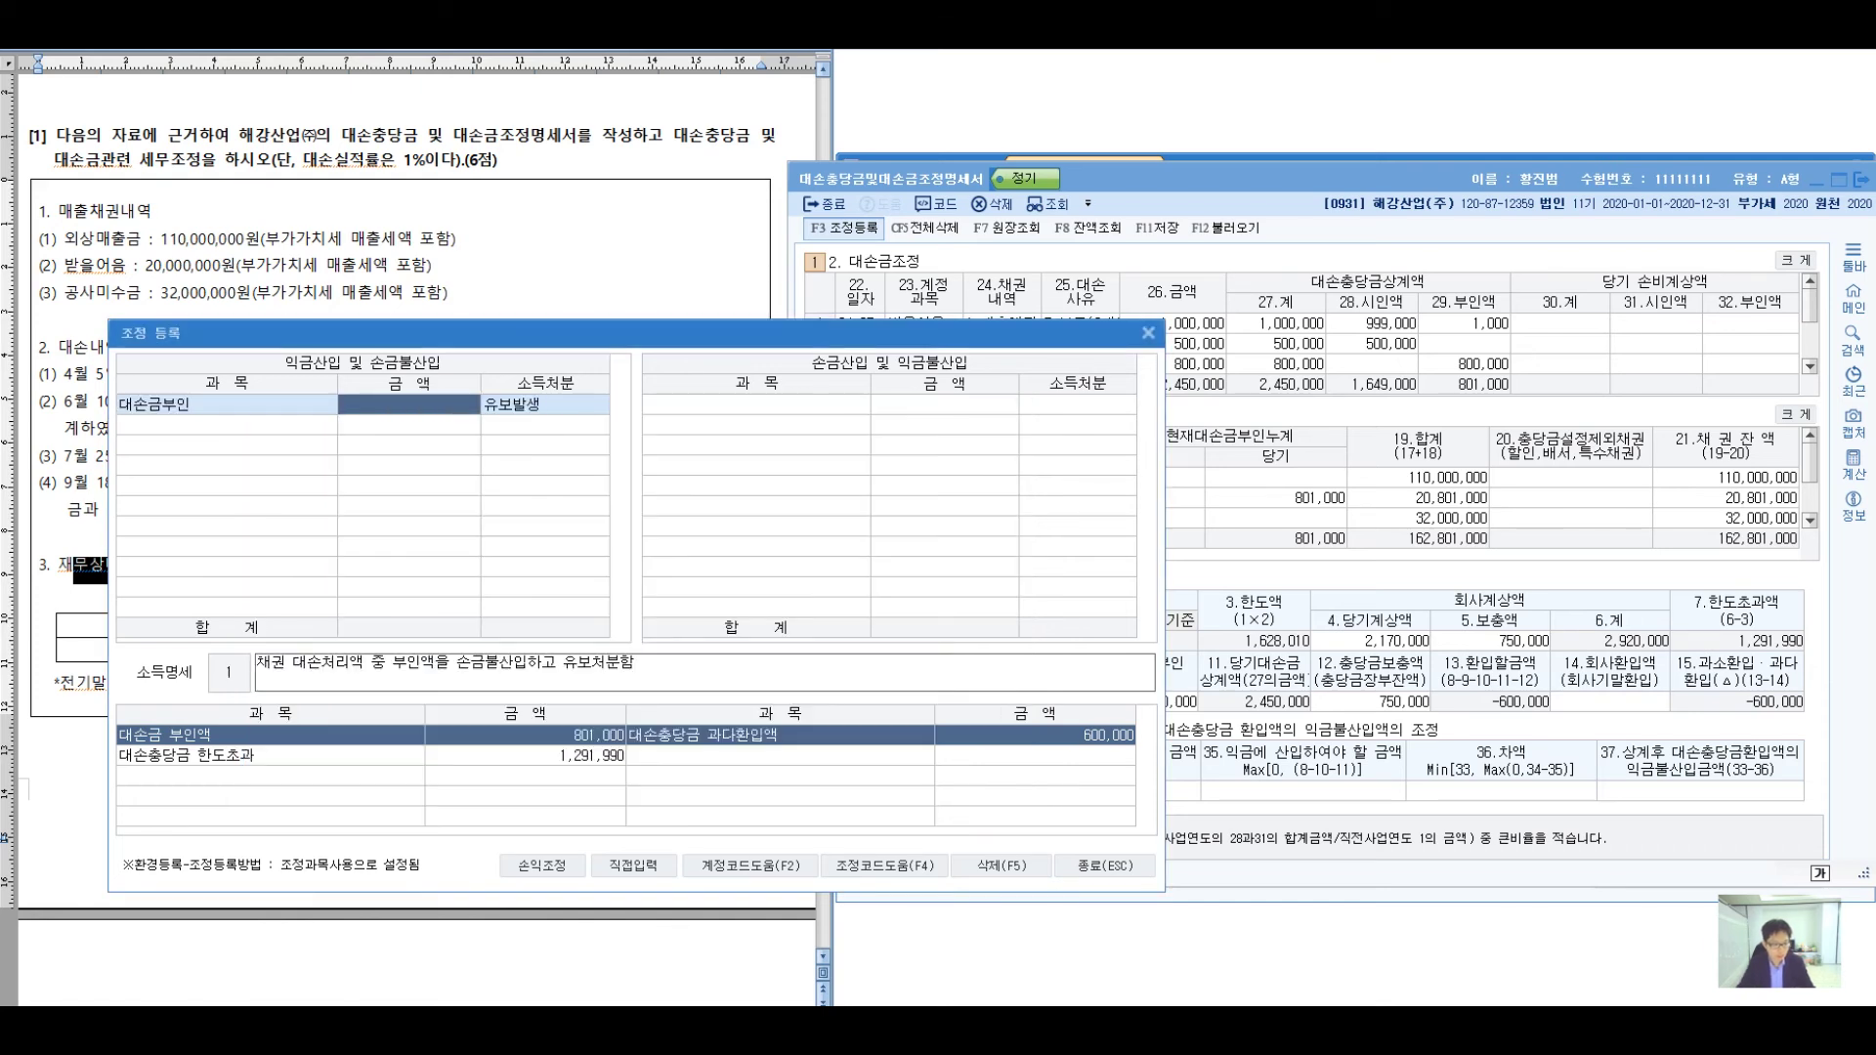
text(1000)
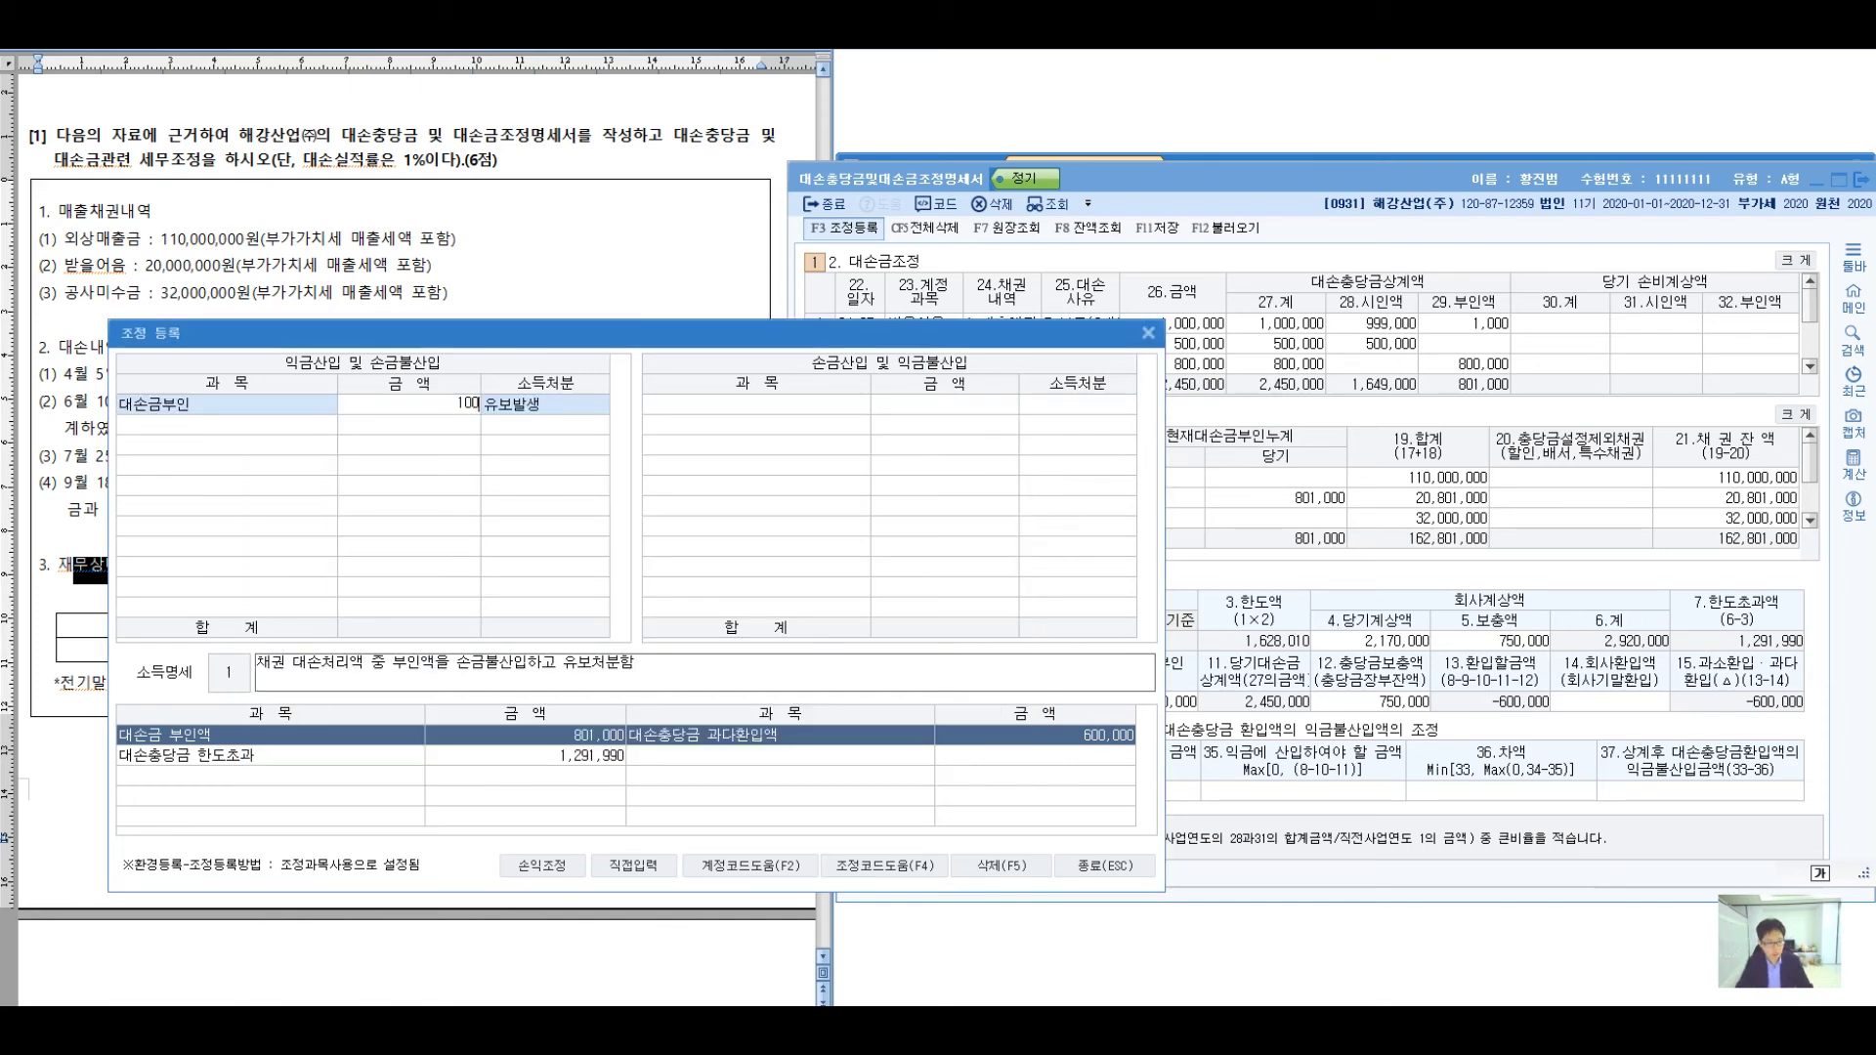
key(Return)
key(Return)
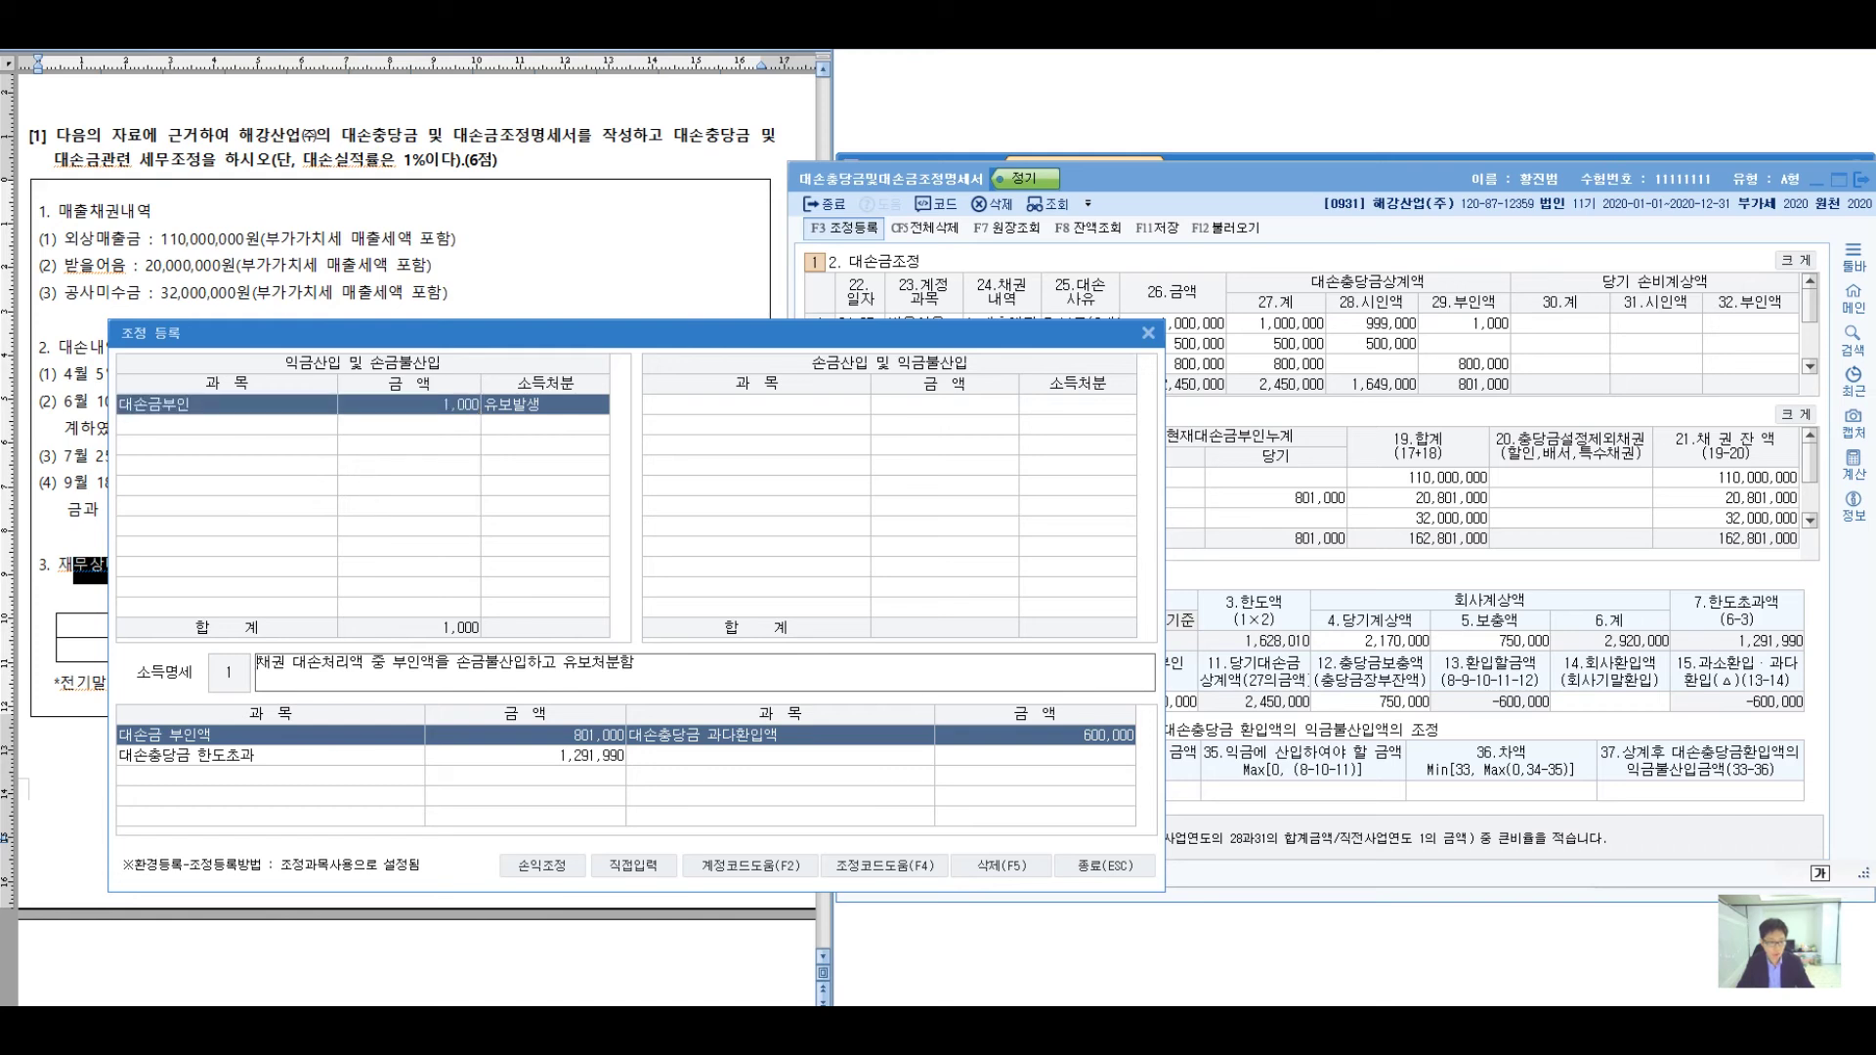
- Register a second 대손금부인 item of 800,000 as 유보발생 under 익금산입 및 손금불산입
text(대손금부인)
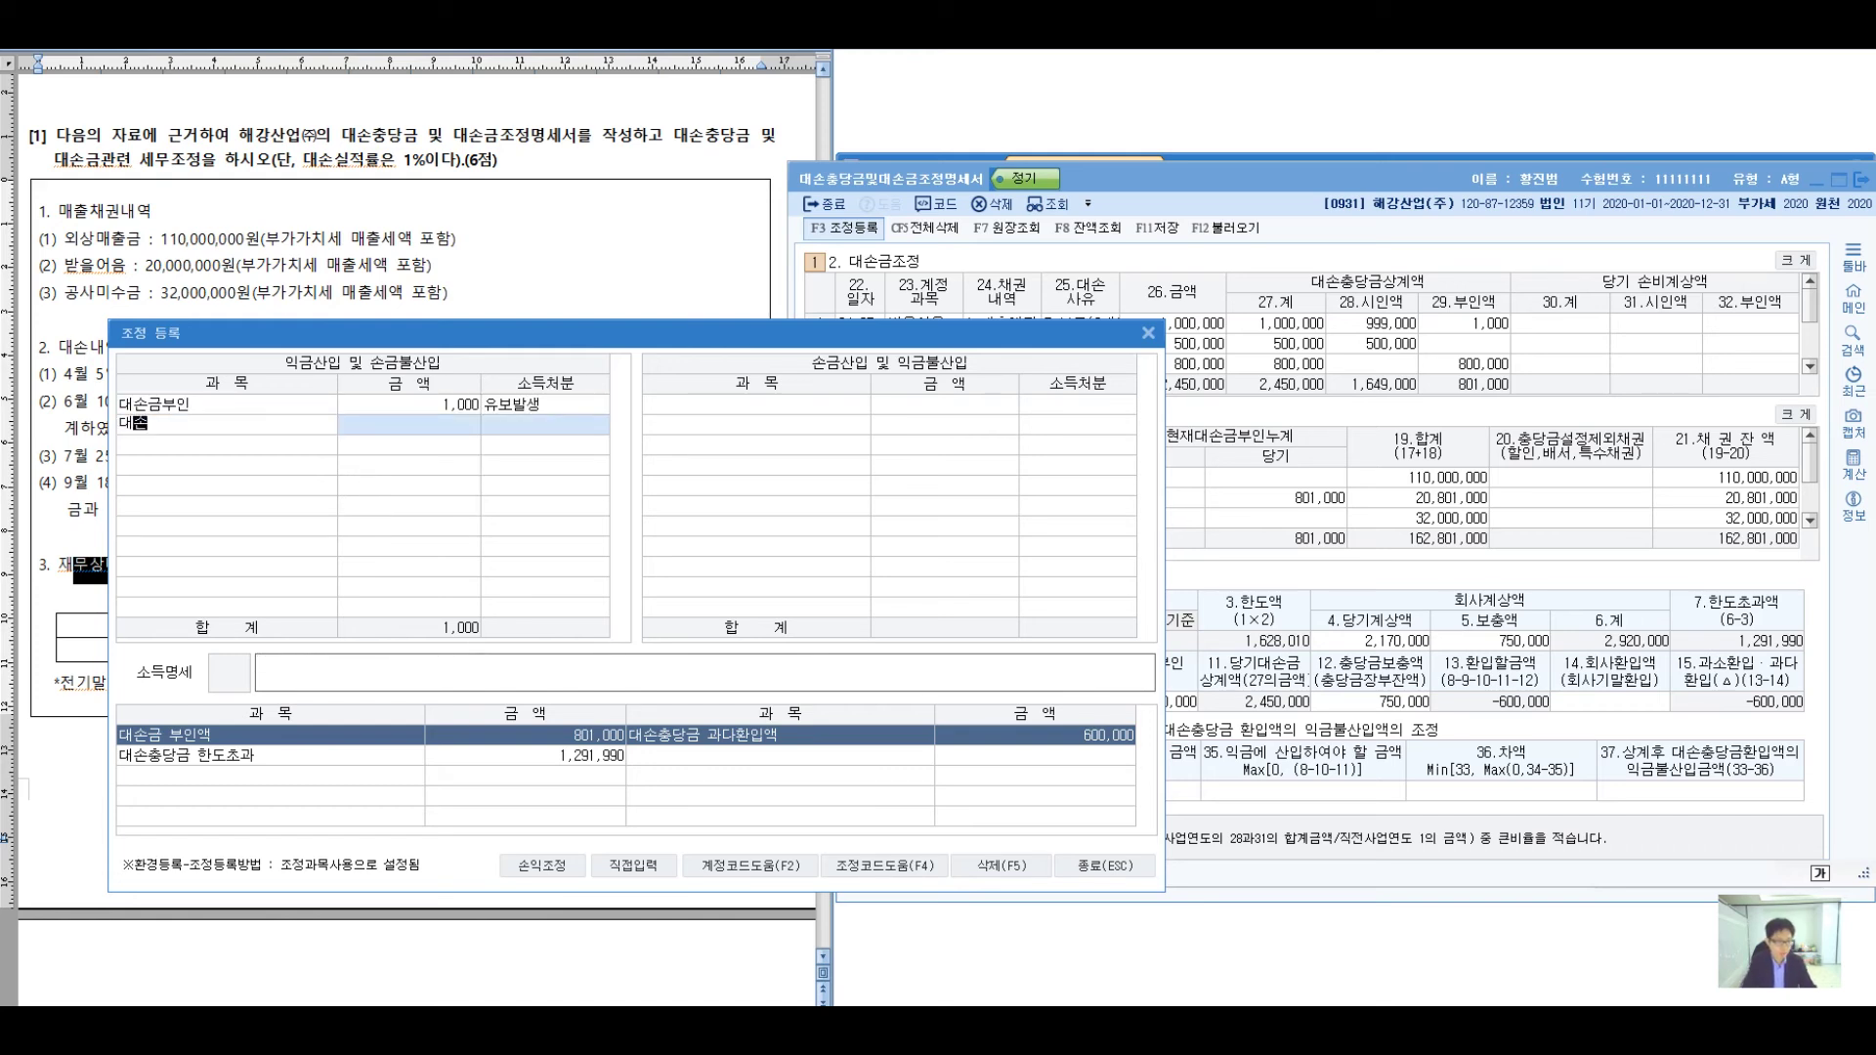
key(Return)
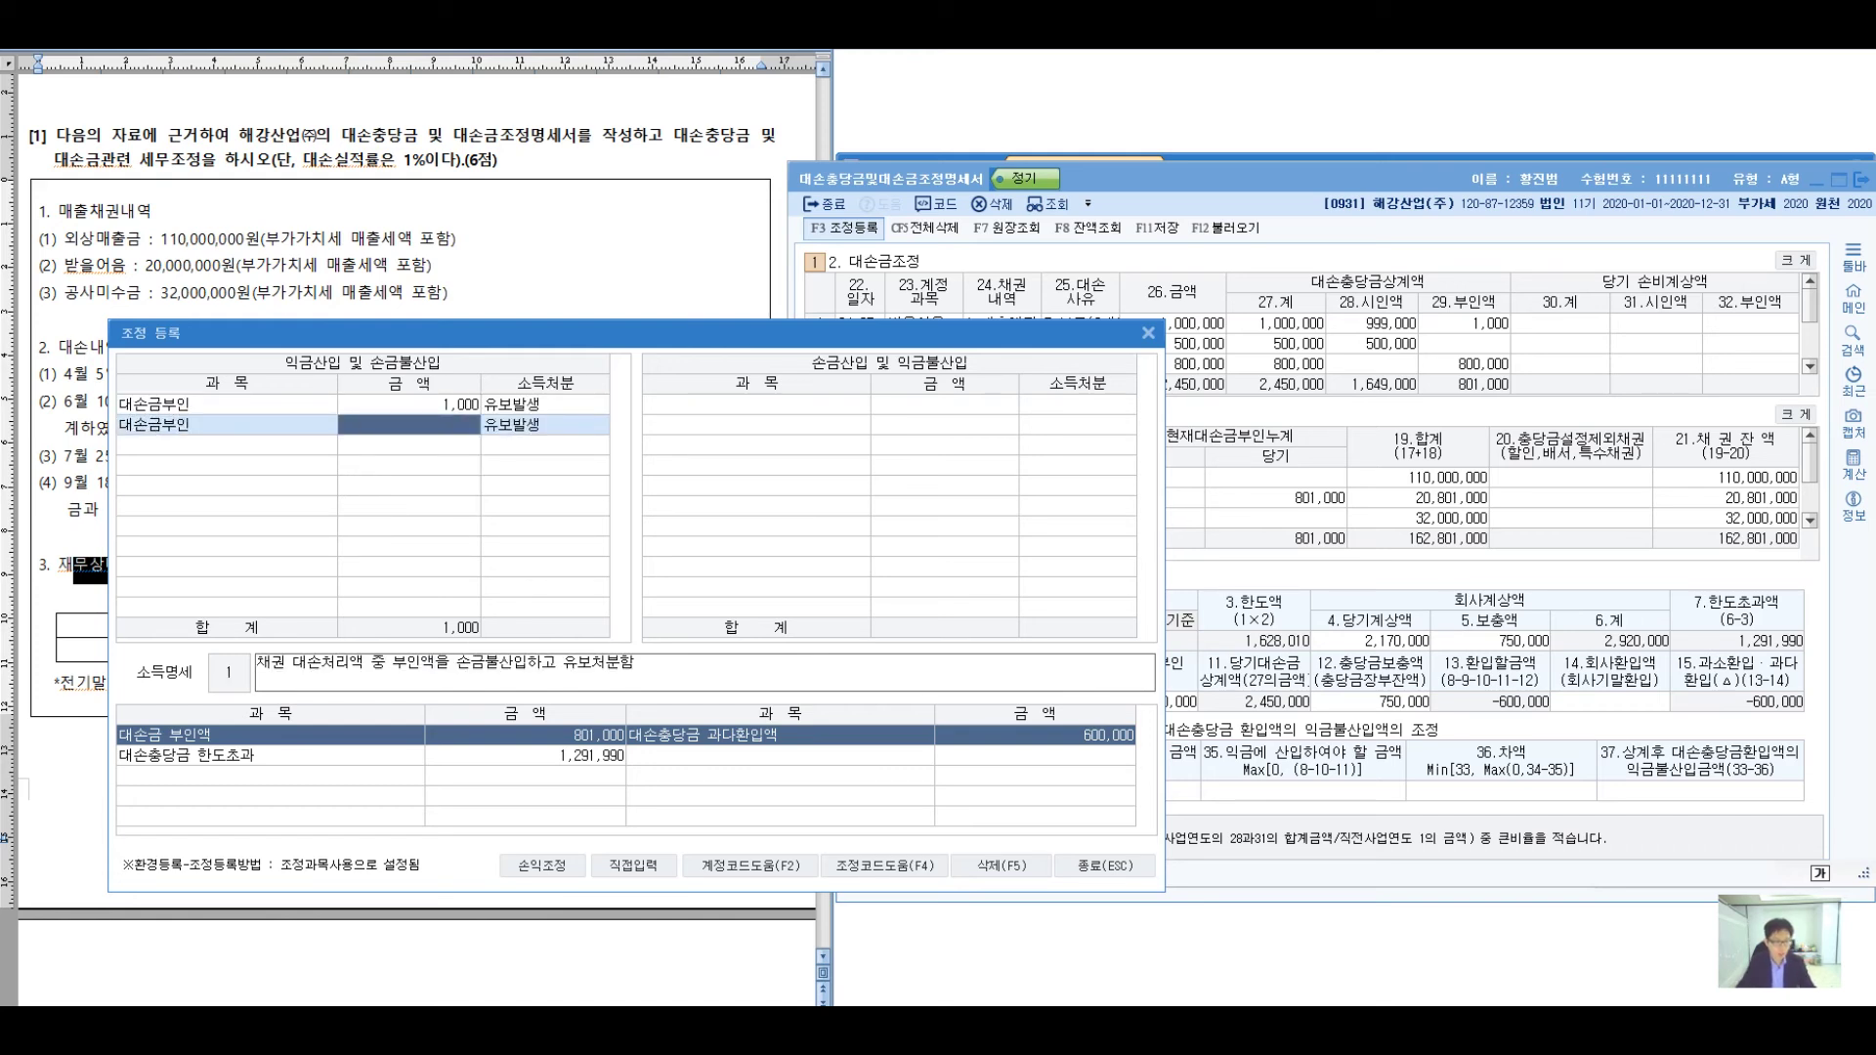
text(8000000)
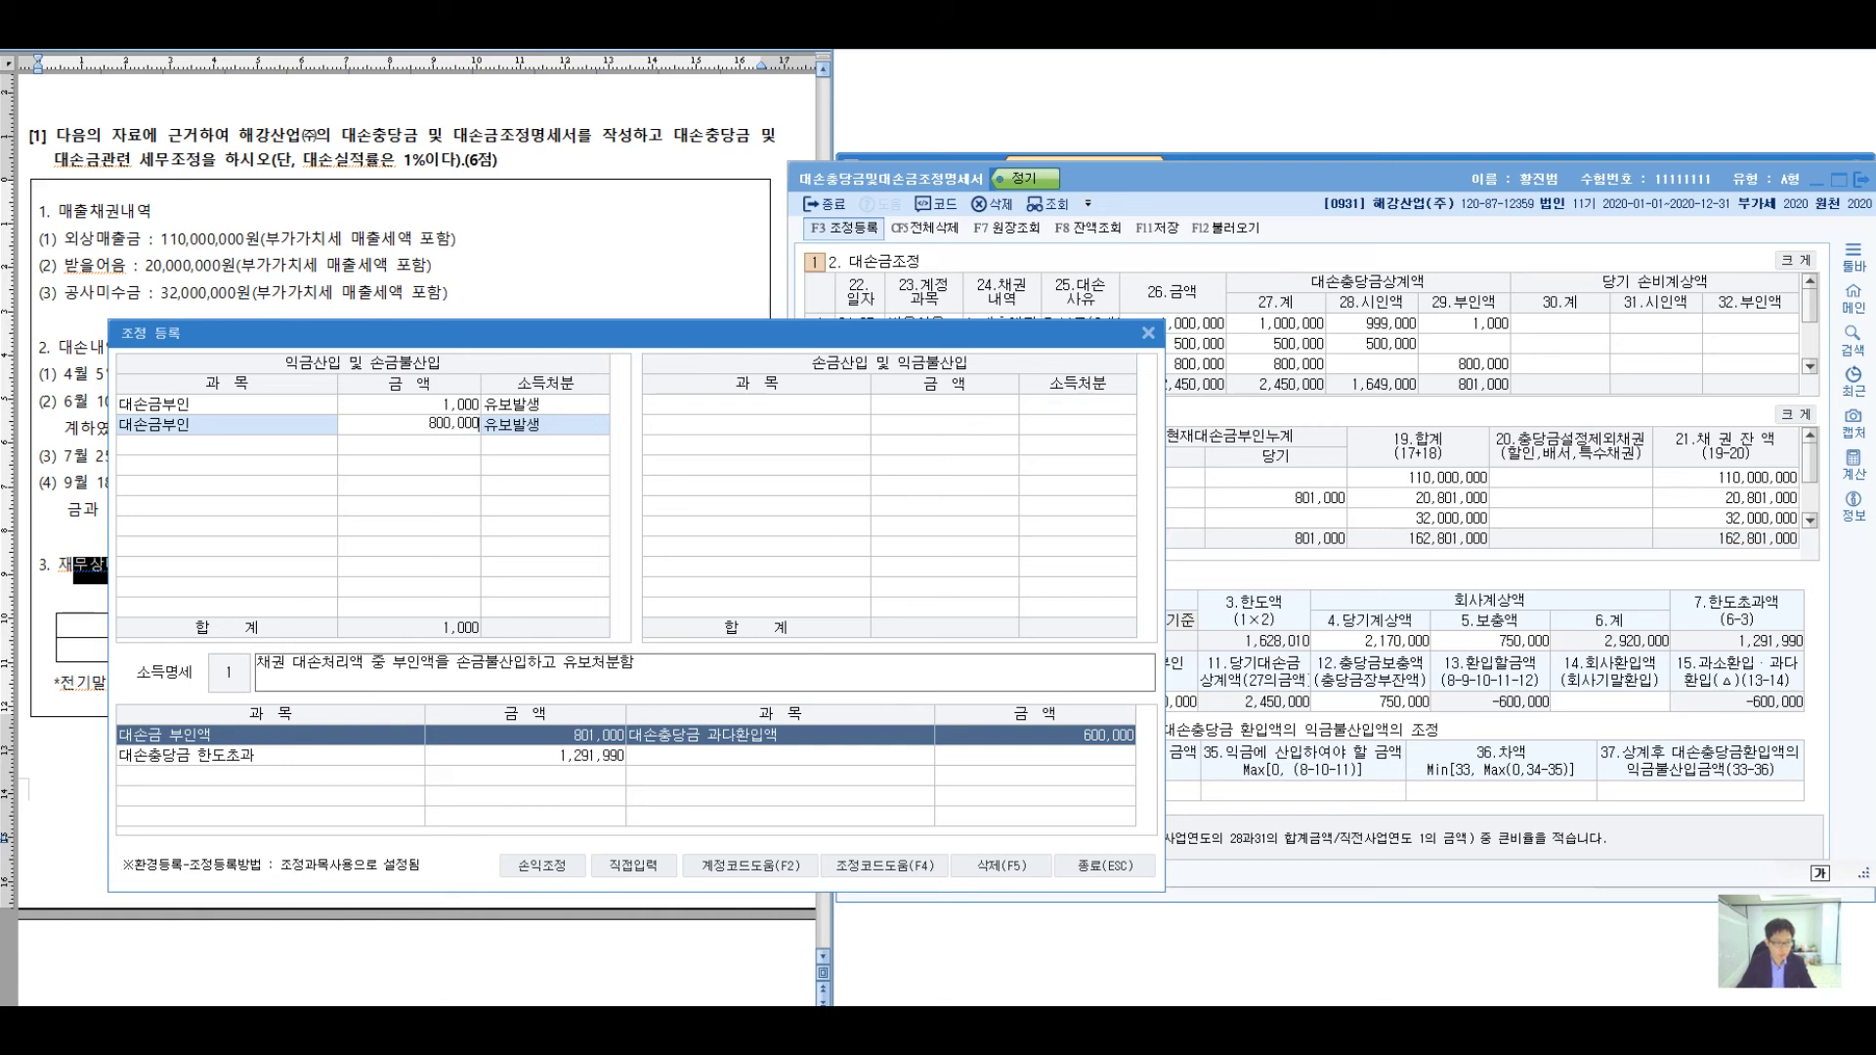
key(Return)
key(Return)
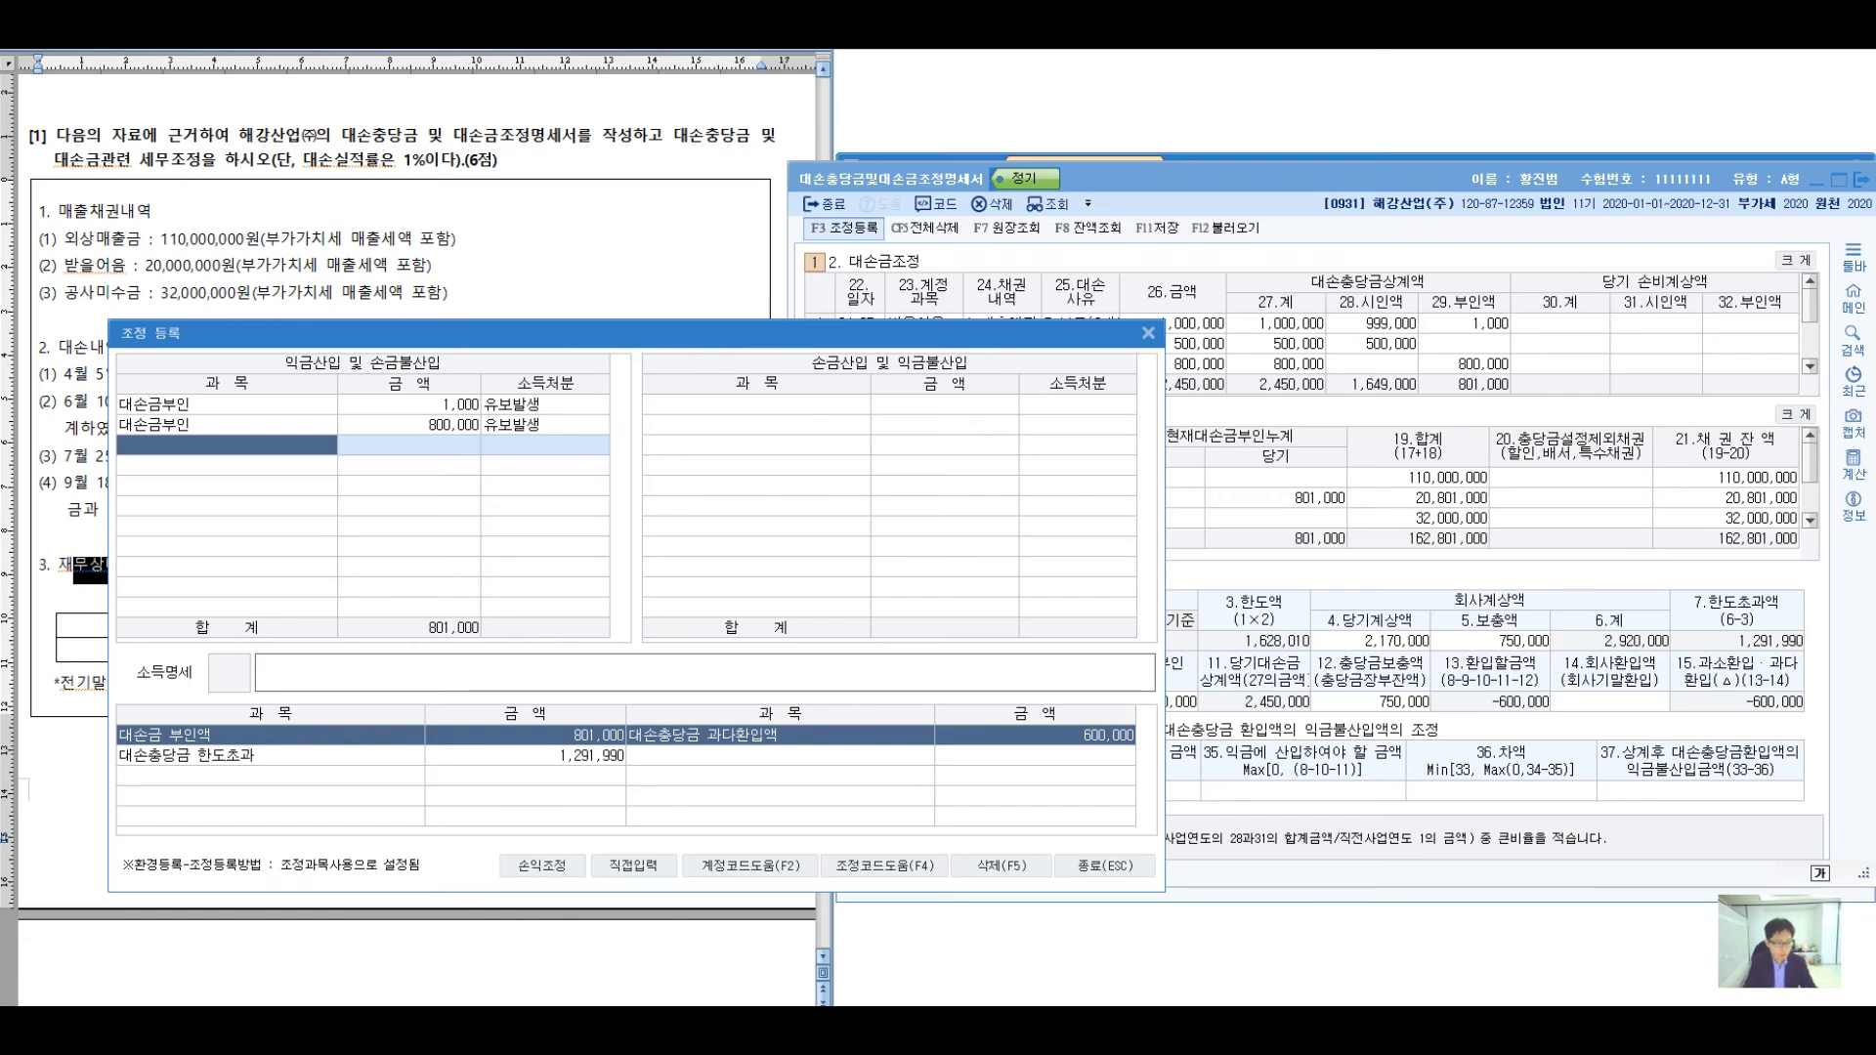
- Register 대손충당금한도초과 of 1,291,990 as 유보발생 under 익금산입 및 손금불산입
text(대손충당금)
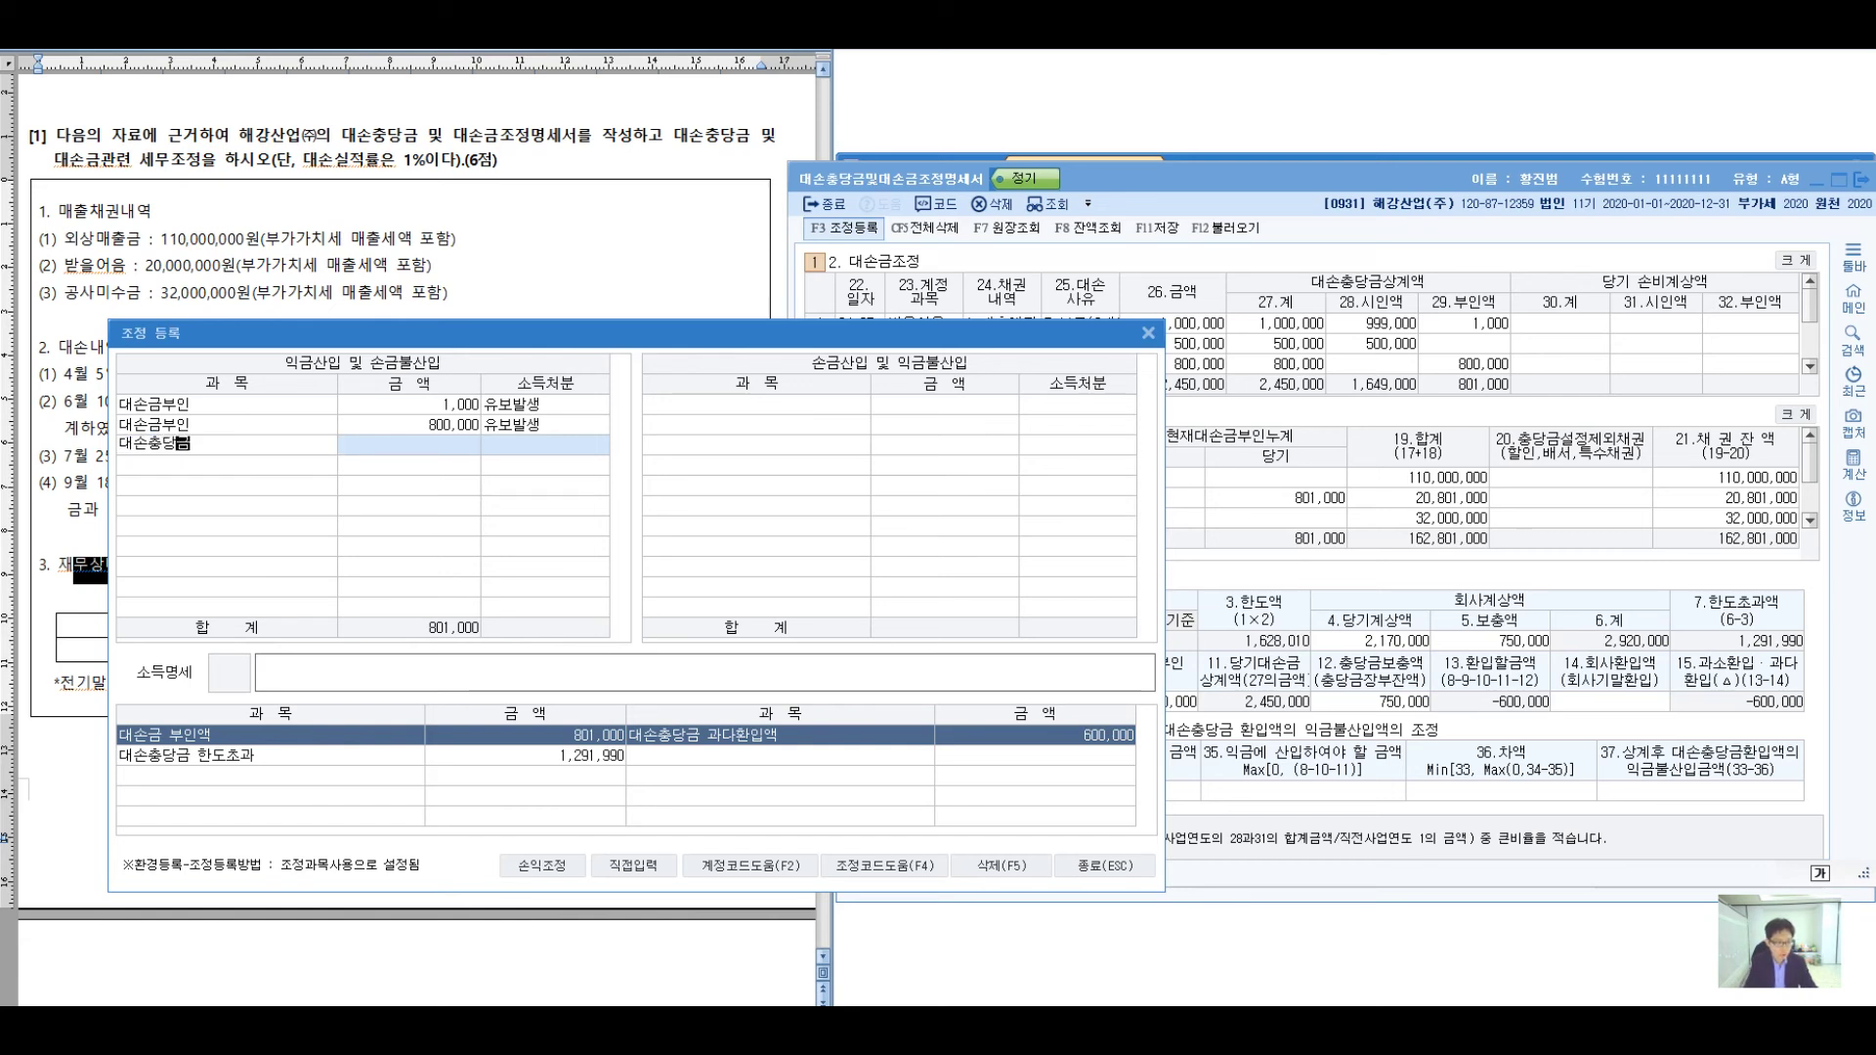
text(한도초과)
key(Return)
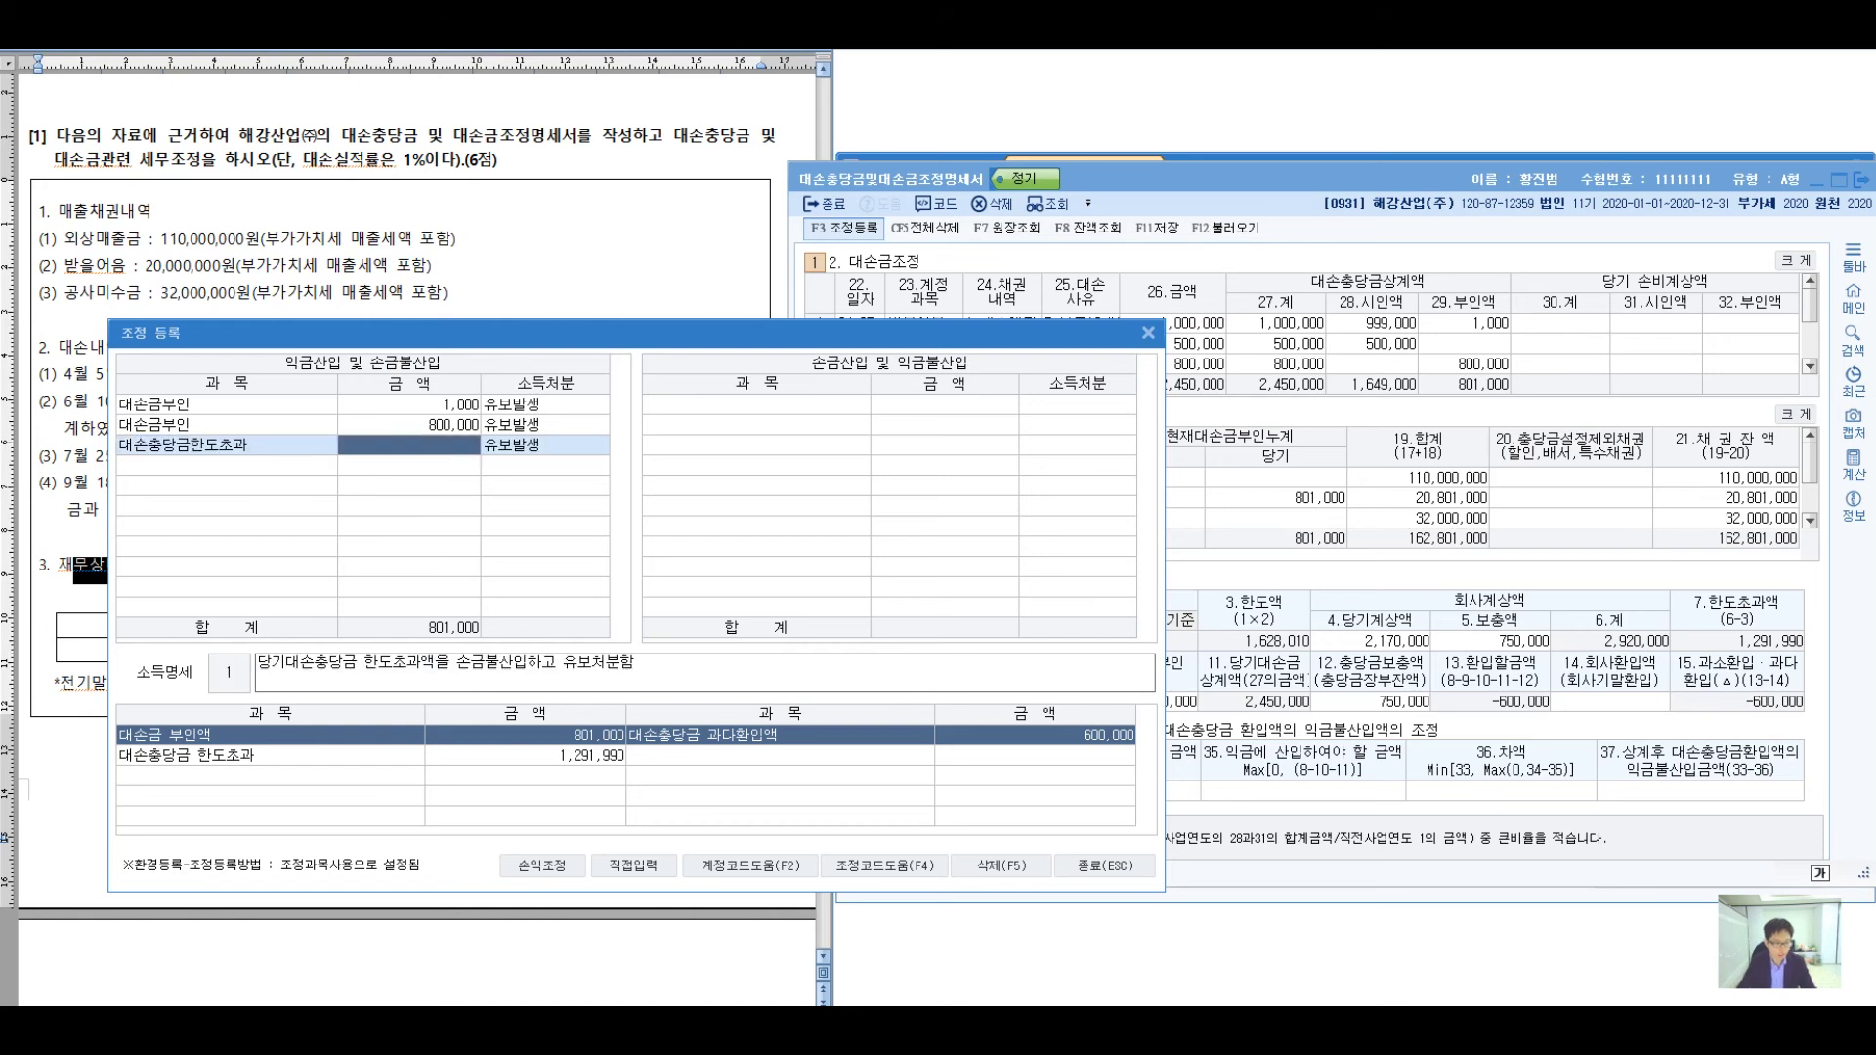
text(1291990)
key(Return)
key(Return)
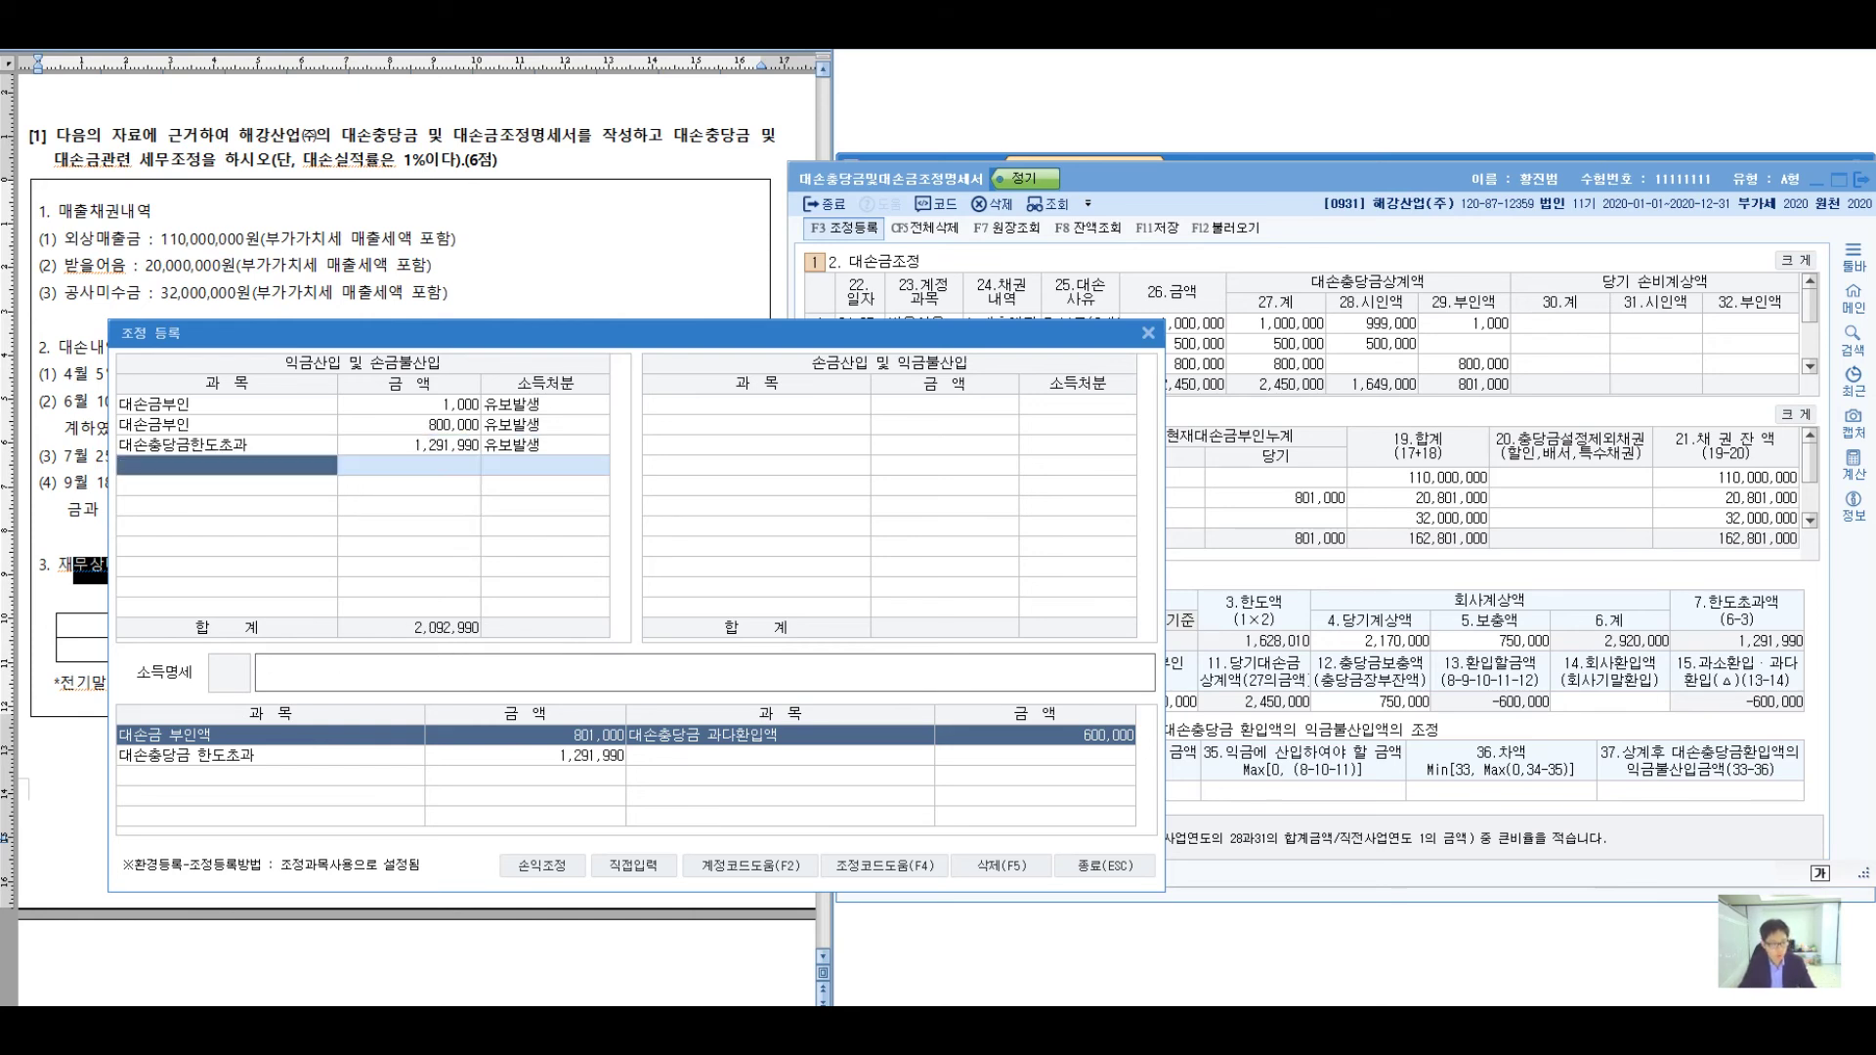
- Register 전기대손충당금한도초과 of 600,000 as 유보감소 under 손금산입 및 익금불산입
click(756, 404)
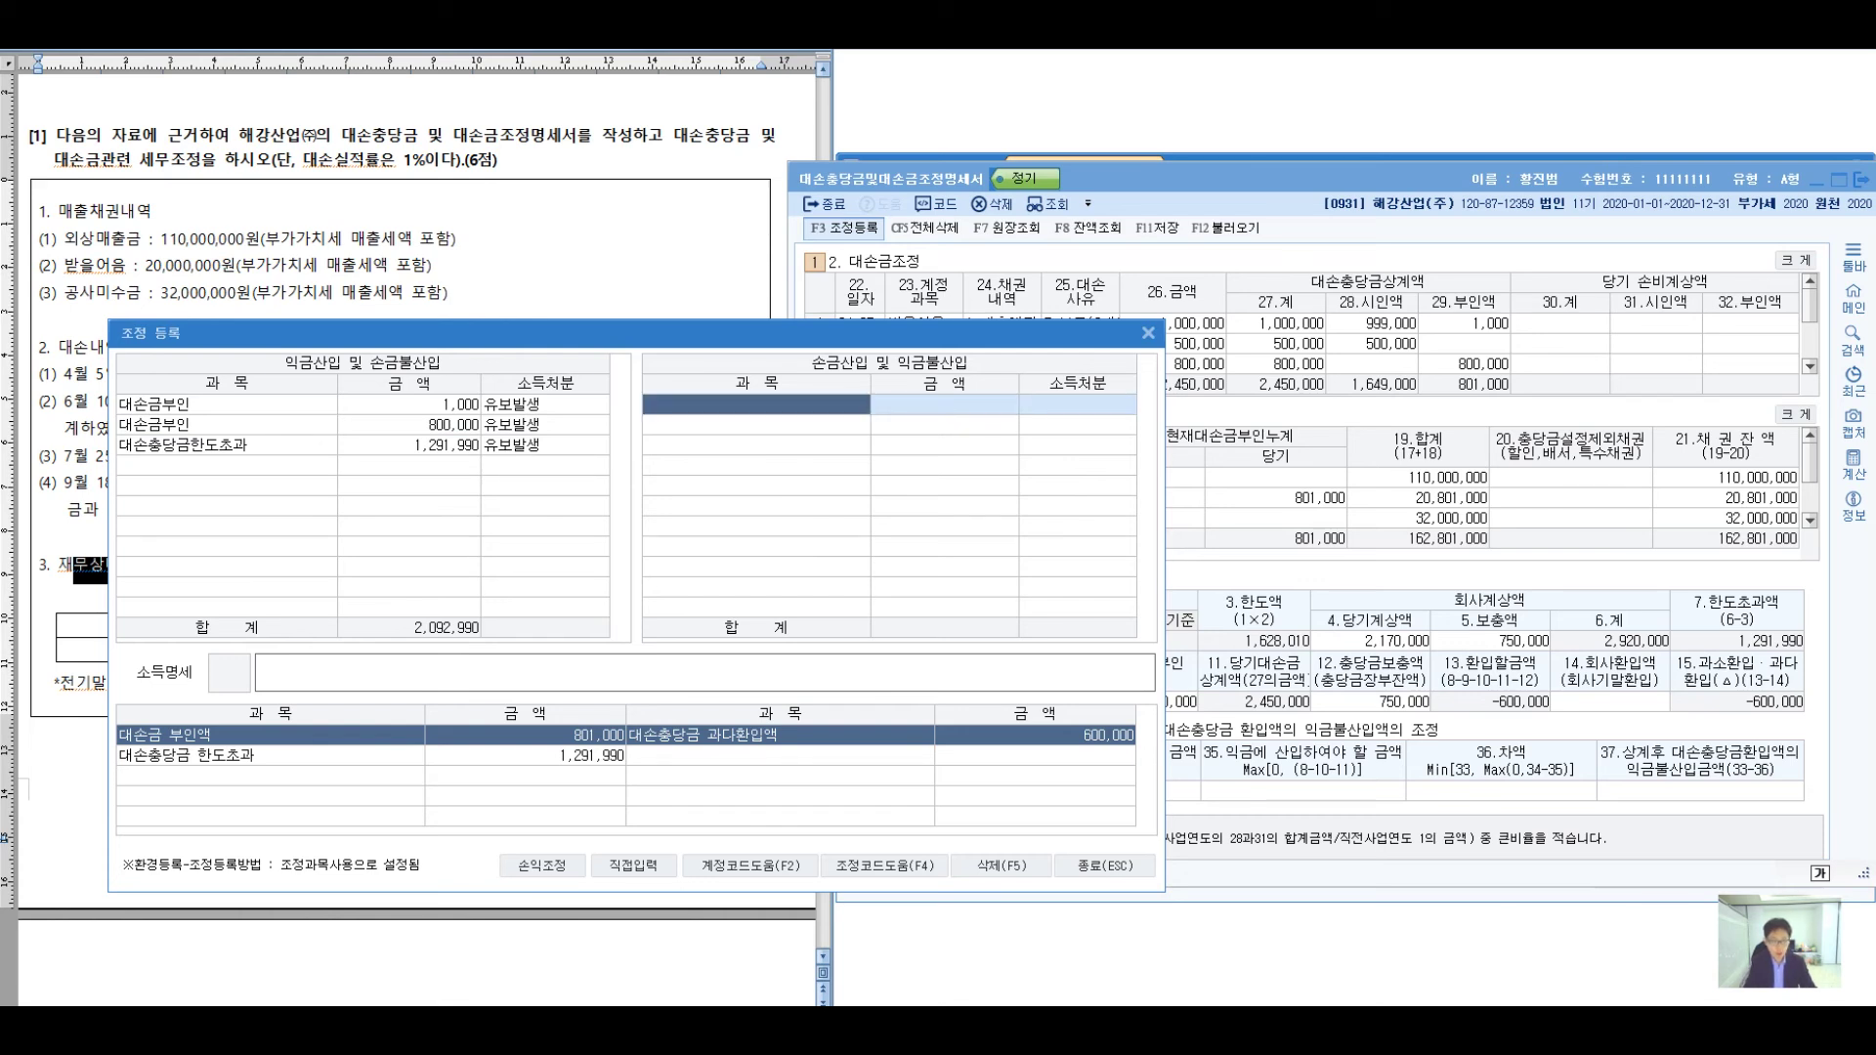
text(대손충)
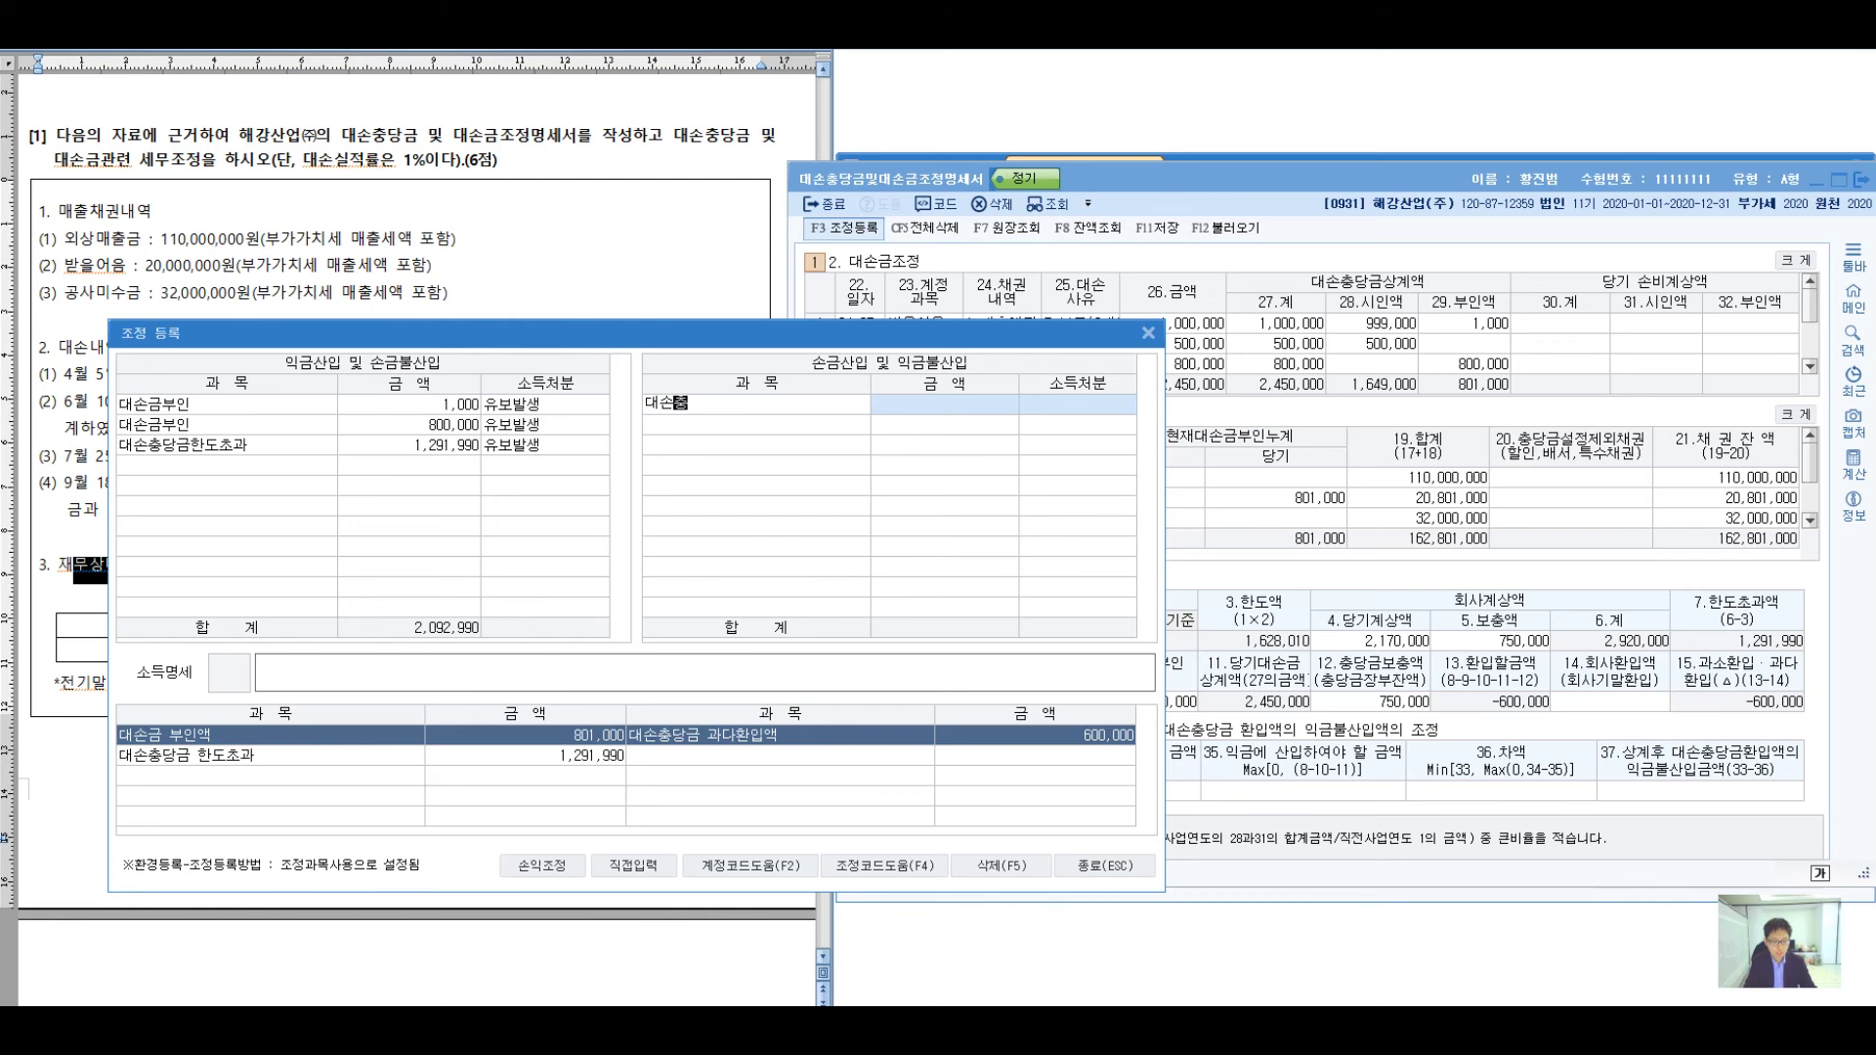
text(당금과다환입액)
key(Return)
key(Down)
key(Up)
key(Return)
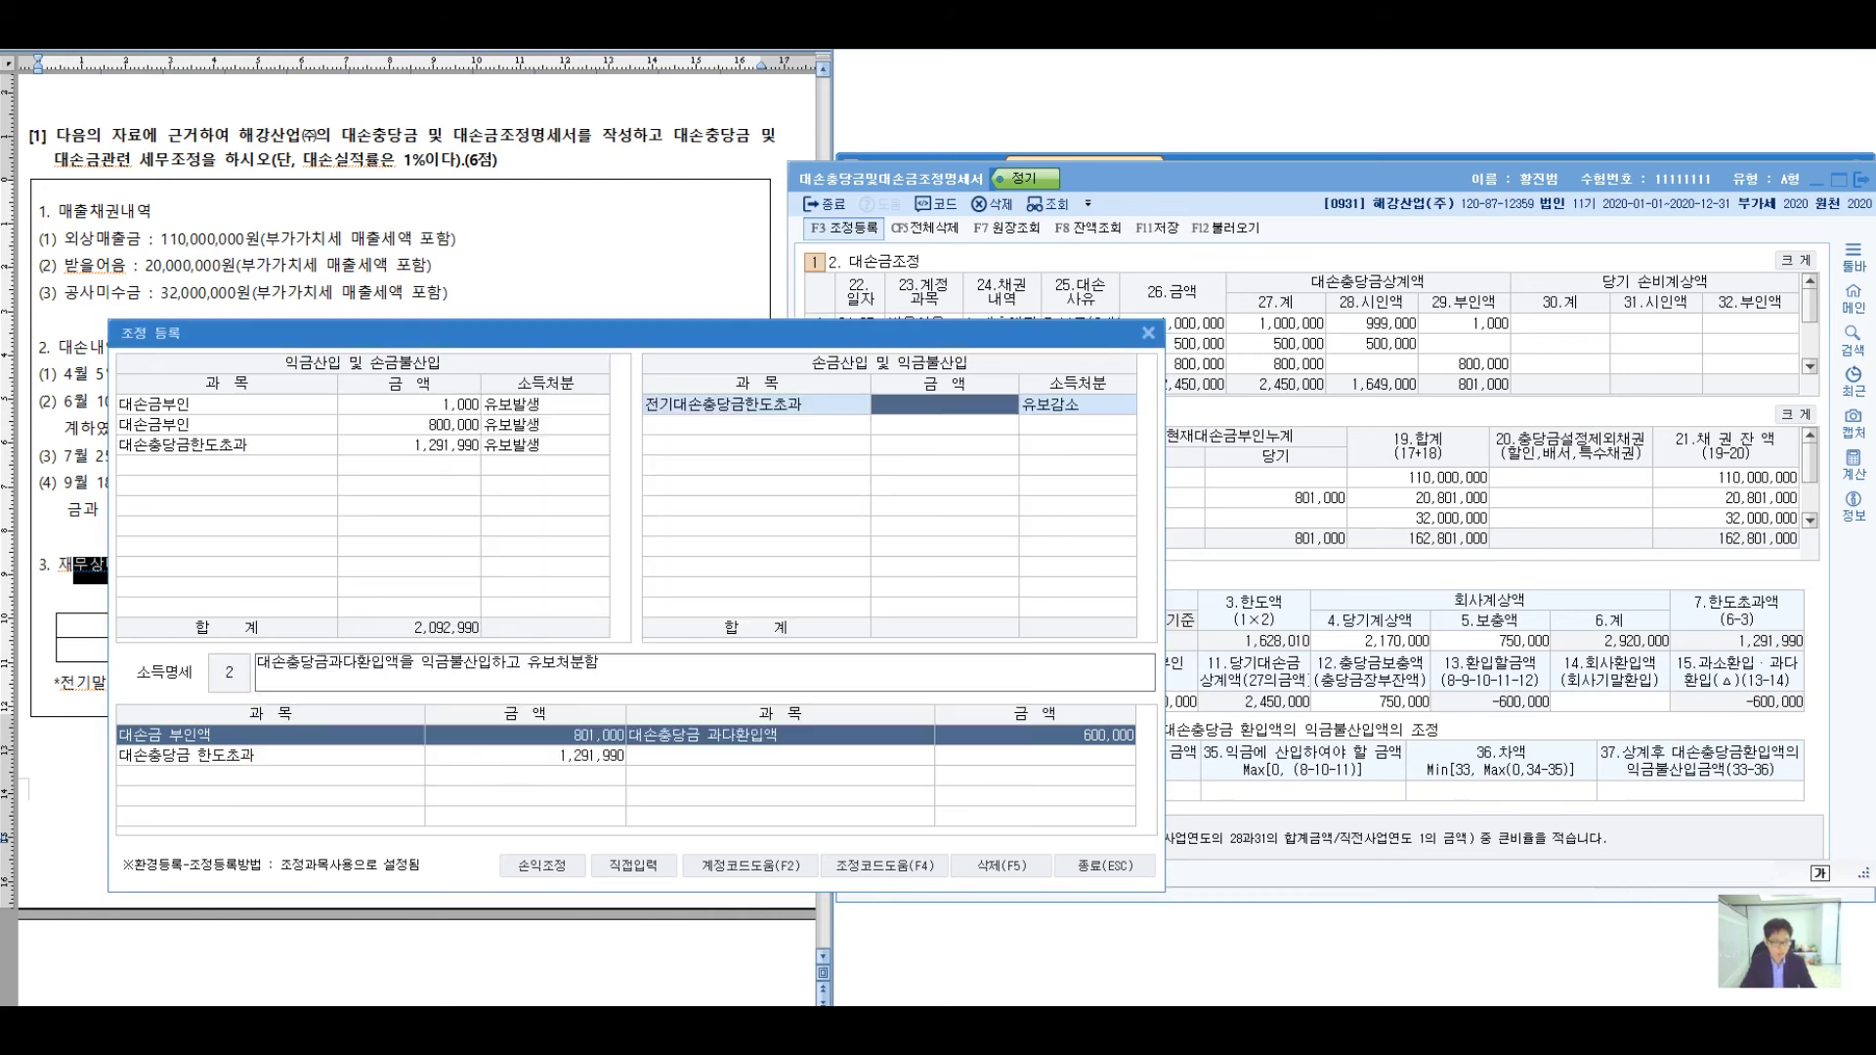
text(6000000)
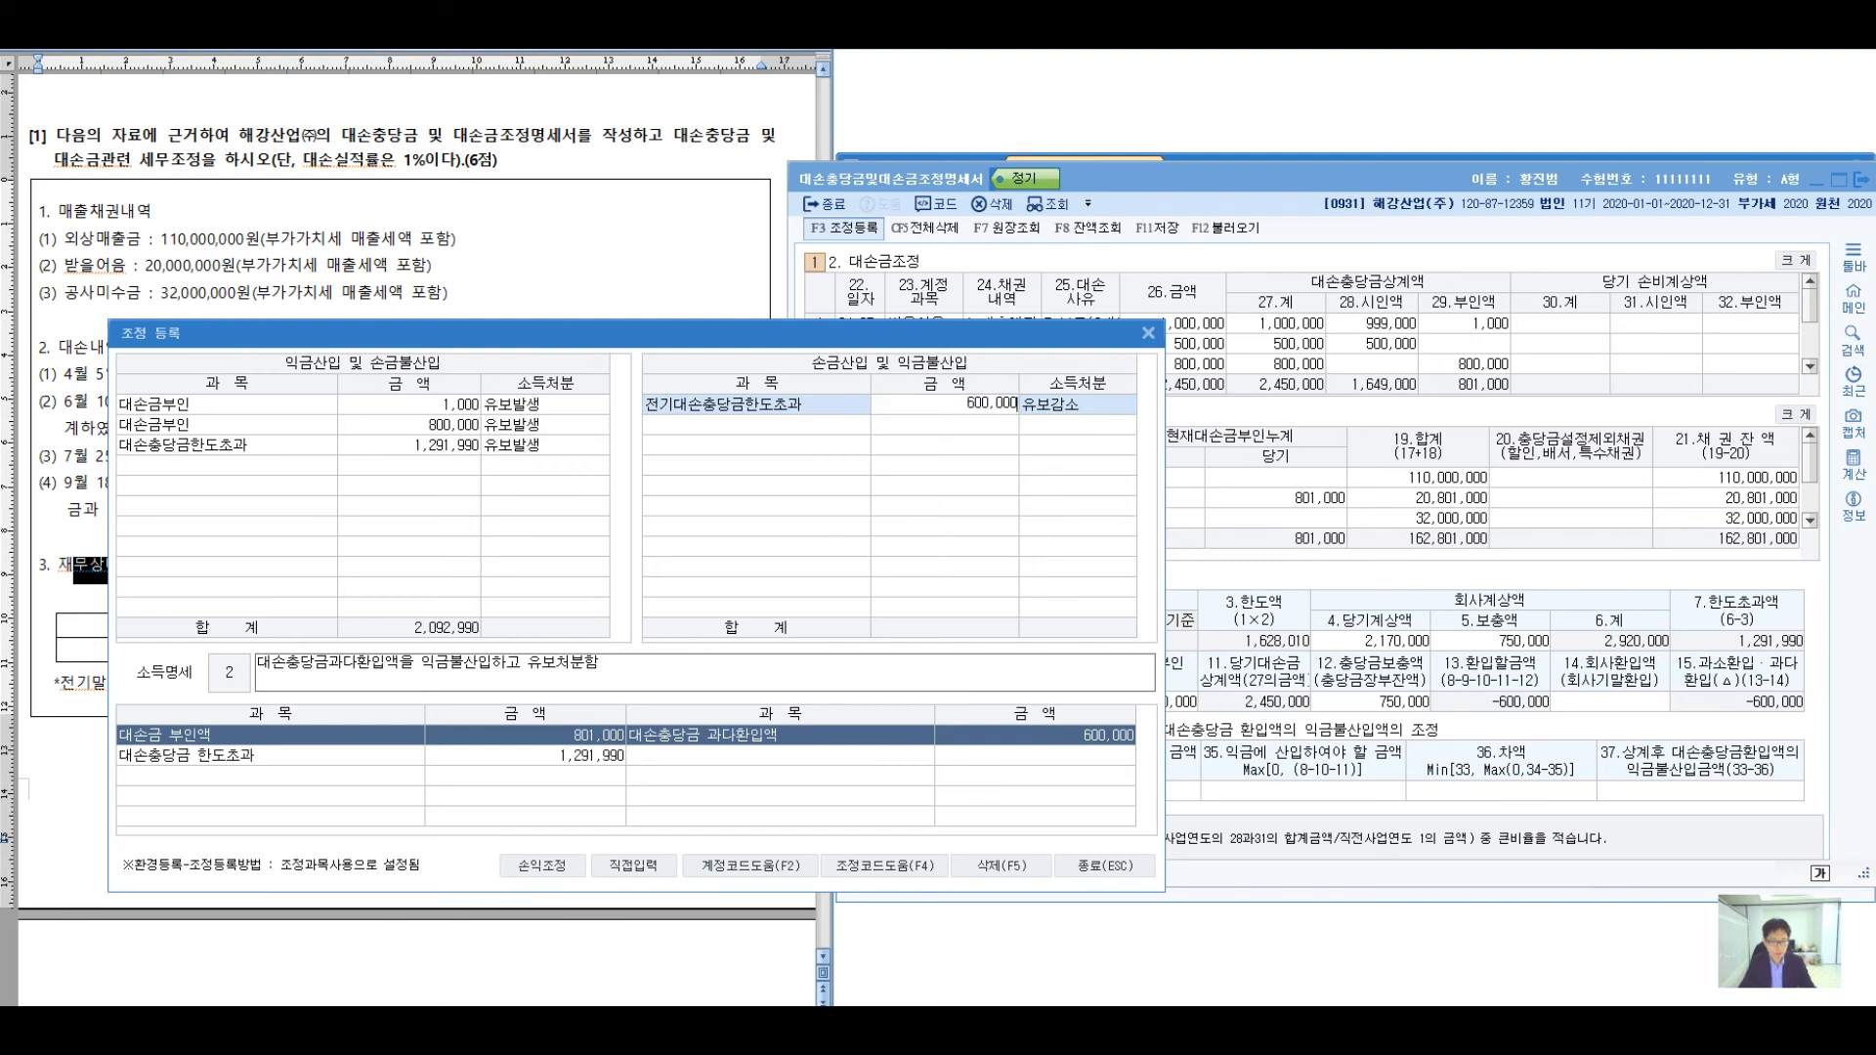
key(Return)
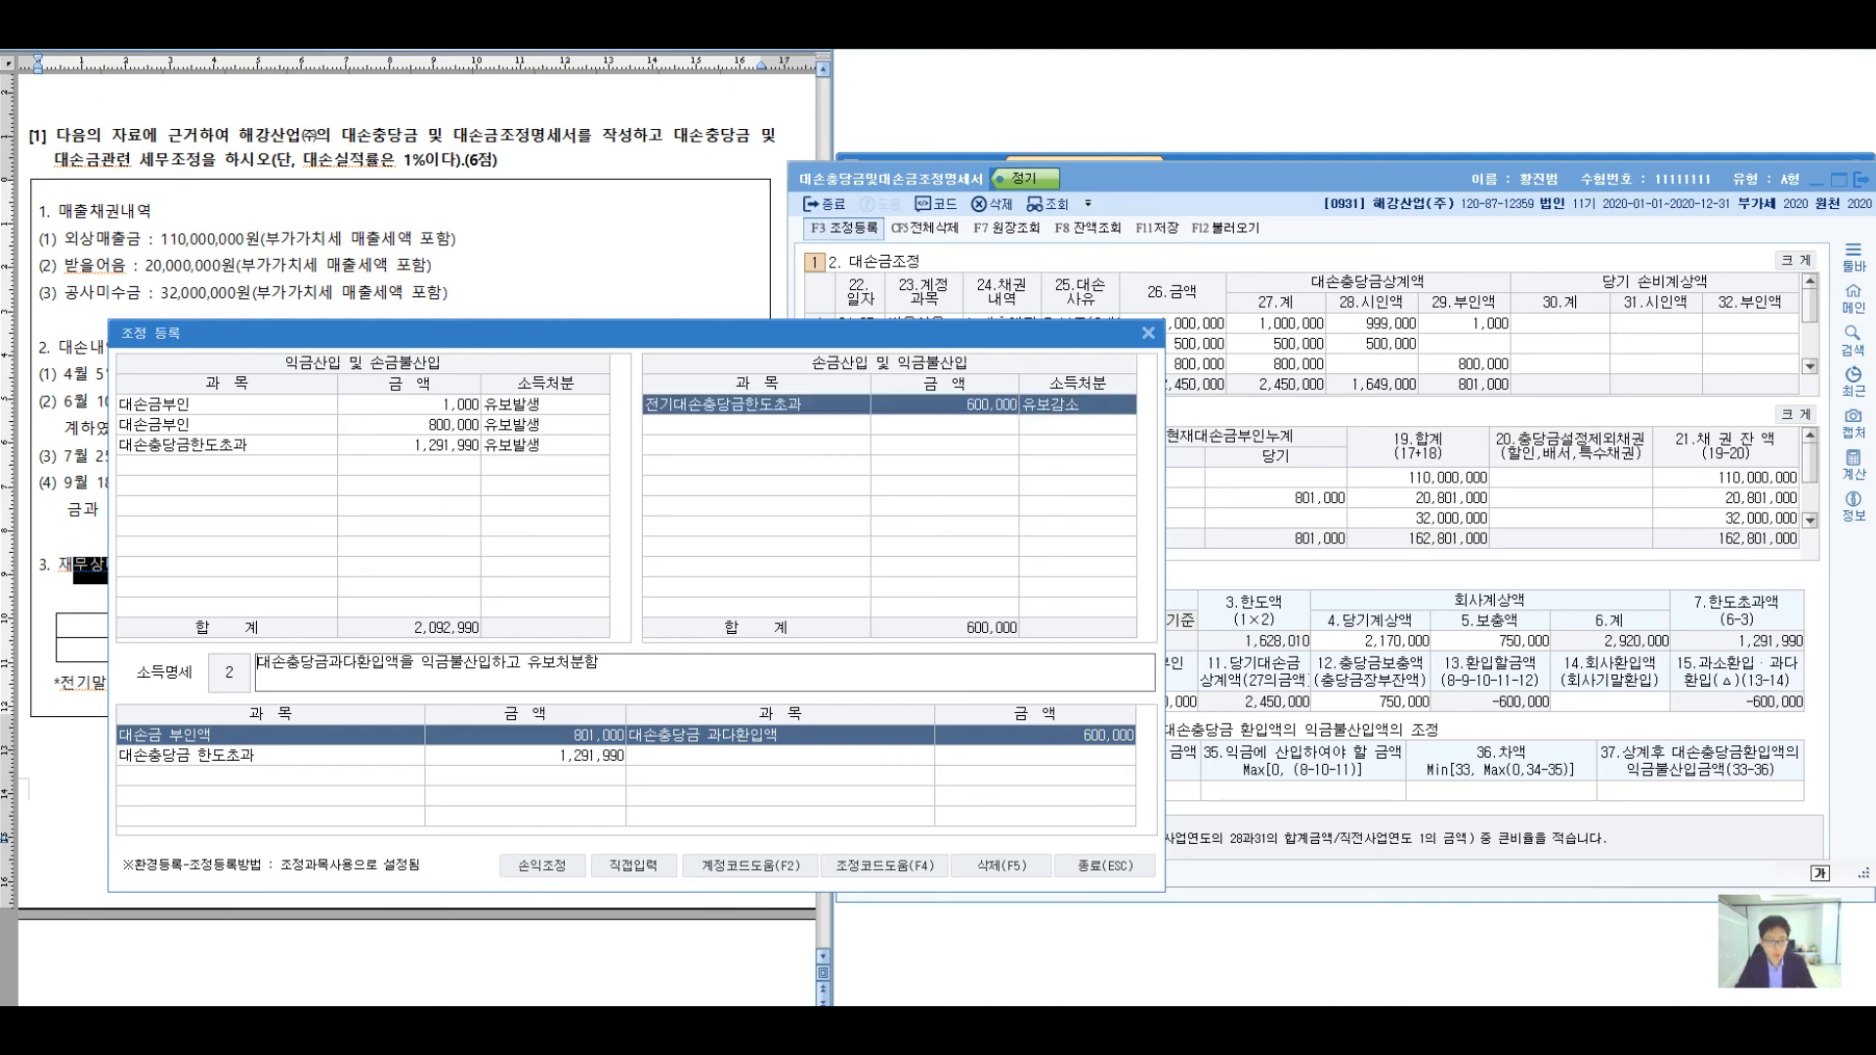
key(Return)
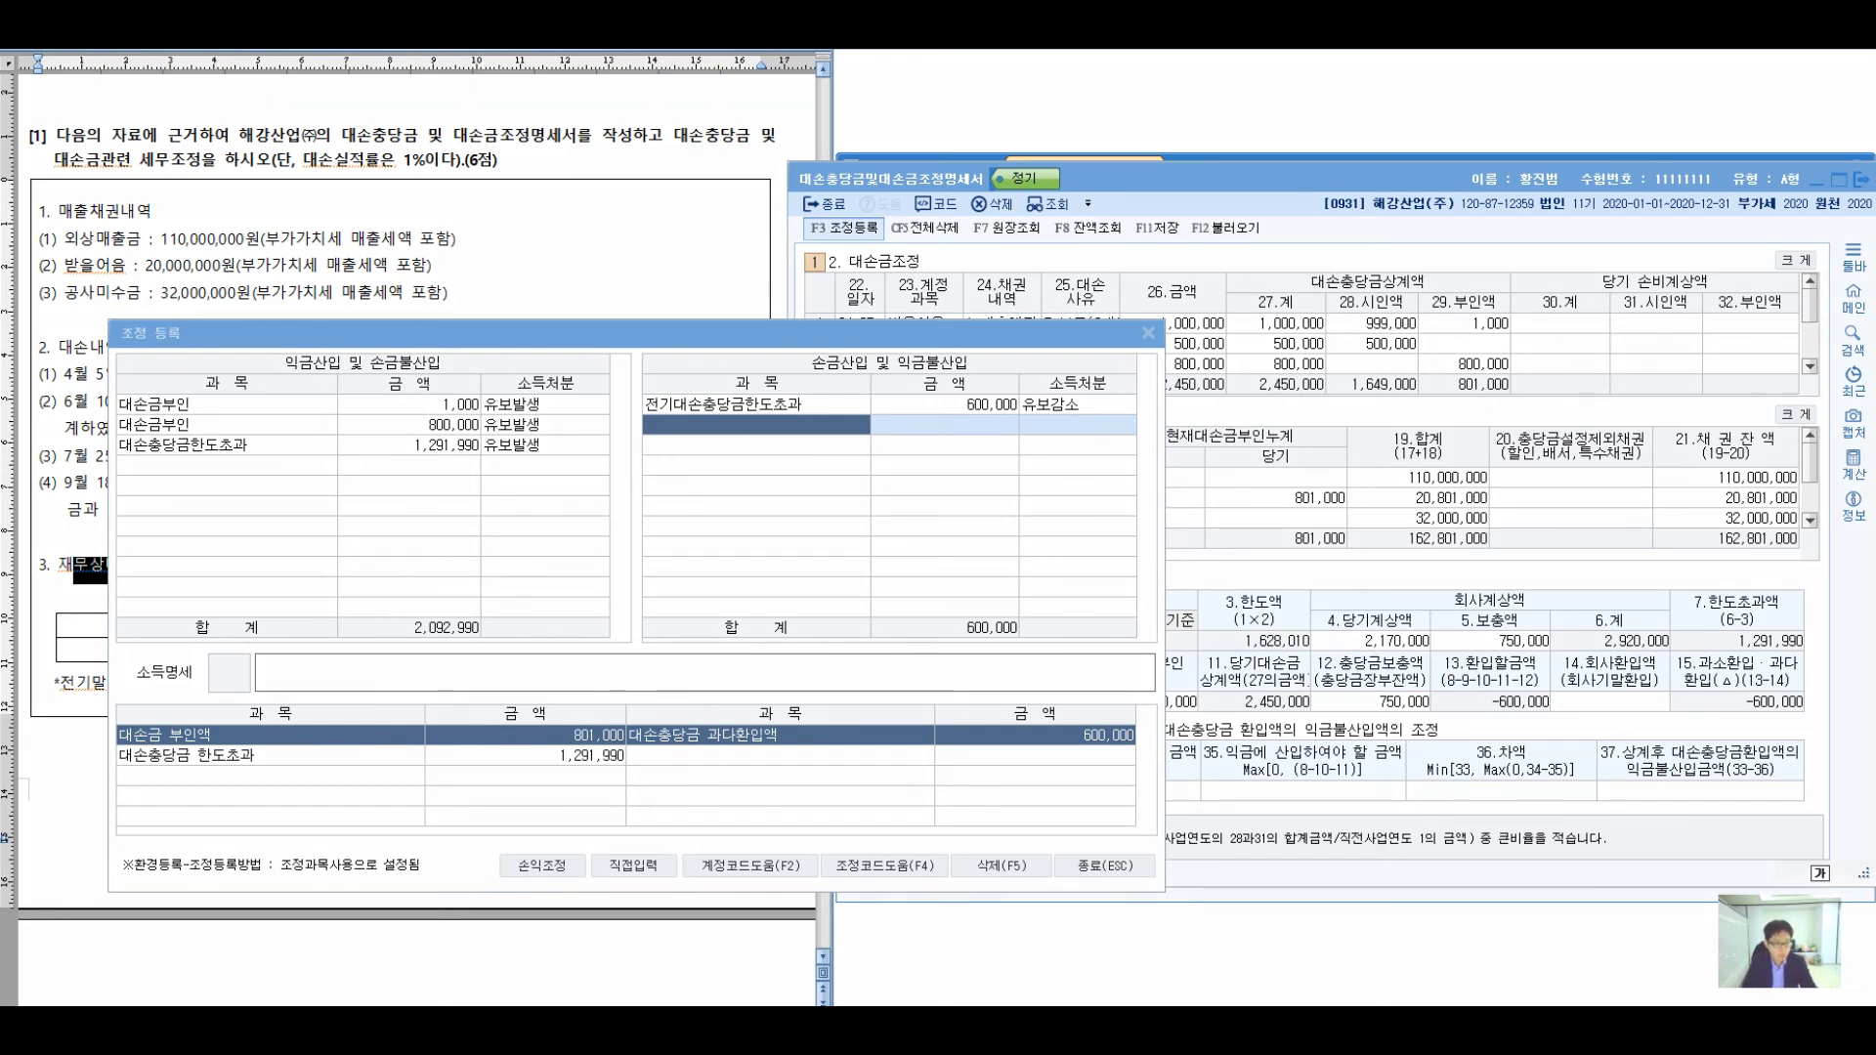
mouse_move(186, 328)
mouse_down()
mouse_move(249, 292)
mouse_move(370, 289)
mouse_move(469, 386)
mouse_move(429, 364)
mouse_up()
drag(562, 200, 544, 286)
mouse_move(556, 281)
mouse_down()
mouse_move(586, 265)
mouse_move(601, 293)
mouse_up()
mouse_move(615, 252)
mouse_down()
mouse_move(617, 337)
mouse_move(641, 294)
mouse_up()
mouse_move(635, 259)
mouse_down()
mouse_move(711, 299)
mouse_move(943, 264)
mouse_move(1218, 293)
mouse_move(1296, 256)
mouse_move(1388, 252)
mouse_move(1445, 301)
mouse_up()
mouse_move(1461, 253)
mouse_down()
mouse_move(1490, 298)
mouse_move(1520, 286)
mouse_up()
mouse_move(1505, 279)
mouse_down()
mouse_move(1545, 256)
mouse_move(1639, 264)
mouse_up()
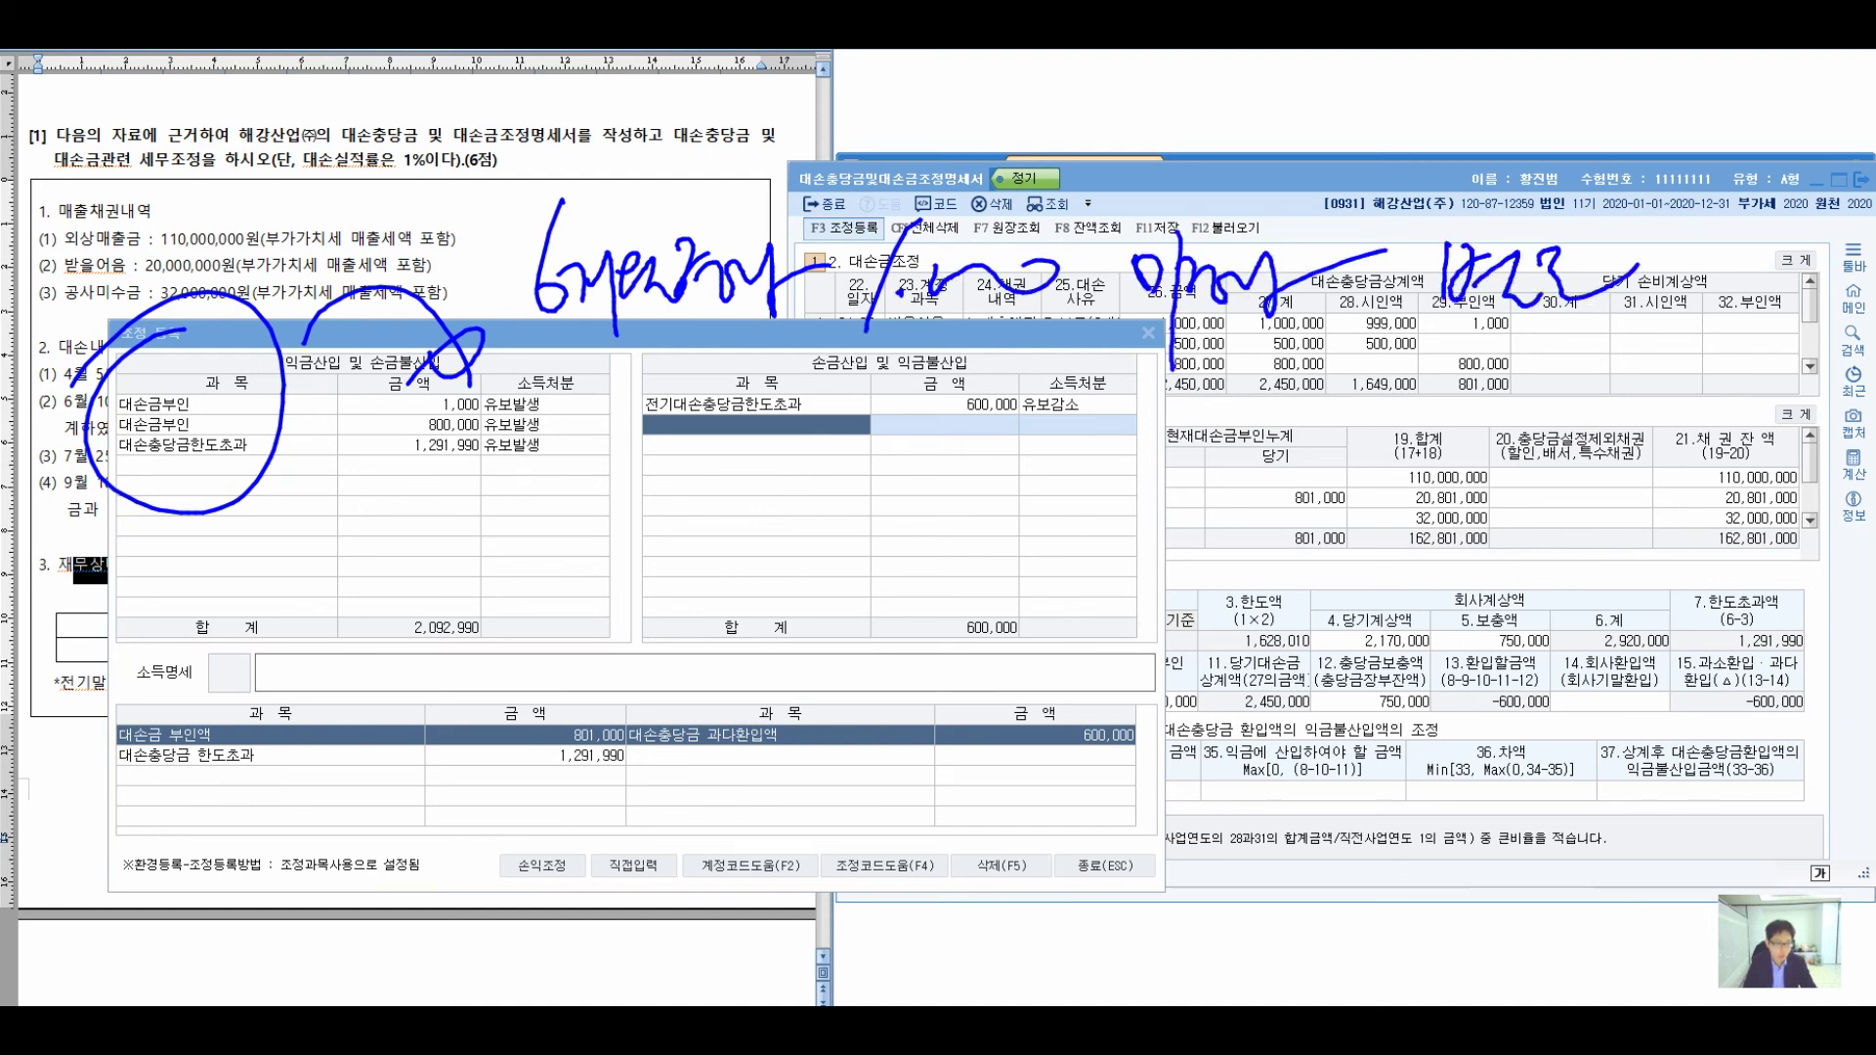
drag(378, 468, 572, 489)
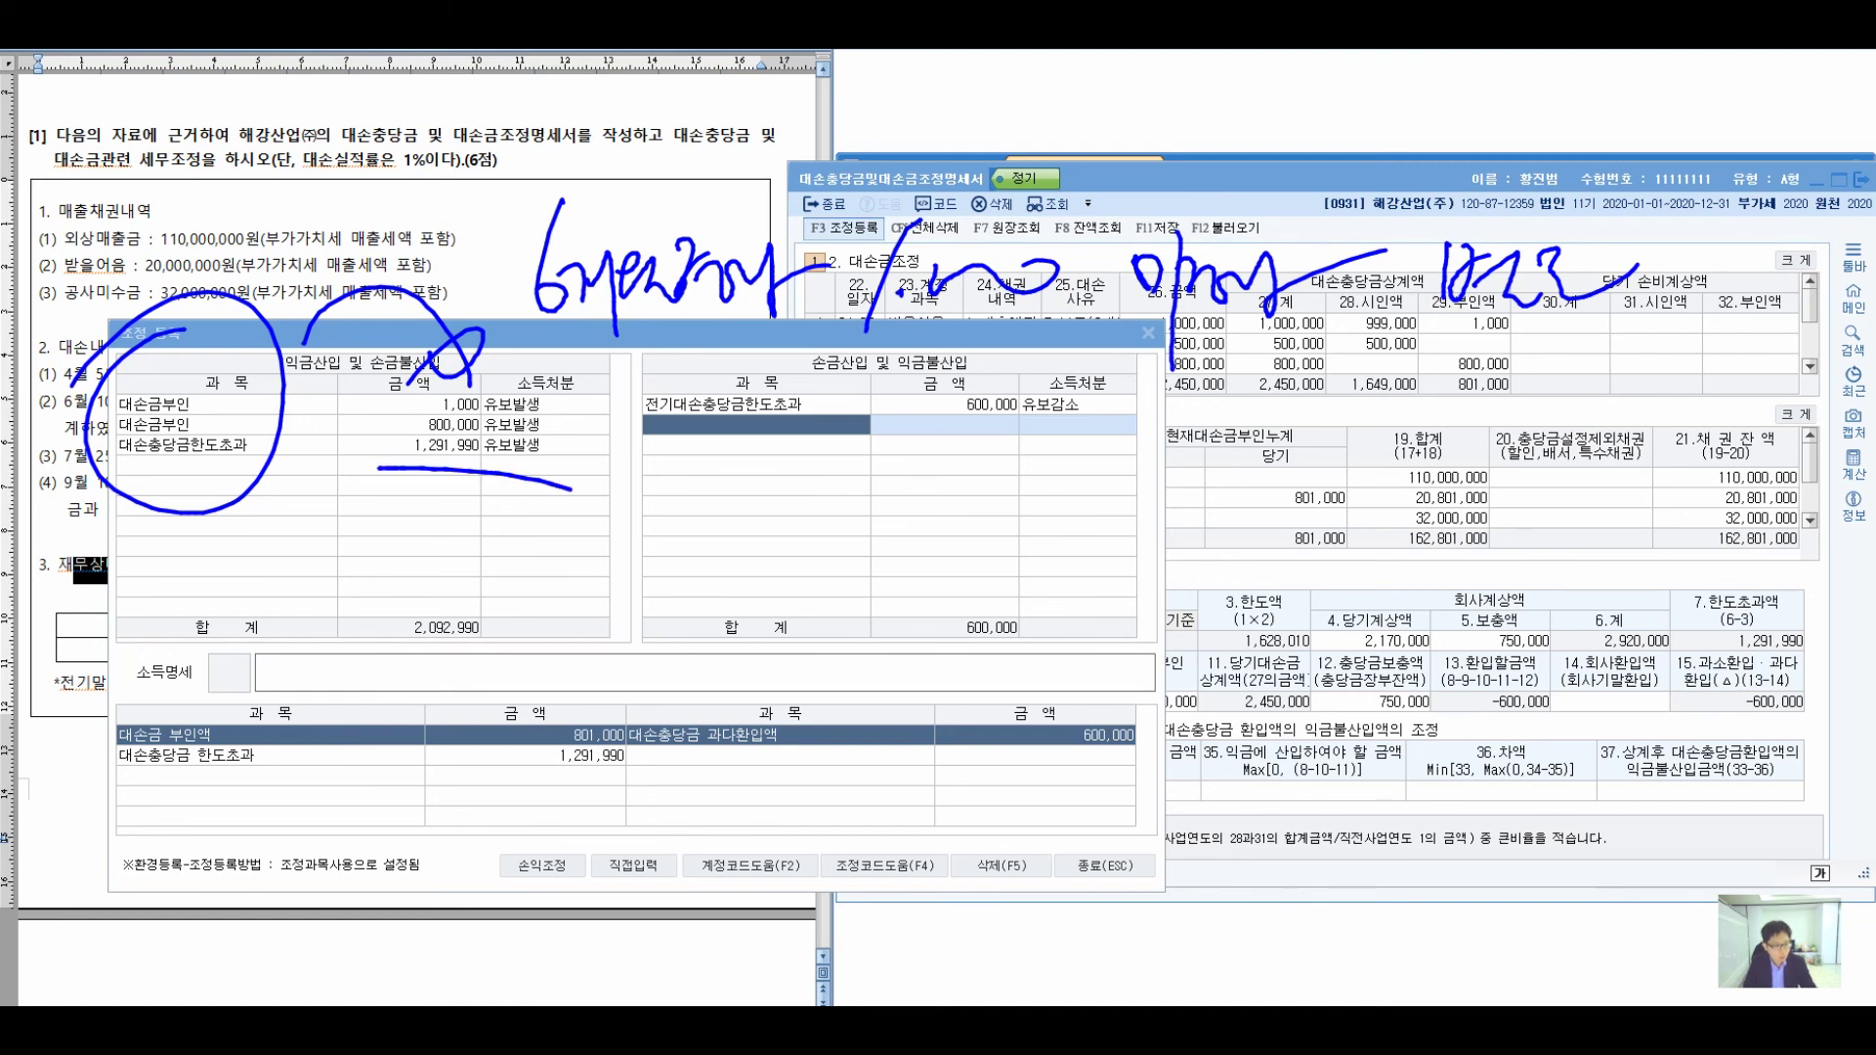
mouse_move(1794, 678)
mouse_down()
mouse_move(1823, 657)
mouse_move(1682, 797)
mouse_up()
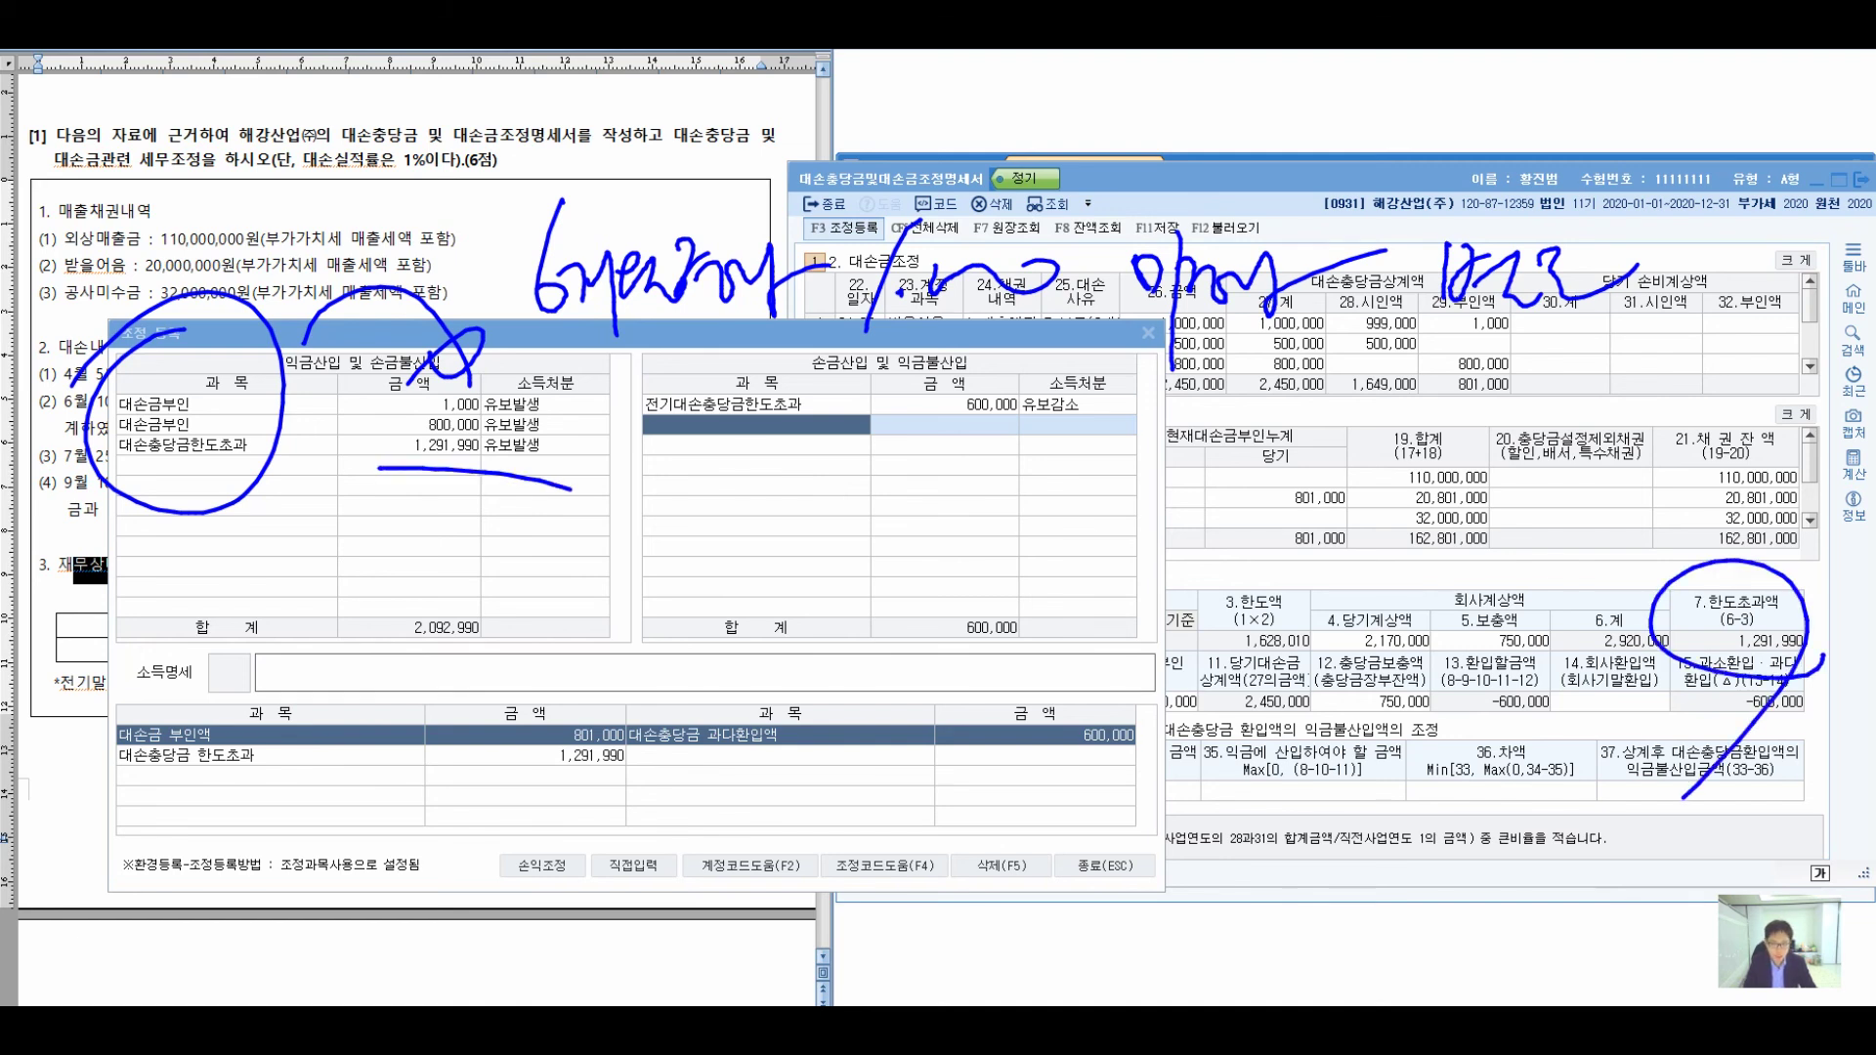
drag(1094, 469, 1075, 565)
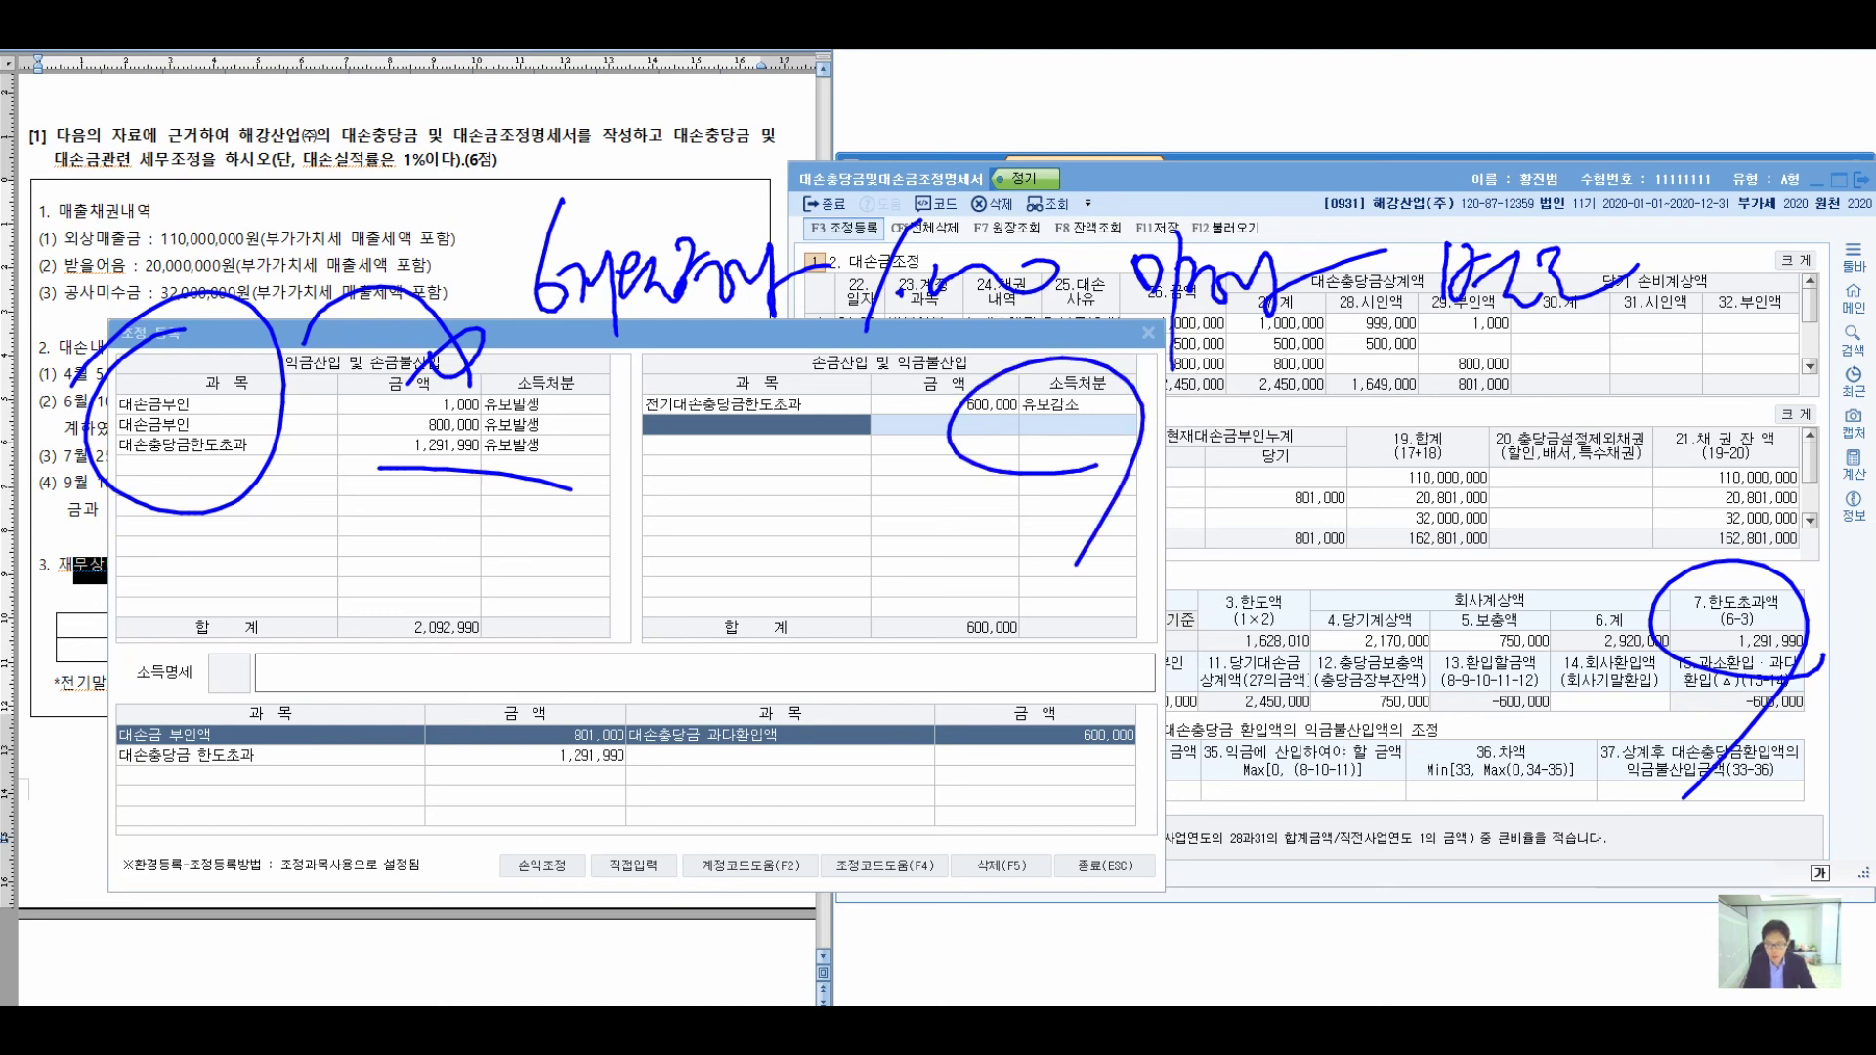
drag(1806, 672, 1566, 948)
mouse_move(1142, 473)
mouse_down()
mouse_move(1510, 711)
mouse_move(1388, 741)
mouse_up()
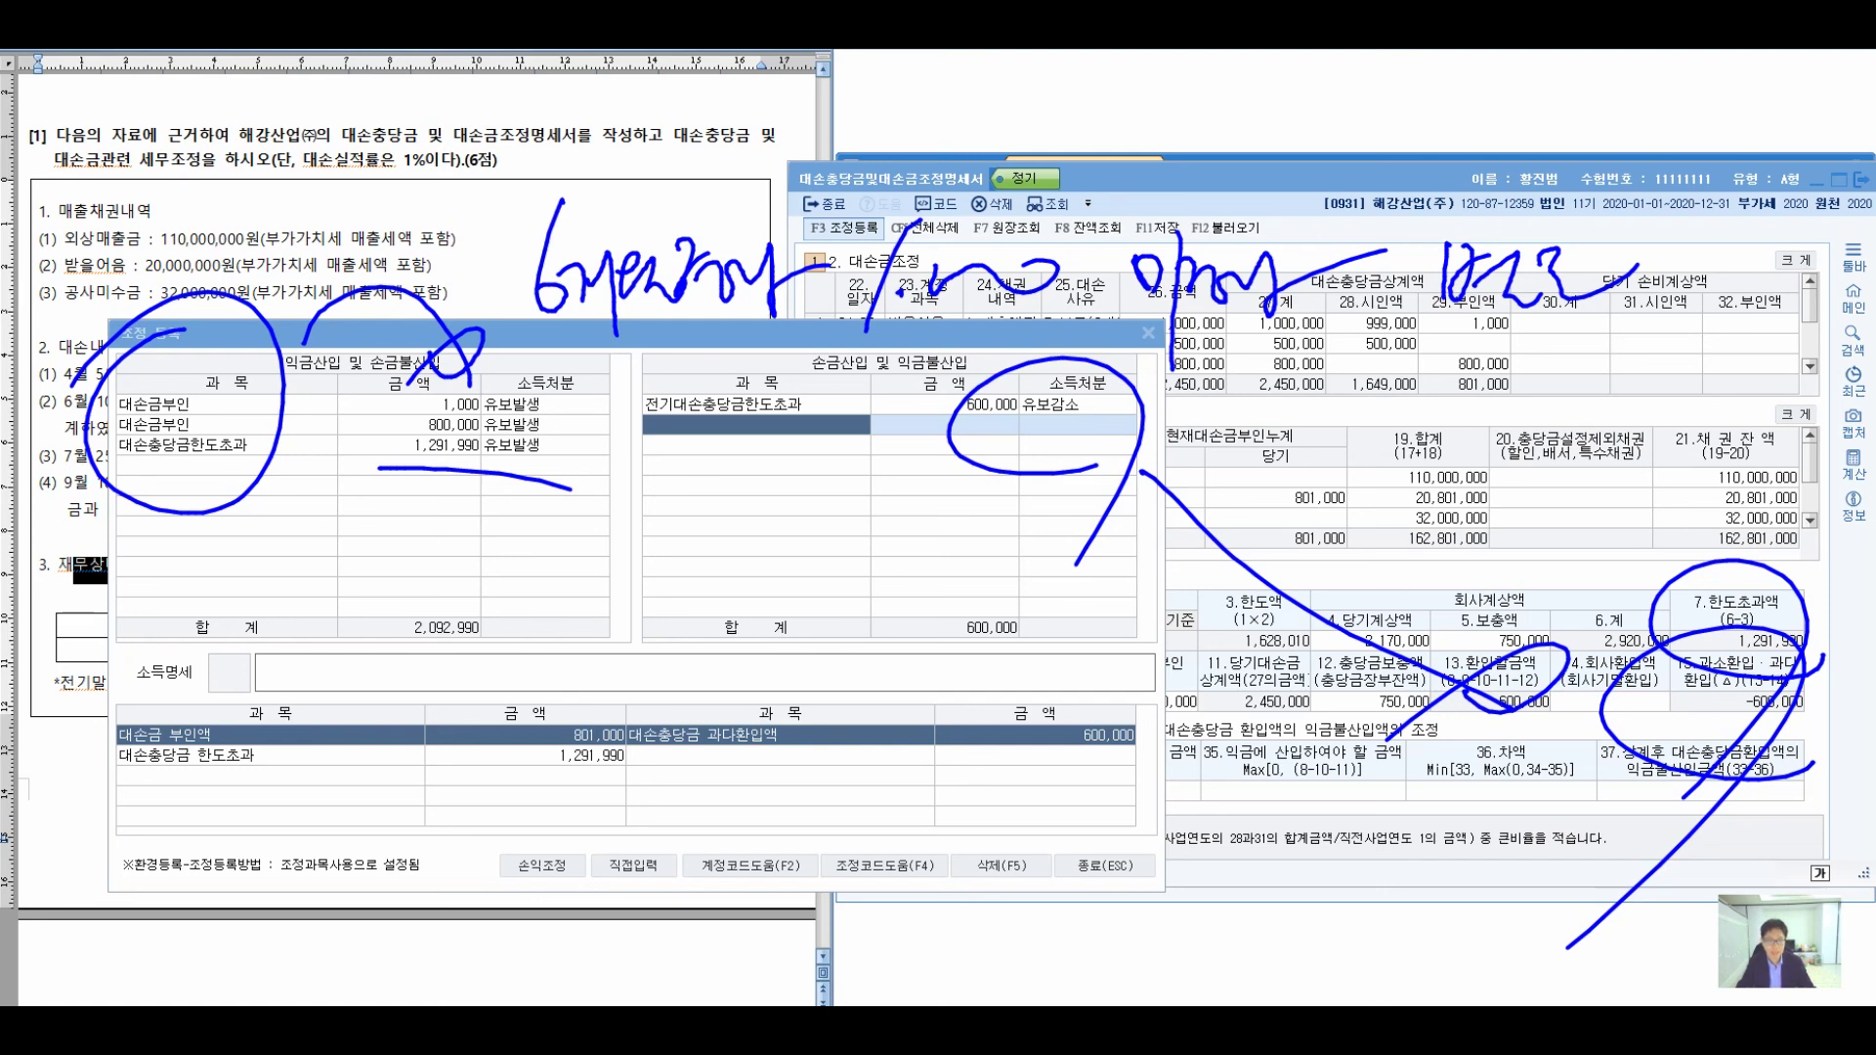
key(Escape)
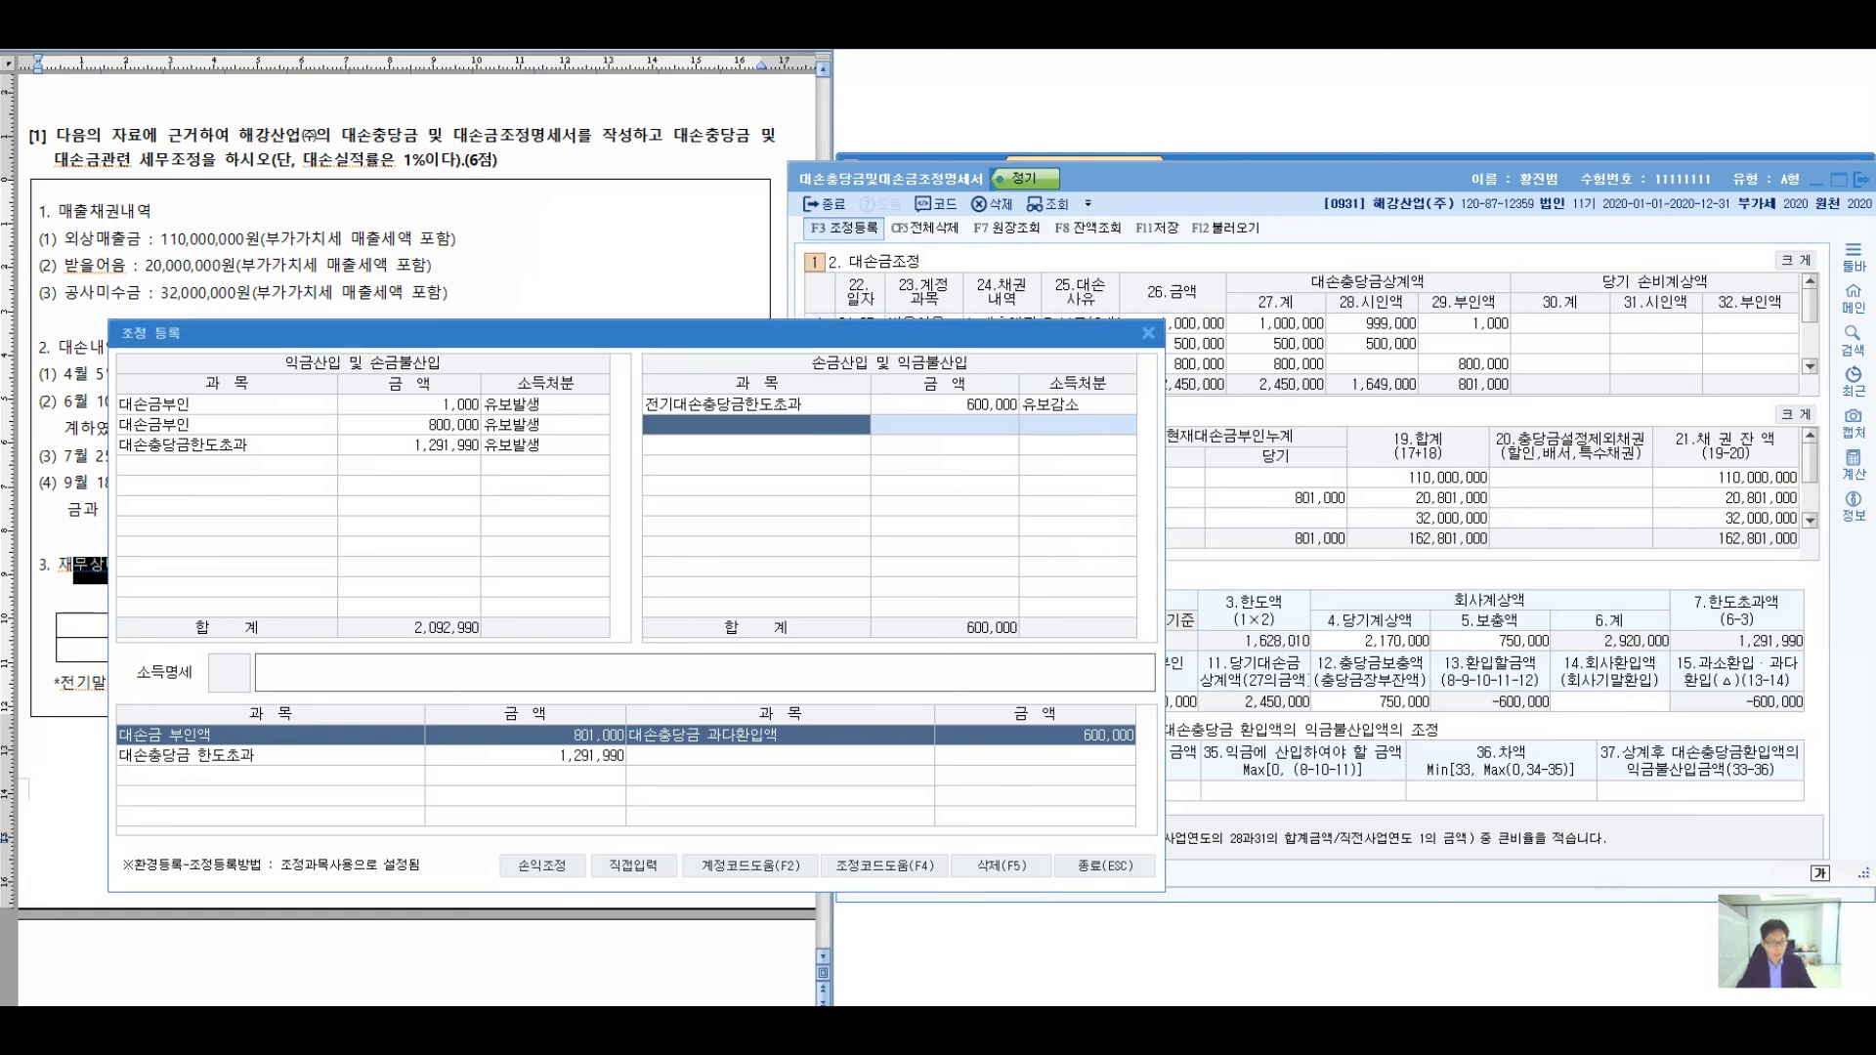
- Close 조정 등록 and select the 당기 cell of the 받을어음 row under 18.기말현재대손금부인누계
key(Escape)
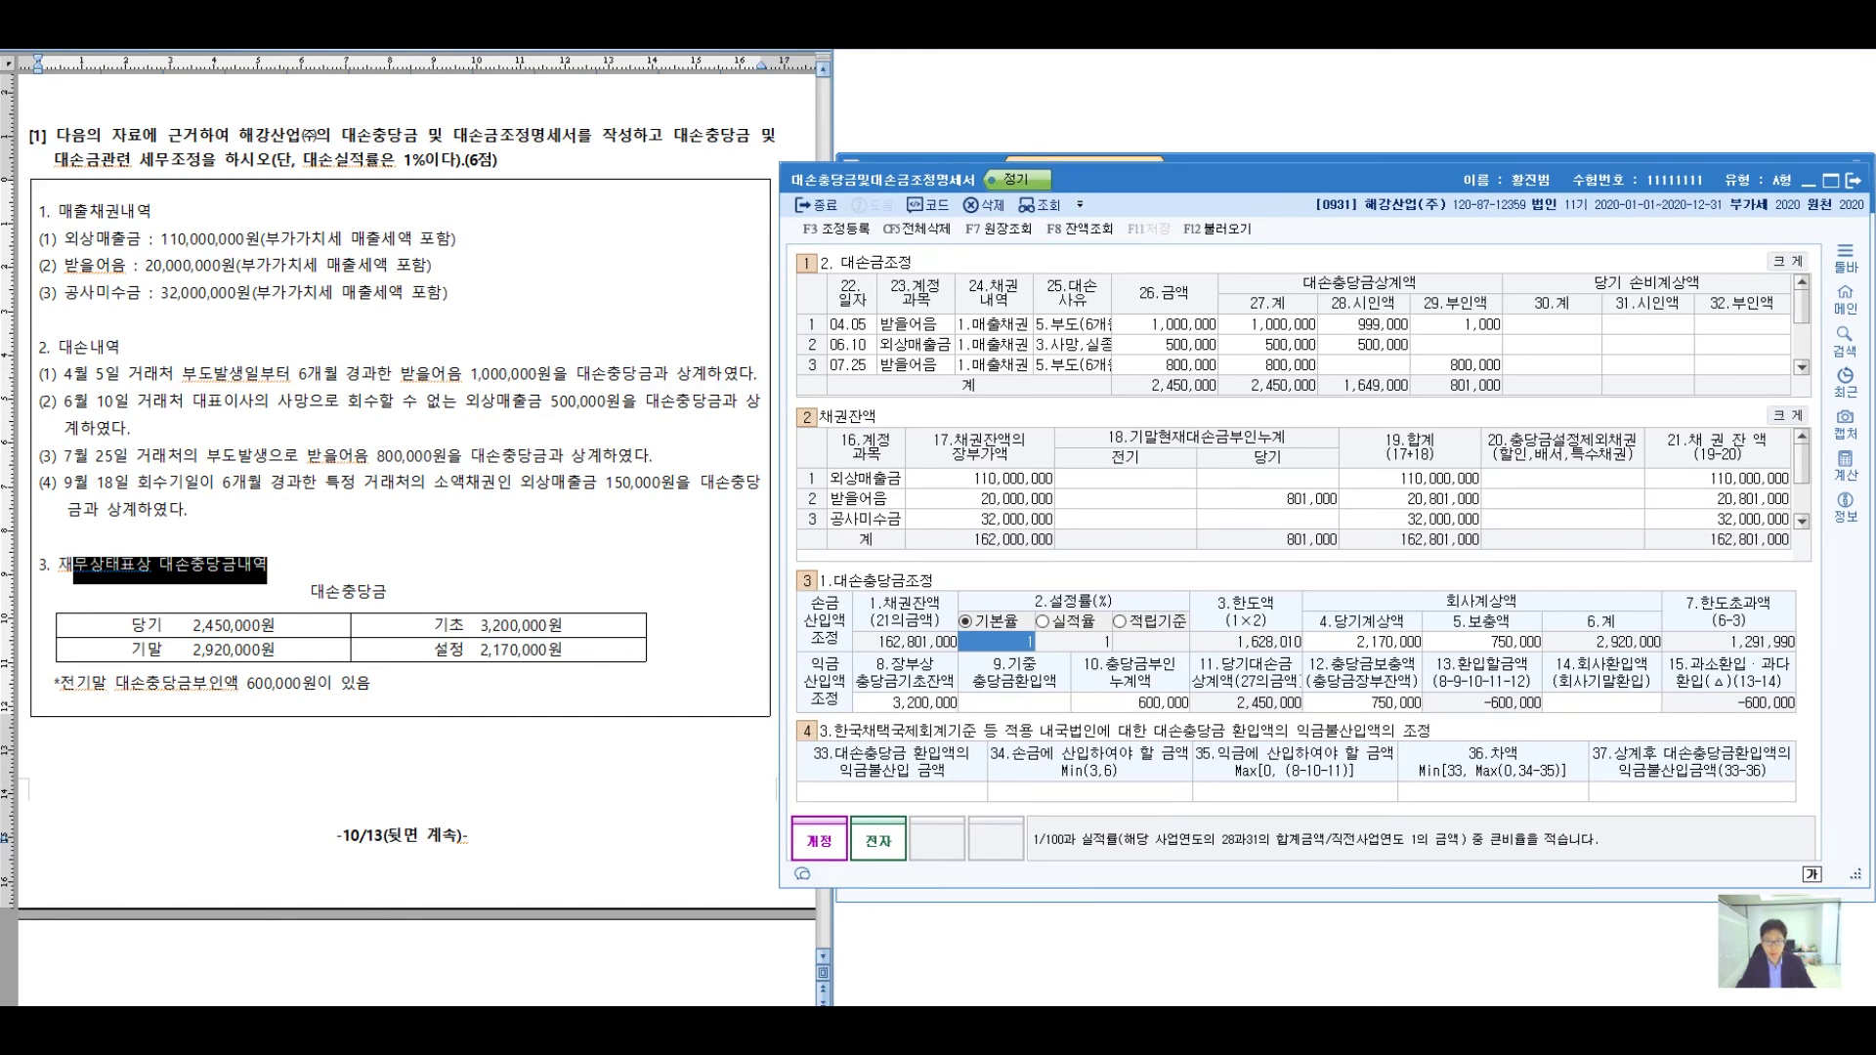
click(269, 564)
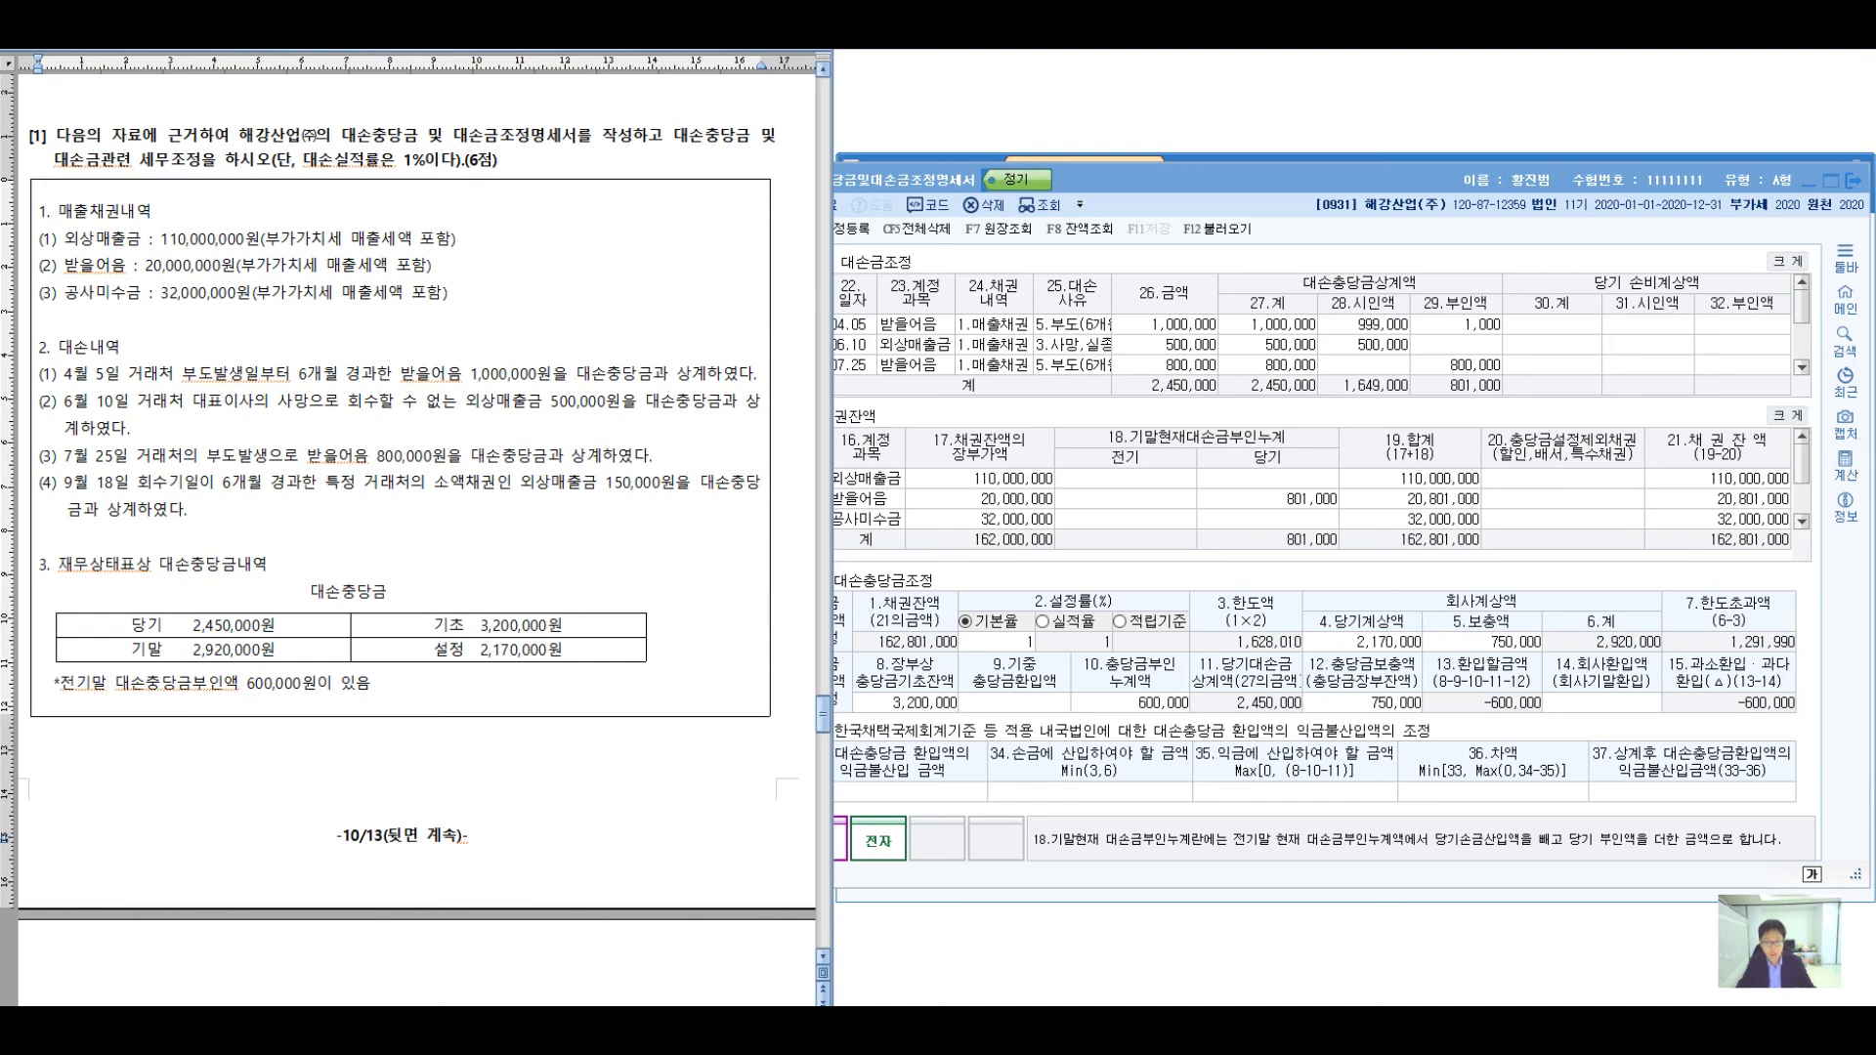
click(1267, 499)
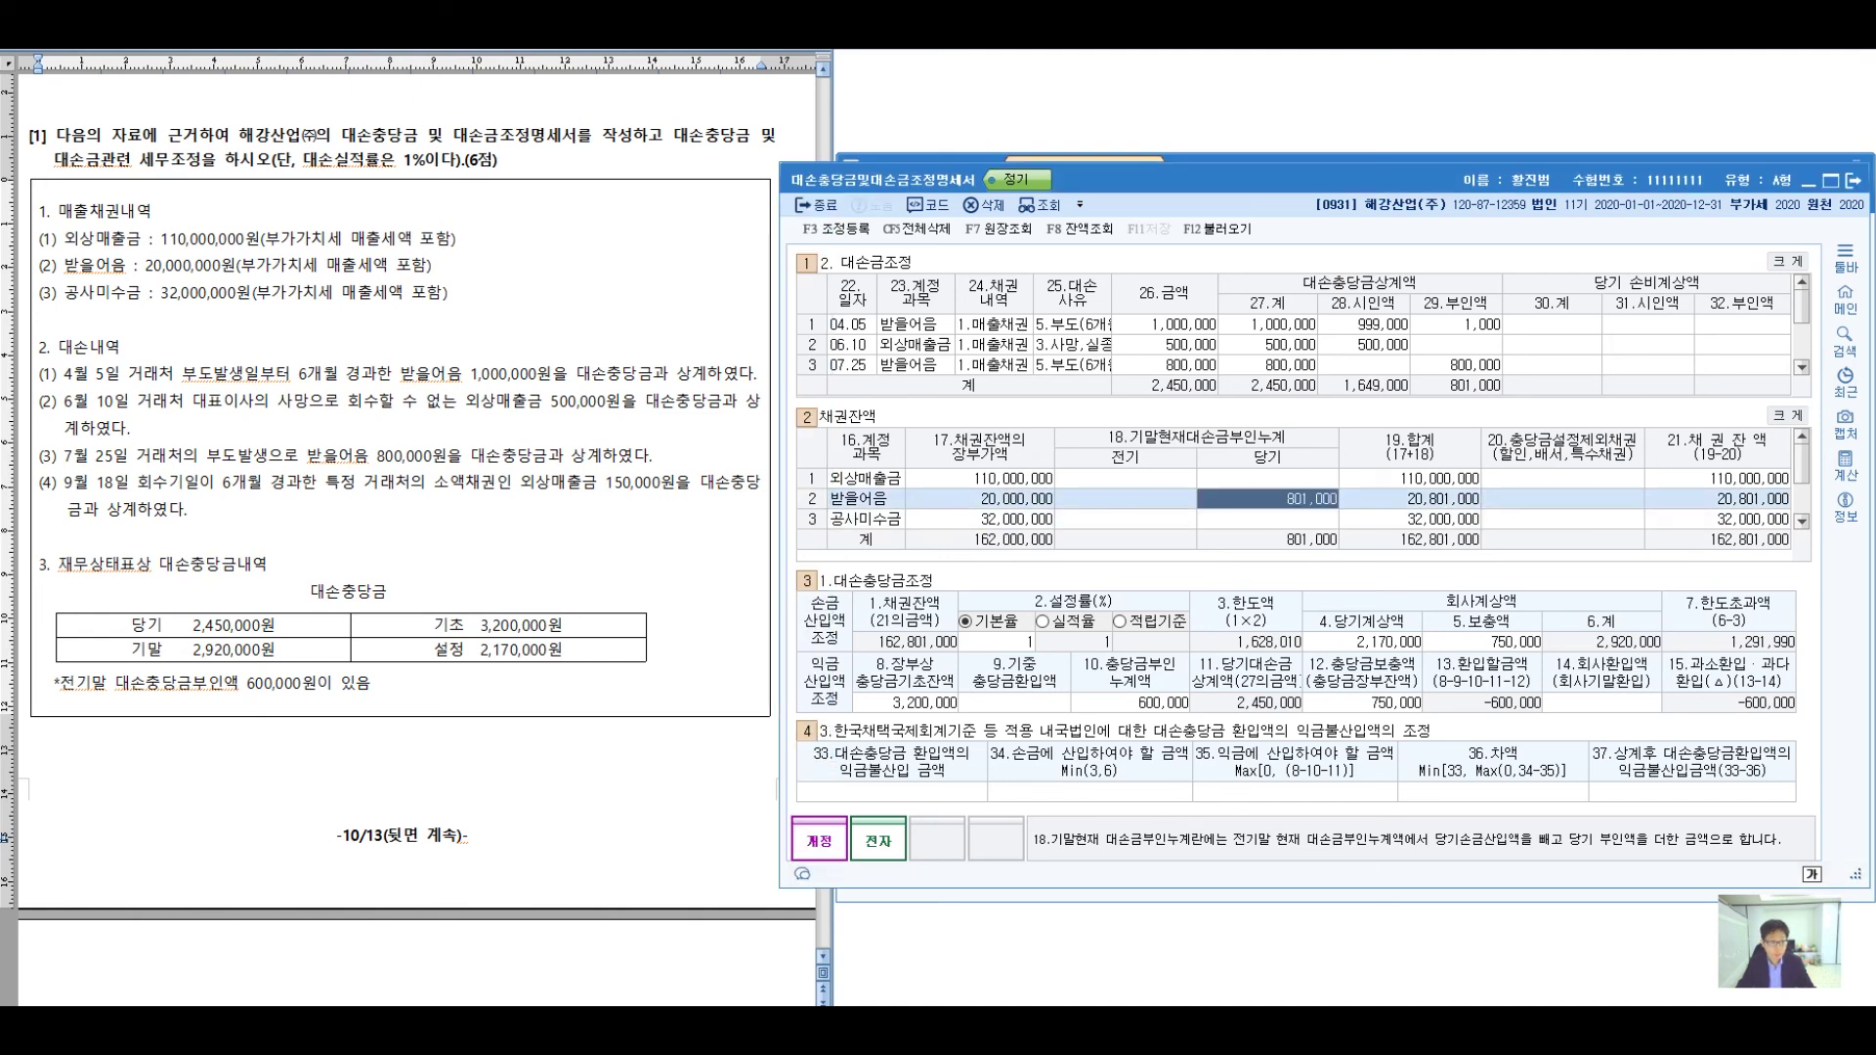